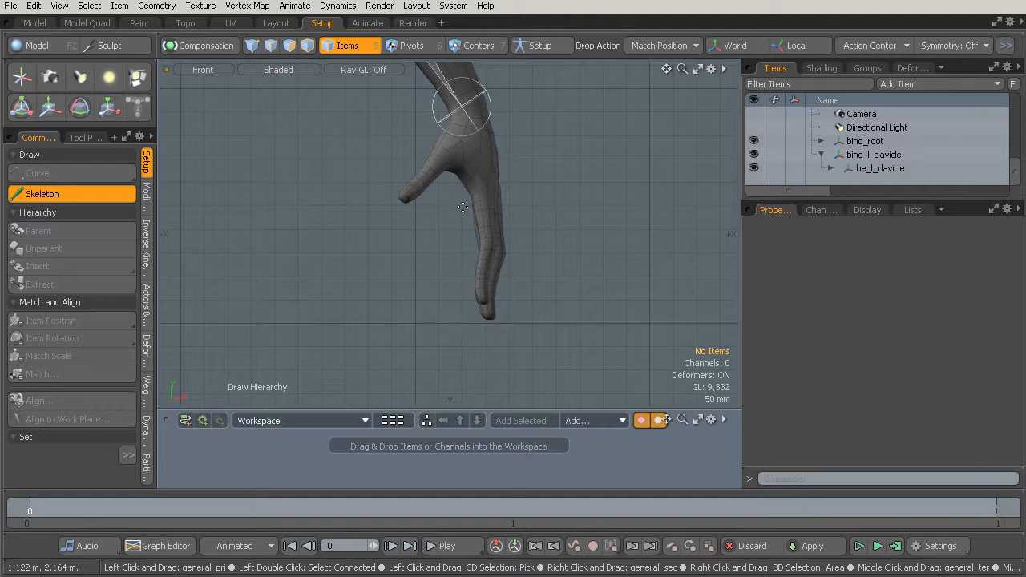
Step: Draw the first bone of a skeleton chain in the hand, from the palm down to the base of the fingers
{"action": "left_click_drag", "start_coordinate": [435, 245], "coordinate": [458, 246], "text": "ctrl+alt"}
{"action": "left_click_drag", "start_coordinate": [470, 211], "coordinate": [435, 249], "text": "alt+shift"}
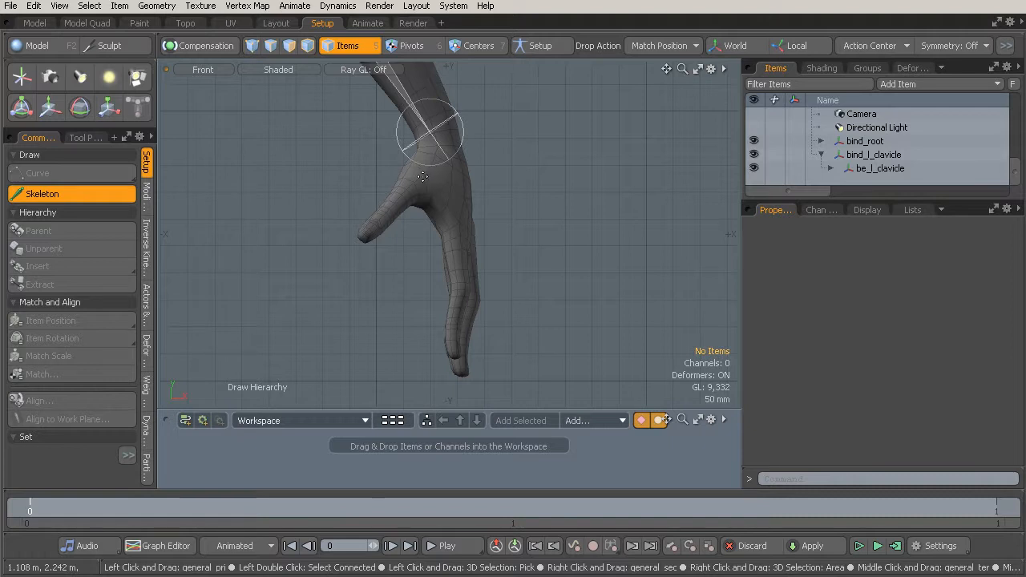
{"action": "left_click_drag", "start_coordinate": [471, 292], "coordinate": [453, 272], "text": "ctrl+alt"}
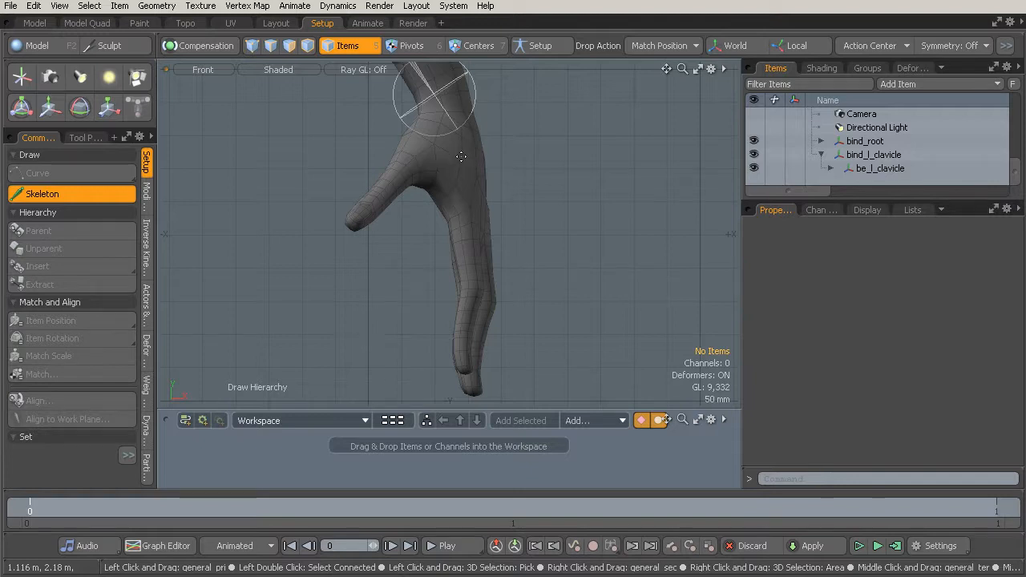
{"action": "key", "text": "ctrl"}
{"action": "left_click", "coordinate": [457, 149]}
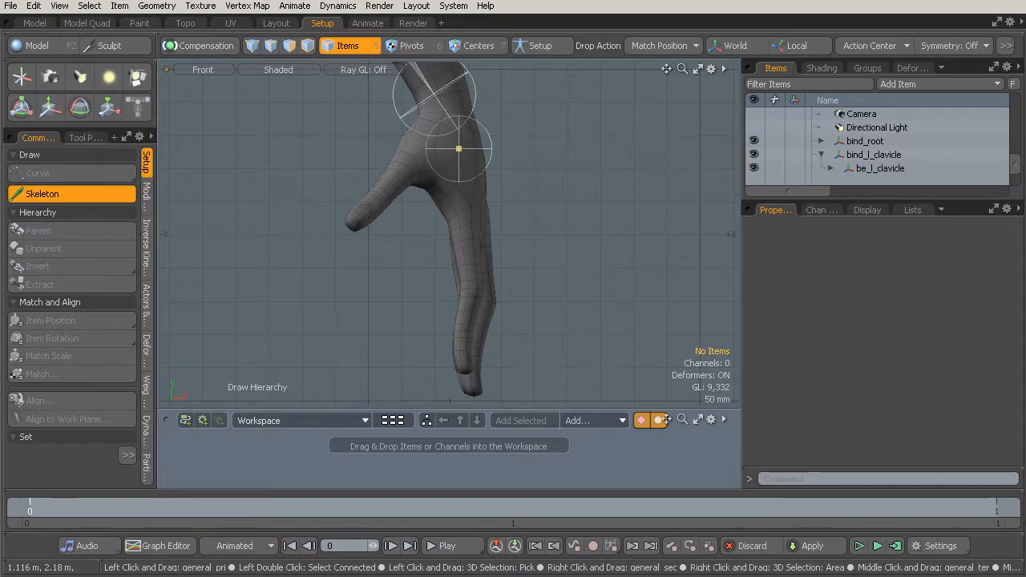
{"action": "left_click", "coordinate": [464, 202]}
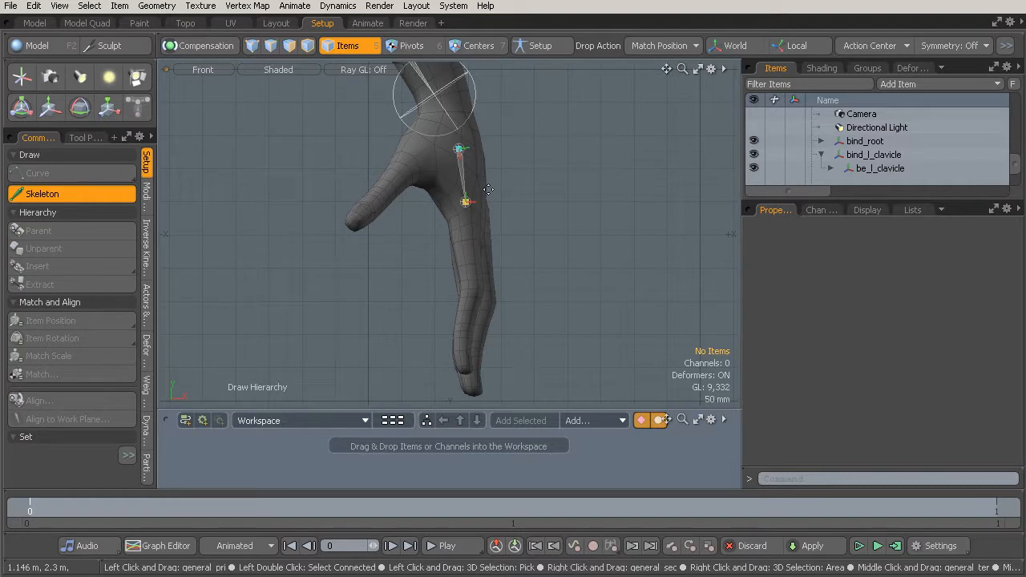
{"action": "mouse_move", "coordinate": [468, 203]}
{"action": "left_mouse_down"}
{"action": "mouse_move", "coordinate": [495, 191]}
{"action": "mouse_move", "coordinate": [465, 202]}
{"action": "left_mouse_up"}
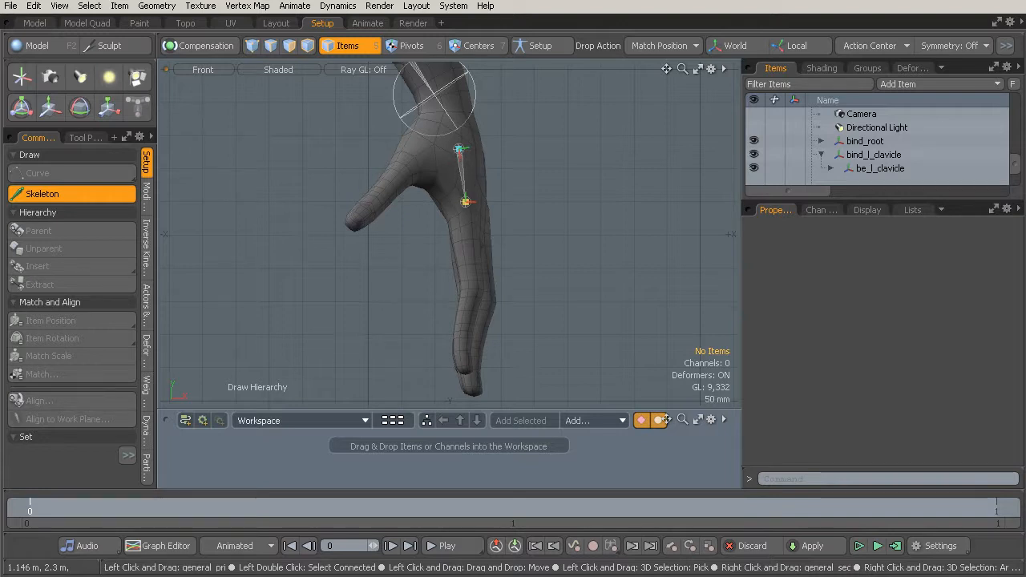
Step: Extend the skeleton chain with three more joints at the finger's middle, last knuckle and tip, and finish drawing
{"action": "left_click", "coordinate": [523, 217]}
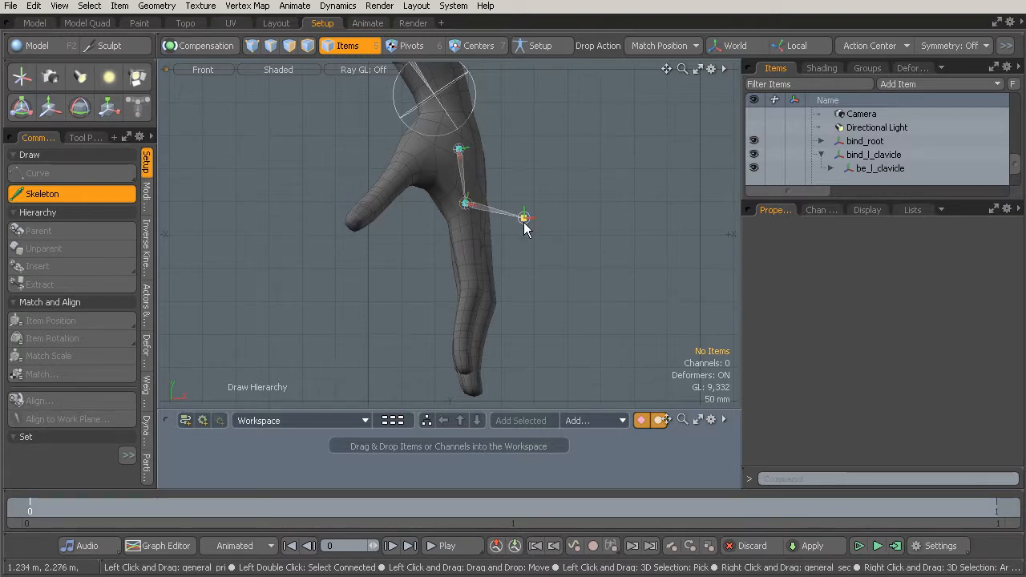
{"action": "left_click_drag", "start_coordinate": [522, 221], "coordinate": [472, 279]}
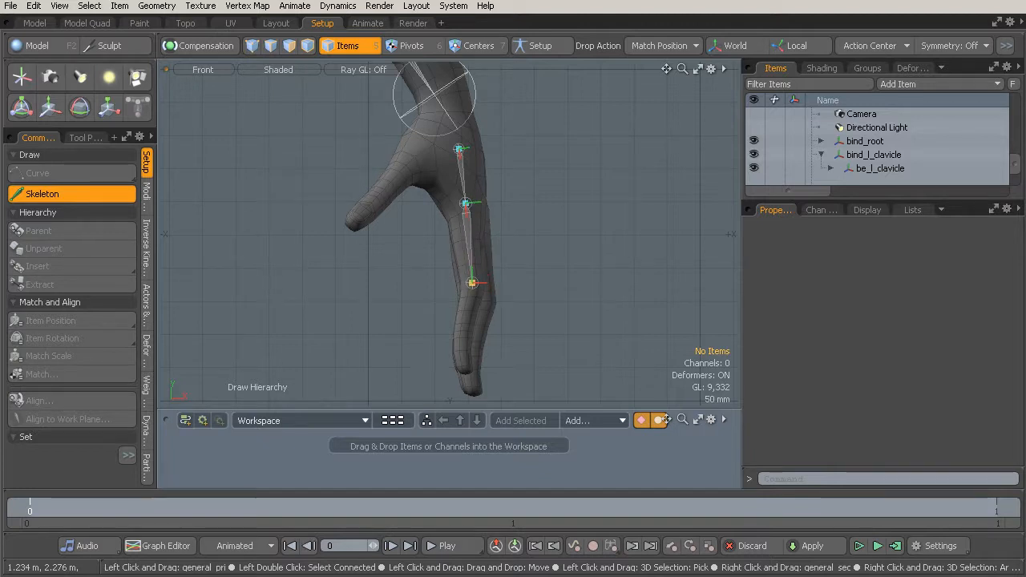
{"action": "mouse_move", "coordinate": [546, 285]}
{"action": "left_mouse_down"}
{"action": "mouse_move", "coordinate": [552, 279]}
{"action": "mouse_move", "coordinate": [536, 328]}
{"action": "mouse_move", "coordinate": [485, 343]}
{"action": "mouse_move", "coordinate": [463, 337]}
{"action": "left_mouse_up"}
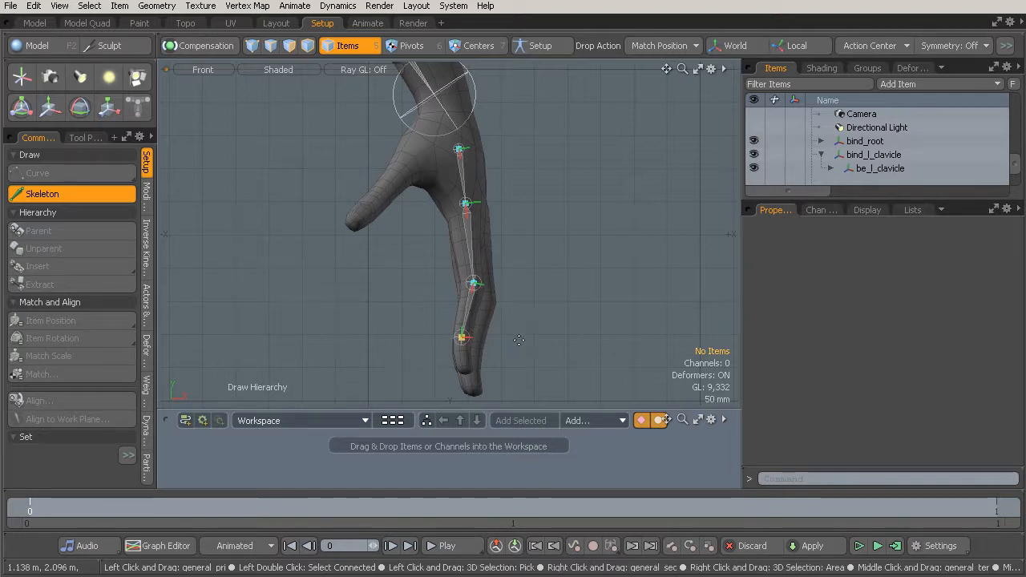
{"action": "left_click_drag", "start_coordinate": [523, 341], "coordinate": [465, 376]}
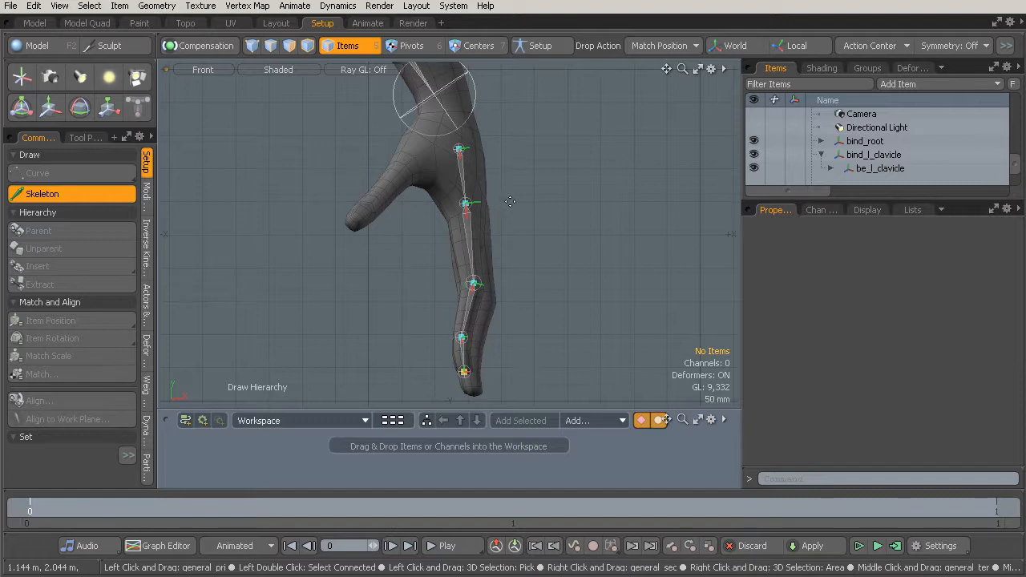
{"action": "key", "text": "space"}
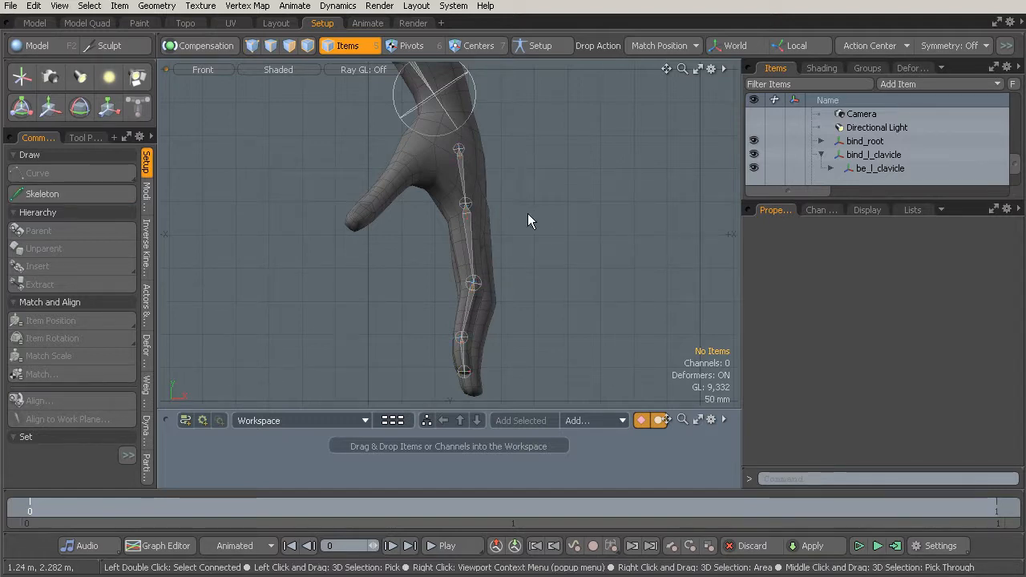
Step: In the perspective view, move the new chain's root joint to 50 mm on Z inside the hand and rotate it to -10° about Y
{"action": "left_click_drag", "start_coordinate": [550, 206], "coordinate": [512, 209], "text": "ctrl+alt"}
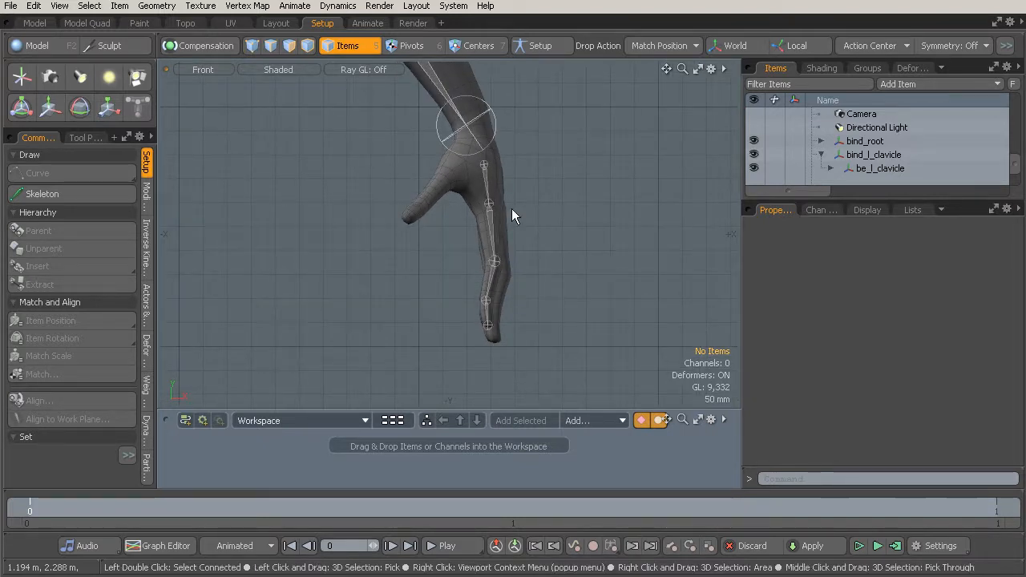
{"action": "key", "text": "KP_Decimal"}
{"action": "left_click_drag", "start_coordinate": [497, 199], "coordinate": [401, 275], "text": "alt"}
{"action": "left_click_drag", "start_coordinate": [454, 228], "coordinate": [502, 217], "text": "alt+shift"}
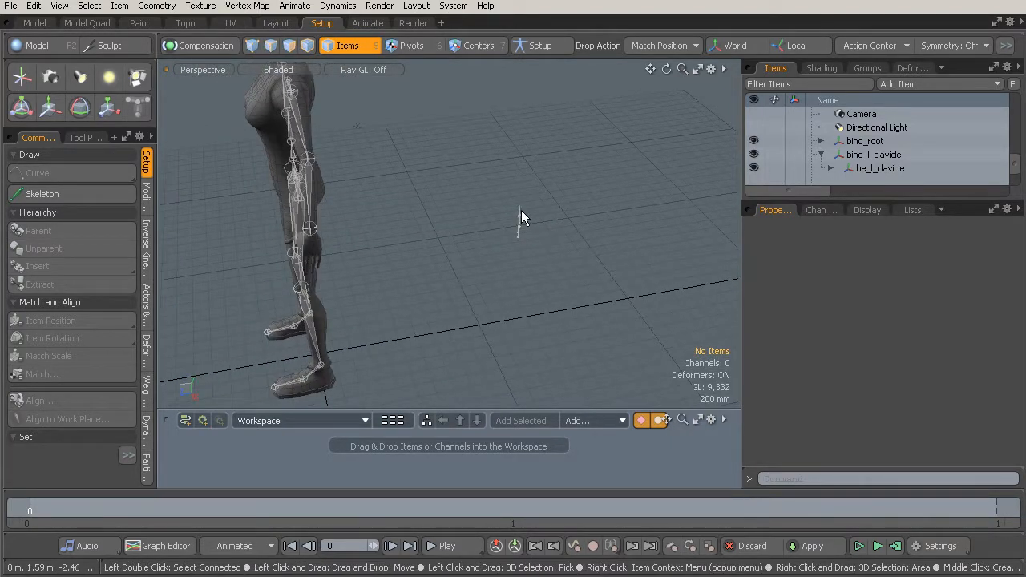
{"action": "left_click", "coordinate": [521, 212]}
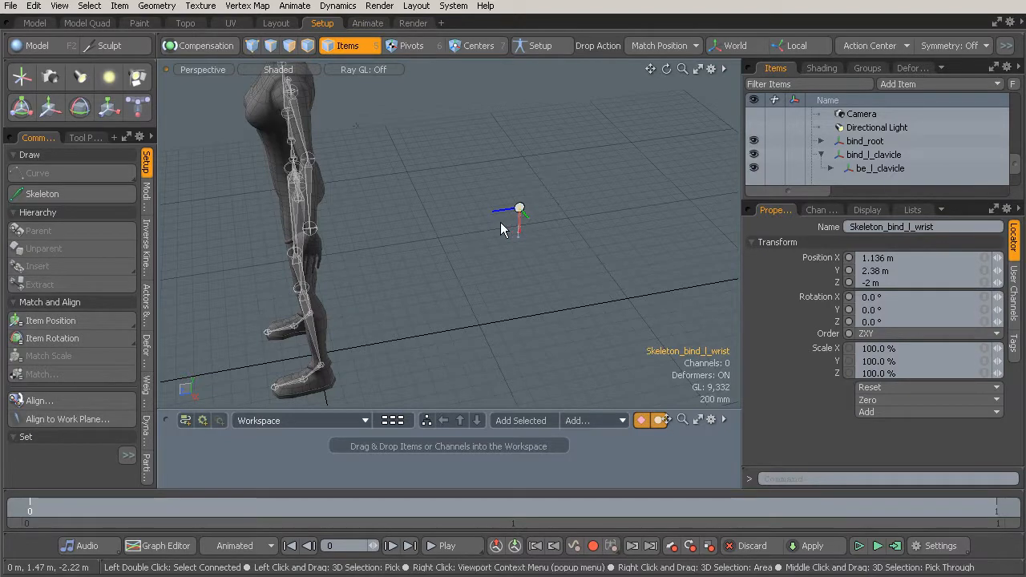
{"action": "scroll", "coordinate": [996, 180], "scroll_direction": "down", "scroll_amount": 1}
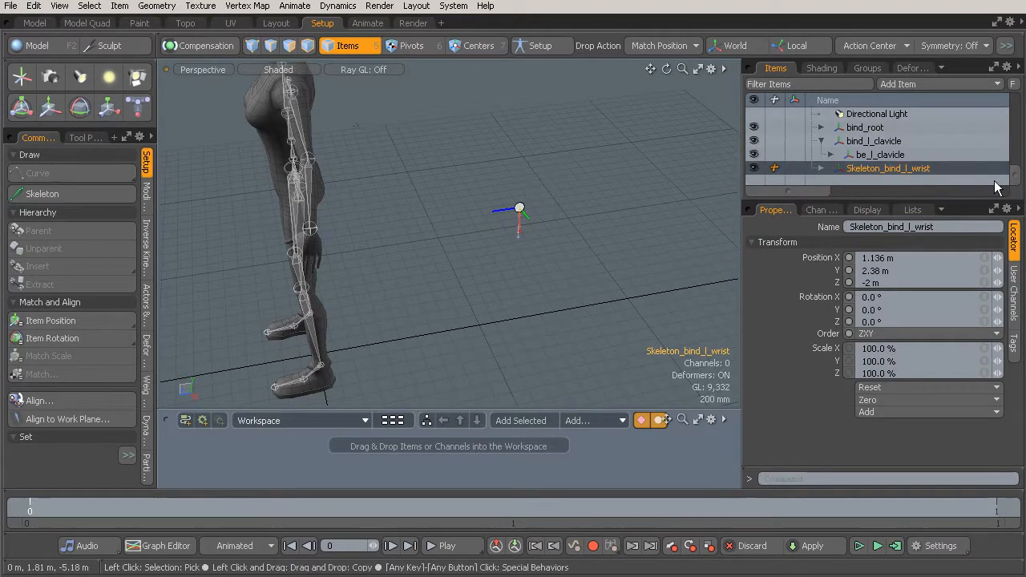
{"action": "left_click_drag", "start_coordinate": [521, 210], "coordinate": [365, 204], "text": "alt"}
{"action": "key", "text": "w"}
{"action": "left_click_drag", "start_coordinate": [308, 227], "coordinate": [385, 239], "text": "ctrl+alt"}
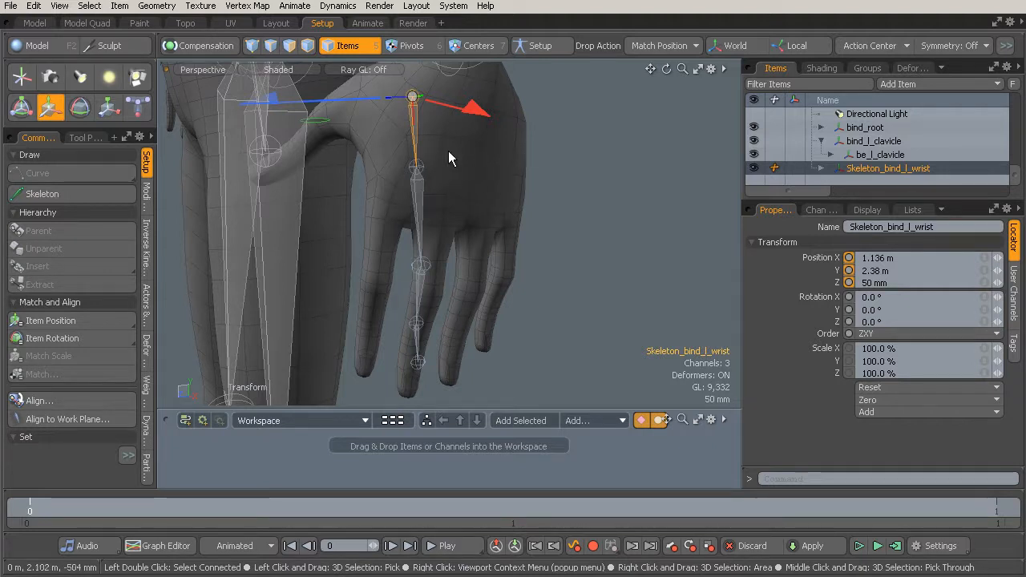
{"action": "key", "text": "e"}
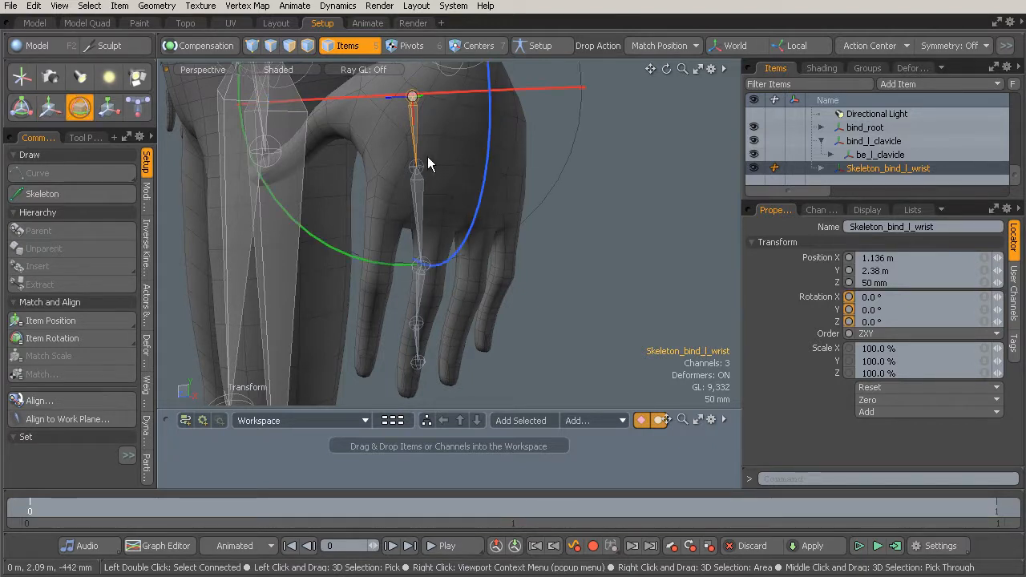
{"action": "left_click_drag", "start_coordinate": [350, 249], "coordinate": [488, 203]}
Step: Using local axes, slide the chain into the index finger at about 75.6 mm on Z and adjust its Y rotation to -8°
{"action": "key", "text": "w"}
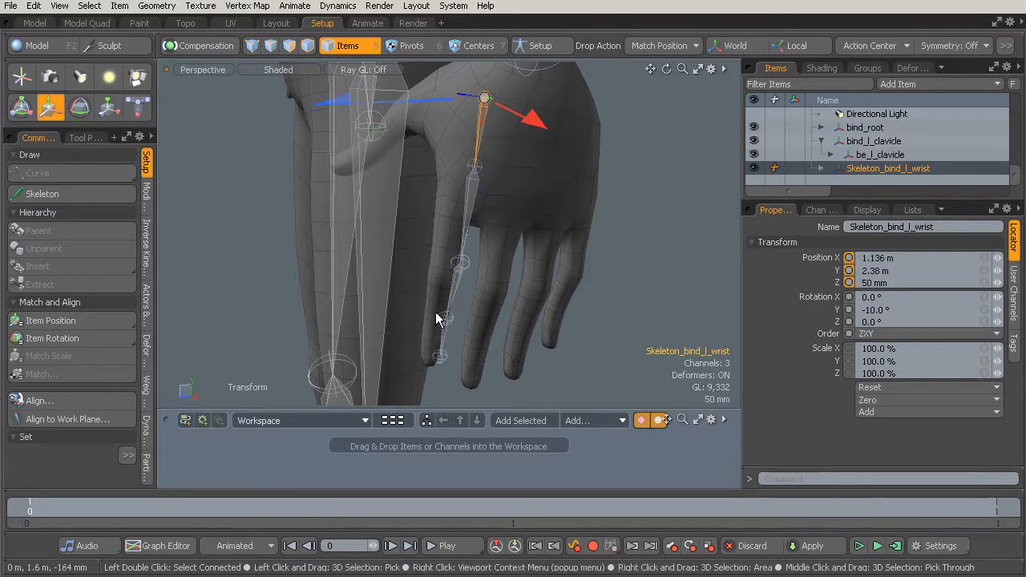
{"action": "left_click_drag", "start_coordinate": [462, 213], "coordinate": [508, 148], "text": "alt"}
{"action": "left_click", "coordinate": [800, 49]}
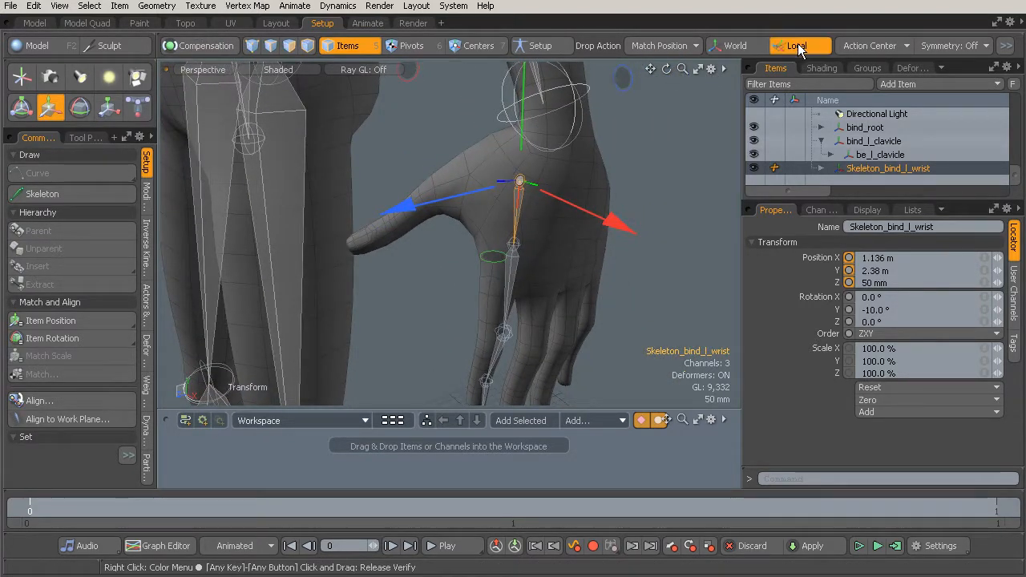
{"action": "left_click_drag", "start_coordinate": [603, 181], "coordinate": [485, 174], "text": "alt"}
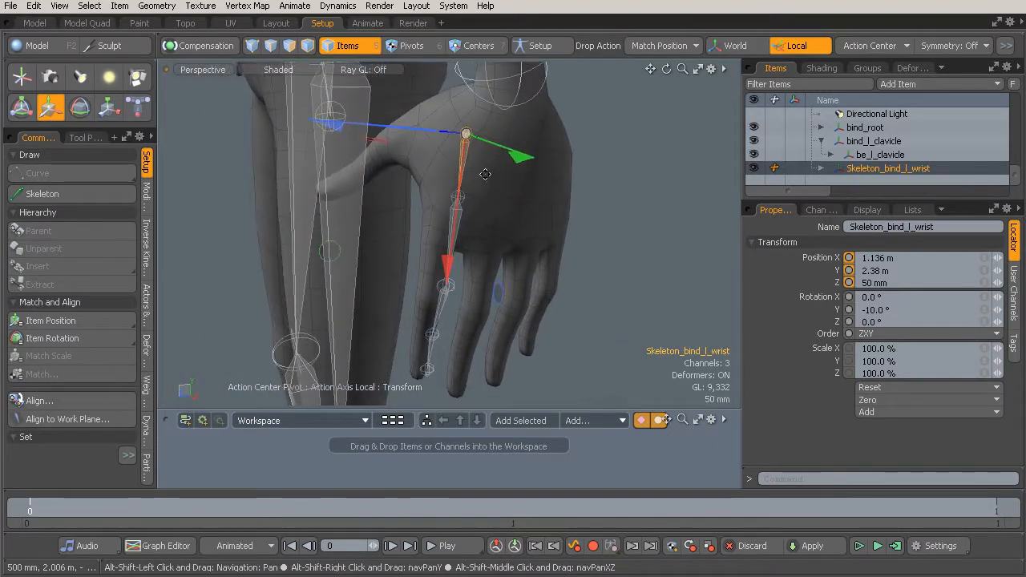
{"action": "mouse_move", "coordinate": [345, 123]}
{"action": "left_mouse_down"}
{"action": "mouse_move", "coordinate": [309, 123]}
{"action": "mouse_move", "coordinate": [334, 123]}
{"action": "left_mouse_up"}
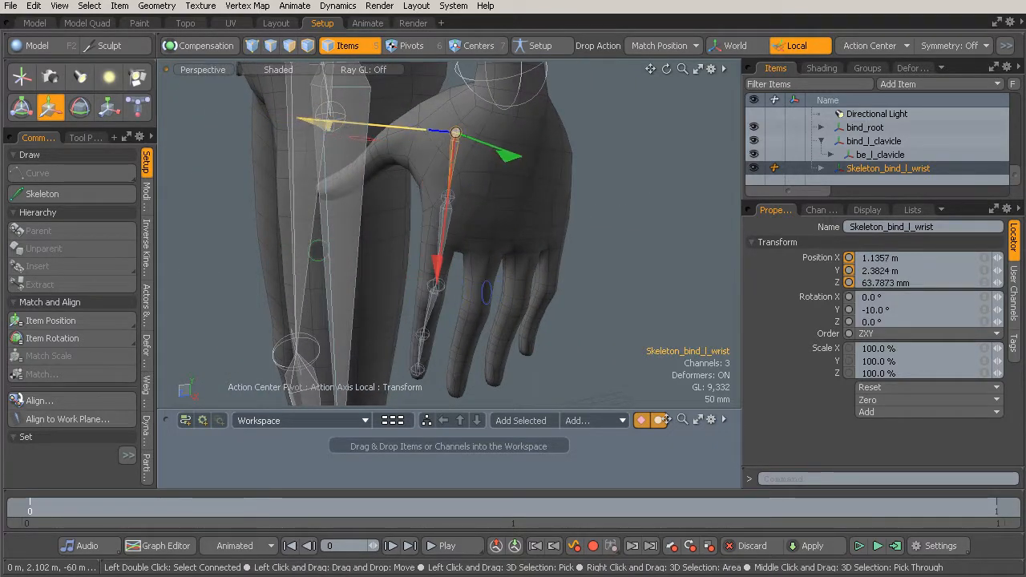
{"action": "left_click_drag", "start_coordinate": [487, 194], "coordinate": [618, 201], "text": "alt"}
{"action": "left_click_drag", "start_coordinate": [440, 114], "coordinate": [419, 105]}
{"action": "key", "text": "e"}
{"action": "mouse_move", "coordinate": [437, 202]}
{"action": "left_mouse_down"}
{"action": "mouse_move", "coordinate": [428, 211]}
{"action": "mouse_move", "coordinate": [426, 201]}
{"action": "left_mouse_up"}
Step: Select the chain's end joint and try to move it farther toward the index fingertip
{"action": "mouse_move", "coordinate": [548, 237]}
{"action": "left_mouse_down", "text": "alt"}
{"action": "mouse_move", "coordinate": [539, 232]}
{"action": "mouse_move", "coordinate": [596, 227]}
{"action": "mouse_move", "coordinate": [600, 213]}
{"action": "mouse_move", "coordinate": [591, 206]}
{"action": "mouse_move", "coordinate": [591, 222]}
{"action": "mouse_move", "coordinate": [513, 225]}
{"action": "mouse_move", "coordinate": [522, 240]}
{"action": "mouse_move", "coordinate": [542, 237]}
{"action": "left_mouse_up", "text": "alt"}
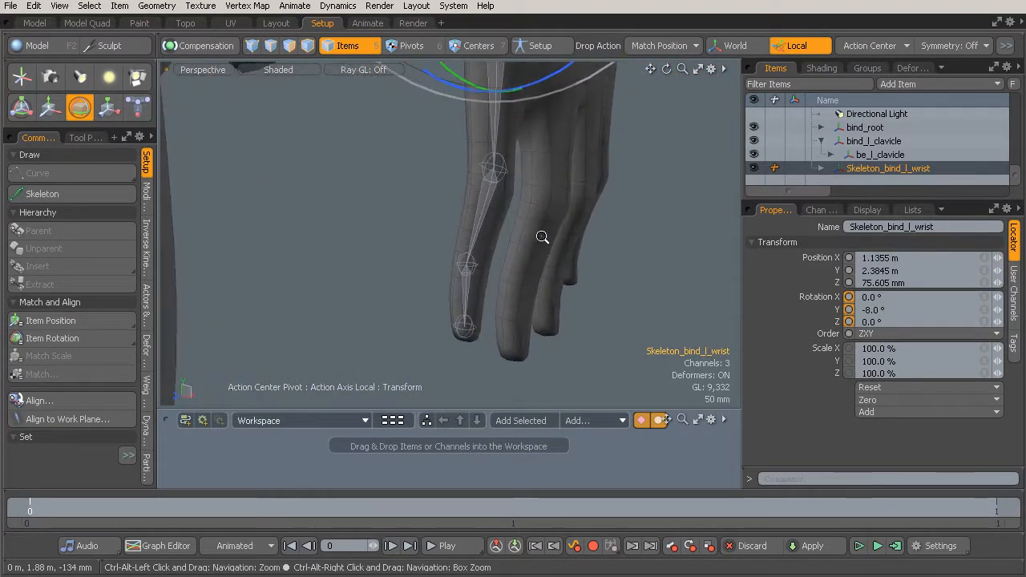
{"action": "left_click", "coordinate": [473, 324]}
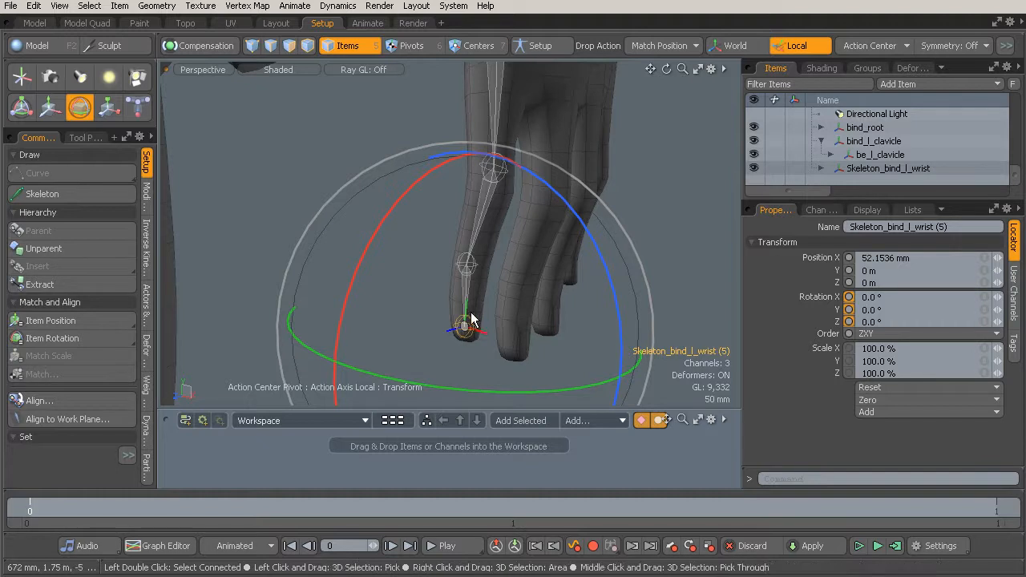
{"action": "key", "text": "w"}
{"action": "left_click_drag", "start_coordinate": [478, 328], "coordinate": [506, 308], "text": "alt"}
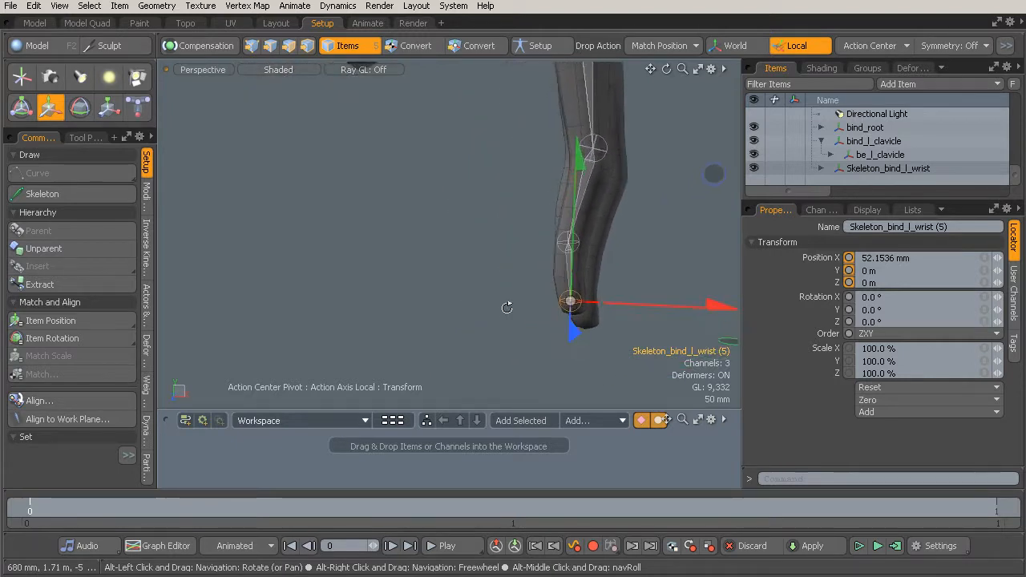
{"action": "left_click_drag", "start_coordinate": [570, 301], "coordinate": [569, 343]}
{"action": "key", "text": "ctrl+z"}
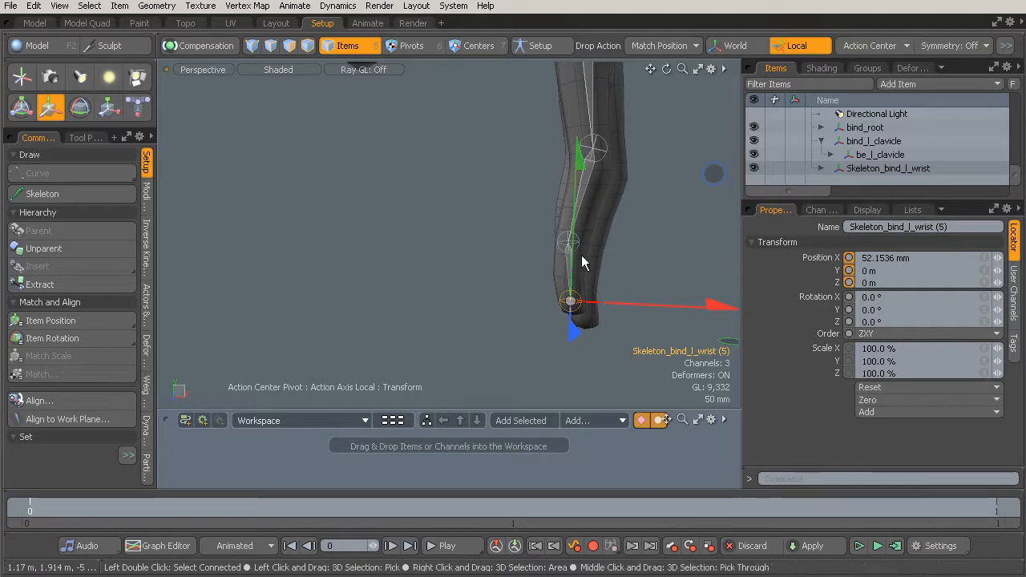
Step: Delete the end joint's Rotation Zero transform and move the joint along its local X axis to about 66.15 mm
{"action": "left_click", "coordinate": [820, 210]}
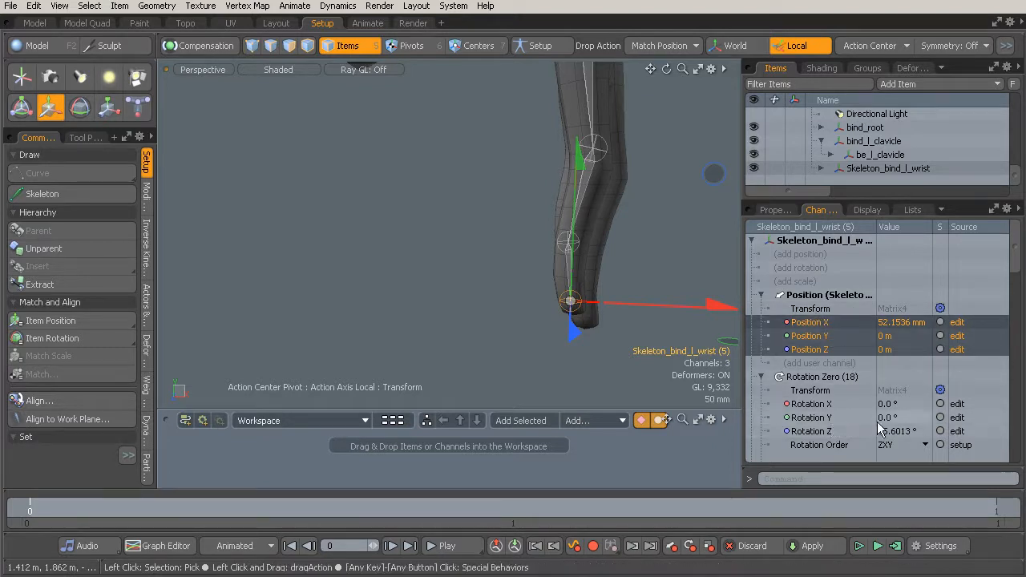
{"action": "left_click", "coordinate": [814, 376]}
{"action": "key", "text": "Delete"}
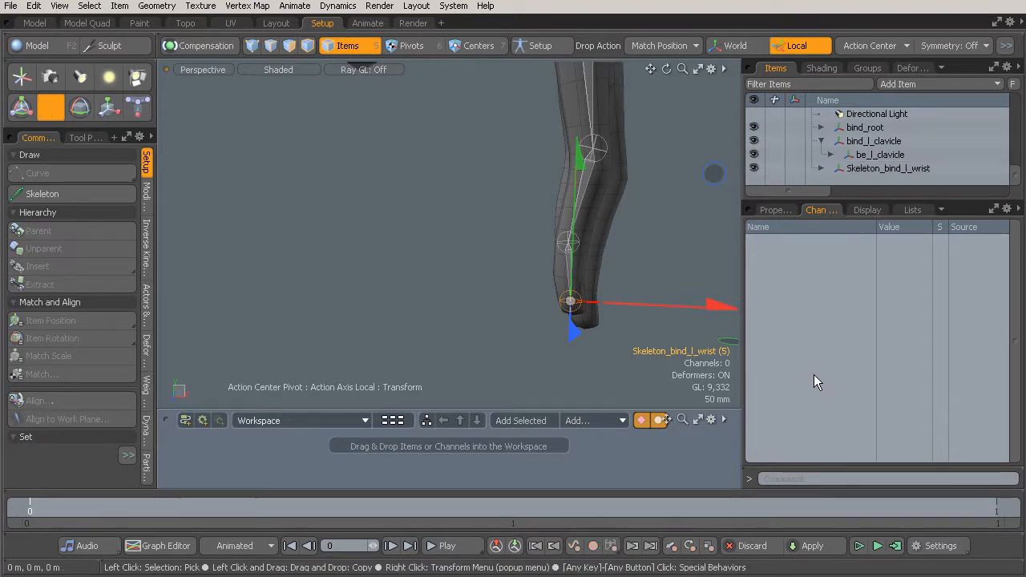
{"action": "left_click", "coordinate": [578, 304]}
{"action": "mouse_move", "coordinate": [569, 360]}
{"action": "left_mouse_down"}
{"action": "mouse_move", "coordinate": [572, 391]}
{"action": "mouse_move", "coordinate": [571, 376]}
{"action": "left_mouse_up"}
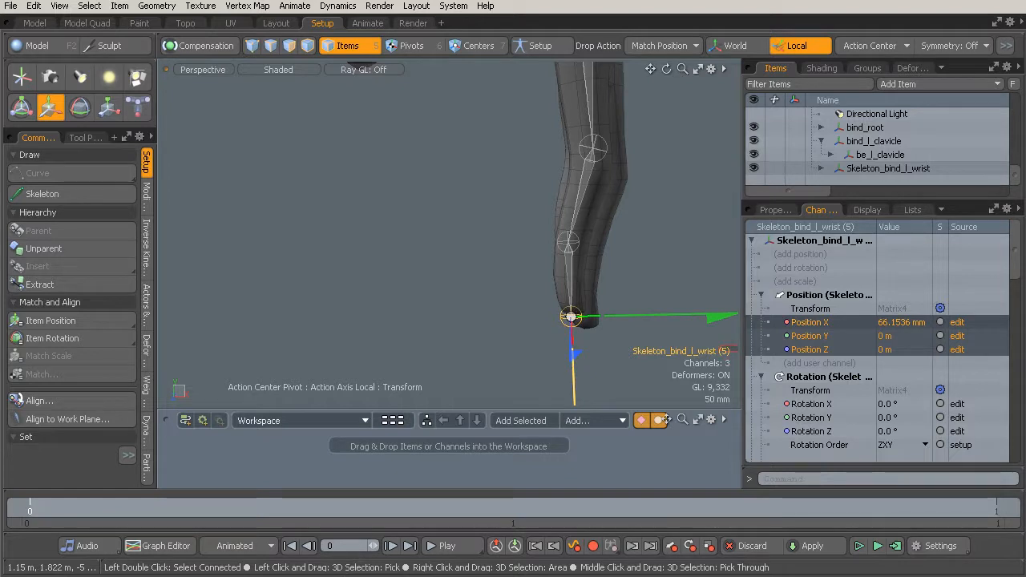
Step: Duplicate the index finger chain from its root joint and slide the copy to about 12.2 mm on Z, over the middle finger
{"action": "left_click_drag", "start_coordinate": [569, 323], "coordinate": [447, 232], "text": "alt"}
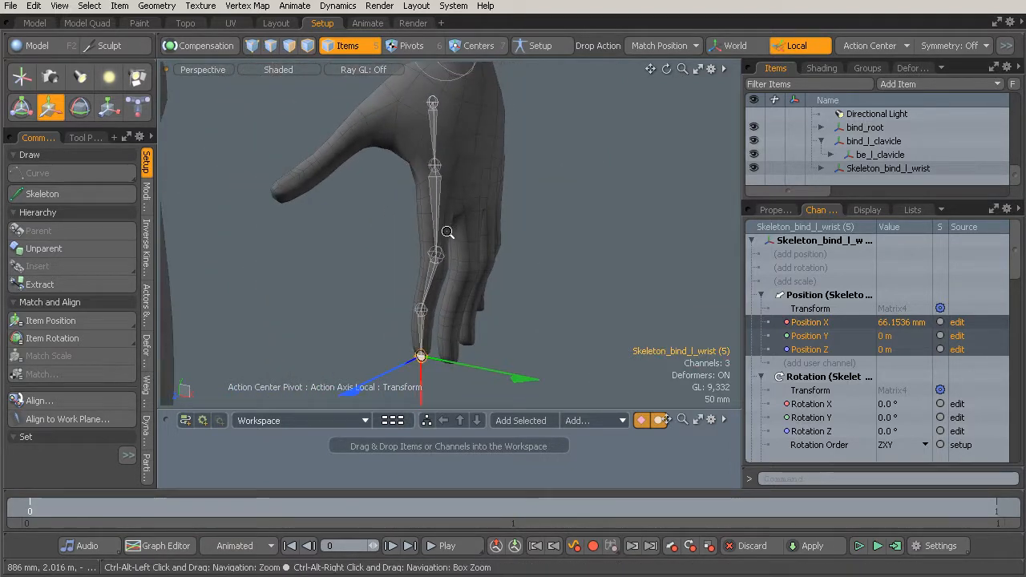
{"action": "left_click_drag", "start_coordinate": [444, 279], "coordinate": [441, 249], "text": "alt+shift"}
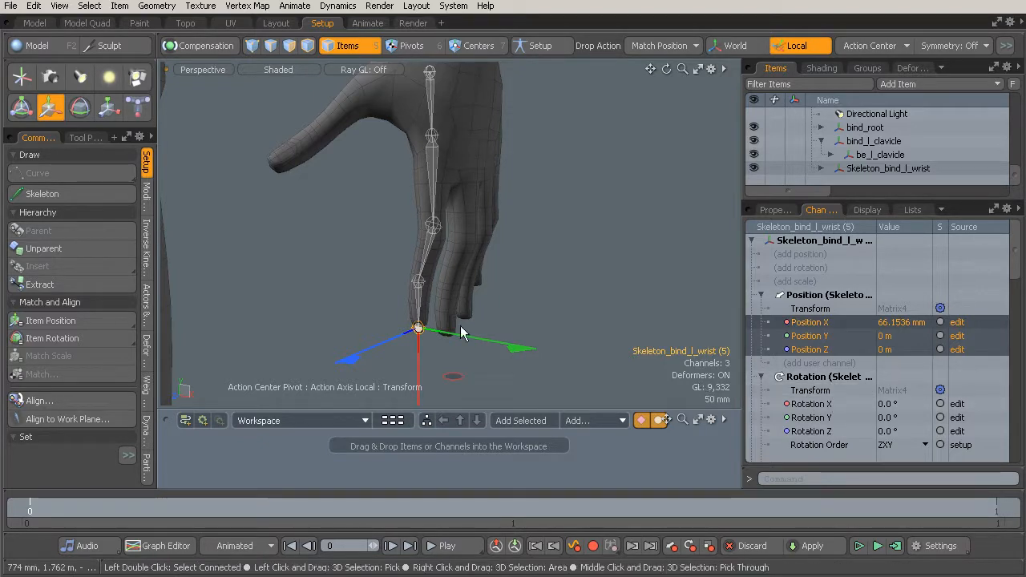
{"action": "left_click_drag", "start_coordinate": [360, 303], "coordinate": [374, 278], "text": "ctrl+alt"}
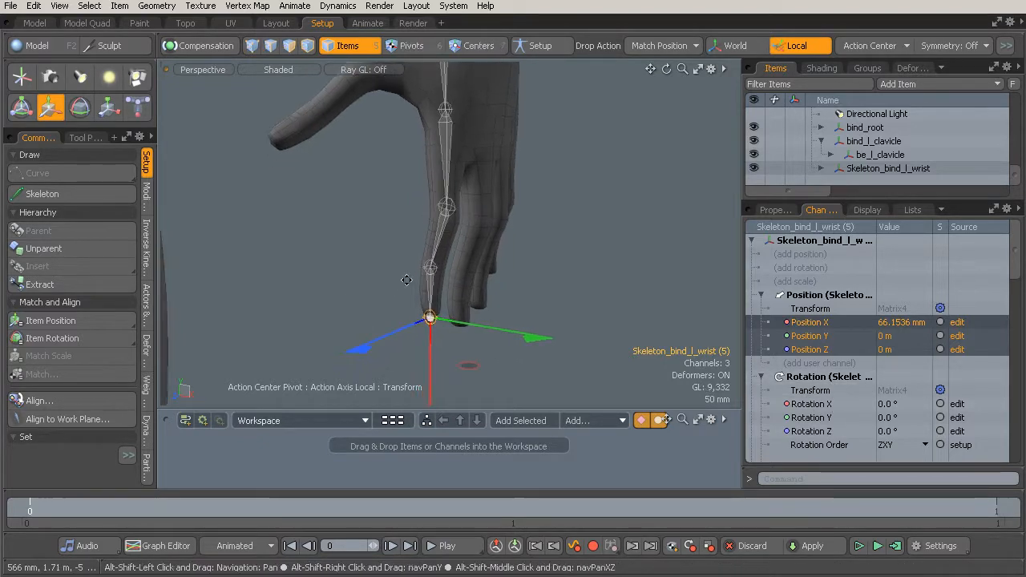
{"action": "left_click", "coordinate": [778, 211]}
{"action": "left_click_drag", "start_coordinate": [553, 240], "coordinate": [565, 223], "text": "alt"}
{"action": "left_click", "coordinate": [455, 176]}
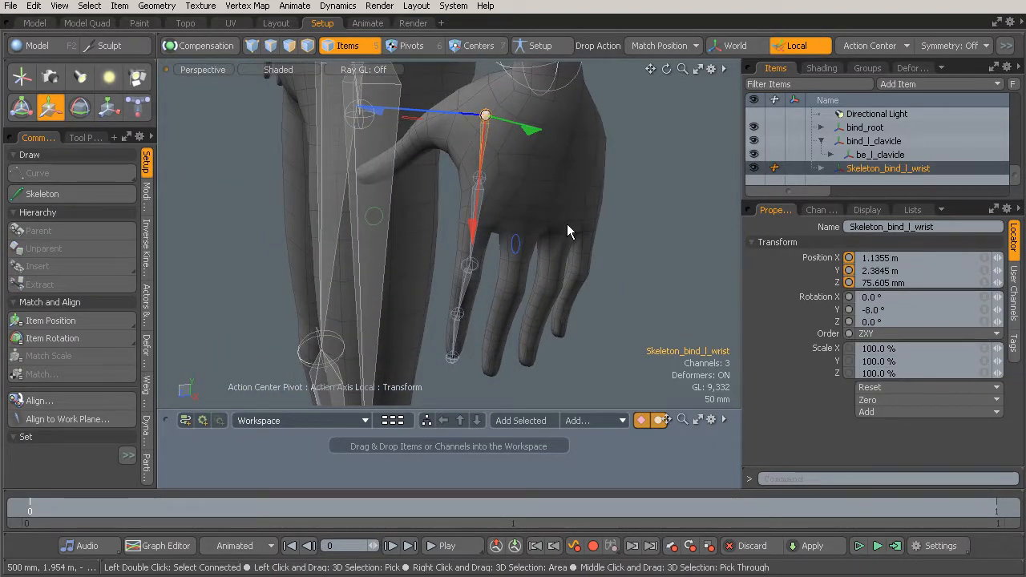
{"action": "key", "text": "ctrl+d"}
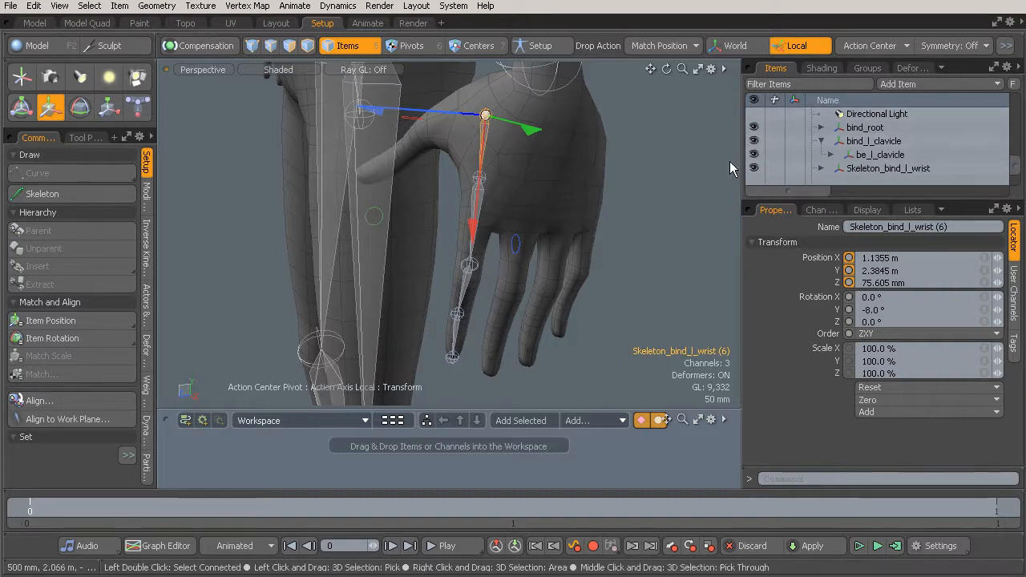
{"action": "left_click_drag", "start_coordinate": [378, 117], "coordinate": [561, 153]}
{"action": "left_click_drag", "start_coordinate": [473, 69], "coordinate": [471, 69]}
Step: Rotate the middle finger chain to -9.5° on Y and shift it inside the finger to about 1.148 m X, 2.348 m Y, 17.1 mm Z
{"action": "left_click_drag", "start_coordinate": [499, 144], "coordinate": [650, 180], "text": "alt"}
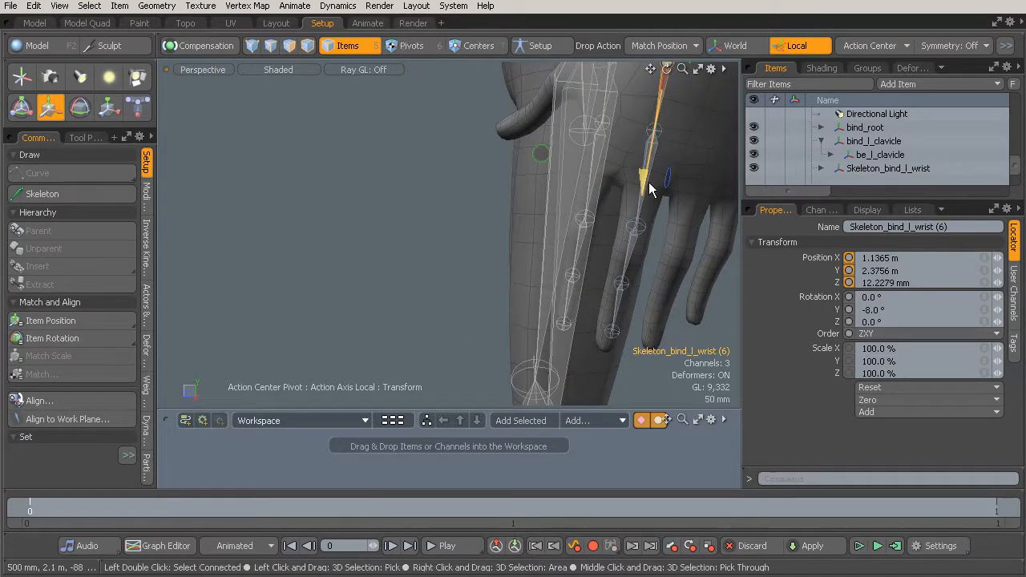
{"action": "key", "text": "e"}
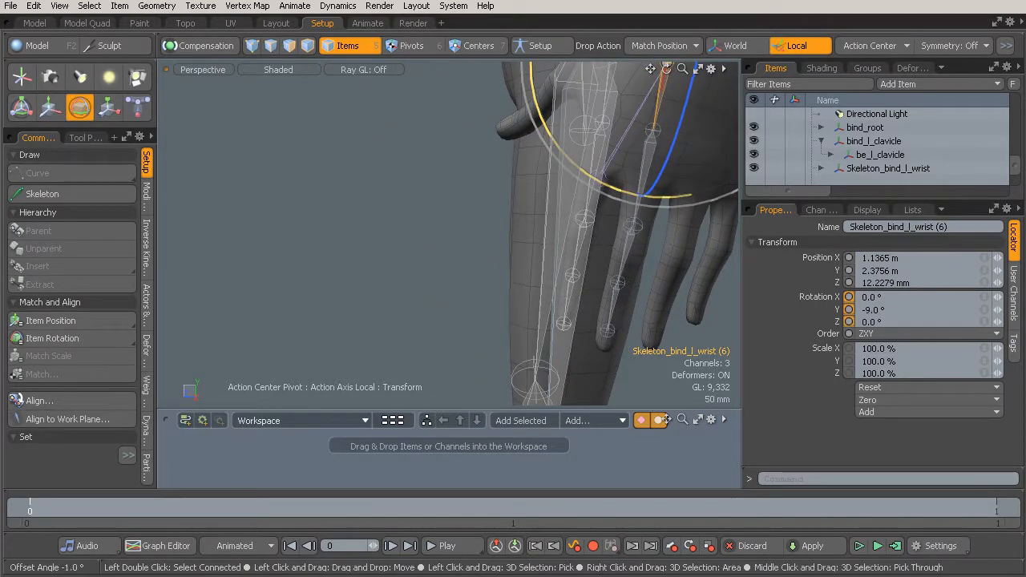
{"action": "left_click_drag", "start_coordinate": [602, 173], "coordinate": [637, 206]}
{"action": "key", "text": "w"}
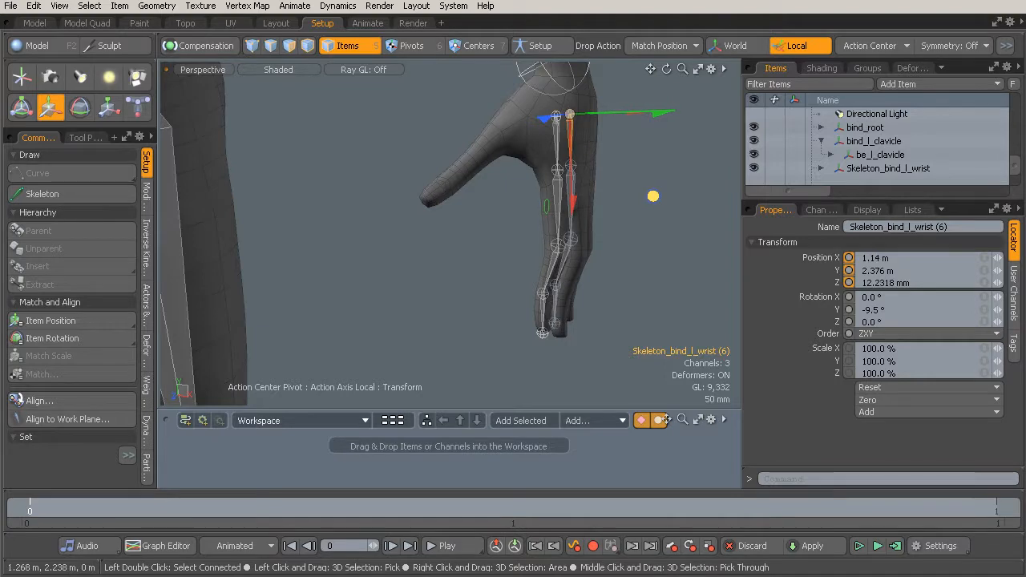
{"action": "left_click_drag", "start_coordinate": [658, 207], "coordinate": [607, 218]}
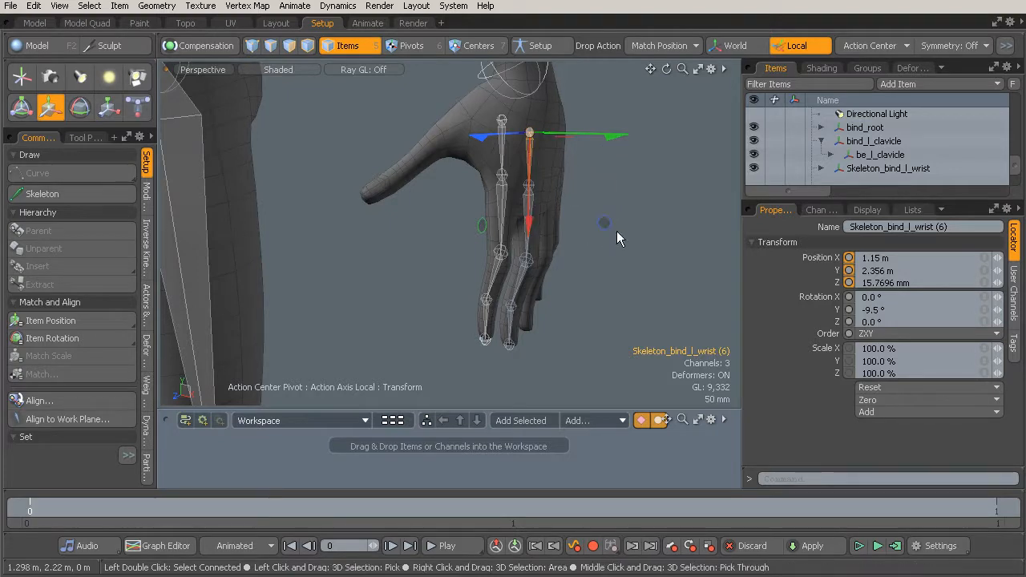
{"action": "left_click_drag", "start_coordinate": [602, 228], "coordinate": [598, 255], "text": "alt"}
Step: Duplicate the middle finger chain and slide the copy over the ring finger, to about -47.7 mm on Z
{"action": "key", "text": "ctrl+d"}
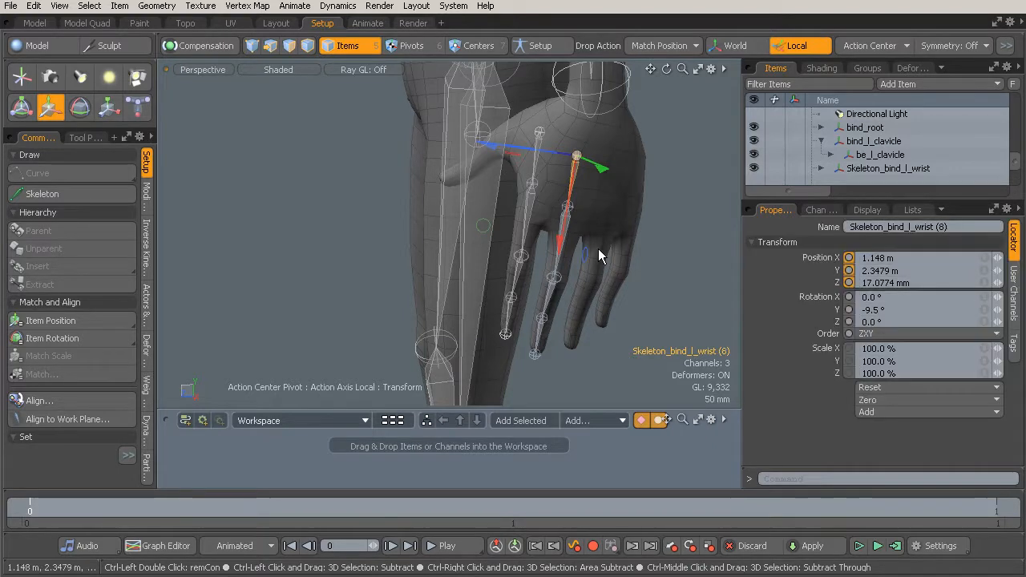
{"action": "left_click_drag", "start_coordinate": [489, 147], "coordinate": [564, 211]}
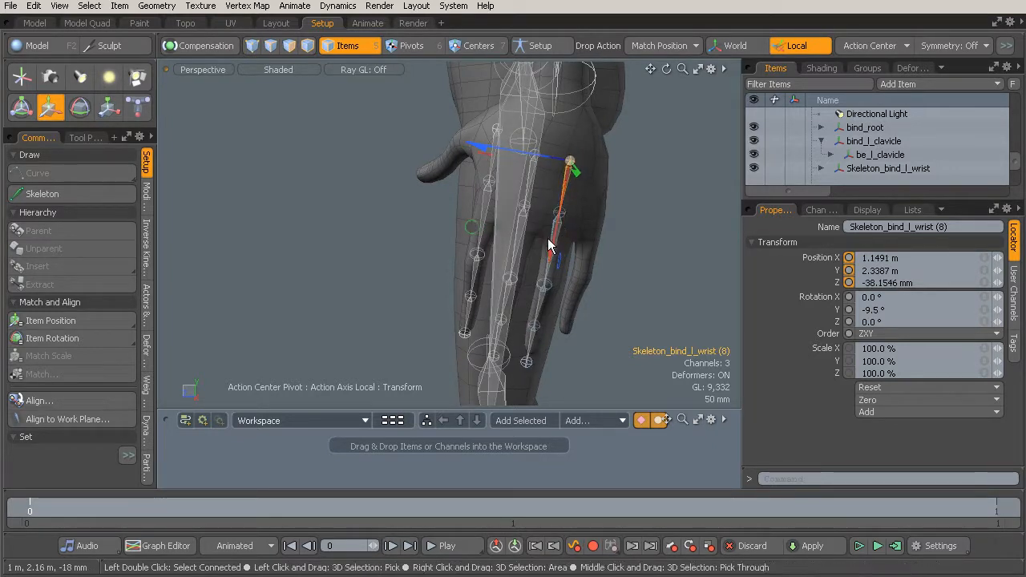
{"action": "left_click_drag", "start_coordinate": [548, 237], "coordinate": [570, 232], "text": "alt"}
{"action": "left_click_drag", "start_coordinate": [506, 129], "coordinate": [516, 129]}
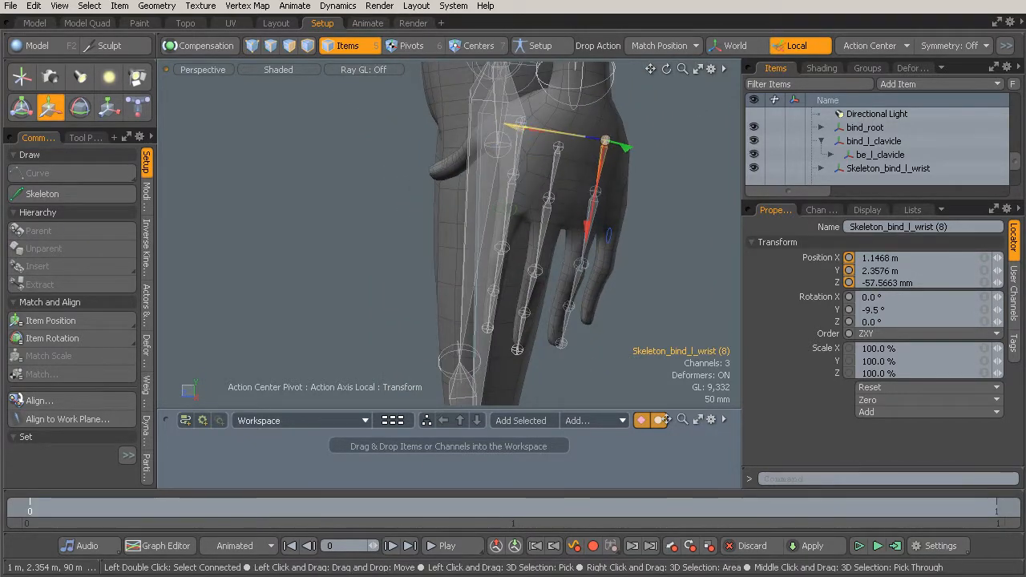
{"action": "mouse_move", "coordinate": [527, 220]}
{"action": "left_mouse_down", "text": "alt"}
{"action": "mouse_move", "coordinate": [485, 222]}
{"action": "mouse_move", "coordinate": [528, 204]}
{"action": "left_mouse_up", "text": "alt"}
Step: Rotate the ring finger chain to -10.5° on Y so it follows the finger
{"action": "key", "text": "e"}
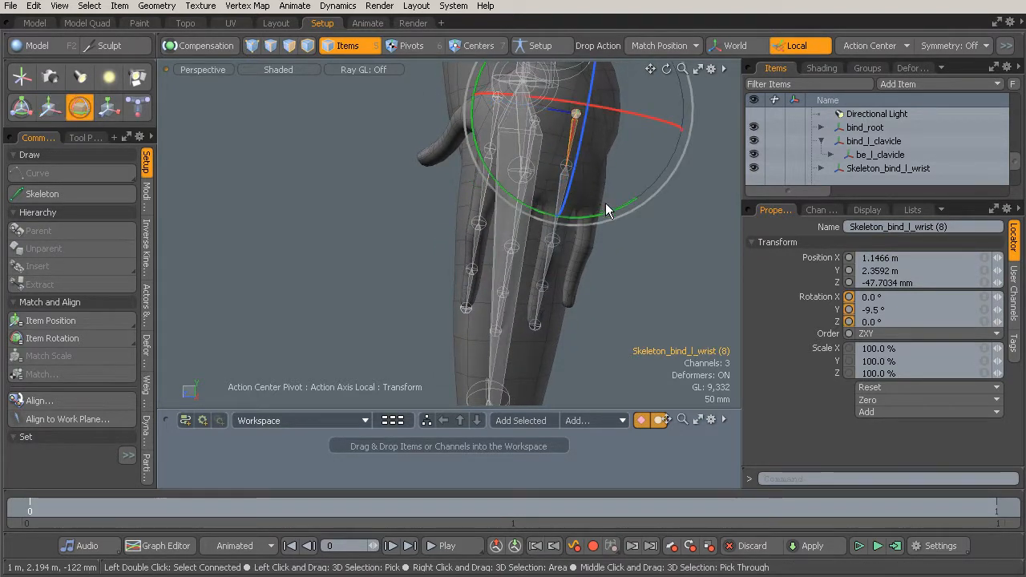
{"action": "left_click_drag", "start_coordinate": [615, 206], "coordinate": [615, 206]}
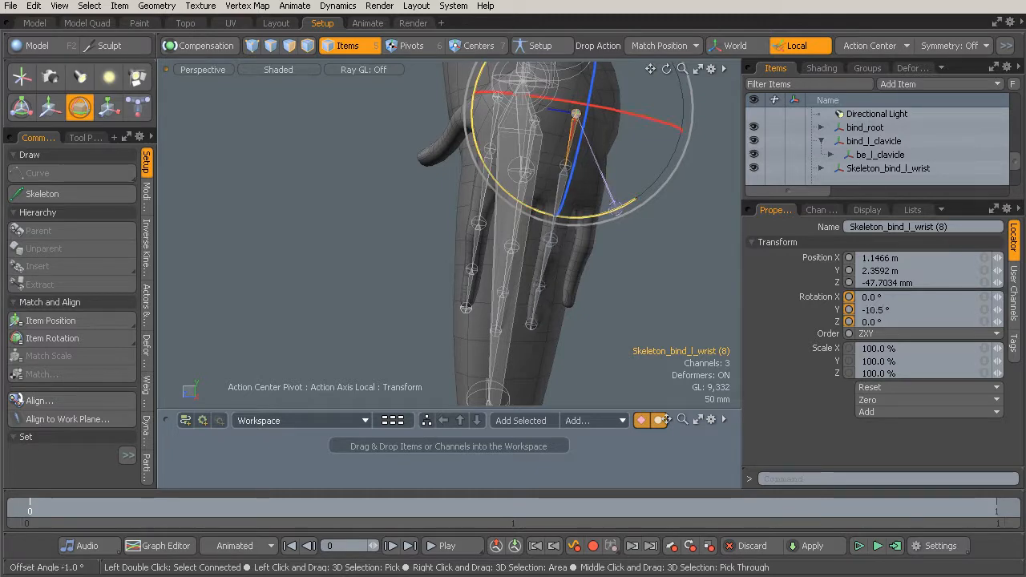
{"action": "left_click_drag", "start_coordinate": [603, 266], "coordinate": [583, 276], "text": "alt"}
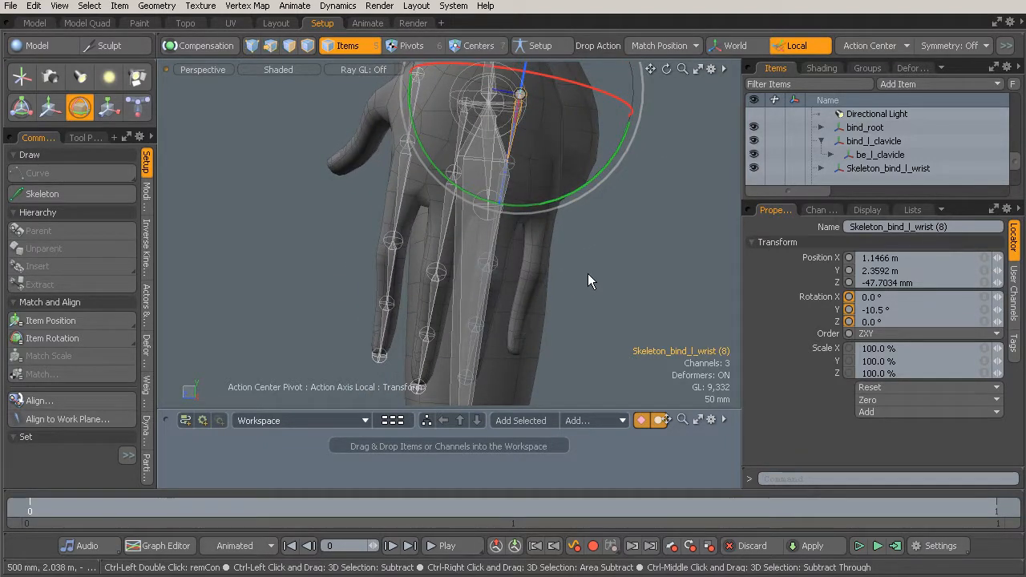
Step: Duplicate the ring finger chain and move the copy over the little finger, to about 2.384 m on Y and -107.4 mm on Z
{"action": "left_click_drag", "start_coordinate": [585, 264], "coordinate": [558, 250], "text": "alt"}
{"action": "key", "text": "w"}
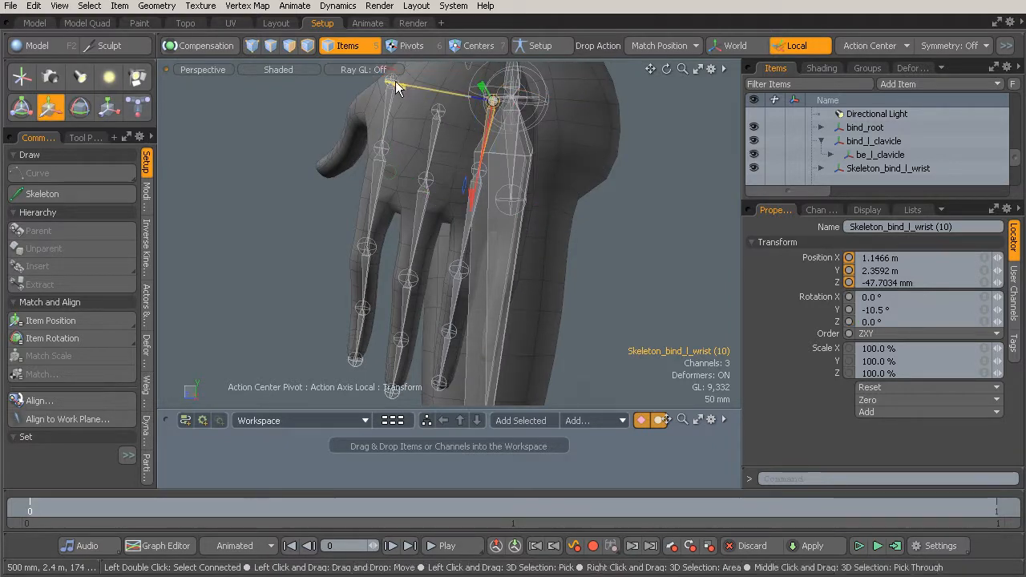
{"action": "left_click_drag", "start_coordinate": [395, 83], "coordinate": [440, 89]}
{"action": "left_click_drag", "start_coordinate": [533, 170], "coordinate": [572, 167], "text": "alt"}
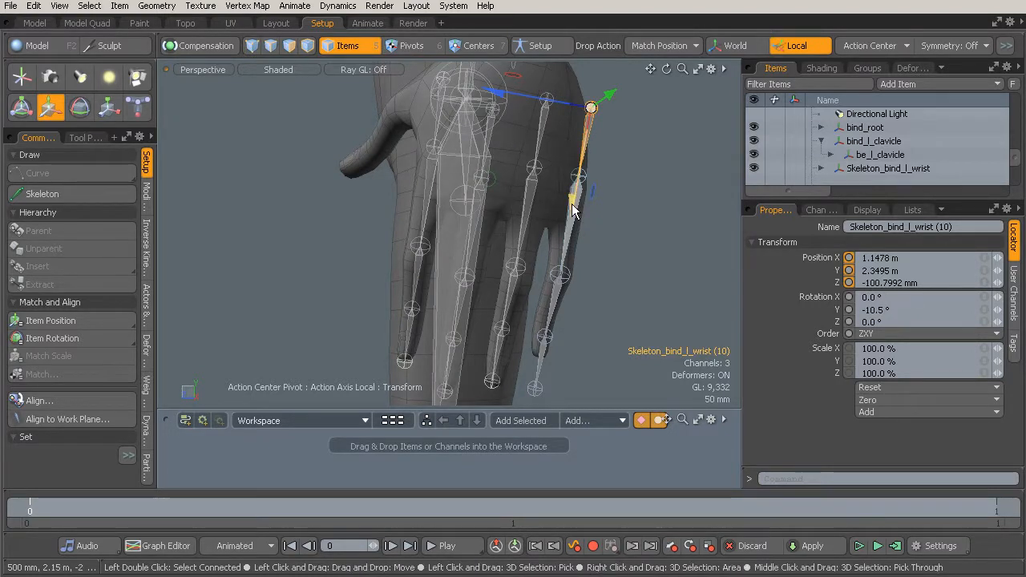
{"action": "left_click_drag", "start_coordinate": [591, 105], "coordinate": [597, 73]}
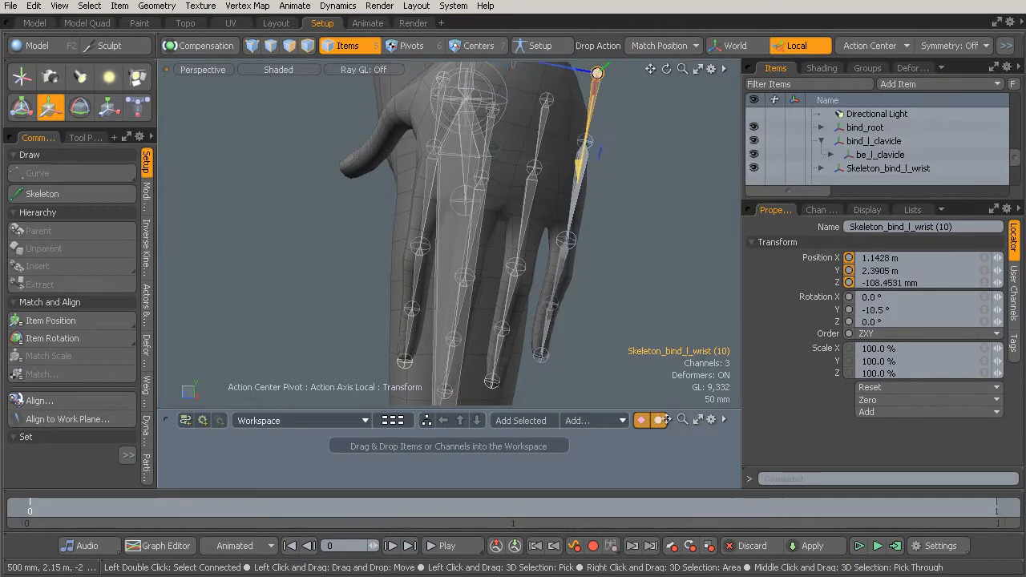
{"action": "left_click_drag", "start_coordinate": [591, 188], "coordinate": [586, 204], "text": "alt"}
{"action": "left_click_drag", "start_coordinate": [525, 124], "coordinate": [363, 202], "text": "alt"}
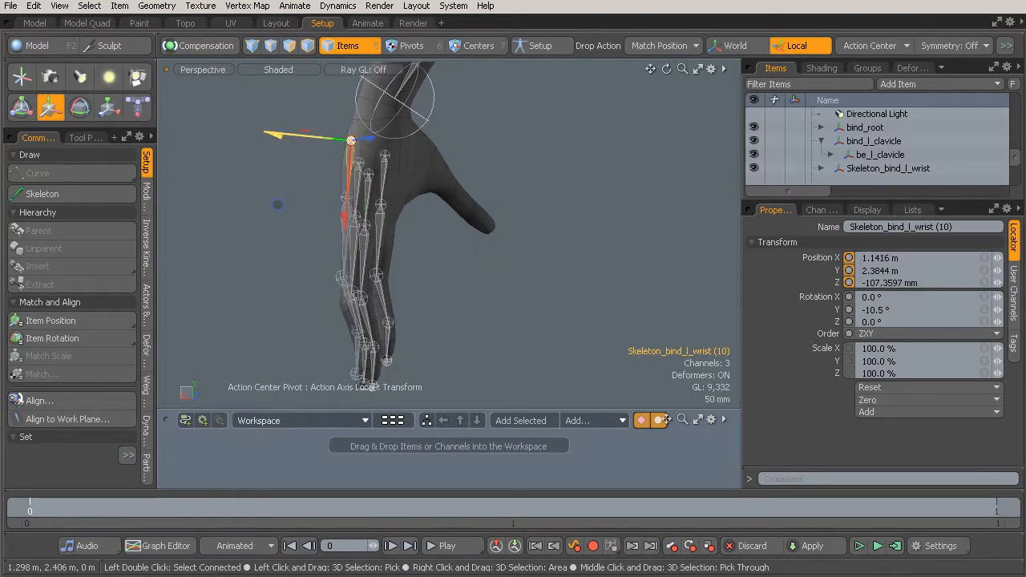
Step: Fine-tune the little finger chain's depth and height in the mesh to about 1.136 m X, 2.379 m Y, -106.5 mm Z
{"action": "left_click_drag", "start_coordinate": [281, 205], "coordinate": [505, 251], "text": "alt"}
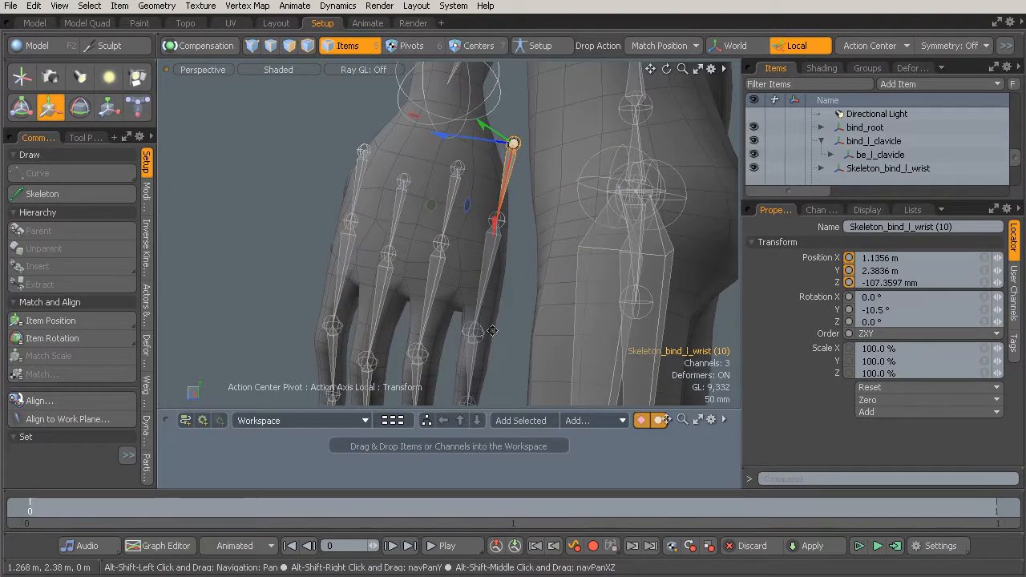
{"action": "left_click_drag", "start_coordinate": [506, 239], "coordinate": [462, 245], "text": "alt"}
{"action": "left_click_drag", "start_coordinate": [427, 180], "coordinate": [523, 235], "text": "alt+shift"}
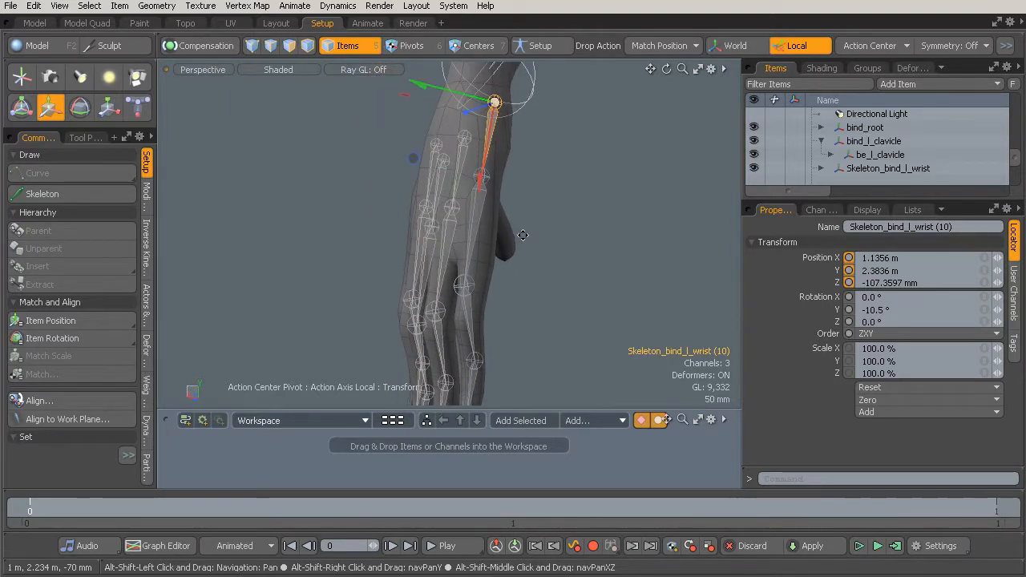
{"action": "mouse_move", "coordinate": [488, 315]}
{"action": "left_mouse_down", "text": "alt"}
{"action": "mouse_move", "coordinate": [445, 342]}
{"action": "mouse_move", "coordinate": [499, 304]}
{"action": "left_mouse_up", "text": "alt"}
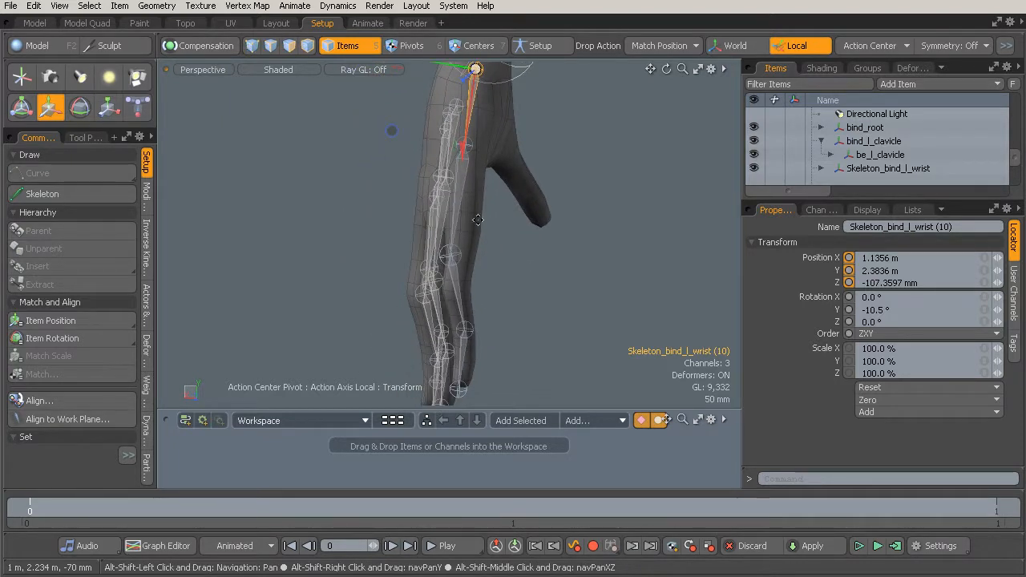
{"action": "left_click_drag", "start_coordinate": [391, 135], "coordinate": [391, 134]}
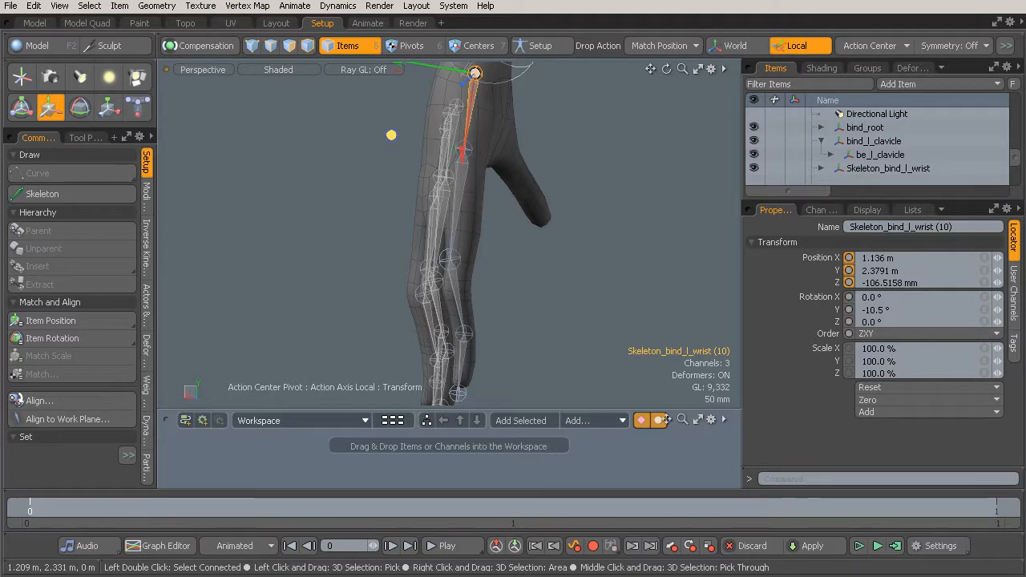
Step: Move the center of the little finger chain's third joint to about 151.06 mm X and -6.58 mm Y
{"action": "left_click_drag", "start_coordinate": [475, 356], "coordinate": [513, 316], "text": "alt"}
{"action": "left_click_drag", "start_coordinate": [513, 315], "coordinate": [519, 339], "text": "ctrl+alt"}
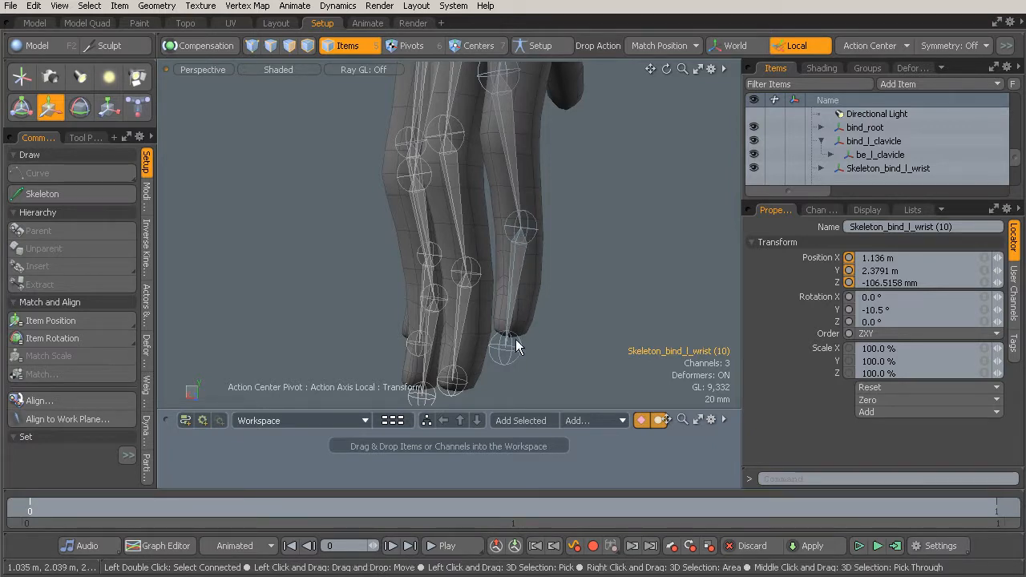
{"action": "left_click_drag", "start_coordinate": [523, 244], "coordinate": [525, 306], "text": "alt+shift"}
{"action": "left_click", "coordinate": [535, 270]}
{"action": "left_click_drag", "start_coordinate": [526, 306], "coordinate": [554, 274], "text": "ctrl+alt"}
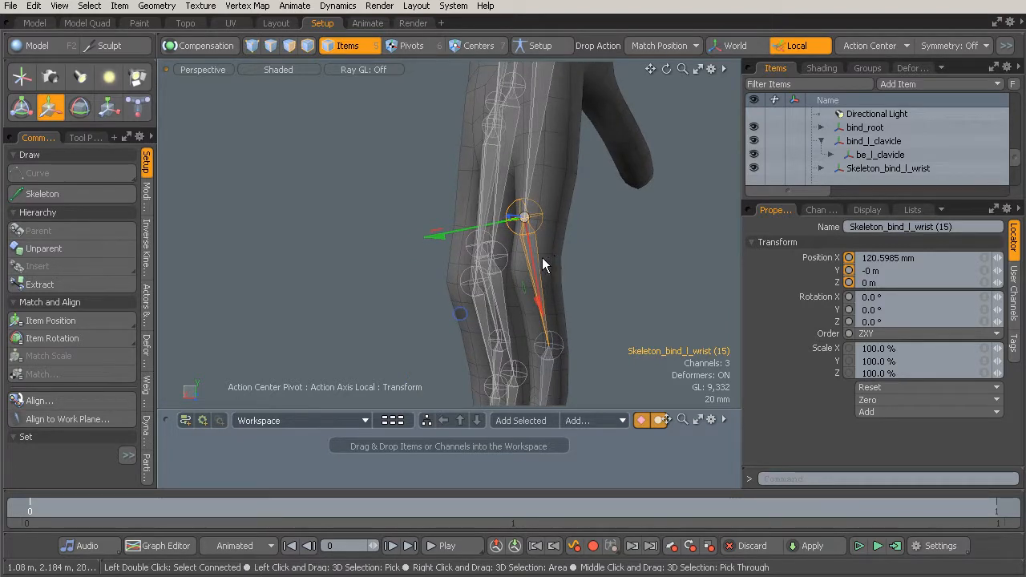
{"action": "left_click", "coordinate": [480, 46]}
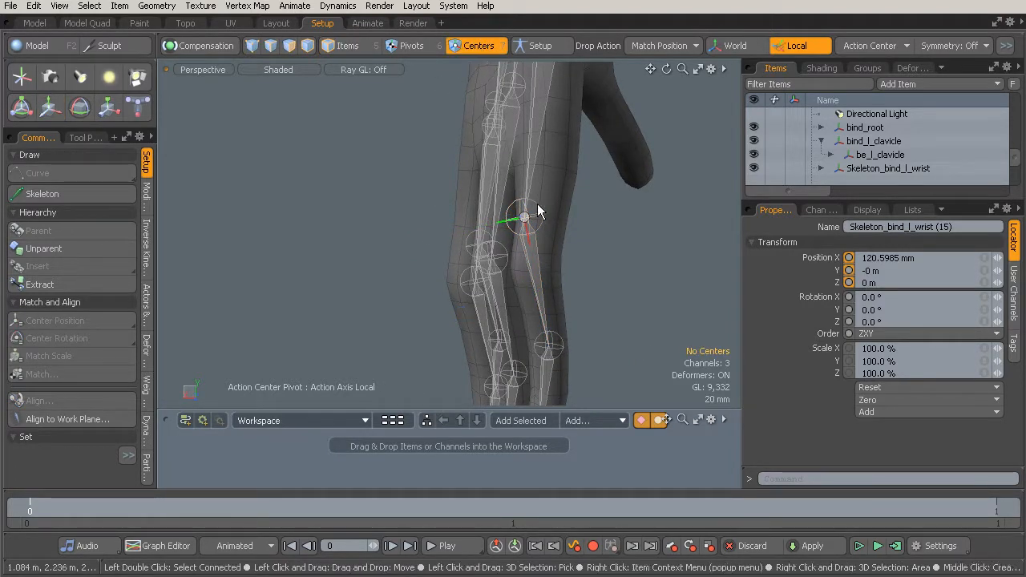
{"action": "left_click", "coordinate": [525, 217]}
{"action": "left_click_drag", "start_coordinate": [582, 234], "coordinate": [585, 243], "text": "alt"}
{"action": "left_click_drag", "start_coordinate": [584, 242], "coordinate": [547, 248], "text": "ctrl+alt"}
{"action": "key", "text": "y"}
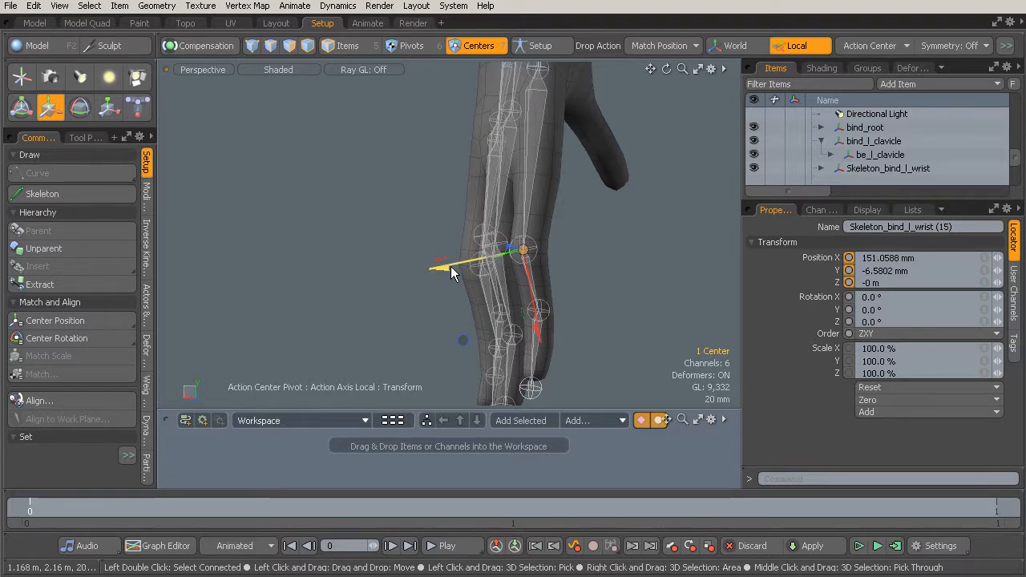
{"action": "left_click_drag", "start_coordinate": [539, 321], "coordinate": [534, 259], "text": "alt"}
Step: Move the center of the little finger chain's second joint to about 133.6 mm X and -5.93 mm Y, at the knuckle
{"action": "left_click", "coordinate": [541, 173]}
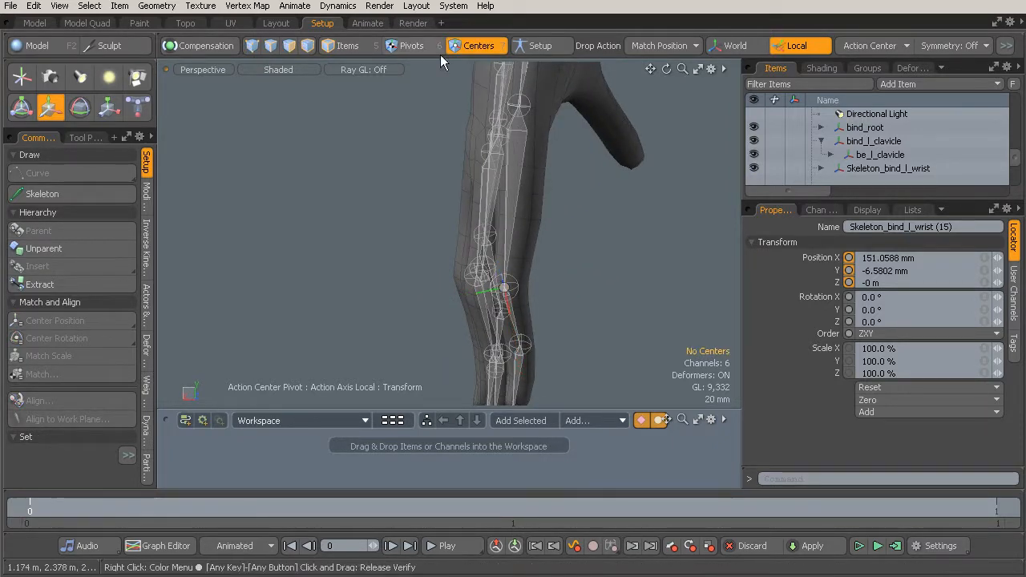
{"action": "left_click", "coordinate": [365, 46]}
{"action": "left_click", "coordinate": [517, 127]}
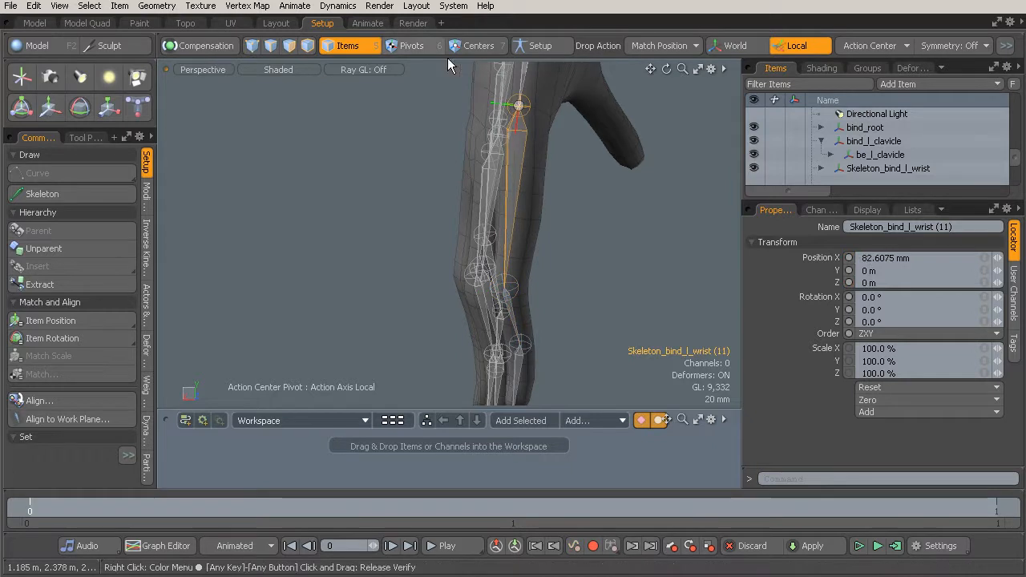
{"action": "left_click", "coordinate": [475, 46]}
{"action": "left_click", "coordinate": [534, 161]}
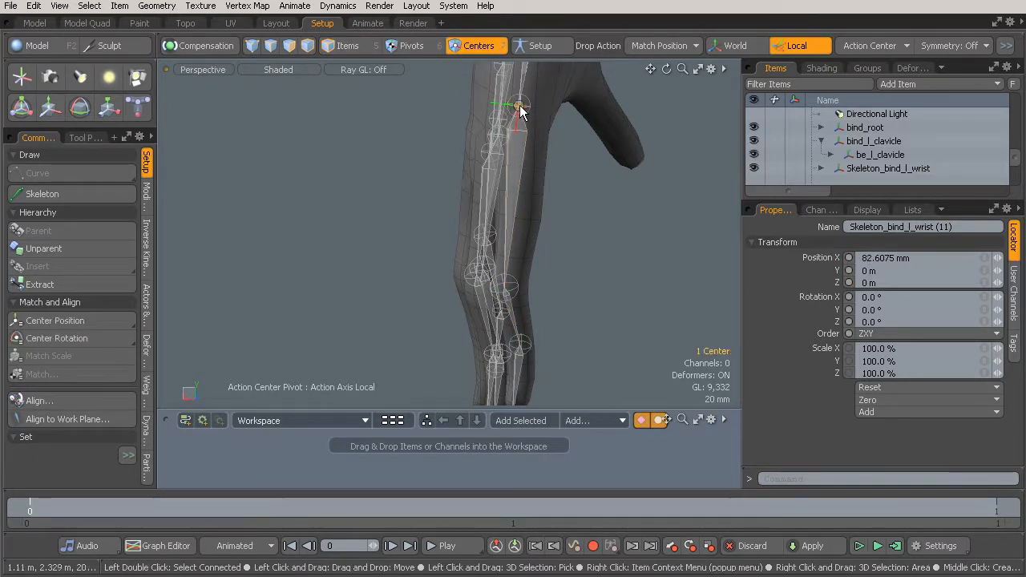
{"action": "key", "text": "w"}
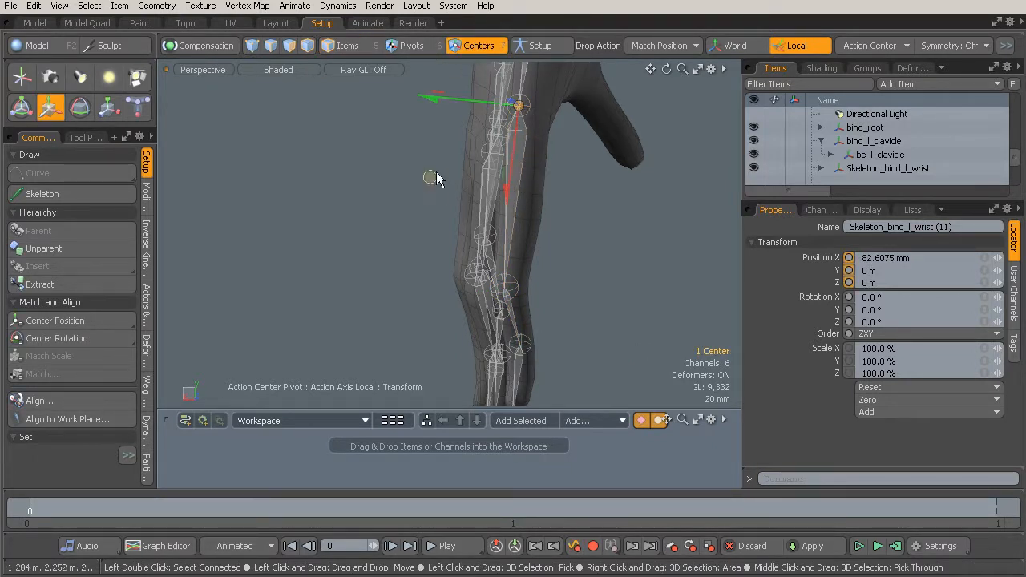
{"action": "left_click_drag", "start_coordinate": [430, 176], "coordinate": [497, 332]}
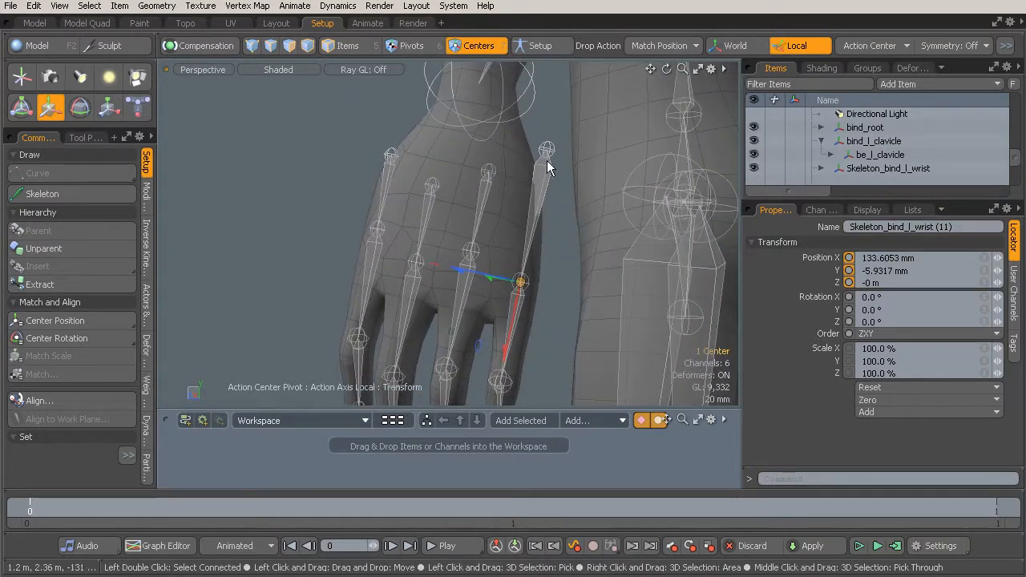
Step: Move the center of the little finger's root joint inside the palm, to about 1.132 m X, 2.362 m Y, -79.65 mm Z
{"action": "left_click", "coordinate": [352, 45]}
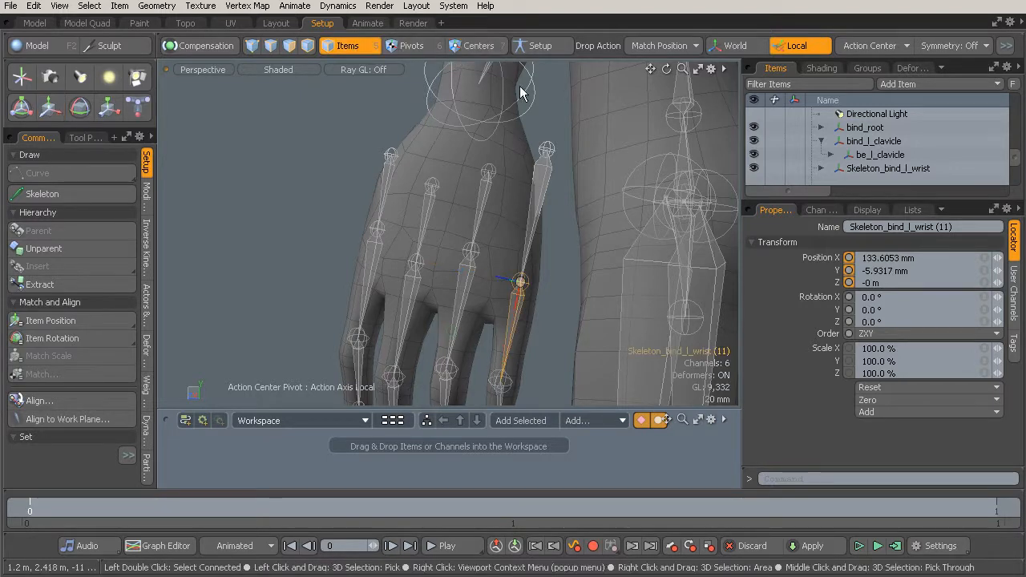
{"action": "left_click", "coordinate": [540, 156]}
{"action": "left_click", "coordinate": [471, 45]}
{"action": "left_click_drag", "start_coordinate": [500, 152], "coordinate": [546, 154], "text": "alt"}
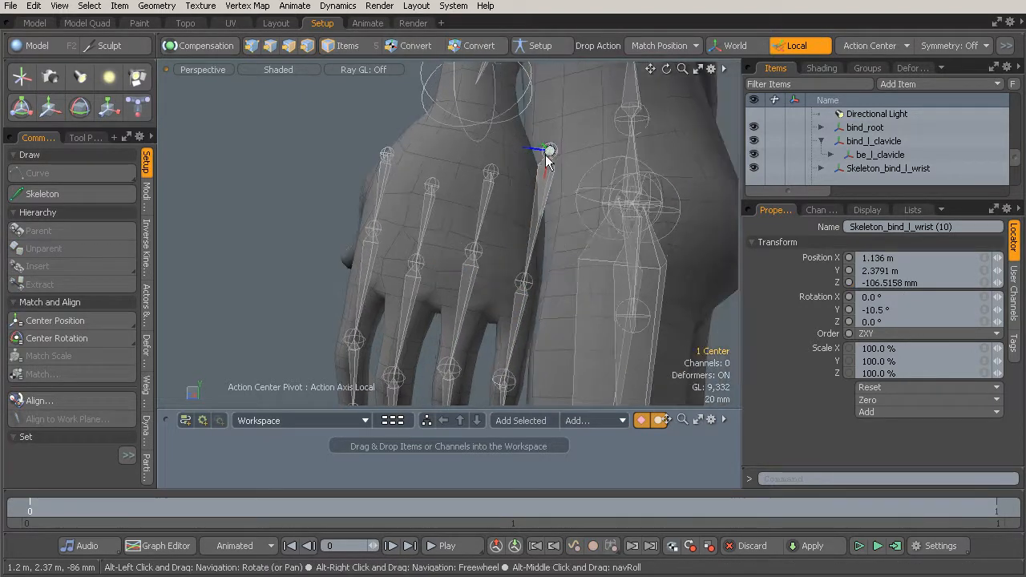
{"action": "left_click", "coordinate": [550, 152]}
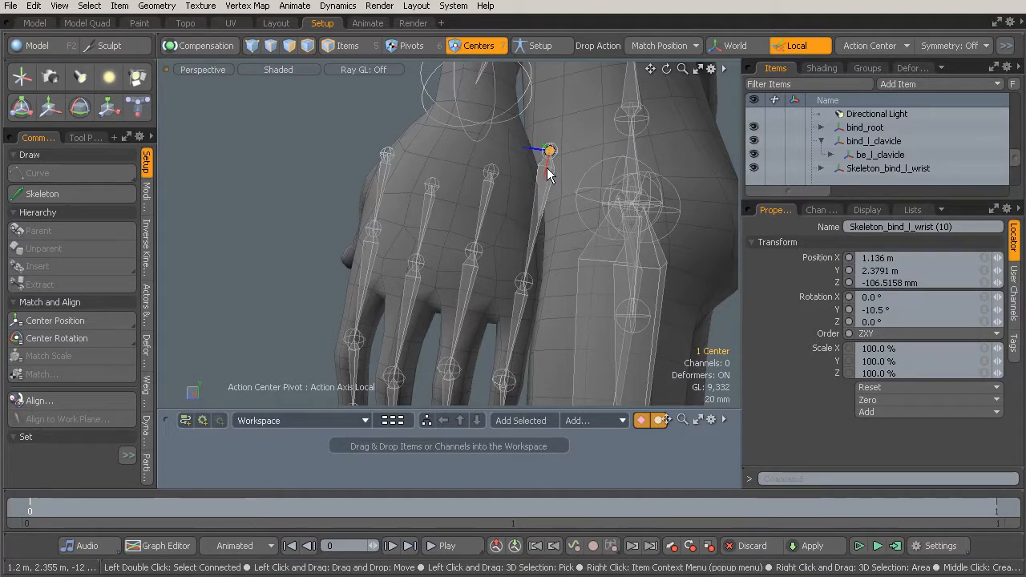
{"action": "left_click_drag", "start_coordinate": [514, 205], "coordinate": [481, 170], "text": "alt"}
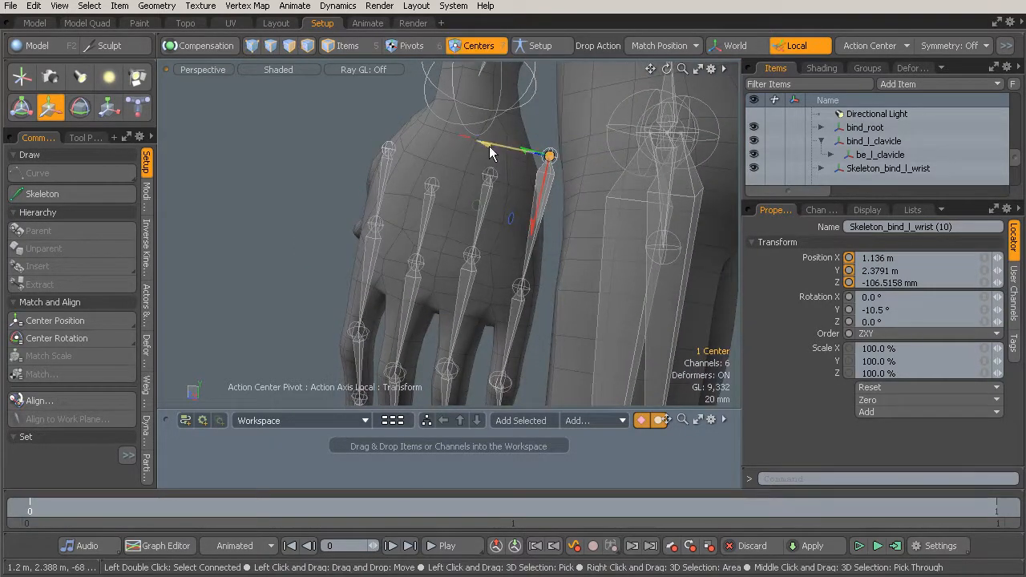
{"action": "left_click_drag", "start_coordinate": [476, 202], "coordinate": [411, 212]}
{"action": "left_click_drag", "start_coordinate": [349, 214], "coordinate": [327, 207], "text": "alt"}
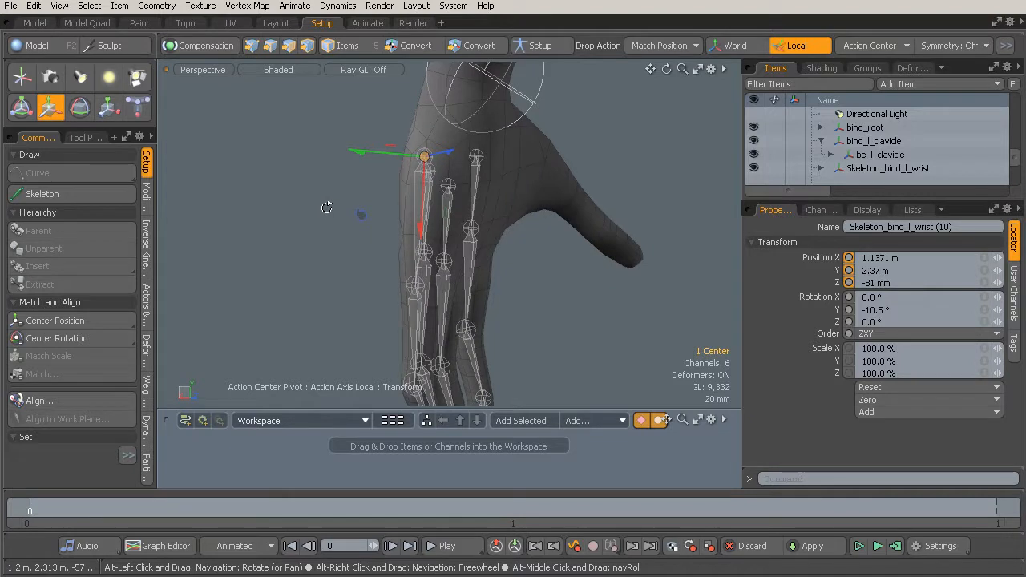
{"action": "left_click_drag", "start_coordinate": [394, 225], "coordinate": [366, 195], "text": "alt"}
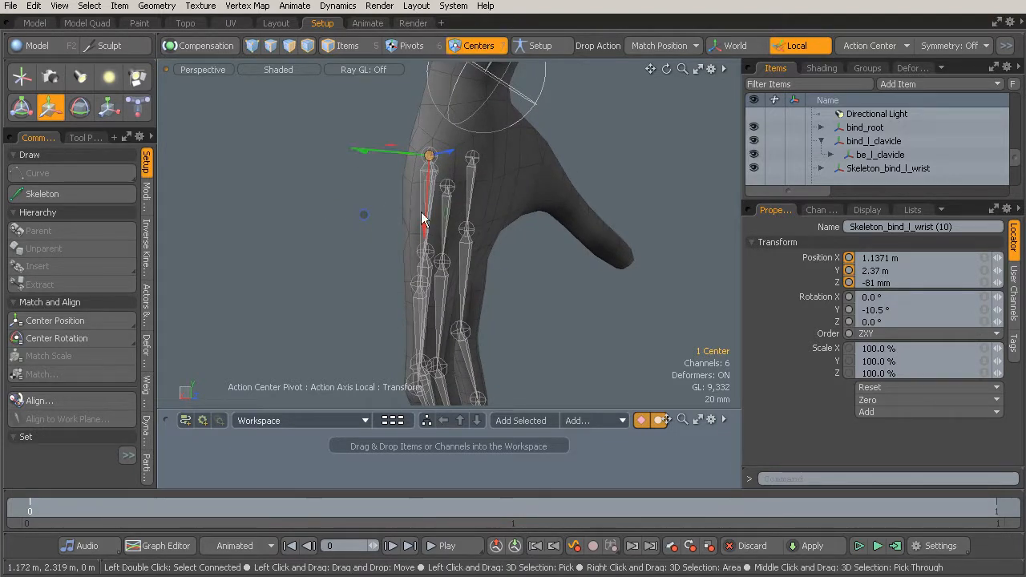
{"action": "left_click_drag", "start_coordinate": [363, 213], "coordinate": [447, 172]}
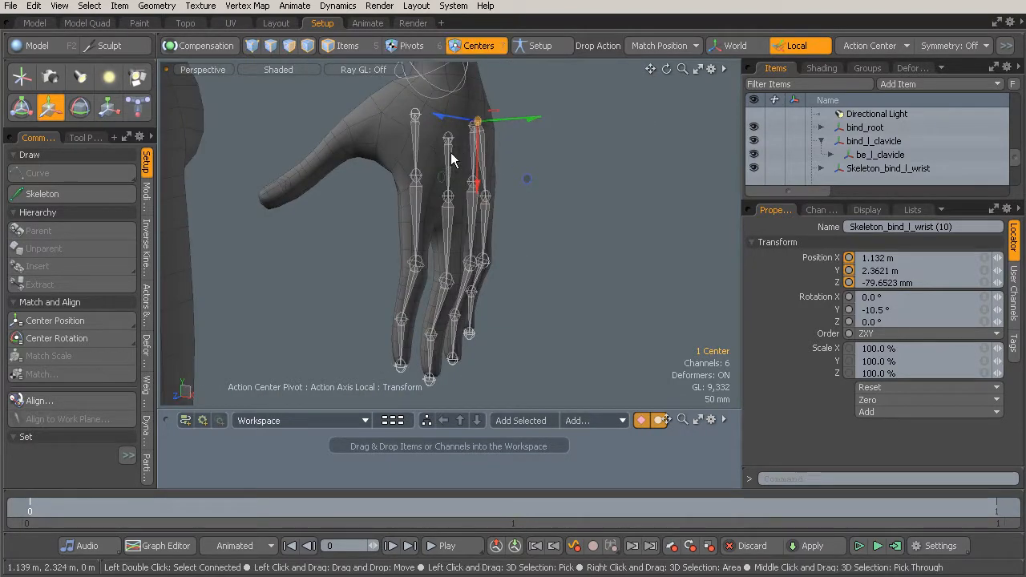
{"action": "key", "text": "q"}
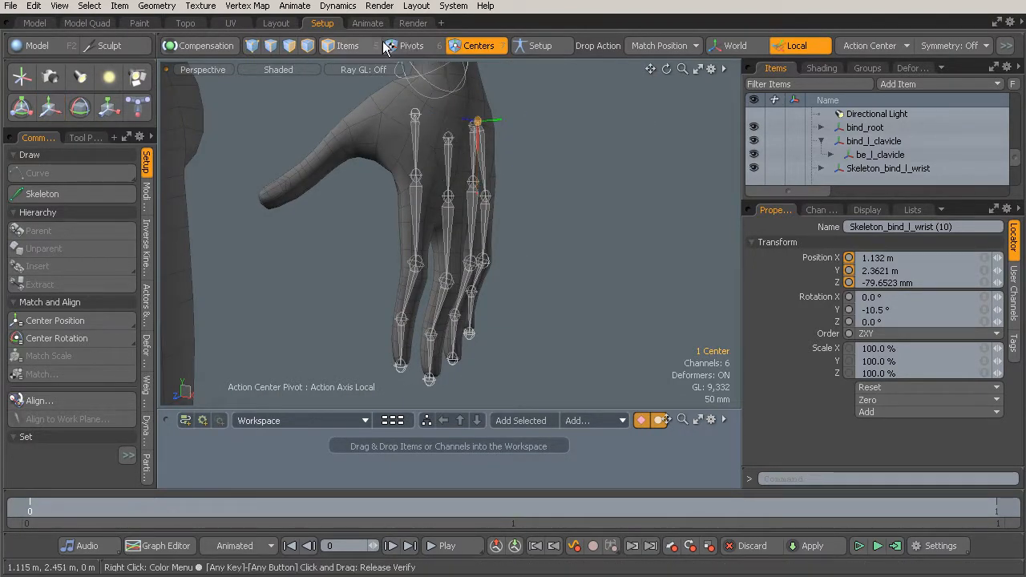
Step: Move the center of the index finger chain's root joint inside the palm to about 1.1285 m X and 2.3836 m Y
{"action": "left_click", "coordinate": [415, 128]}
{"action": "left_click_drag", "start_coordinate": [415, 129], "coordinate": [409, 150], "text": "alt"}
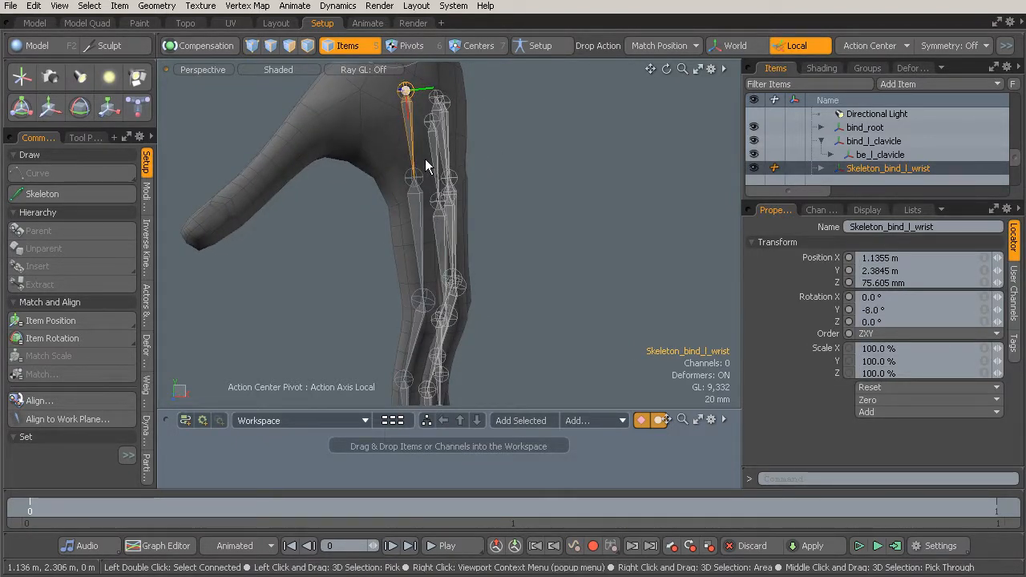
{"action": "left_click", "coordinate": [477, 46]}
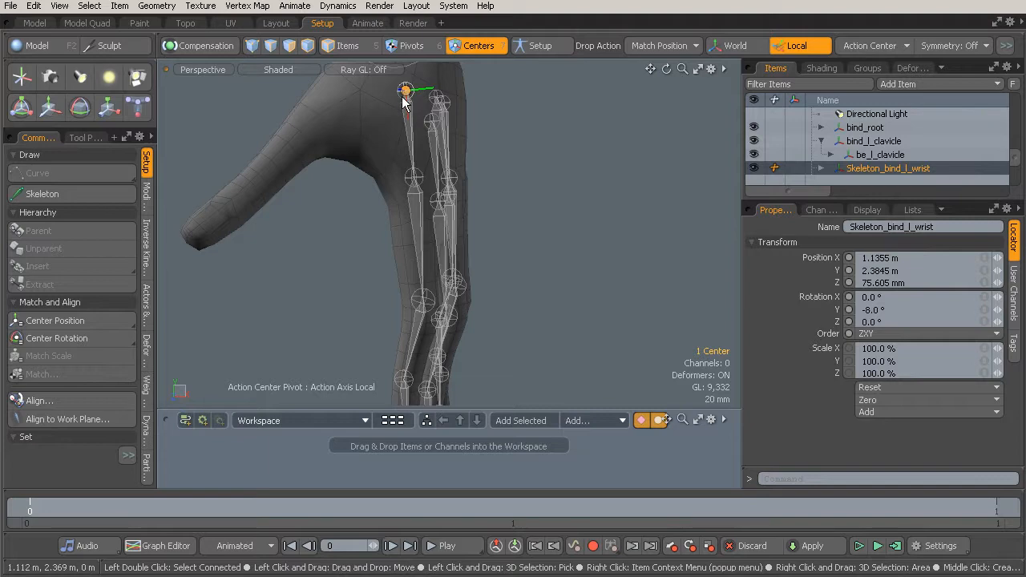
{"action": "key", "text": "w"}
{"action": "left_click_drag", "start_coordinate": [417, 112], "coordinate": [489, 83], "text": "alt"}
{"action": "left_click_drag", "start_coordinate": [526, 144], "coordinate": [495, 154], "text": "alt"}
{"action": "left_click", "coordinate": [347, 45]}
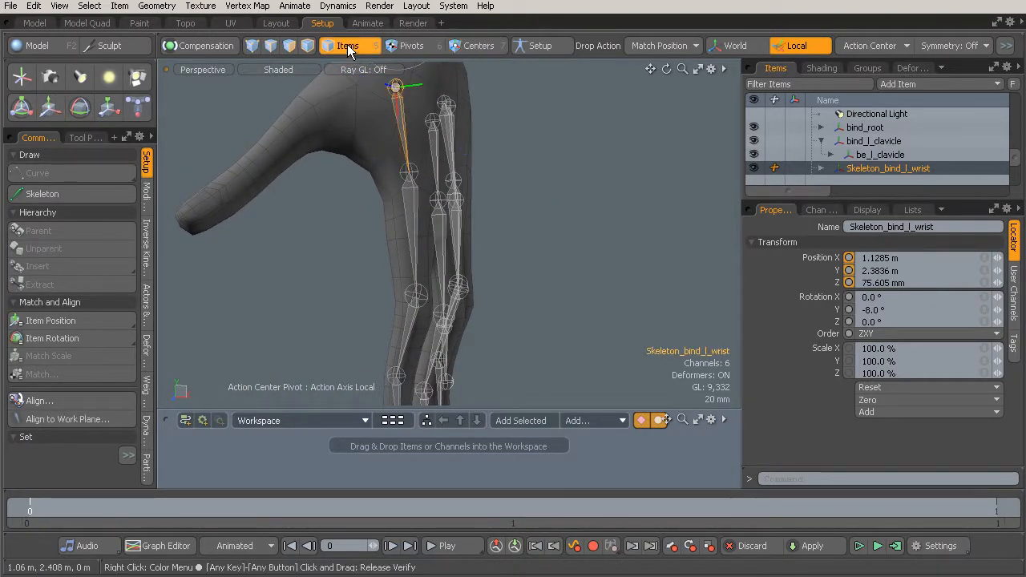
Step: Duplicate the index finger's joint chain from its root joint to use as the thumb chain
{"action": "left_click_drag", "start_coordinate": [449, 164], "coordinate": [485, 186], "text": "alt"}
{"action": "left_click_drag", "start_coordinate": [534, 219], "coordinate": [554, 228], "text": "ctrl+alt"}
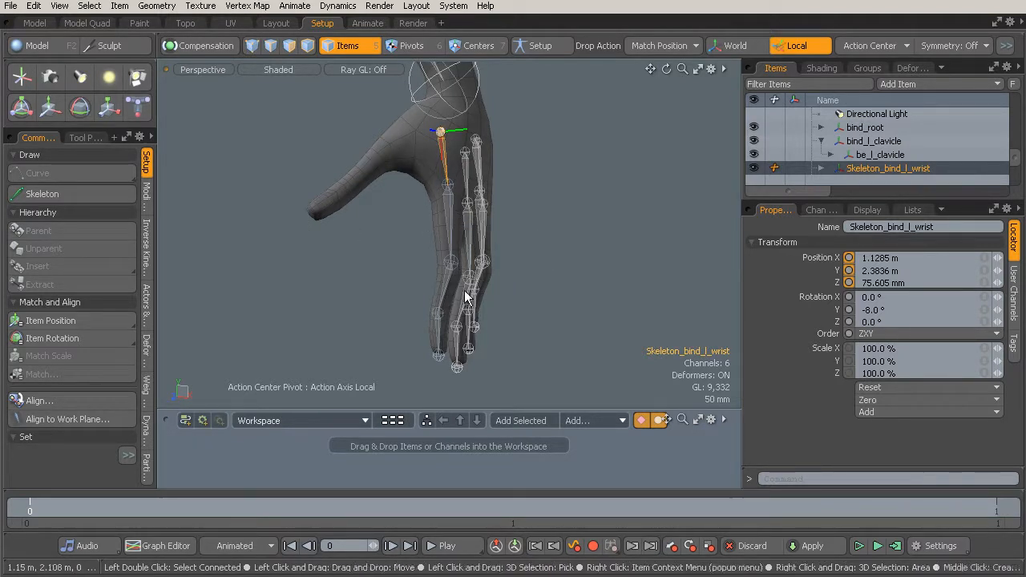
{"action": "left_click_drag", "start_coordinate": [459, 210], "coordinate": [469, 112], "text": "alt"}
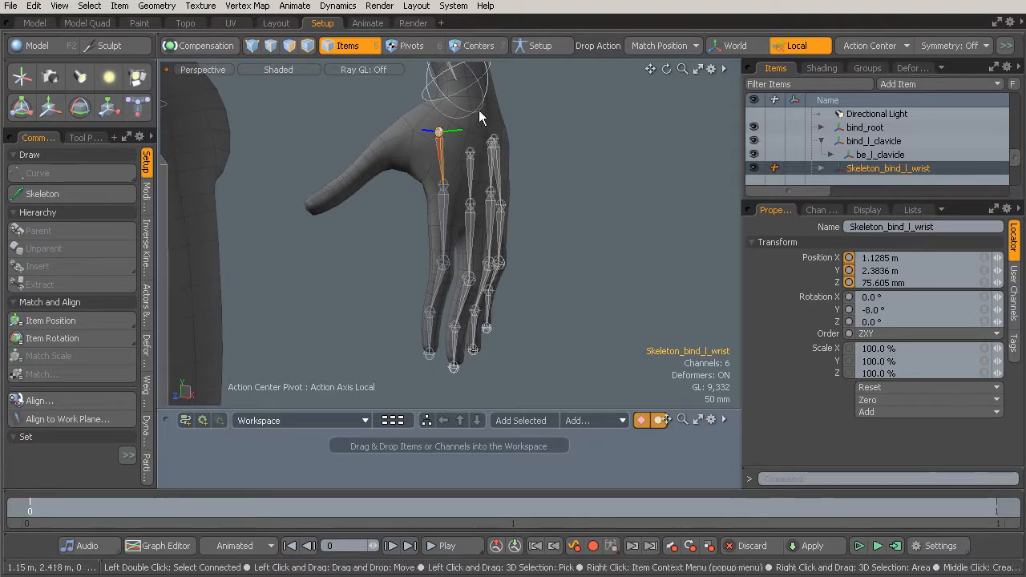
{"action": "left_click_drag", "start_coordinate": [531, 157], "coordinate": [511, 257], "text": "ctrl+alt"}
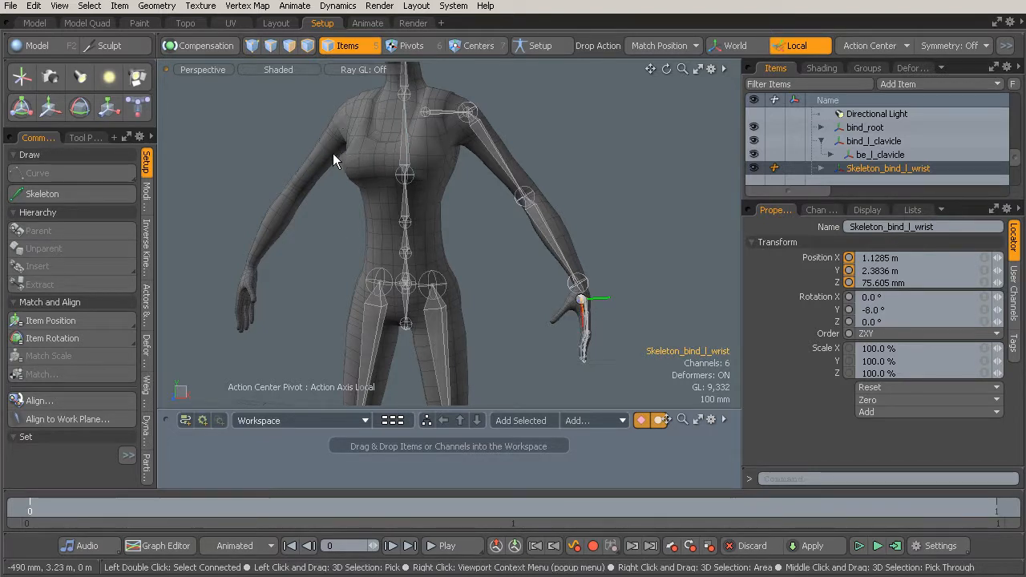
{"action": "left_click_drag", "start_coordinate": [465, 247], "coordinate": [433, 243], "text": "alt"}
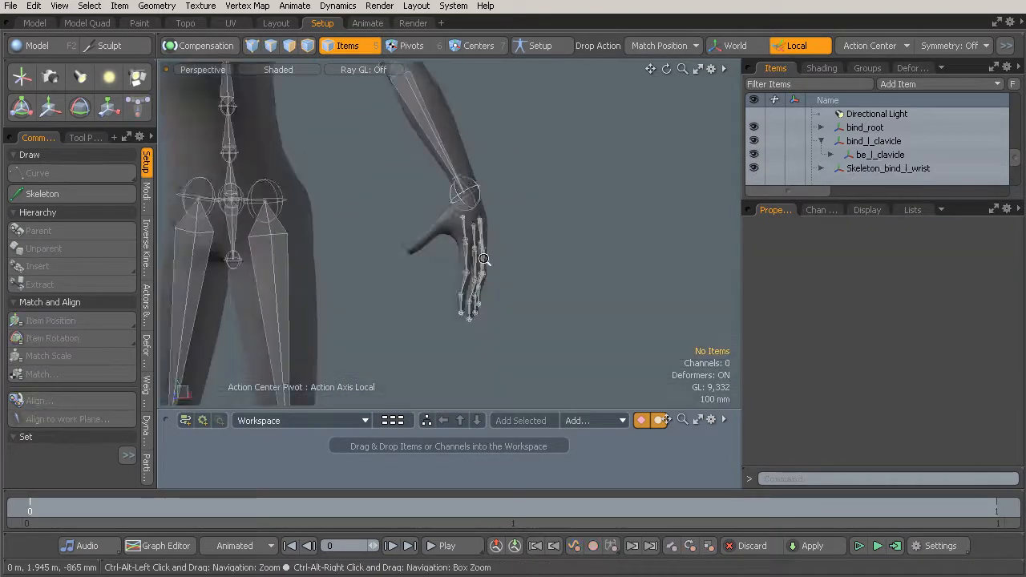
{"action": "left_click_drag", "start_coordinate": [485, 259], "coordinate": [523, 195], "text": "ctrl+alt"}
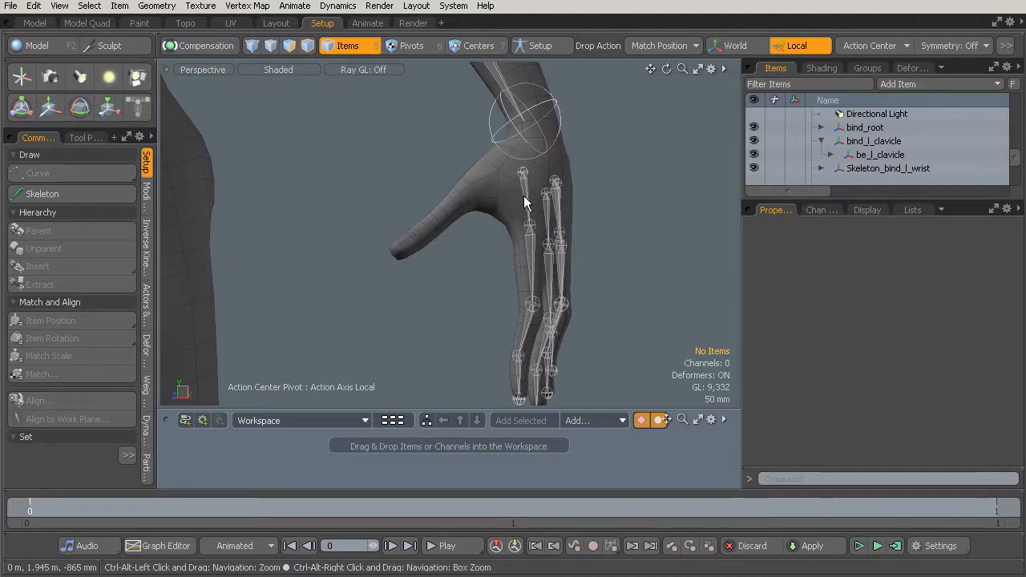
{"action": "left_click", "coordinate": [525, 178]}
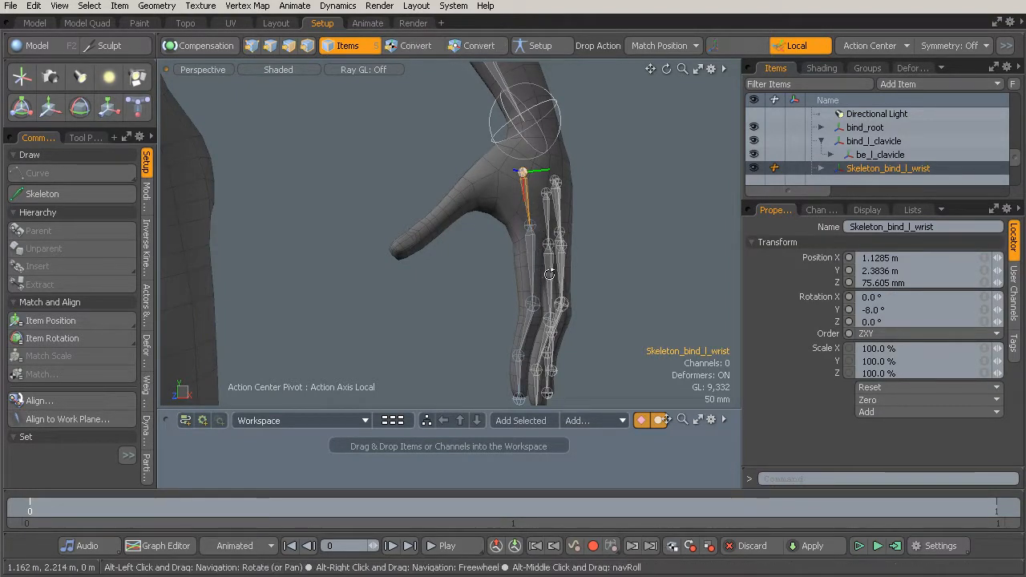
{"action": "left_click_drag", "start_coordinate": [559, 277], "coordinate": [467, 287], "text": "alt"}
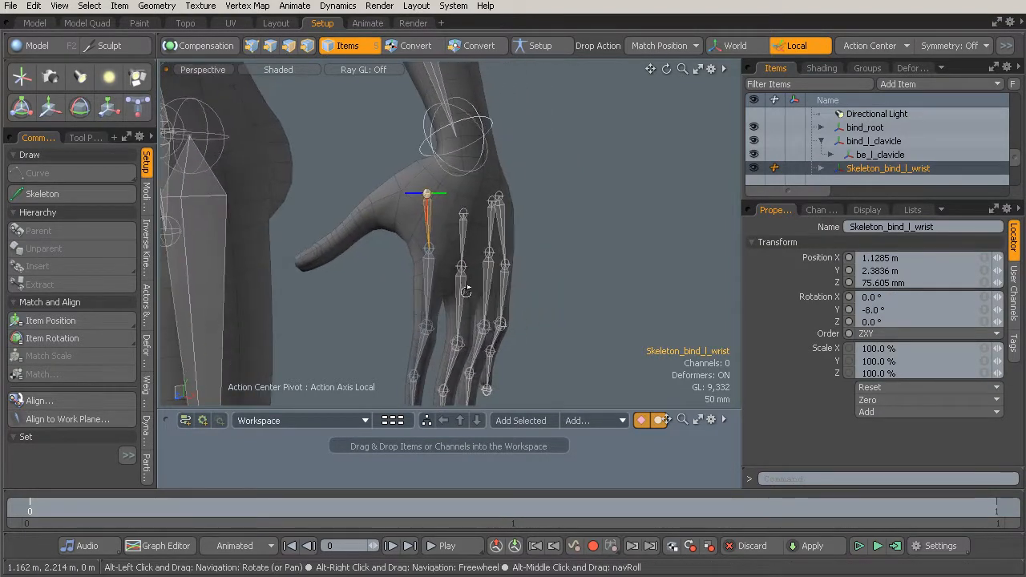
{"action": "left_click", "coordinate": [442, 255]}
{"action": "left_click_drag", "start_coordinate": [442, 255], "coordinate": [518, 270], "text": "alt"}
{"action": "left_click_drag", "start_coordinate": [1015, 157], "coordinate": [1015, 178]}
{"action": "left_click_drag", "start_coordinate": [515, 224], "coordinate": [497, 235], "text": "alt"}
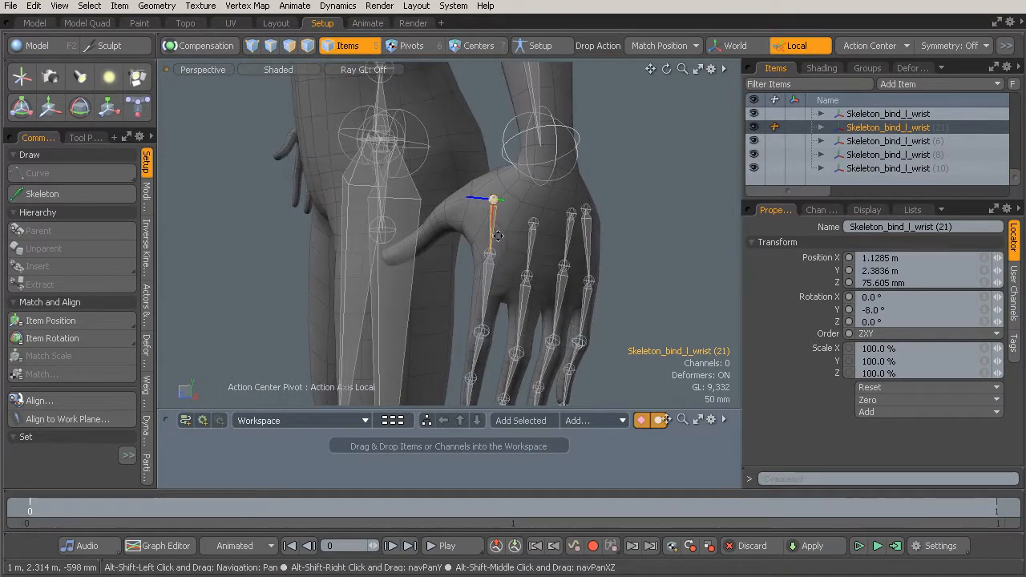
Step: Rotate the duplicated chain's root joint to -80.5° on Y so the chain turns toward the thumb
{"action": "key", "text": "e"}
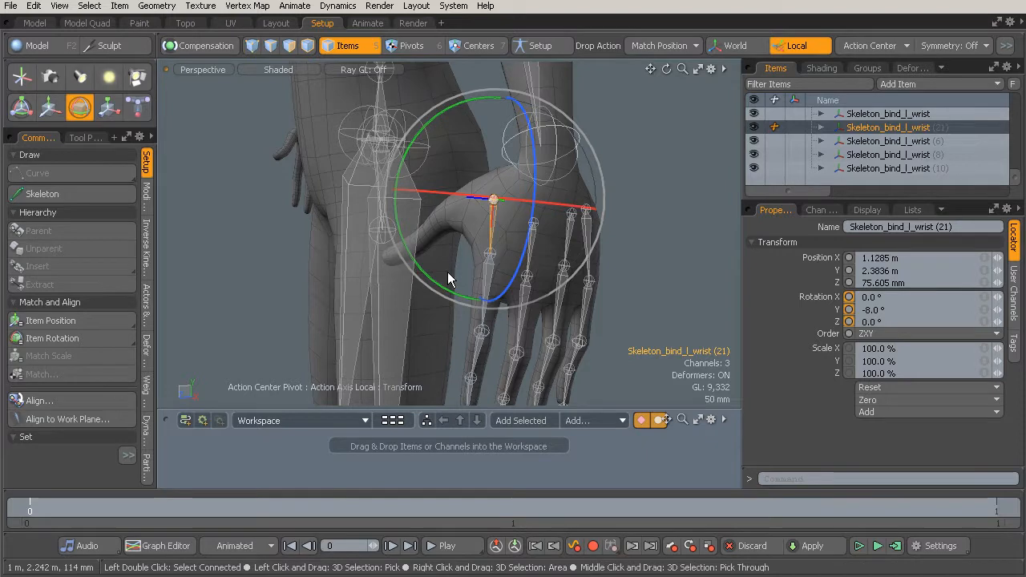
{"action": "left_click_drag", "start_coordinate": [430, 282], "coordinate": [610, 201]}
{"action": "left_click_drag", "start_coordinate": [609, 200], "coordinate": [546, 271], "text": "alt+shift"}
Step: Move the thumb chain's root to the thumb base in the palm, at about 1.1005 m X, 2.3796 m Y and 49.25 mm Z
{"action": "key", "text": "w"}
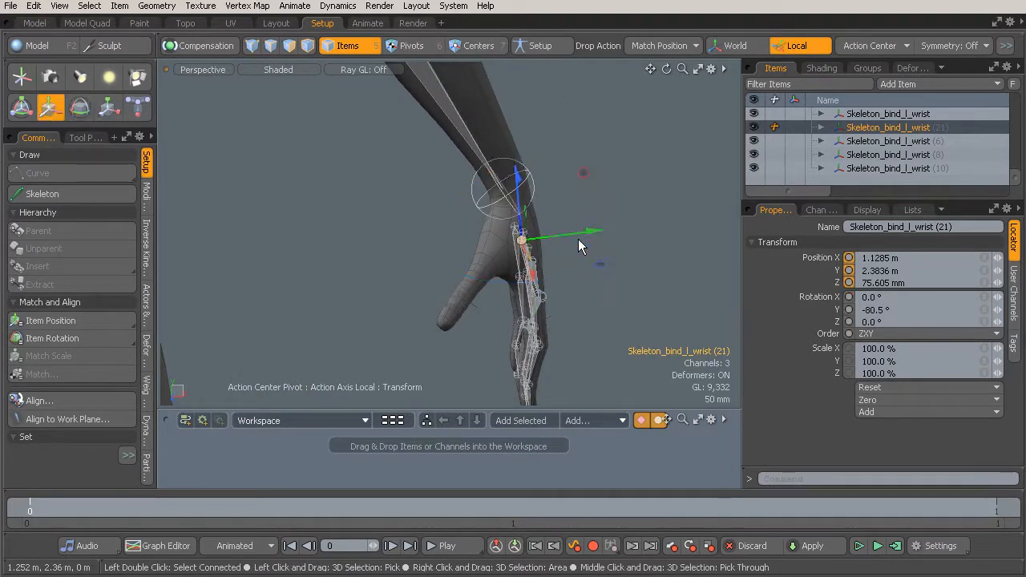
{"action": "left_click_drag", "start_coordinate": [590, 230], "coordinate": [572, 234]}
{"action": "left_click_drag", "start_coordinate": [572, 274], "coordinate": [574, 328], "text": "alt"}
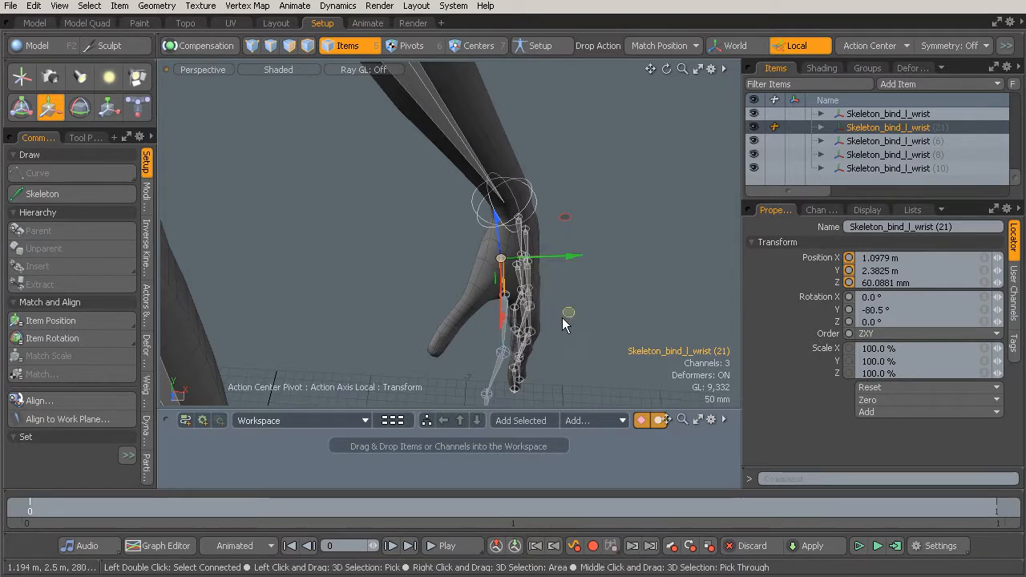
{"action": "left_click_drag", "start_coordinate": [513, 265], "coordinate": [476, 270], "text": "alt"}
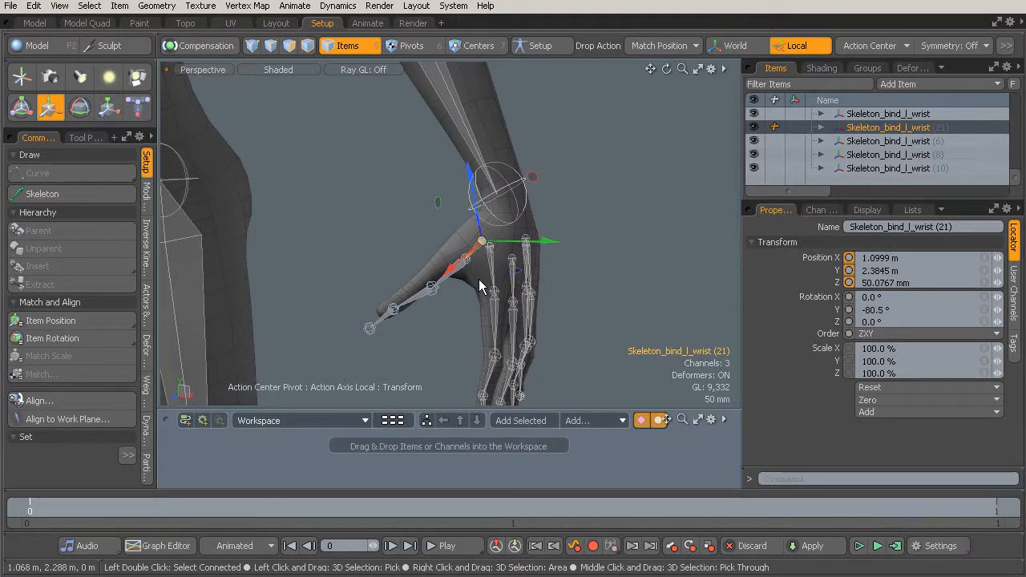
{"action": "left_click_drag", "start_coordinate": [478, 279], "coordinate": [539, 286], "text": "alt"}
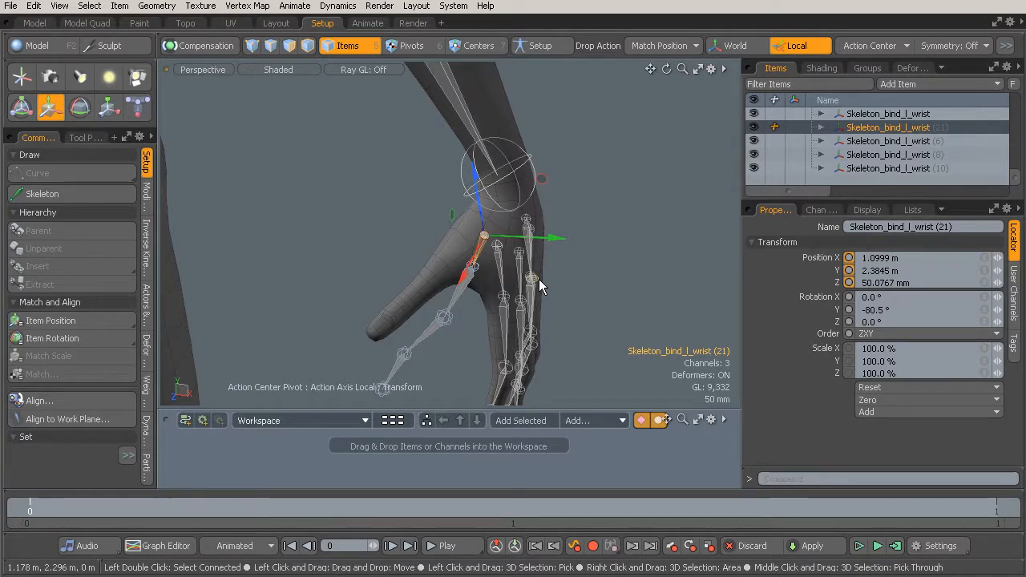
{"action": "left_click_drag", "start_coordinate": [538, 279], "coordinate": [400, 167], "text": "alt"}
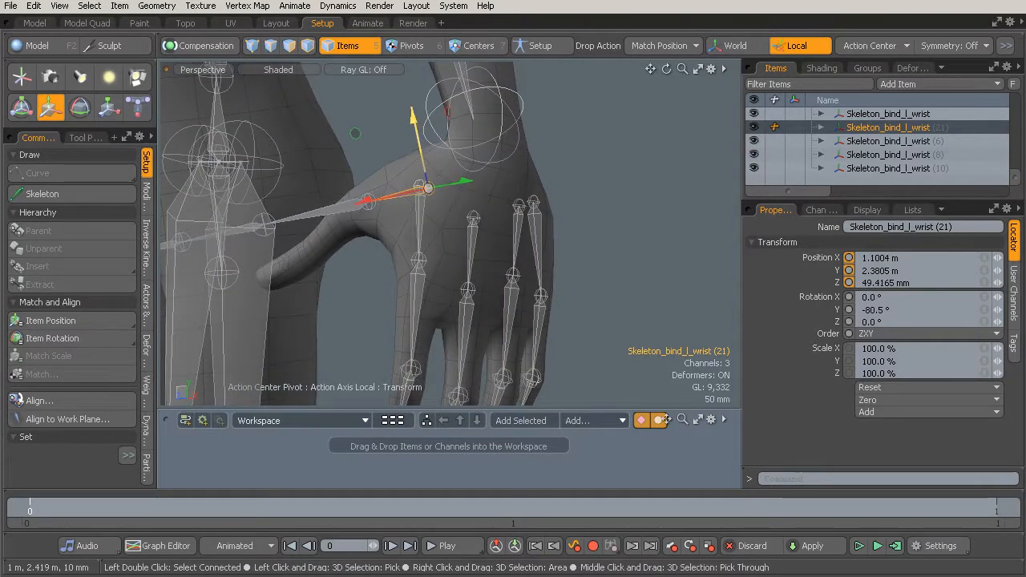
{"action": "left_click_drag", "start_coordinate": [665, 376], "coordinate": [612, 310], "text": "alt"}
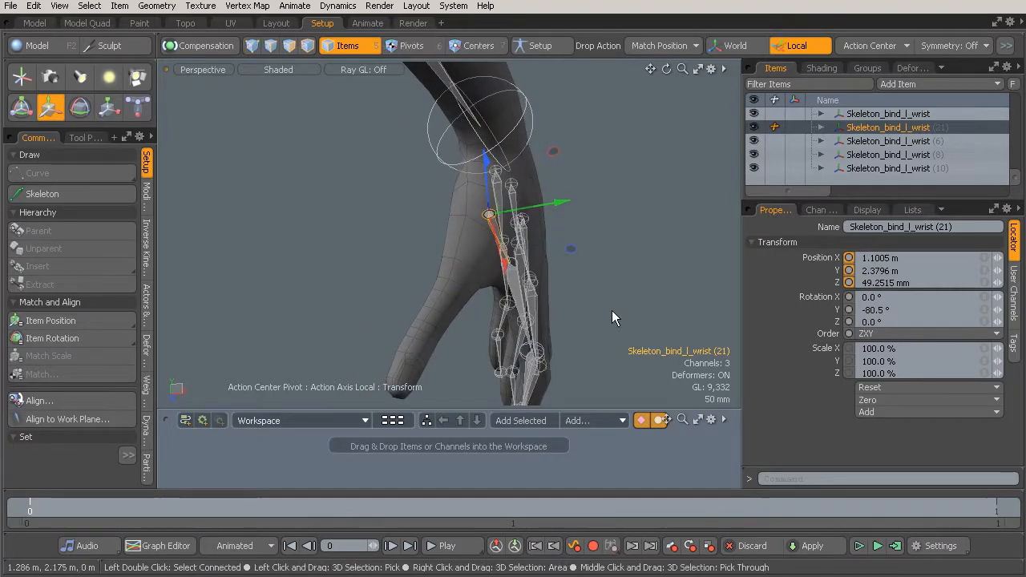
Step: Rotate the thumb chain's root joint to -33.5° on Z
{"action": "key", "text": "e"}
{"action": "left_click_drag", "start_coordinate": [559, 248], "coordinate": [449, 242]}
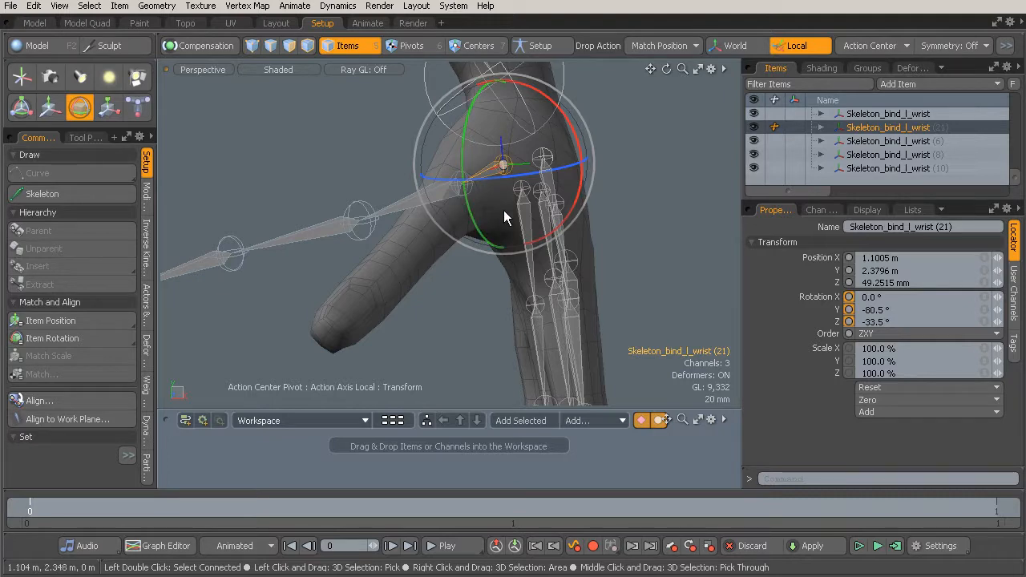
{"action": "left_click_drag", "start_coordinate": [417, 206], "coordinate": [390, 208], "text": "alt"}
Step: Rotate the thumb chain's second joint along the thumb to about 37.2° X, 25.4° Y and -1° Z
{"action": "left_click", "coordinate": [303, 194]}
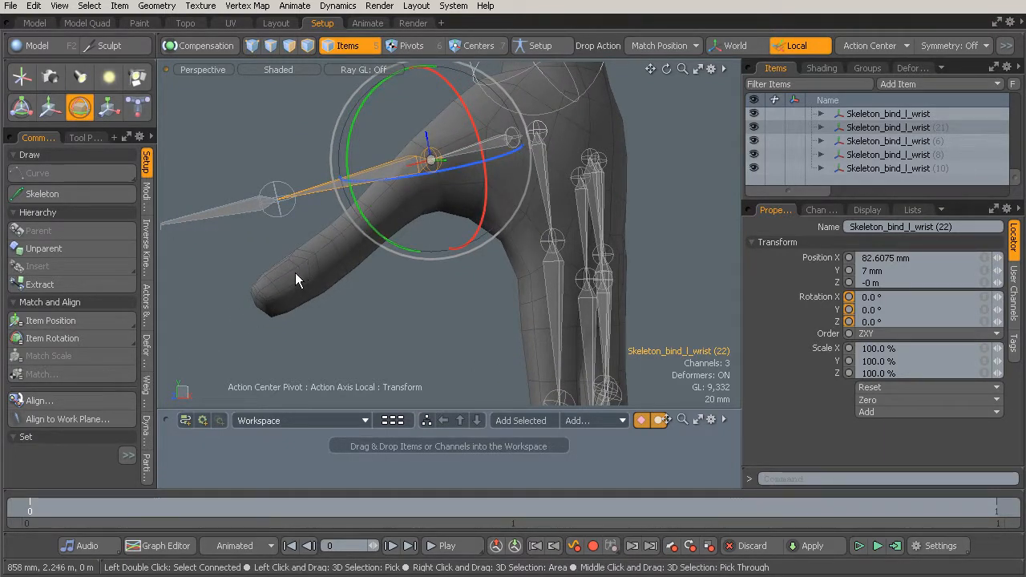
{"action": "left_click_drag", "start_coordinate": [277, 293], "coordinate": [392, 229], "text": "alt"}
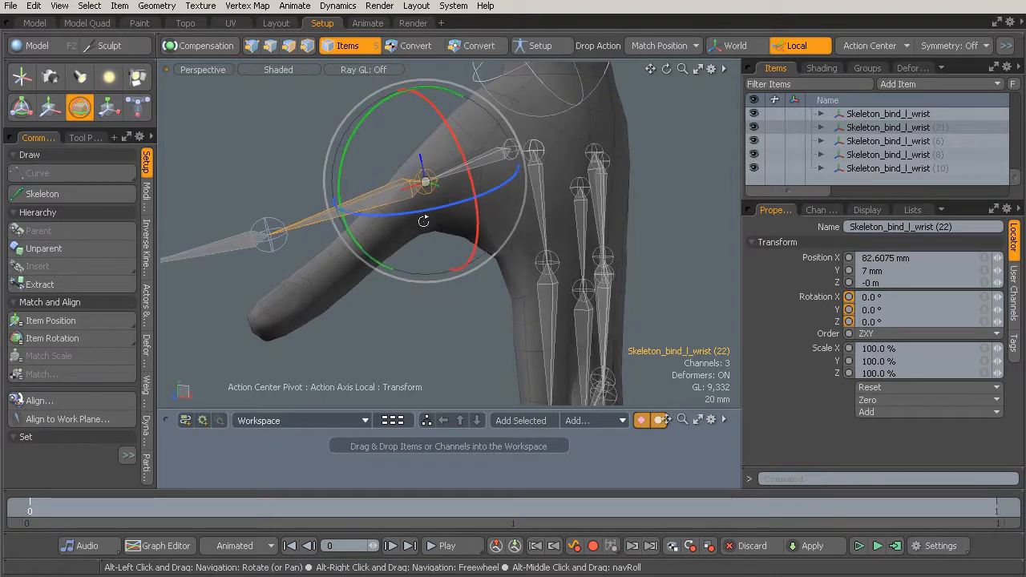
{"action": "left_click_drag", "start_coordinate": [405, 91], "coordinate": [438, 105]}
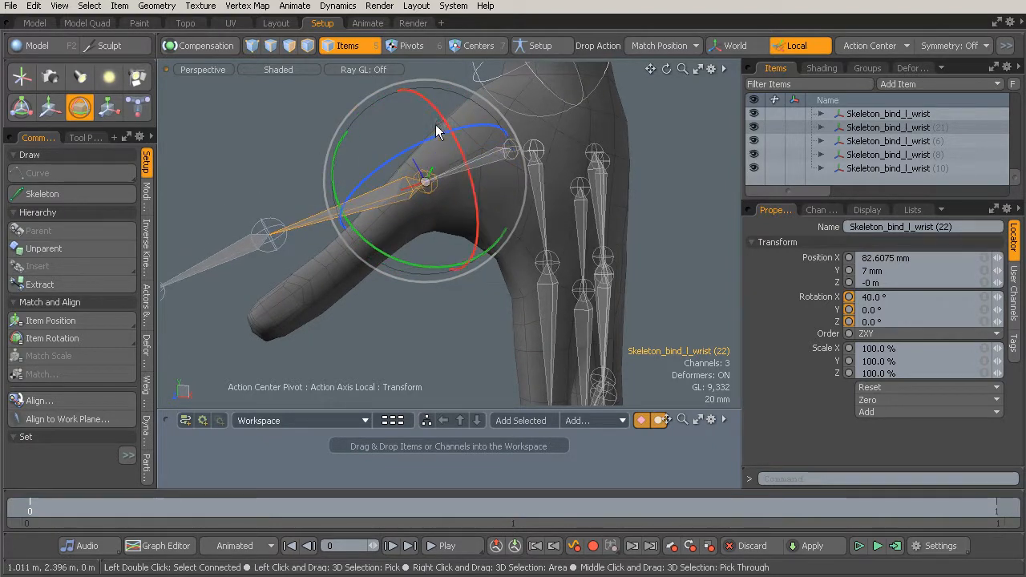
{"action": "left_click_drag", "start_coordinate": [376, 242], "coordinate": [399, 254]}
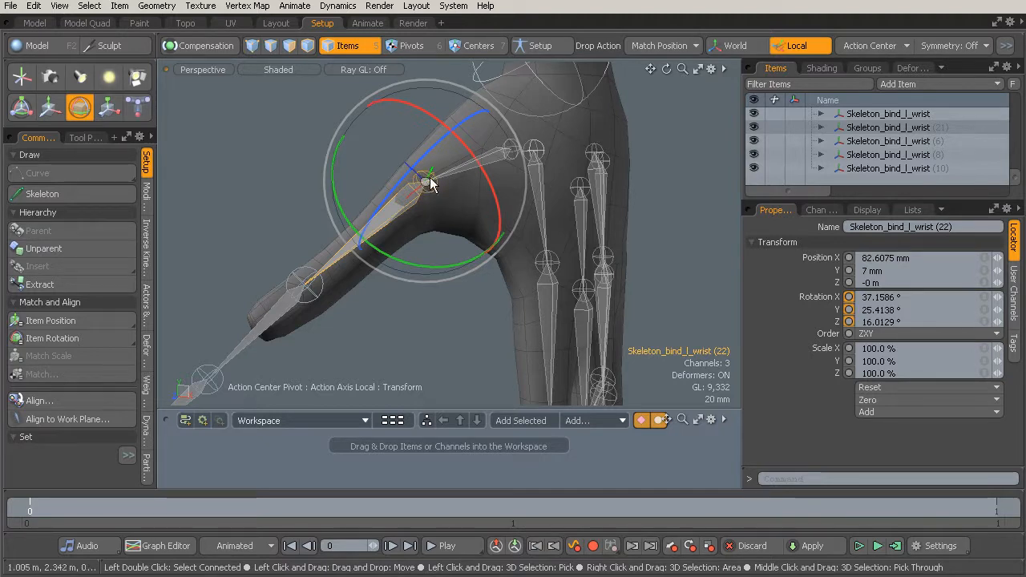
{"action": "left_click_drag", "start_coordinate": [430, 184], "coordinate": [351, 126], "text": "alt"}
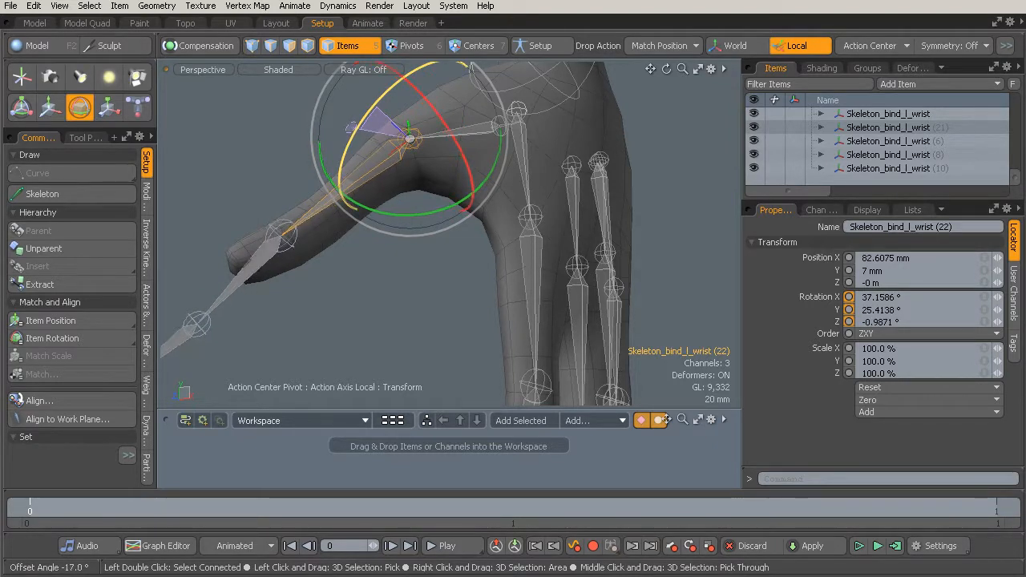
Step: Fine-tune the rotation of the thumb chain's second joint so its bone runs through the middle of the thumb
{"action": "left_click_drag", "start_coordinate": [291, 226], "coordinate": [529, 172], "text": "alt"}
{"action": "mouse_move", "coordinate": [456, 239]}
{"action": "left_mouse_down"}
{"action": "mouse_move", "coordinate": [375, 288]}
{"action": "mouse_move", "coordinate": [393, 275]}
{"action": "mouse_move", "coordinate": [381, 260]}
{"action": "mouse_move", "coordinate": [401, 240]}
{"action": "mouse_move", "coordinate": [542, 156]}
{"action": "mouse_move", "coordinate": [440, 244]}
{"action": "left_mouse_up"}
{"action": "left_click_drag", "start_coordinate": [430, 303], "coordinate": [434, 190], "text": "alt"}
Step: Move the thumb chain's third joint back to the thumb's outer knuckle, at about 91.38 mm X and 3.3 mm Y
{"action": "left_click_drag", "start_coordinate": [409, 313], "coordinate": [448, 321], "text": "alt"}
{"action": "left_click", "coordinate": [427, 308]}
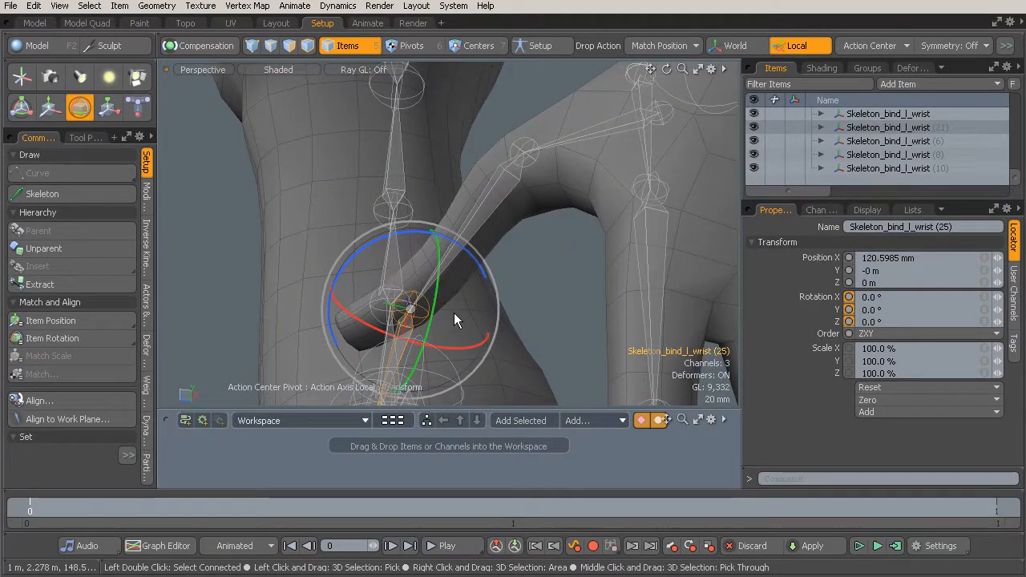
{"action": "key", "text": "w"}
{"action": "left_click_drag", "start_coordinate": [429, 317], "coordinate": [444, 283], "text": "alt"}
{"action": "left_click_drag", "start_coordinate": [328, 352], "coordinate": [351, 304]}
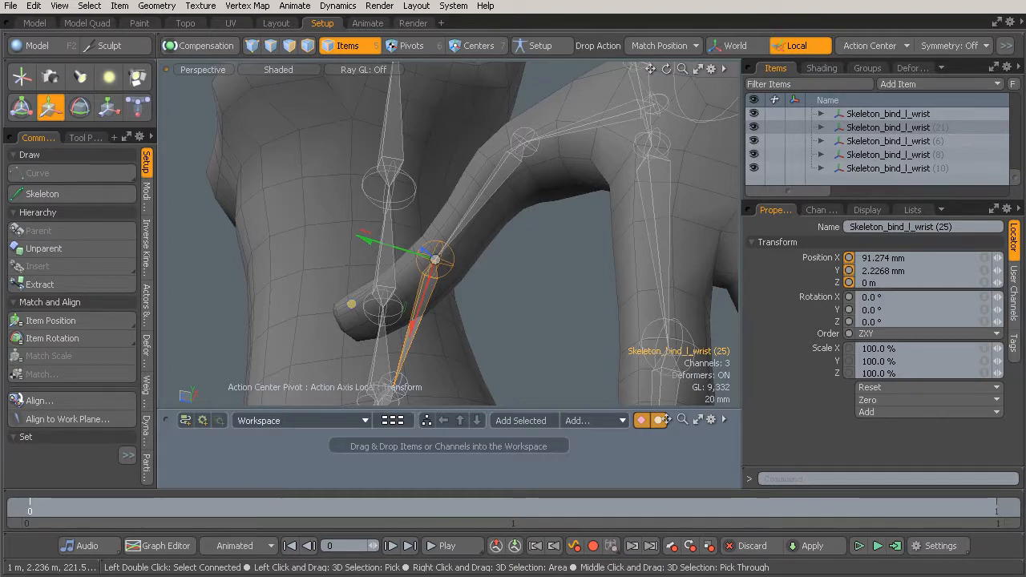
{"action": "left_click_drag", "start_coordinate": [383, 320], "coordinate": [349, 307], "text": "alt"}
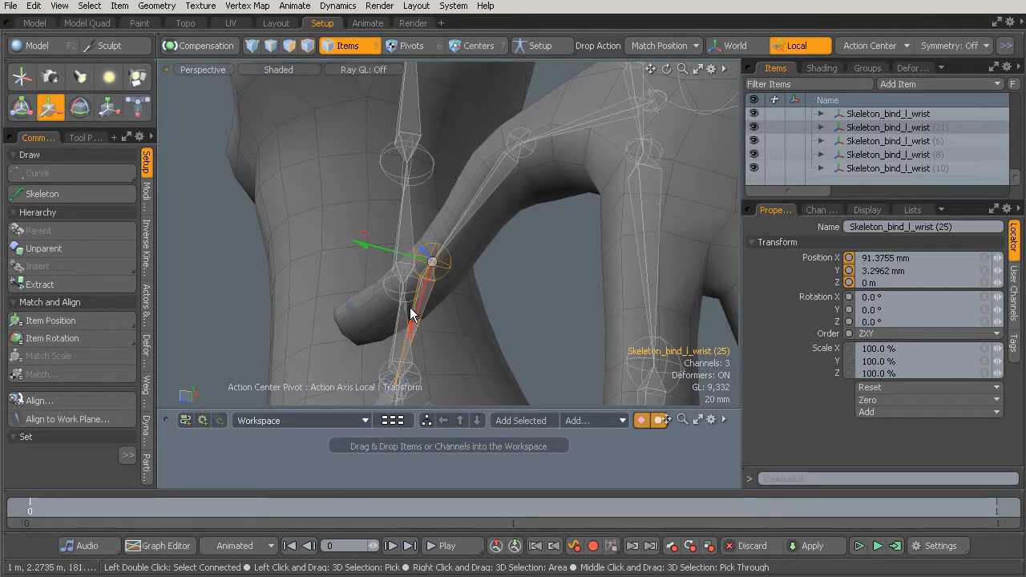
Step: Rotate the thumb chain's third joint to 35° on Z so its bone points at the thumb tip
{"action": "key", "text": "e"}
{"action": "left_click_drag", "start_coordinate": [398, 192], "coordinate": [492, 302]}
{"action": "left_click_drag", "start_coordinate": [496, 144], "coordinate": [492, 159]}
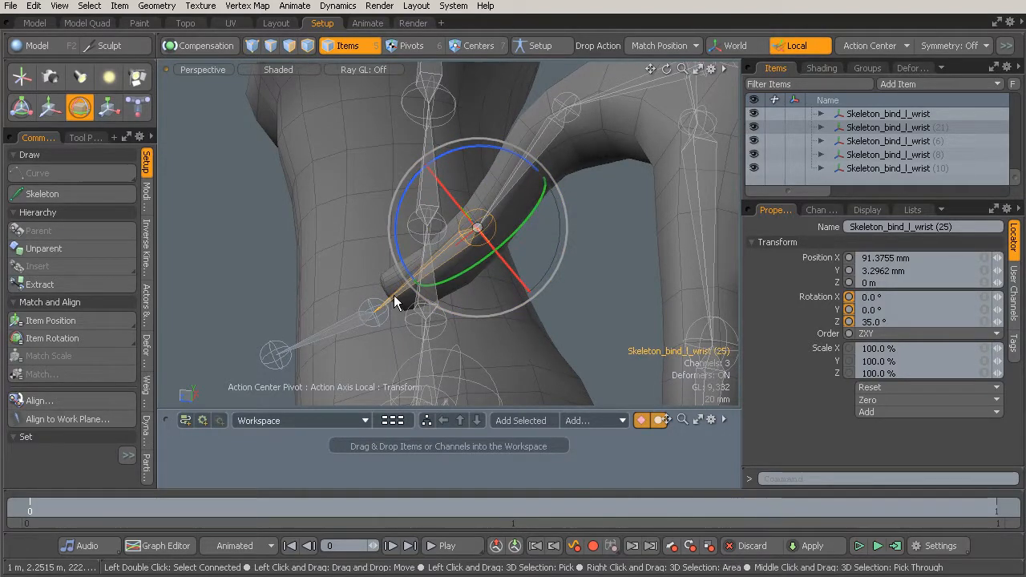
Step: Delete the thumb chain's surplus end joint and move the remaining end joint to the thumb tip, at about 69.48 mm X and 3.97 mm Y
{"action": "left_click", "coordinate": [274, 354]}
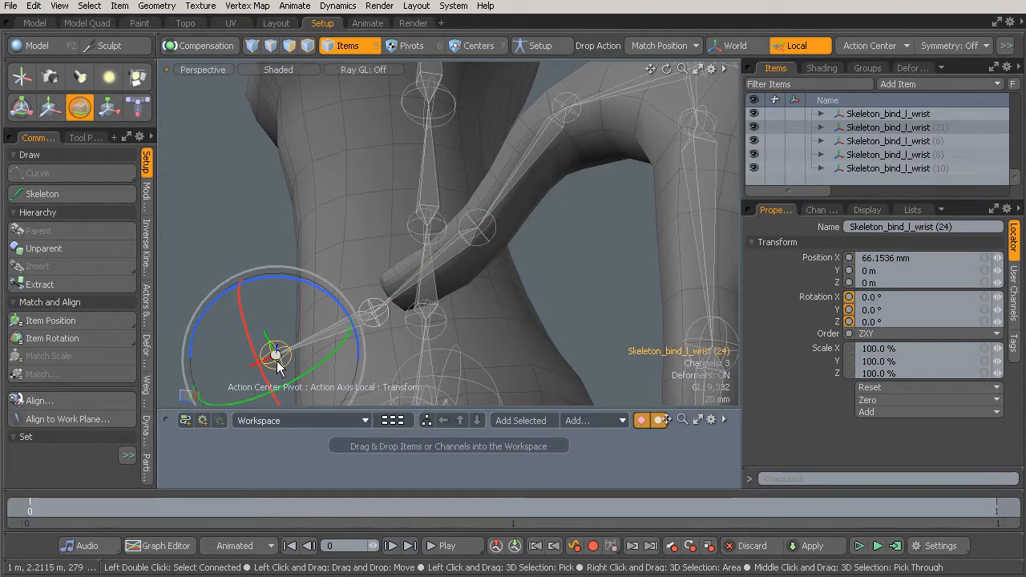
{"action": "key", "text": "Delete"}
{"action": "left_click", "coordinate": [371, 319]}
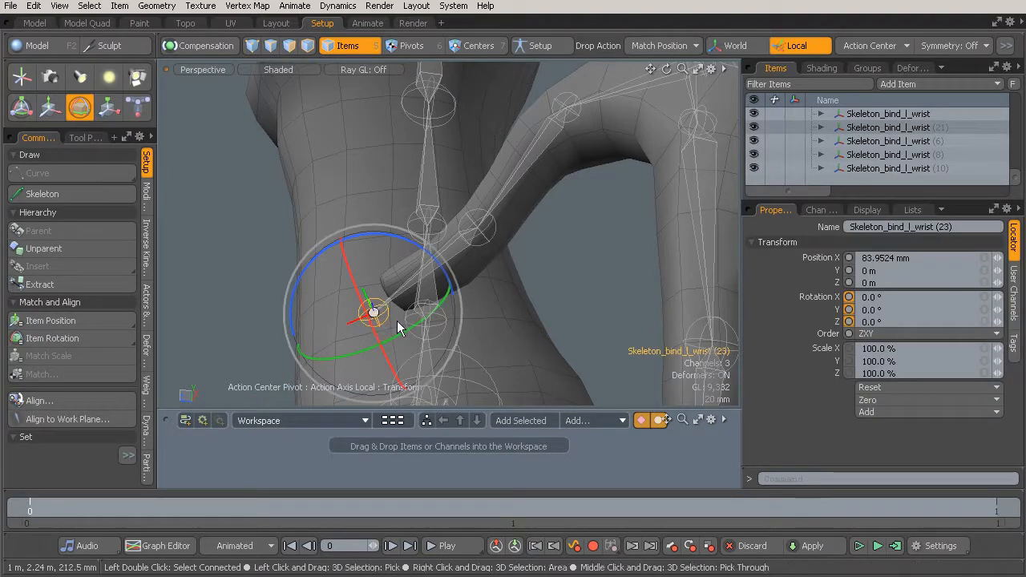
{"action": "left_click_drag", "start_coordinate": [396, 321], "coordinate": [399, 321], "text": "alt"}
{"action": "key", "text": "w"}
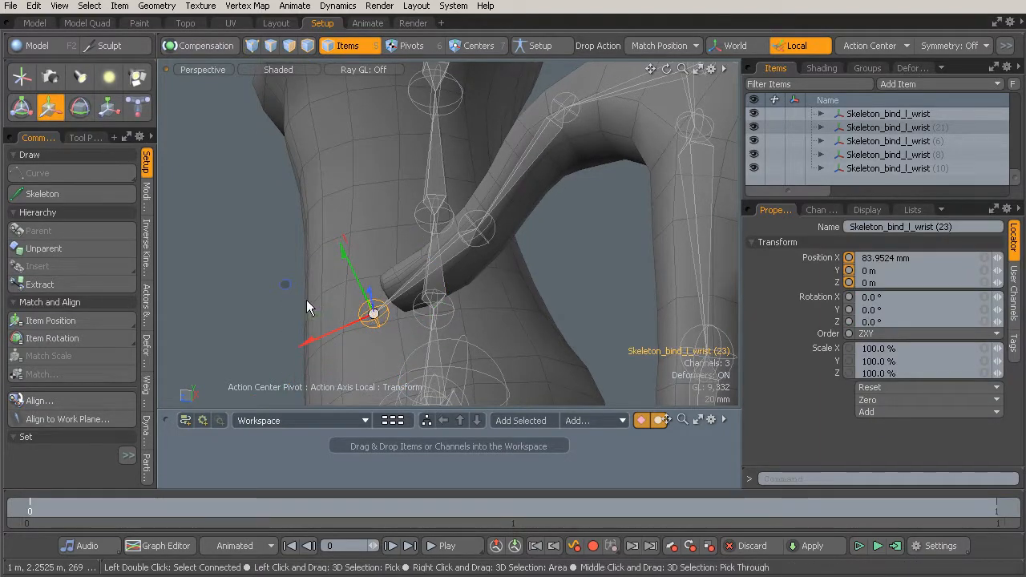
{"action": "left_click_drag", "start_coordinate": [285, 288], "coordinate": [301, 271]}
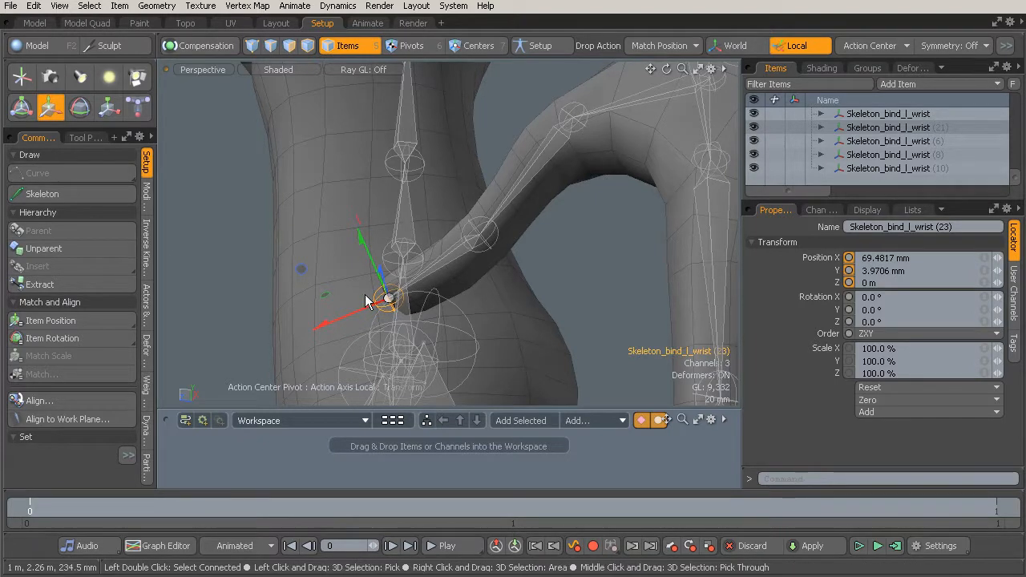
{"action": "left_click_drag", "start_coordinate": [385, 304], "coordinate": [433, 333], "text": "alt"}
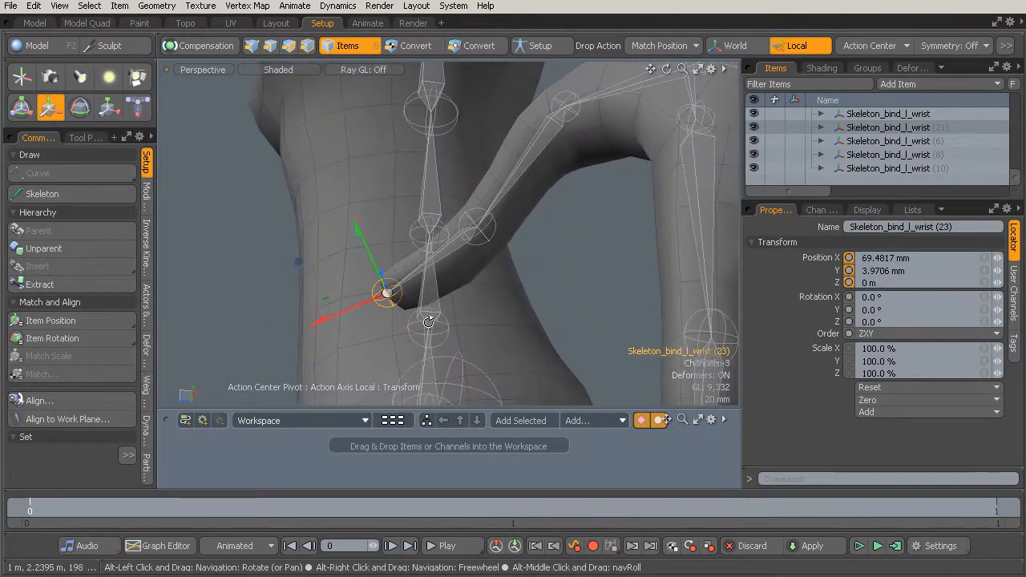
Step: Delete the zero rotation transform from the thumb chain's end joint
{"action": "left_click", "coordinate": [827, 212]}
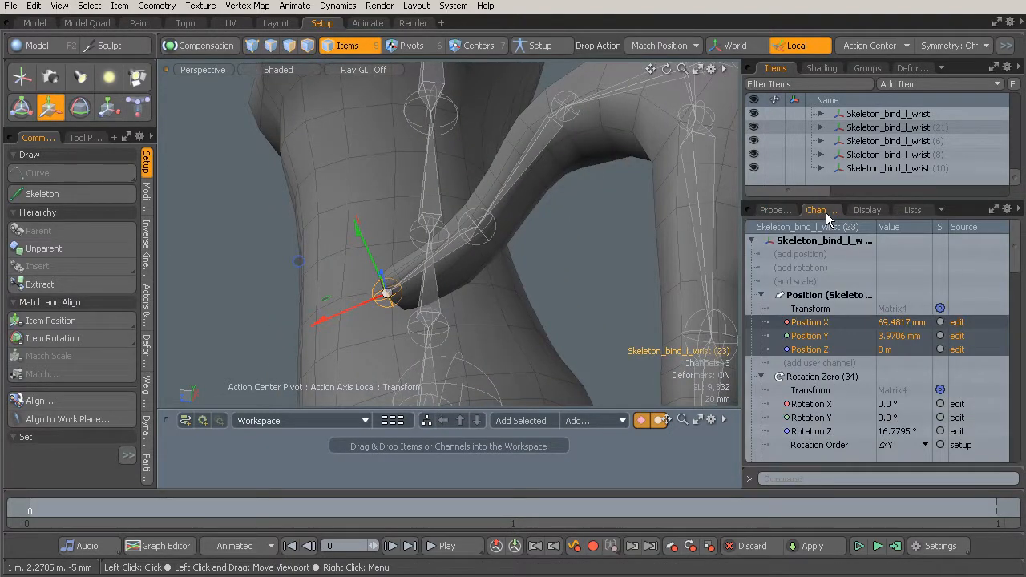
{"action": "left_click", "coordinate": [826, 377]}
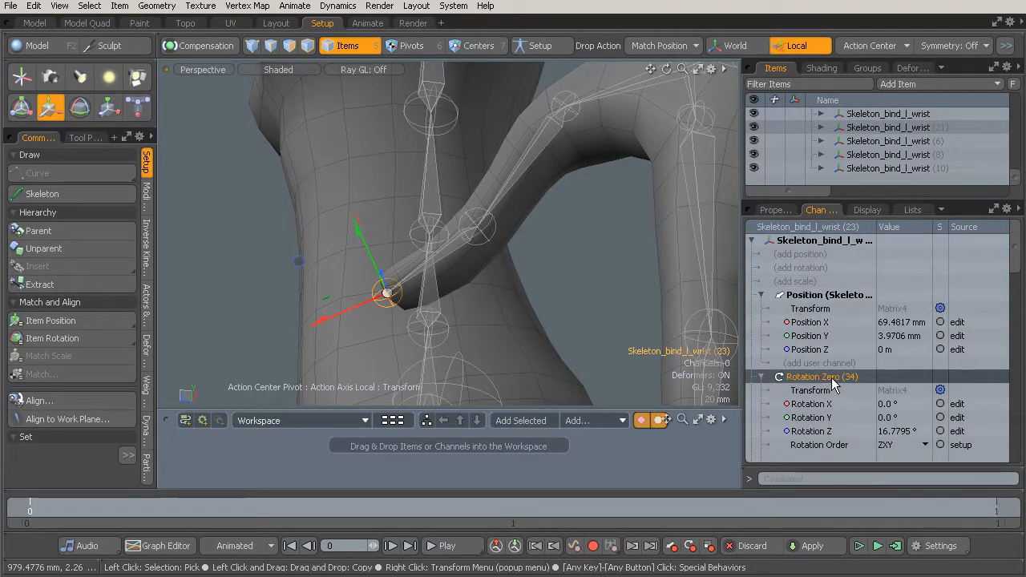
{"action": "key", "text": "Delete"}
Step: Nudge the thumb chain's third joint to the middle of the outer knuckle, at about 94.51 mm X and 1.59 mm Y
{"action": "left_click_drag", "start_coordinate": [476, 258], "coordinate": [400, 295], "text": "alt"}
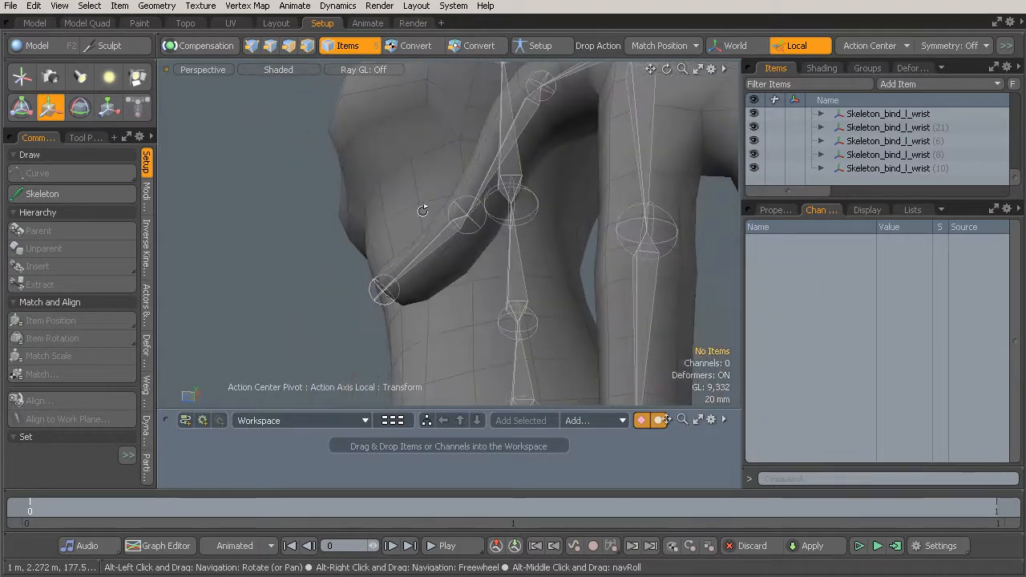
{"action": "left_click", "coordinate": [401, 295]}
{"action": "left_click_drag", "start_coordinate": [401, 295], "coordinate": [486, 306], "text": "alt"}
{"action": "left_click", "coordinate": [491, 234]}
{"action": "left_click_drag", "start_coordinate": [531, 271], "coordinate": [455, 239], "text": "alt"}
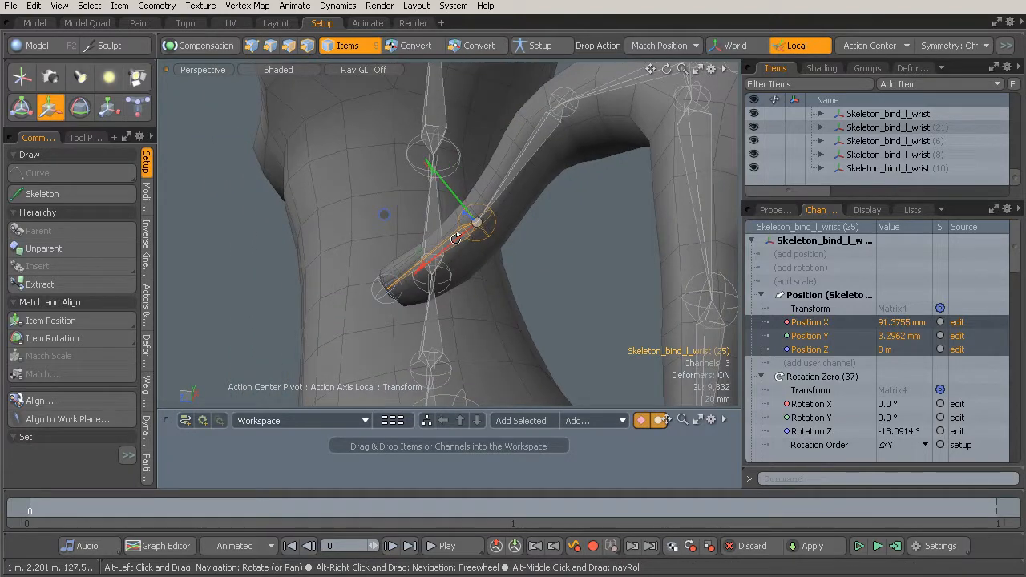
{"action": "left_click_drag", "start_coordinate": [385, 214], "coordinate": [384, 220]}
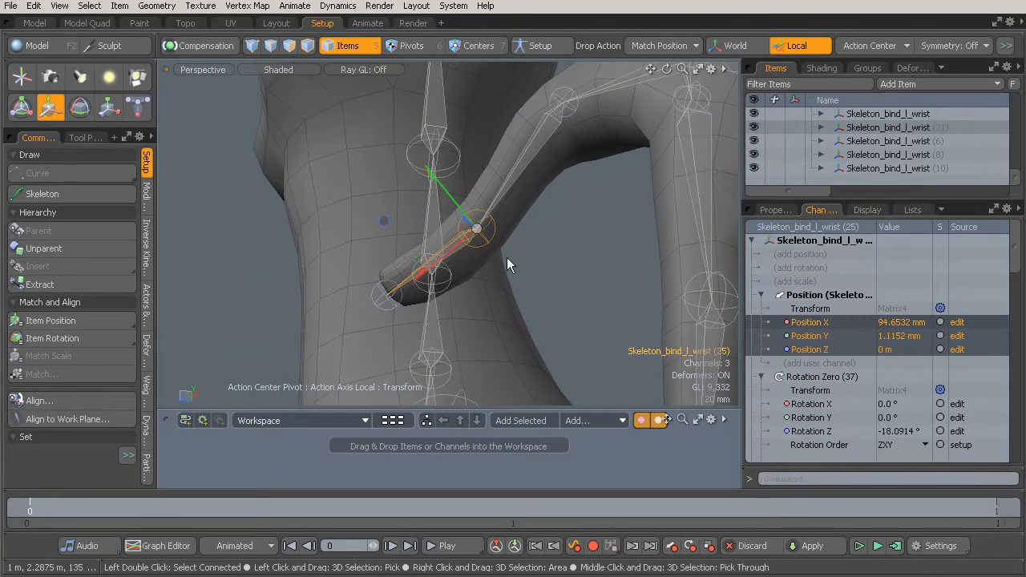
{"action": "left_click_drag", "start_coordinate": [471, 229], "coordinate": [410, 230], "text": "alt"}
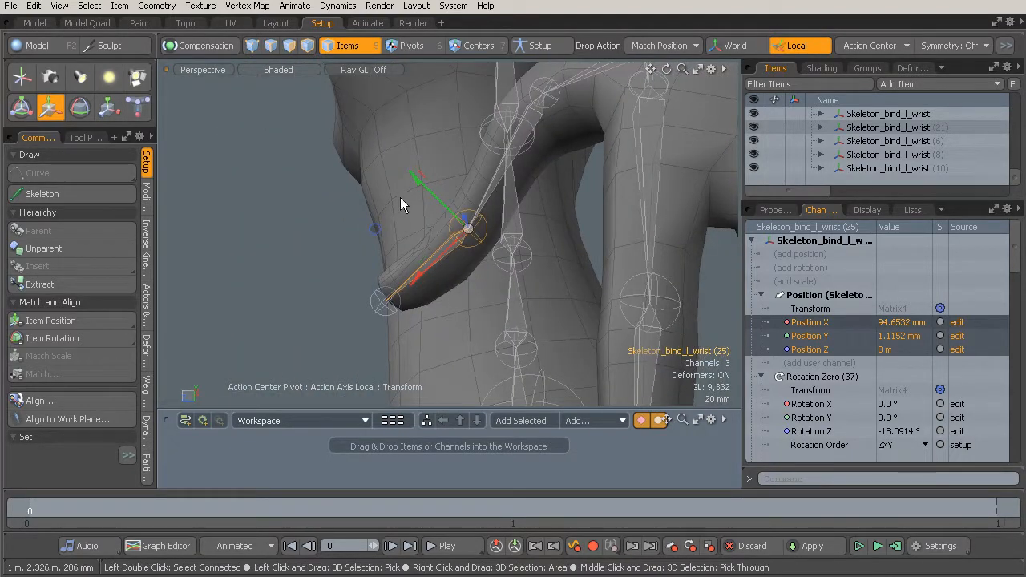
{"action": "left_click_drag", "start_coordinate": [416, 187], "coordinate": [414, 175]}
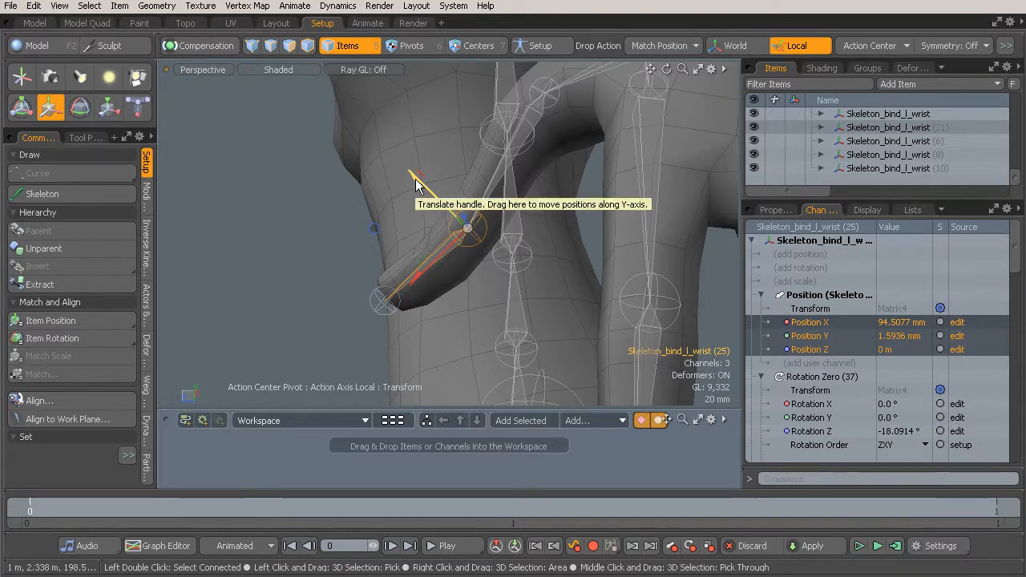
{"action": "left_click_drag", "start_coordinate": [432, 229], "coordinate": [524, 255], "text": "alt"}
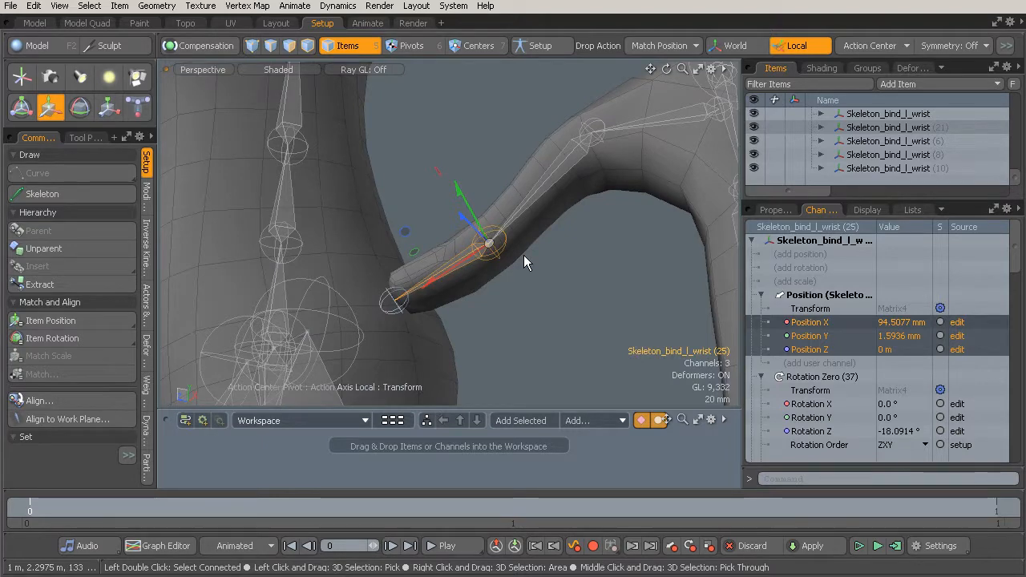
{"action": "left_click_drag", "start_coordinate": [509, 228], "coordinate": [468, 190], "text": "alt"}
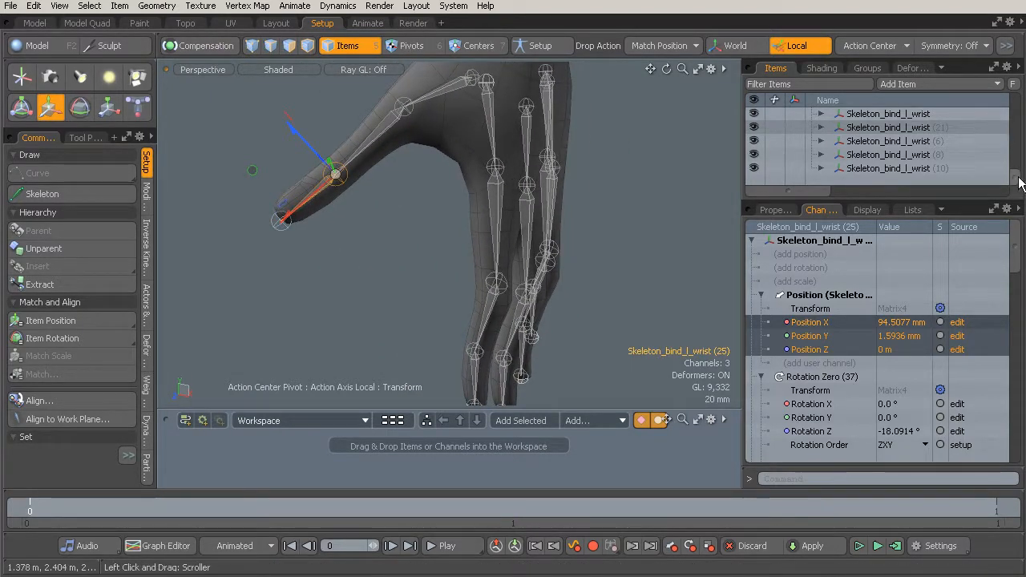
Step: Draw a three-joint test chain in the empty space beside the hand with the Skeleton tool
{"action": "left_click_drag", "start_coordinate": [1017, 178], "coordinate": [1015, 166]}
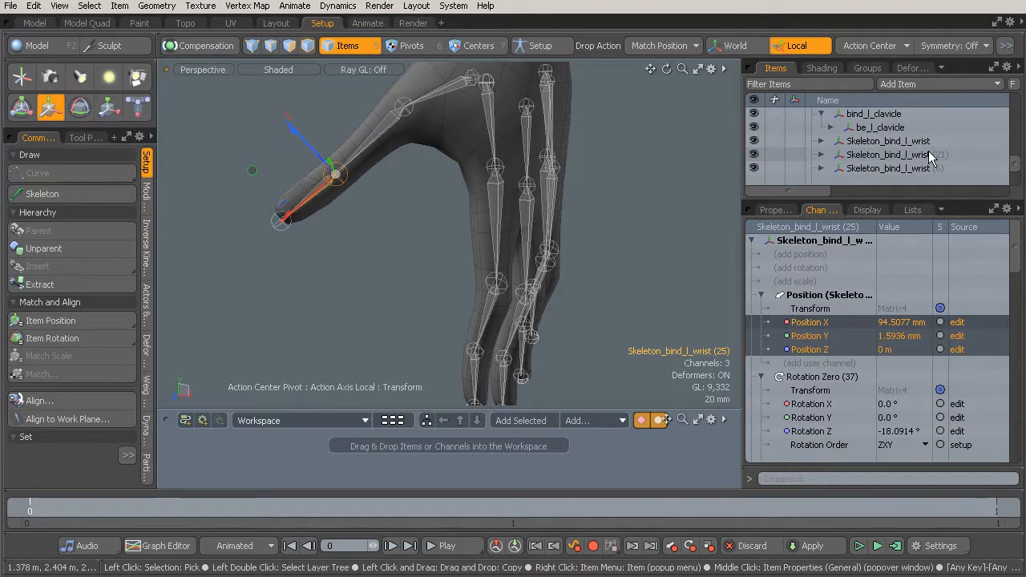
{"action": "left_click", "coordinate": [93, 195]}
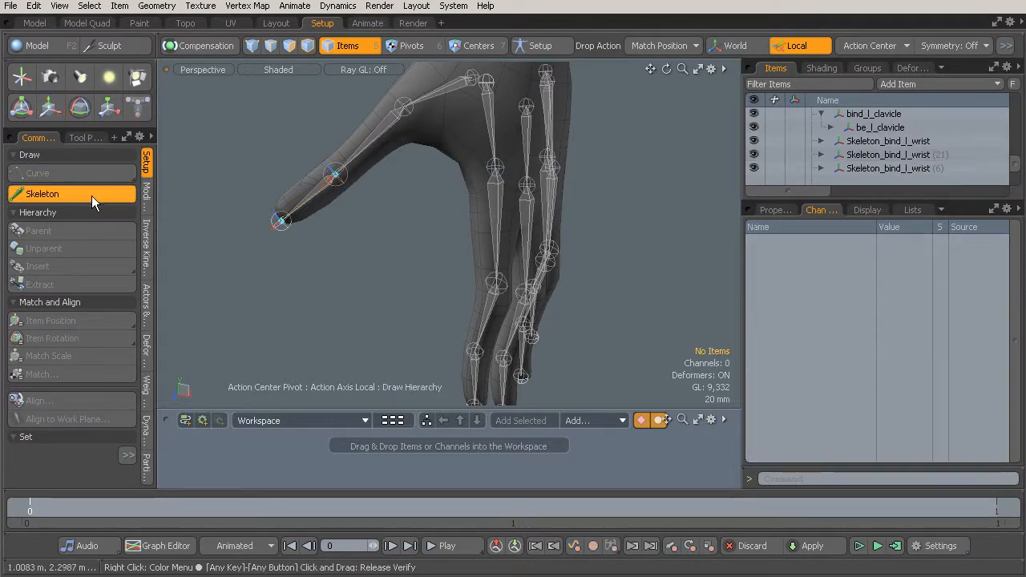
{"action": "left_click", "coordinate": [79, 138]}
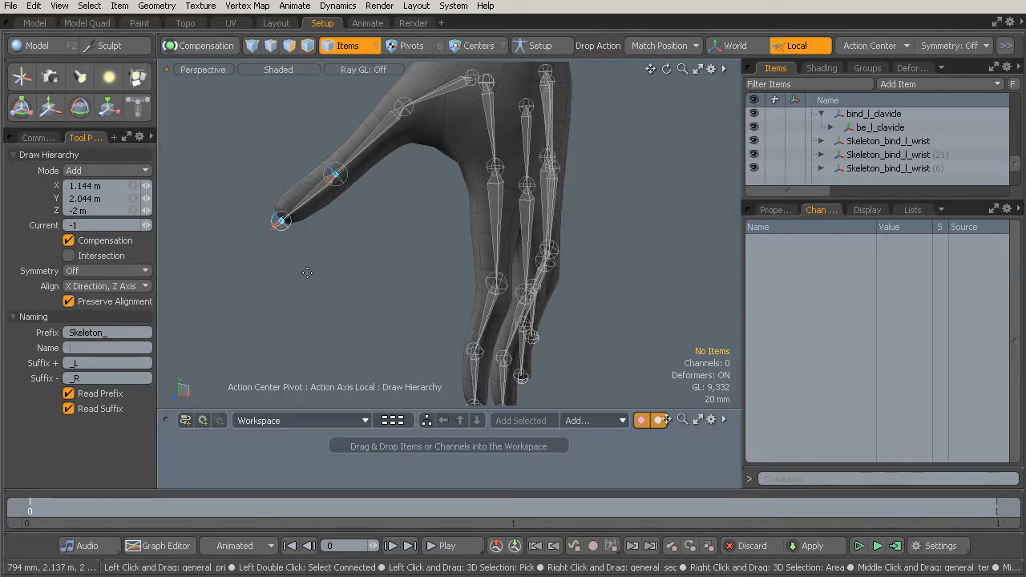
{"action": "left_click_drag", "start_coordinate": [308, 273], "coordinate": [379, 327], "text": "alt"}
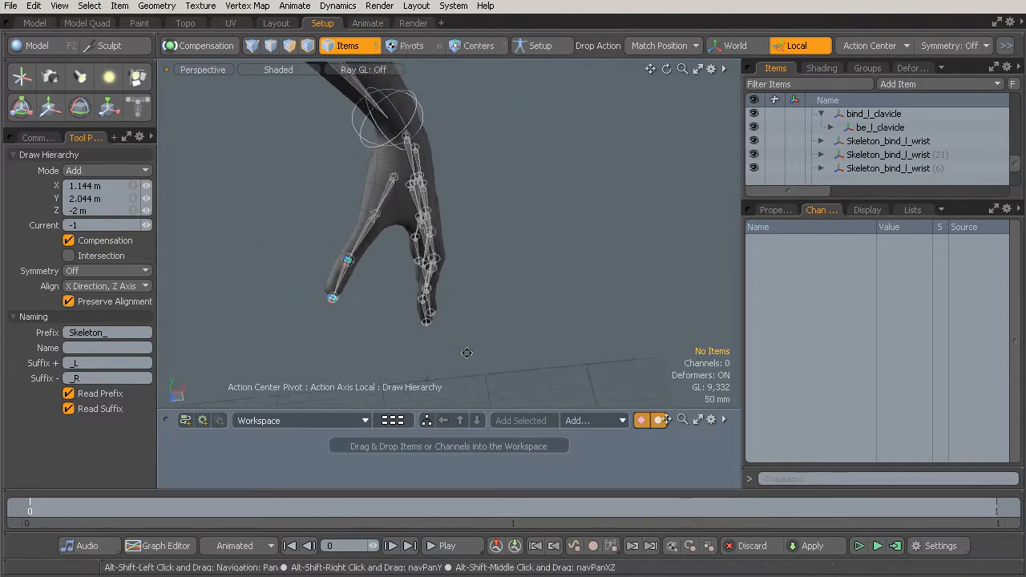
{"action": "left_click_drag", "start_coordinate": [476, 348], "coordinate": [447, 289], "text": "alt+shift"}
{"action": "left_click", "coordinate": [432, 359]}
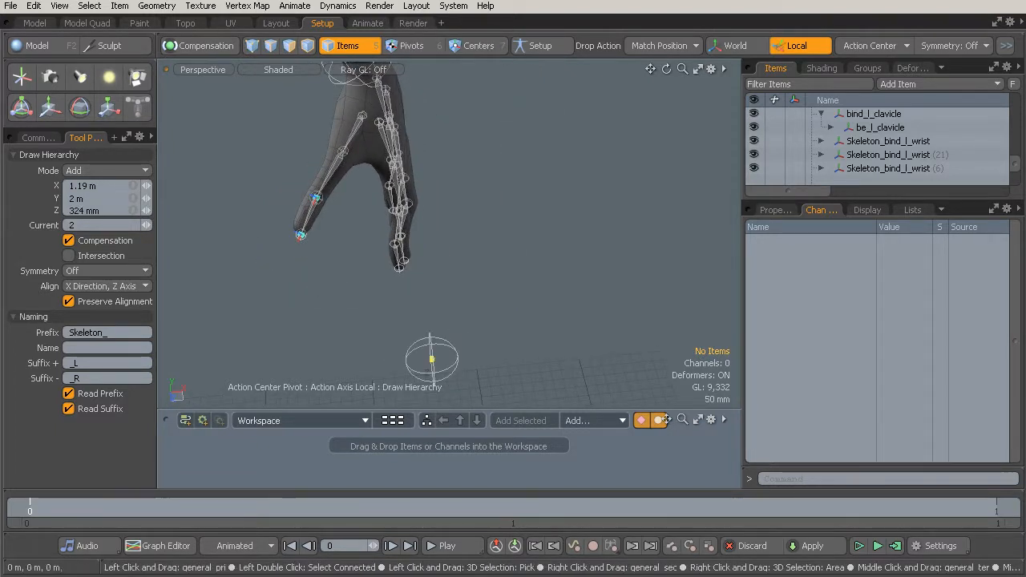
{"action": "left_click", "coordinate": [521, 354]}
{"action": "left_click", "coordinate": [622, 260]}
{"action": "scroll", "coordinate": [621, 261], "scroll_direction": "up", "scroll_amount": 2}
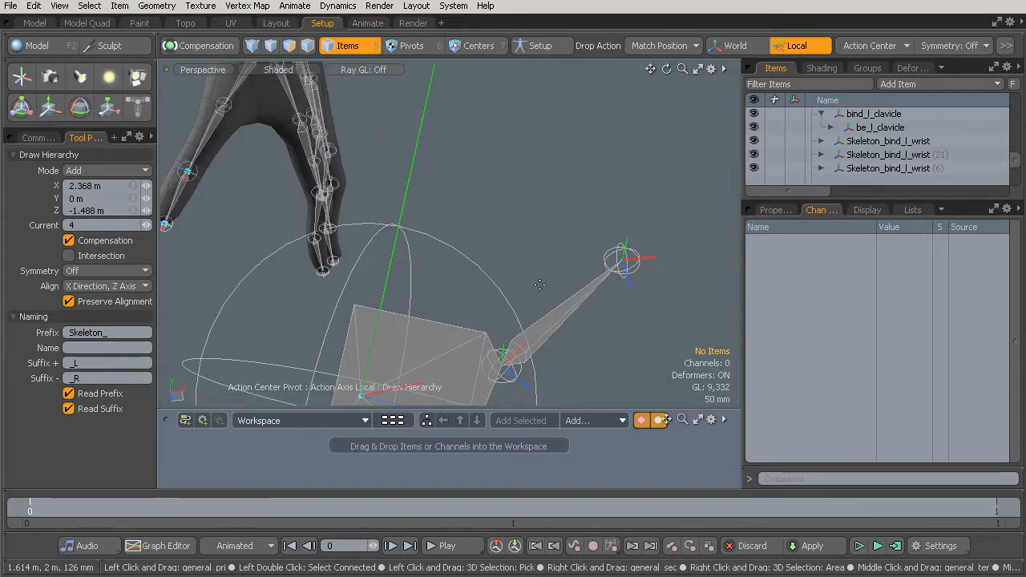
Step: Expand the test chain's joint hierarchy to inspect its naming and delete the whole chain
{"action": "left_click_drag", "start_coordinate": [1015, 171], "coordinate": [1015, 191]}
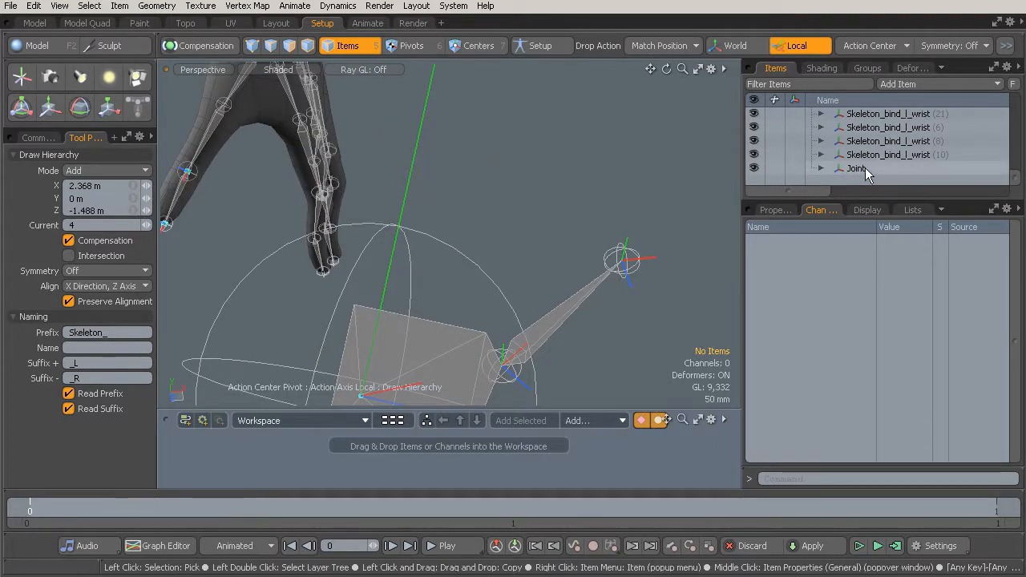
{"action": "mouse_move", "coordinate": [1015, 180]}
{"action": "left_mouse_down"}
{"action": "mouse_move", "coordinate": [1016, 115]}
{"action": "mouse_move", "coordinate": [1016, 191]}
{"action": "left_mouse_up"}
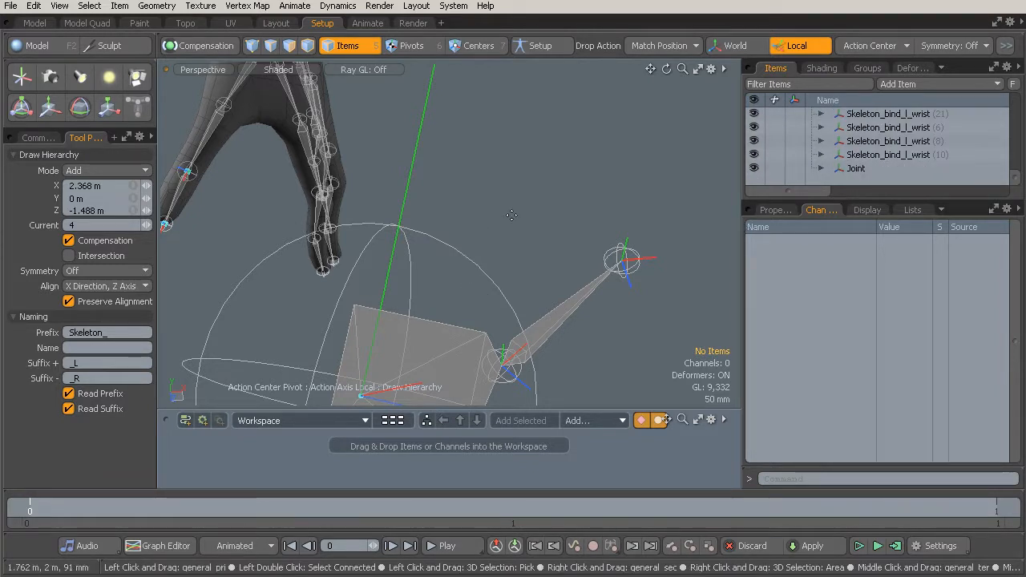
{"action": "key", "text": "space"}
{"action": "left_click", "coordinate": [437, 352]}
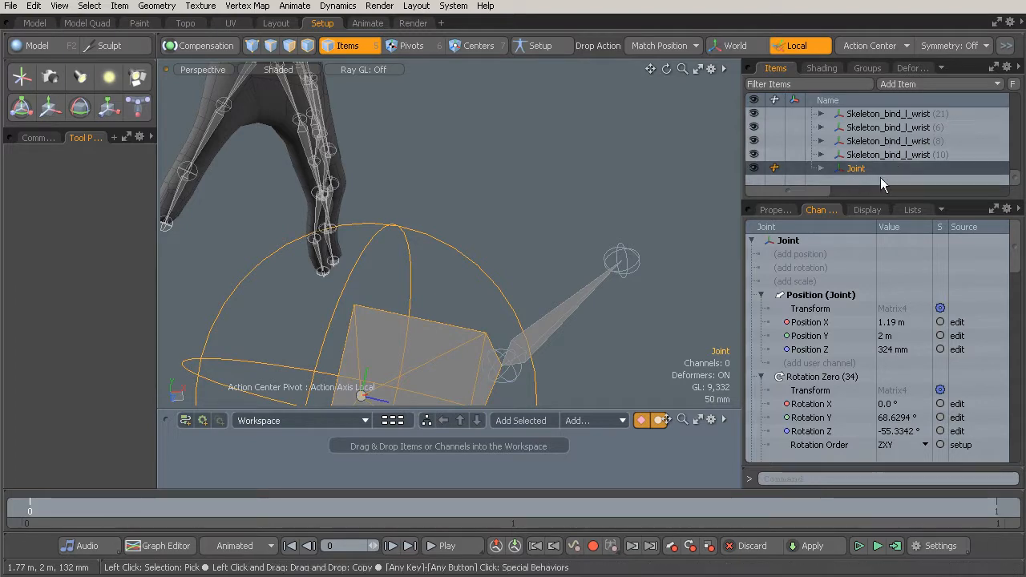
{"action": "left_click", "coordinate": [820, 168]}
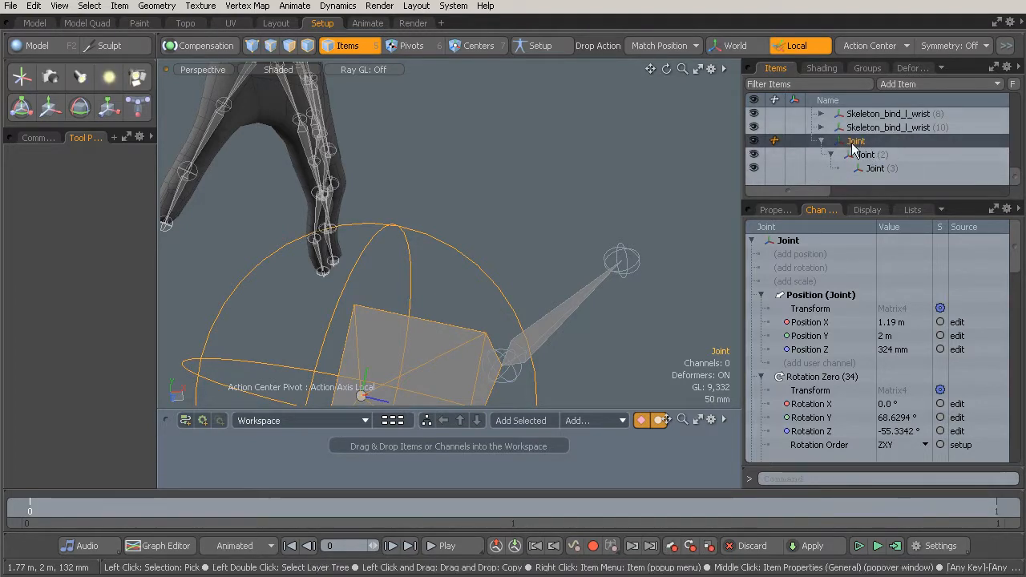
{"action": "left_click_drag", "start_coordinate": [447, 307], "coordinate": [375, 325], "text": "alt"}
{"action": "left_click_drag", "start_coordinate": [502, 272], "coordinate": [469, 238], "text": "ctrl+alt"}
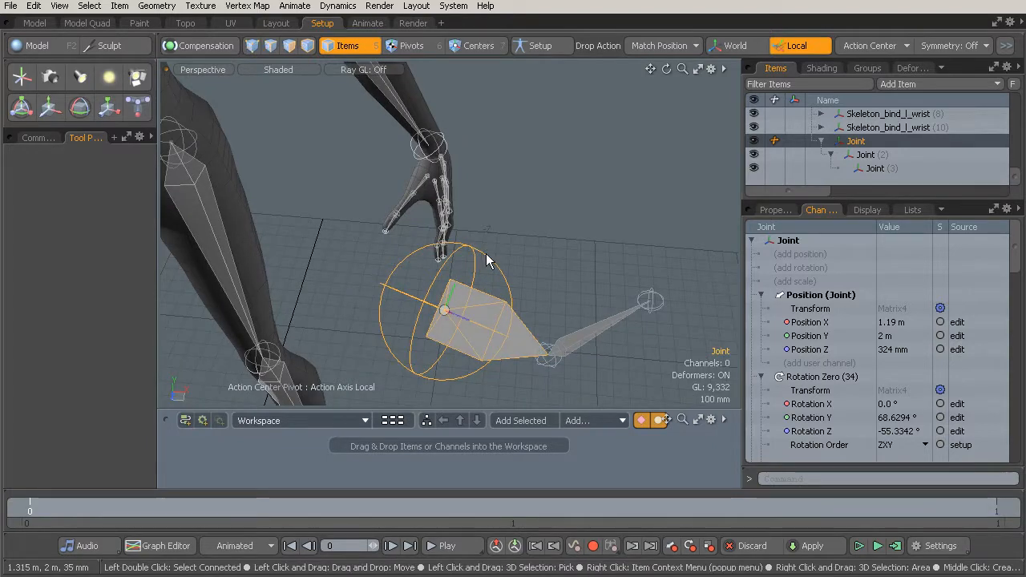
{"action": "key", "text": "Delete"}
Step: Rename the root joint of the index finger chain as bind_l_index_a
{"action": "left_click_drag", "start_coordinate": [484, 255], "coordinate": [486, 199], "text": "alt"}
{"action": "left_click", "coordinate": [519, 195]}
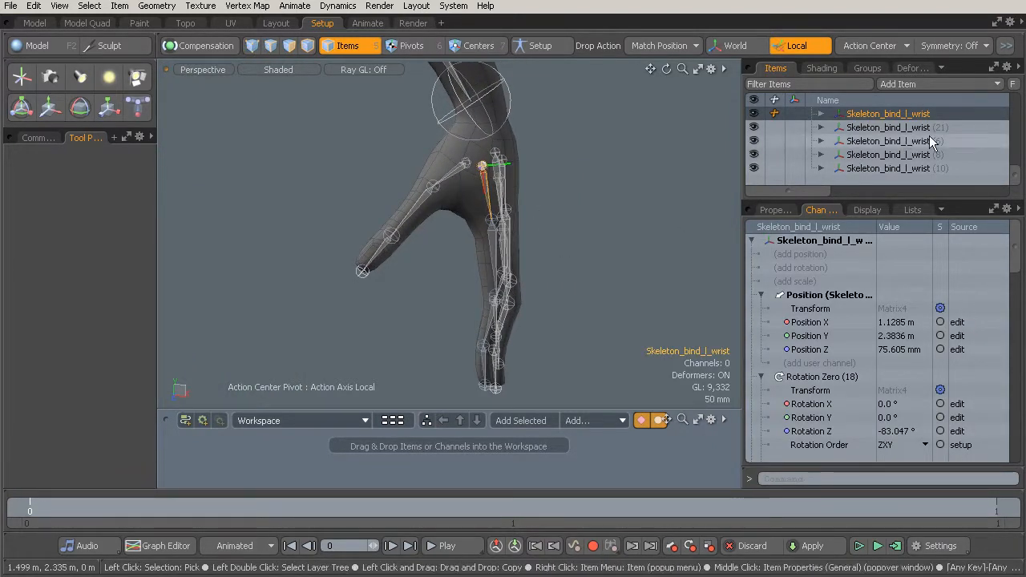
{"action": "left_click_drag", "start_coordinate": [572, 197], "coordinate": [531, 194], "text": "alt"}
{"action": "scroll", "coordinate": [1015, 178], "scroll_direction": "up", "scroll_amount": 1}
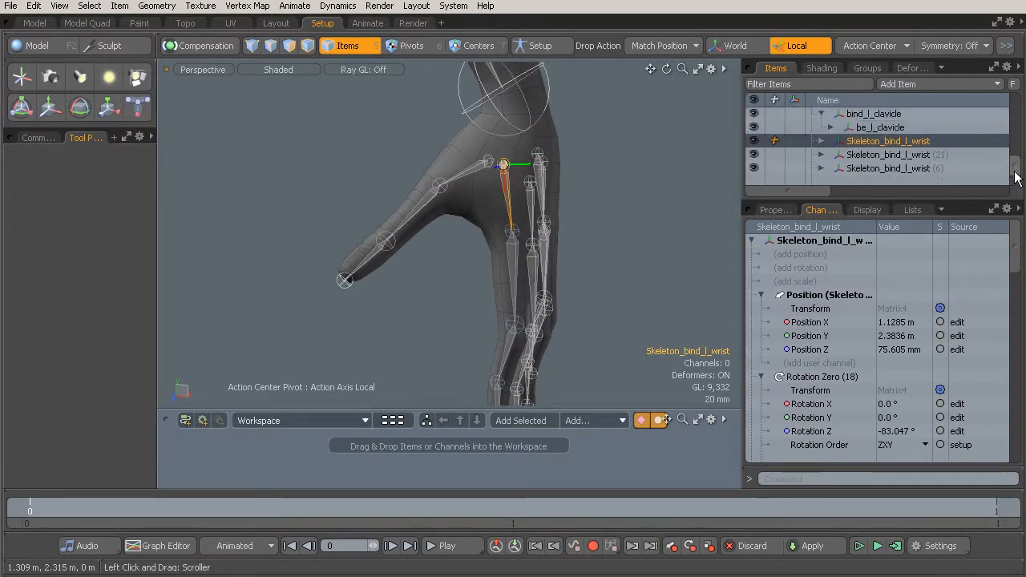
{"action": "double_click", "coordinate": [870, 142]}
{"action": "type", "text": "bind_l_index_a"}
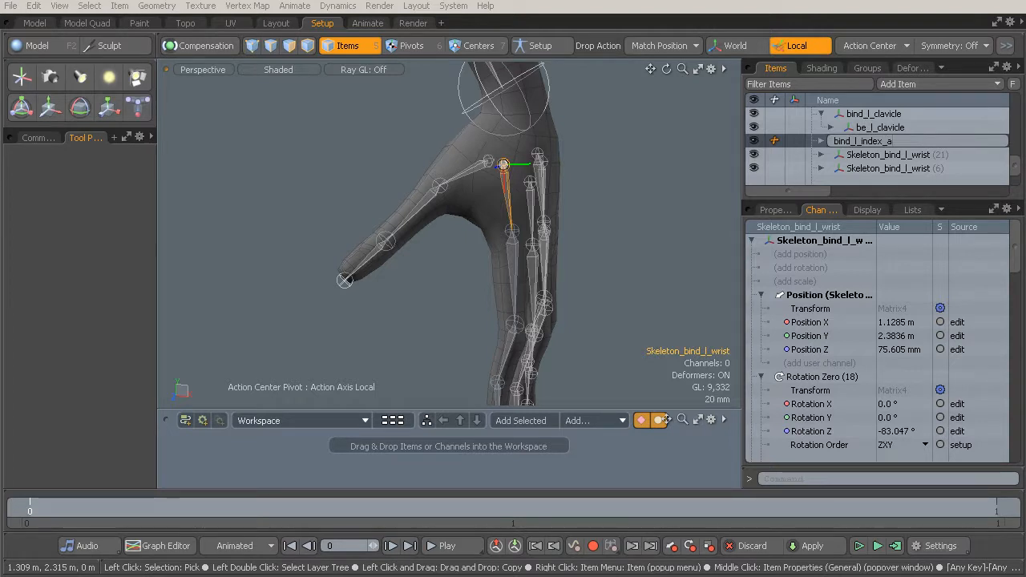
{"action": "key", "text": "Return"}
Step: Expand the index finger chain and rename its second joint as bind_l_index_b
{"action": "double_click", "coordinate": [870, 141]}
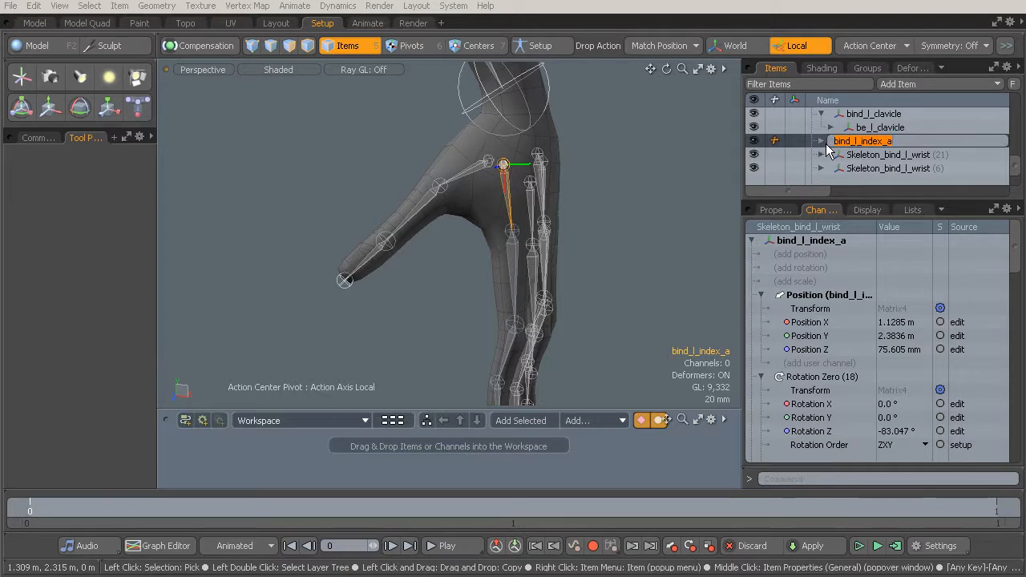
{"action": "left_click", "coordinate": [820, 141], "text": "shift"}
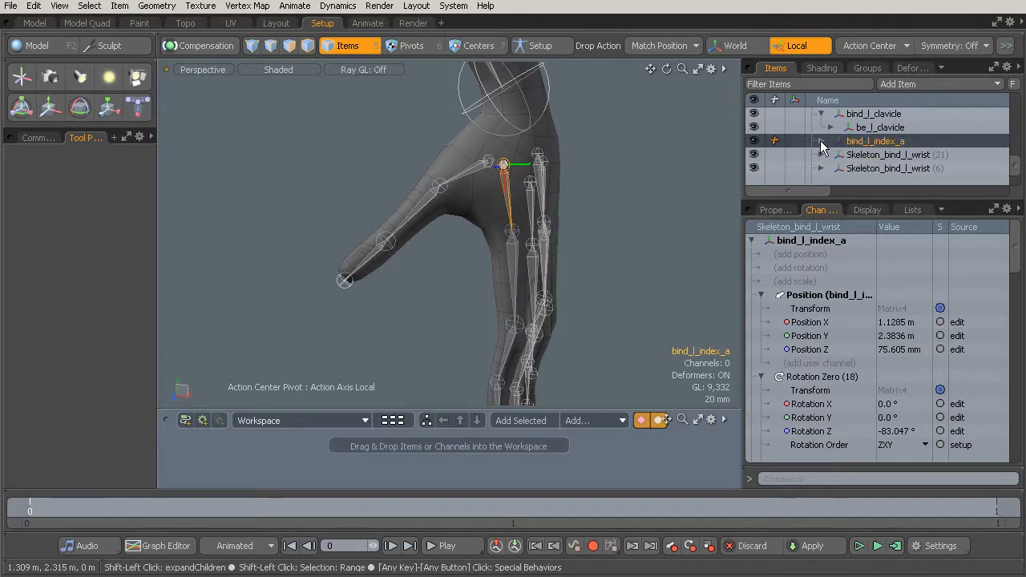
{"action": "left_click", "coordinate": [820, 141], "text": "shift"}
{"action": "left_click", "coordinate": [892, 129]}
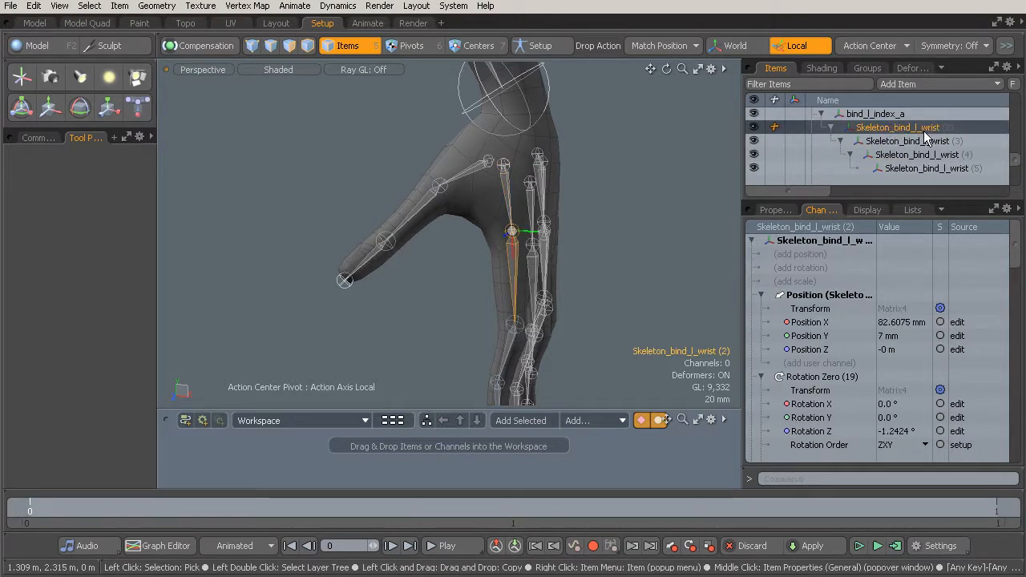
{"action": "double_click", "coordinate": [924, 129]}
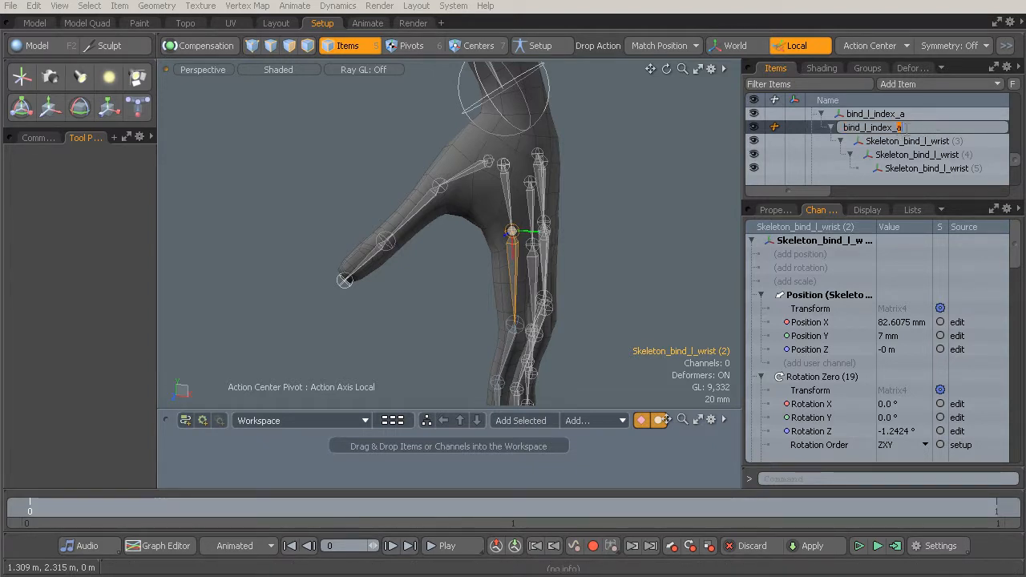
{"action": "type", "text": "b"}
{"action": "key", "text": "Return"}
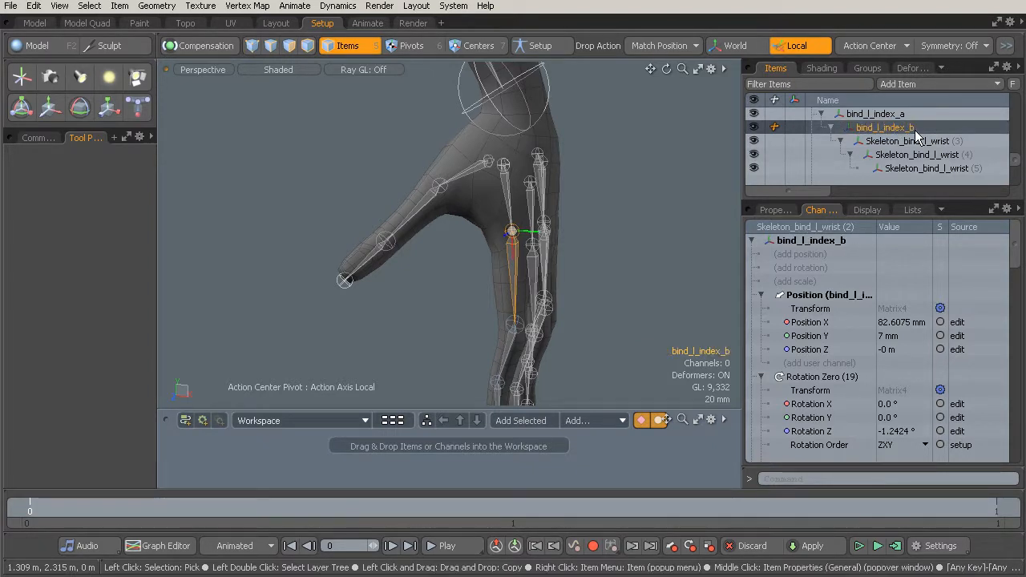
Step: Rename the index finger chain's end joint as be_l_index_e
{"action": "left_click", "coordinate": [913, 169]}
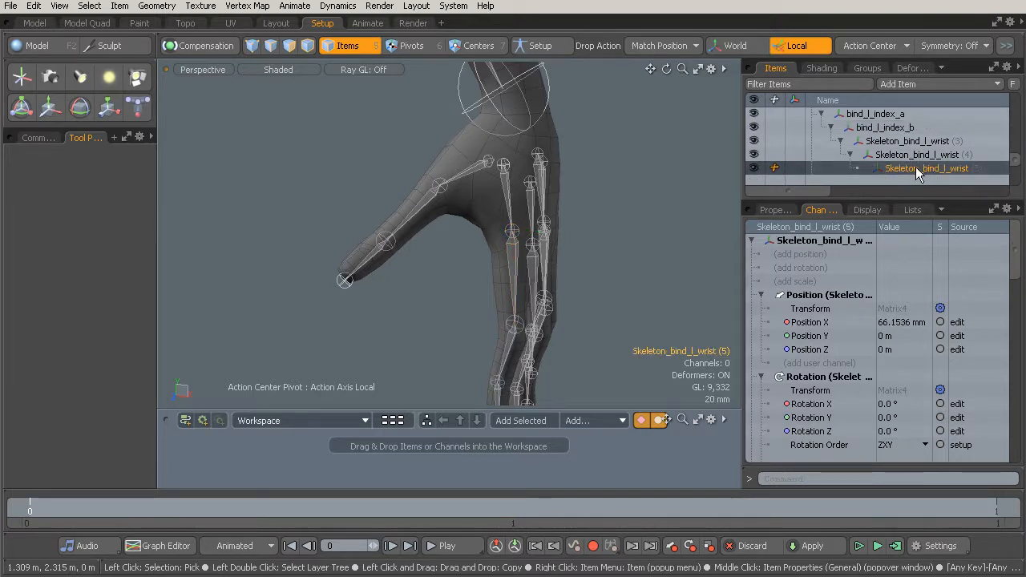
{"action": "double_click", "coordinate": [922, 170]}
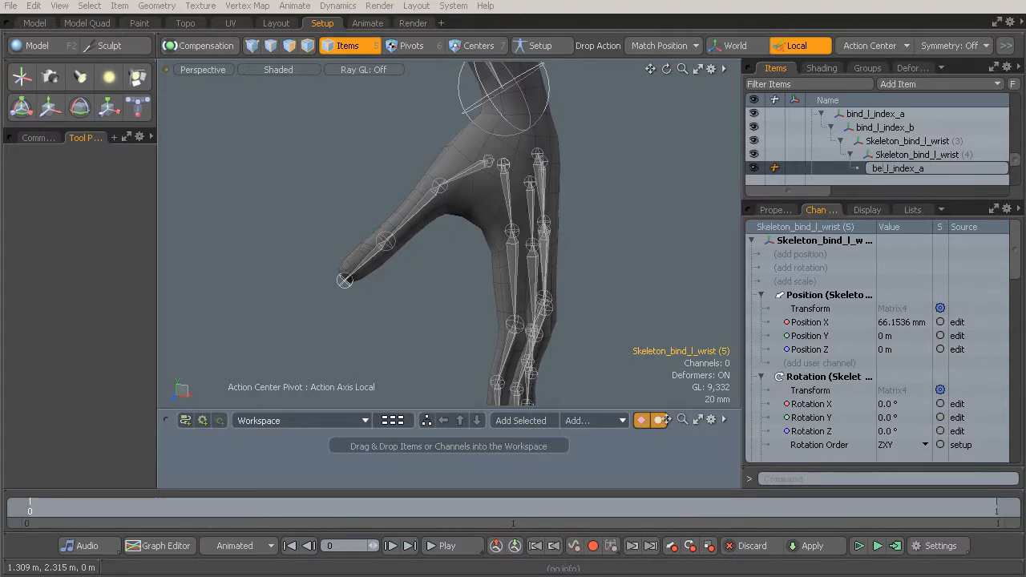
{"action": "type", "text": "e"}
{"action": "key", "text": "Return"}
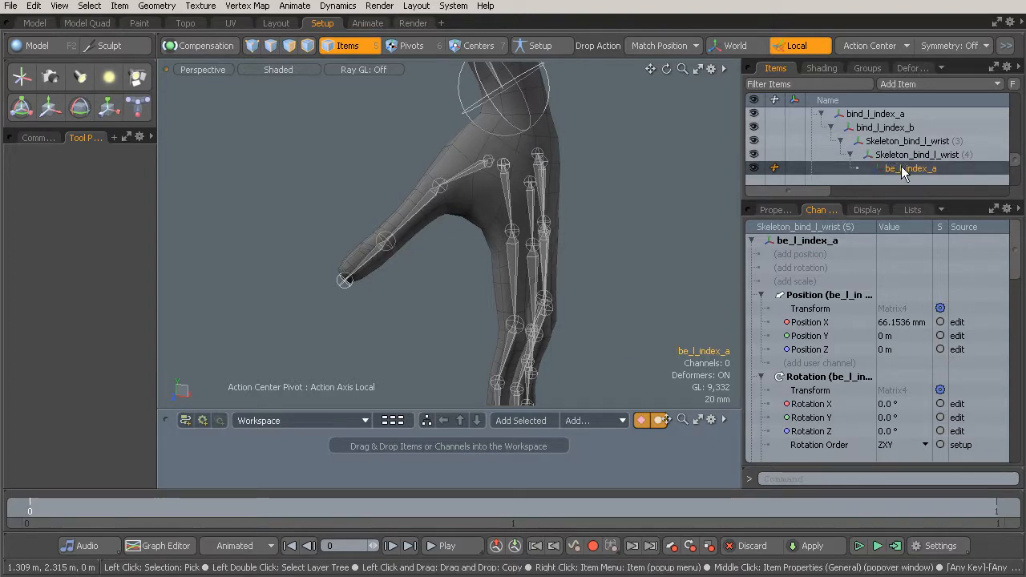
{"action": "double_click", "coordinate": [943, 169]}
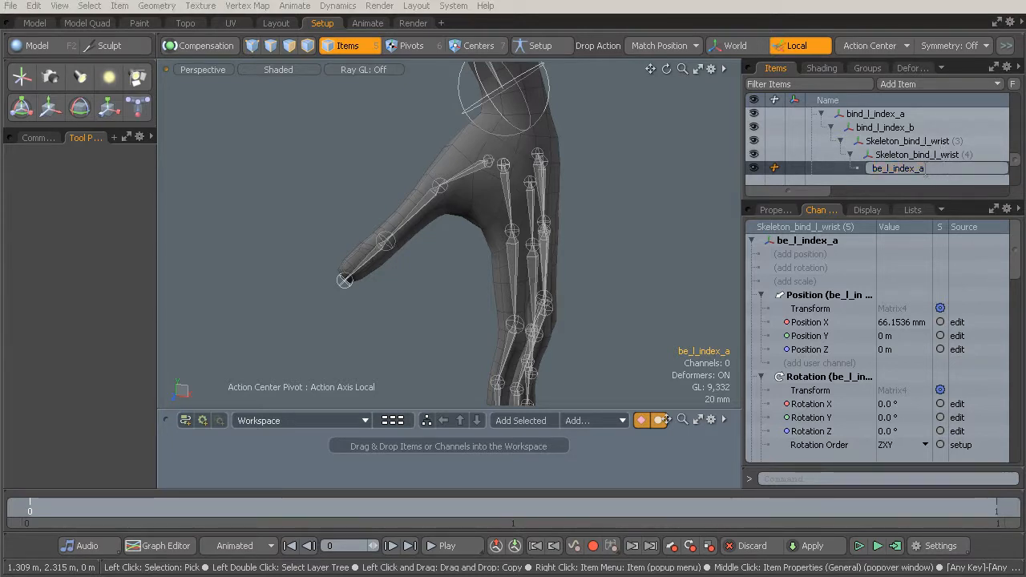
{"action": "key", "text": "Return"}
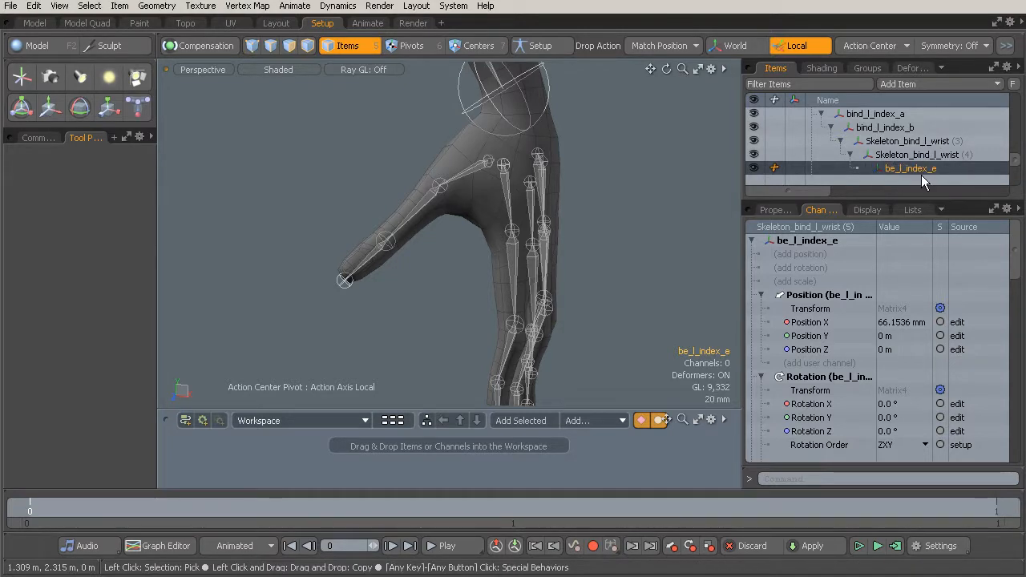
{"action": "left_click_drag", "start_coordinate": [594, 218], "coordinate": [549, 232], "text": "alt"}
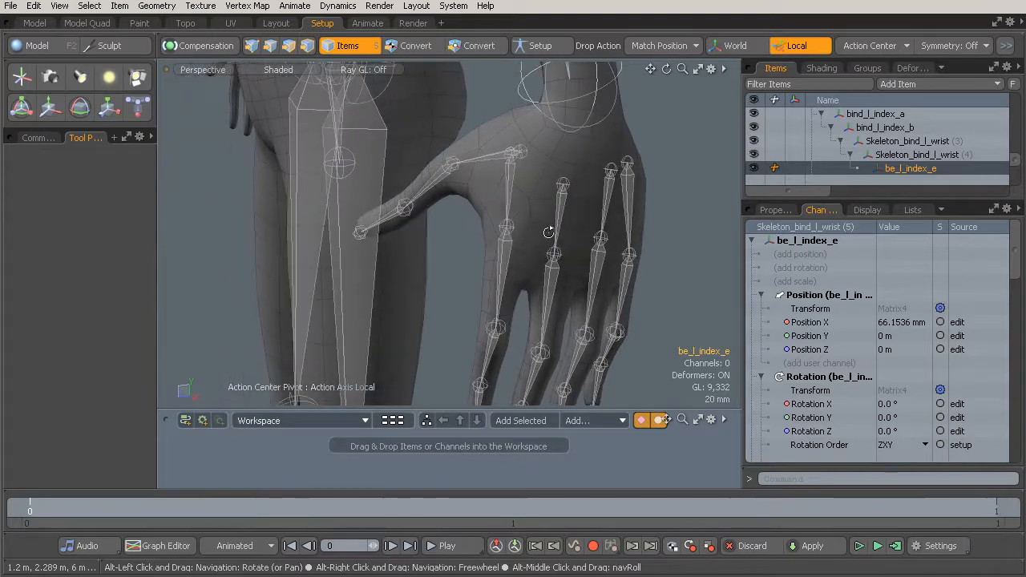
{"action": "left_click_drag", "start_coordinate": [478, 167], "coordinate": [535, 180], "text": "alt"}
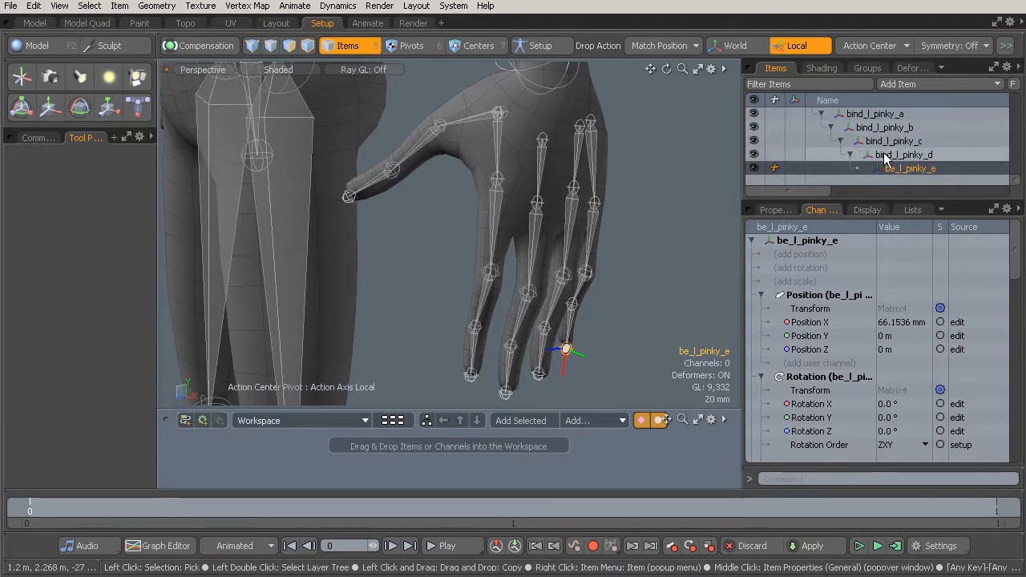
Step: Parent the root joints of the left thumb and all four finger chains to the bind_l_wrist joint
{"action": "left_click", "coordinate": [469, 120]}
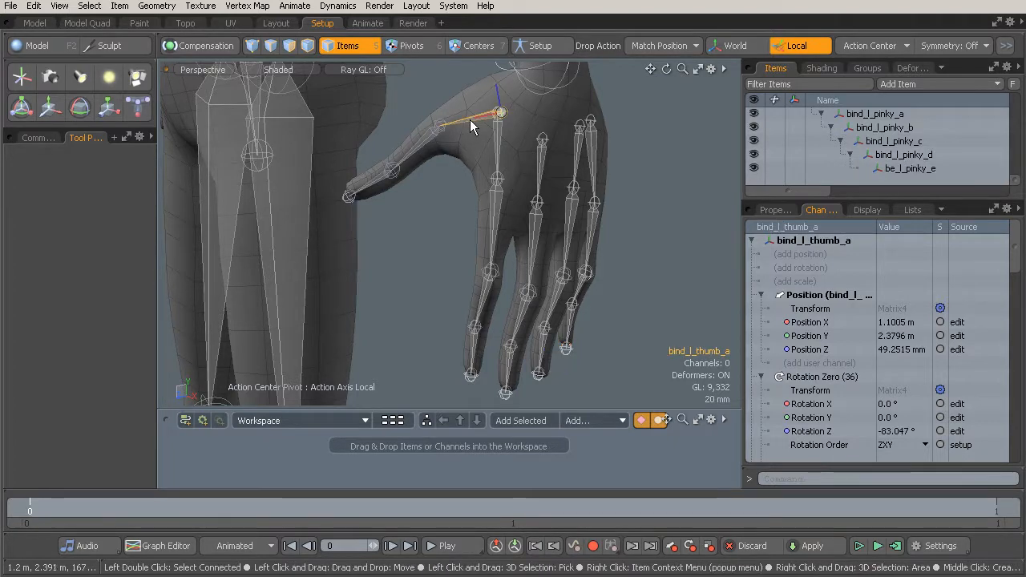
{"action": "left_click", "coordinate": [498, 142], "text": "shift"}
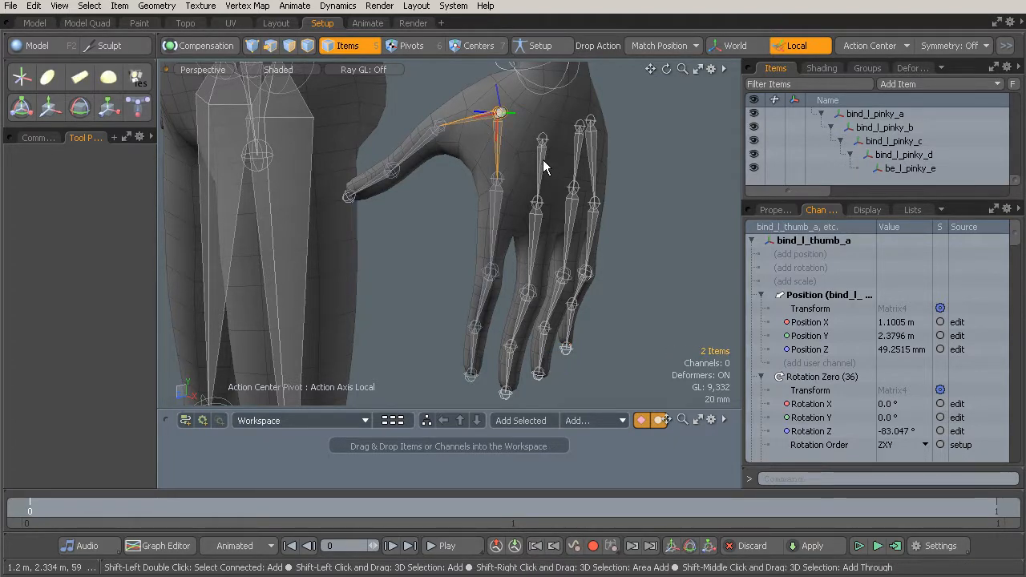
{"action": "left_click", "coordinate": [544, 159], "text": "shift"}
{"action": "left_click_drag", "start_coordinate": [603, 177], "coordinate": [571, 119], "text": "alt"}
{"action": "left_click", "coordinate": [647, 166], "text": "shift"}
{"action": "left_click", "coordinate": [563, 96], "text": "shift"}
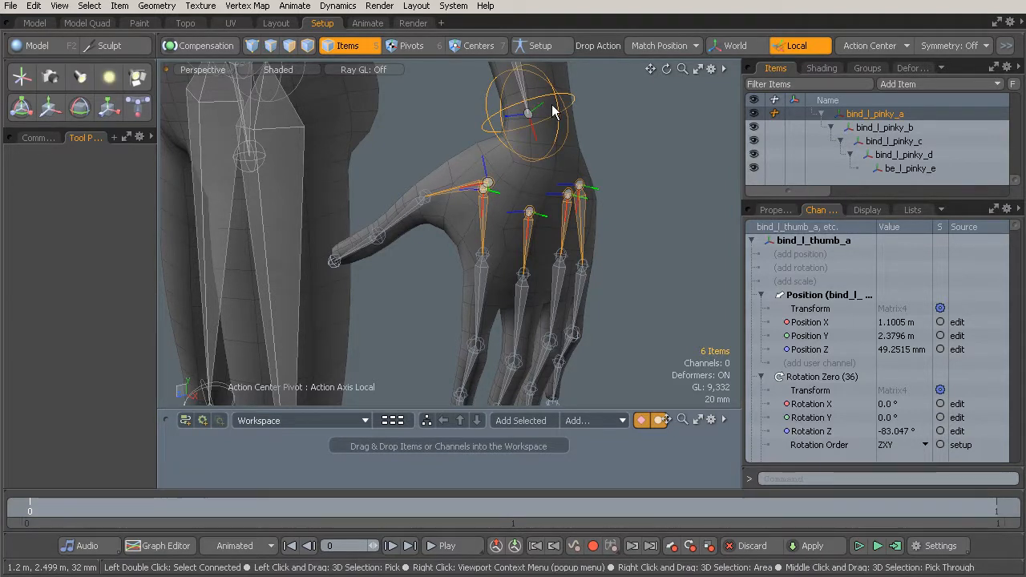
{"action": "left_click", "coordinate": [559, 116]}
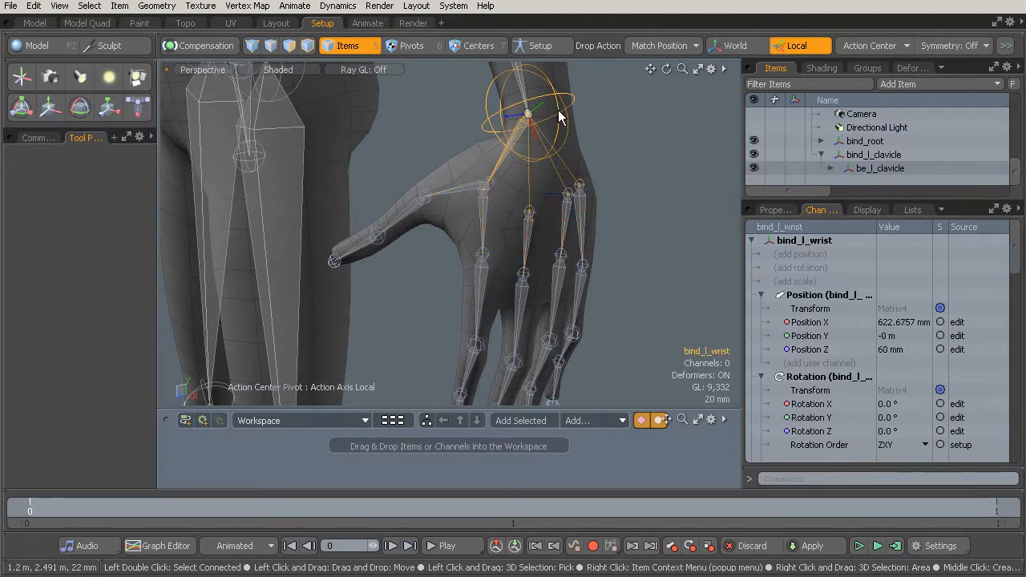
Step: Test-rotate the left wrist joint to check that the finger chains follow, and undo the rotation
{"action": "left_click_drag", "start_coordinate": [559, 116], "coordinate": [603, 195], "text": "alt"}
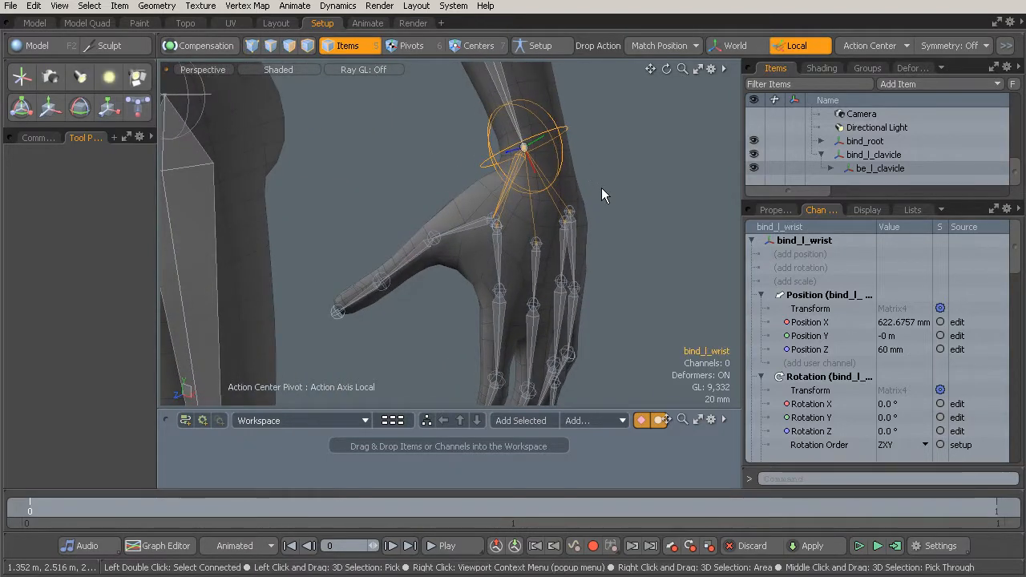
{"action": "key", "text": "e"}
{"action": "left_click_drag", "start_coordinate": [581, 152], "coordinate": [575, 89]}
{"action": "key", "text": "ctrl+z"}
{"action": "left_click_drag", "start_coordinate": [616, 165], "coordinate": [502, 330], "text": "ctrl+alt"}
{"action": "key", "text": "ctrl+z"}
{"action": "left_click_drag", "start_coordinate": [511, 292], "coordinate": [614, 257], "text": "alt"}
{"action": "left_click_drag", "start_coordinate": [558, 293], "coordinate": [643, 223], "text": "alt+shift"}
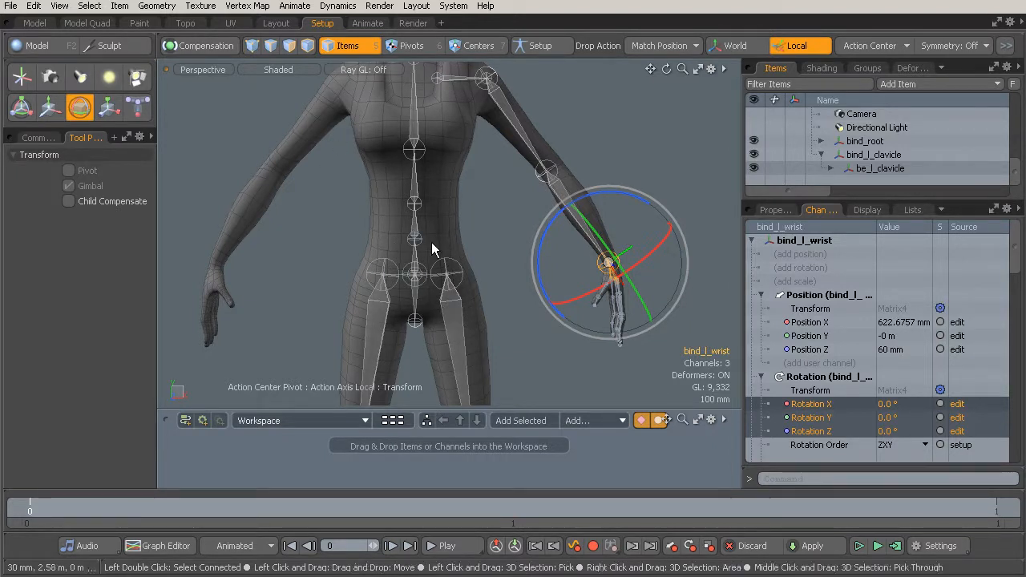
{"action": "left_click_drag", "start_coordinate": [417, 259], "coordinate": [441, 244], "text": "alt"}
{"action": "mouse_move", "coordinate": [441, 245]}
{"action": "left_mouse_down", "text": "ctrl+alt"}
{"action": "mouse_move", "coordinate": [410, 241]}
{"action": "mouse_move", "coordinate": [427, 239]}
{"action": "left_mouse_up", "text": "ctrl+alt"}
{"action": "left_click_drag", "start_coordinate": [428, 239], "coordinate": [457, 238], "text": "alt+shift"}
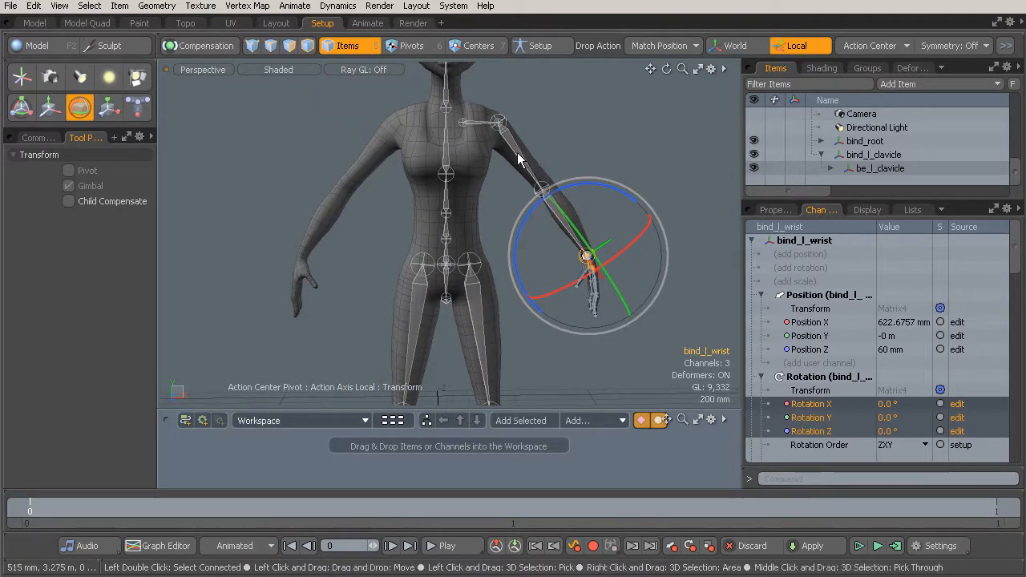
{"action": "key", "text": "space"}
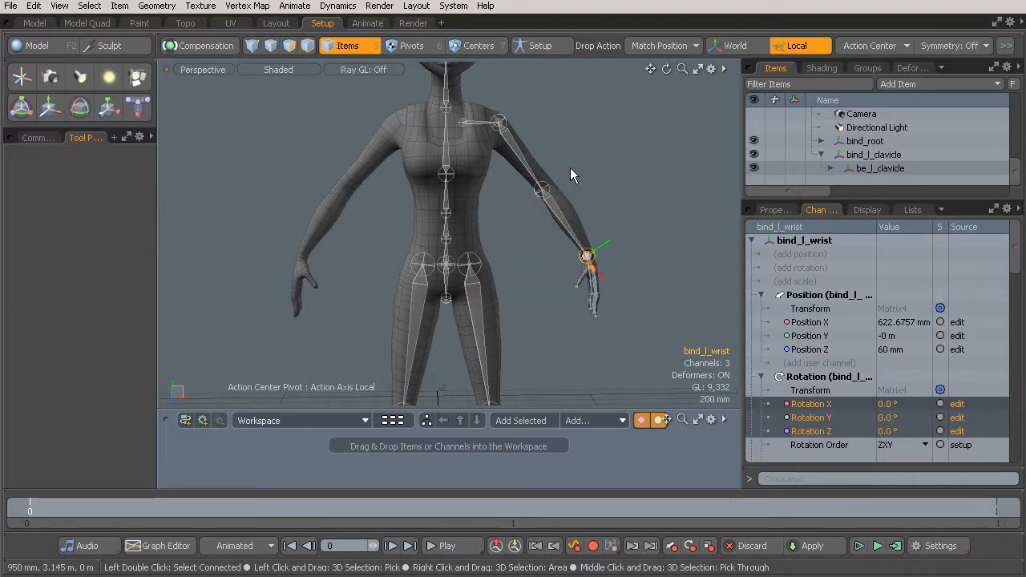
{"action": "left_click", "coordinate": [615, 201]}
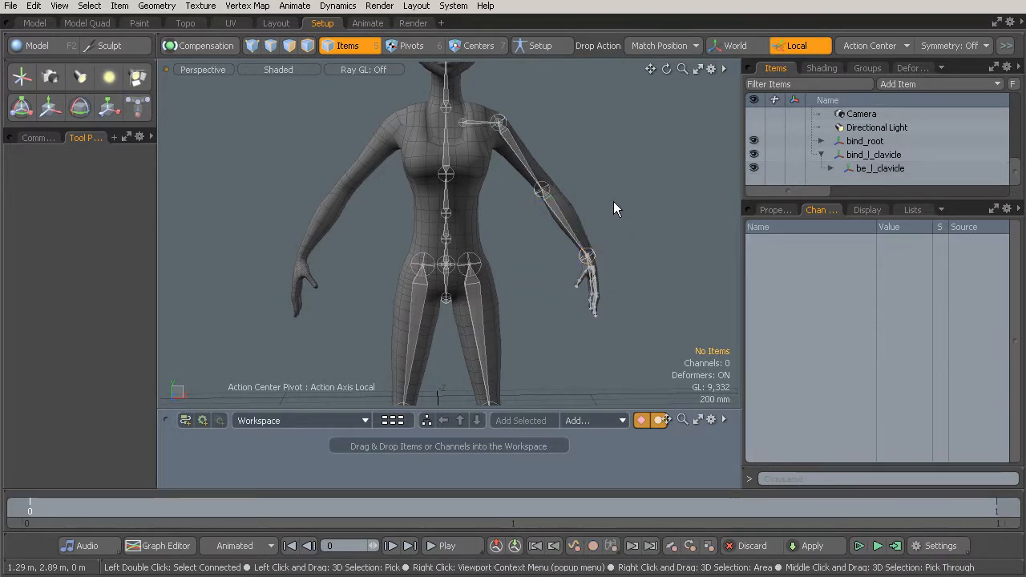
Step: Parent the bind_l_clavicle joint to the bind_chest joint of the spine
{"action": "left_click_drag", "start_coordinate": [612, 205], "coordinate": [558, 254], "text": "alt"}
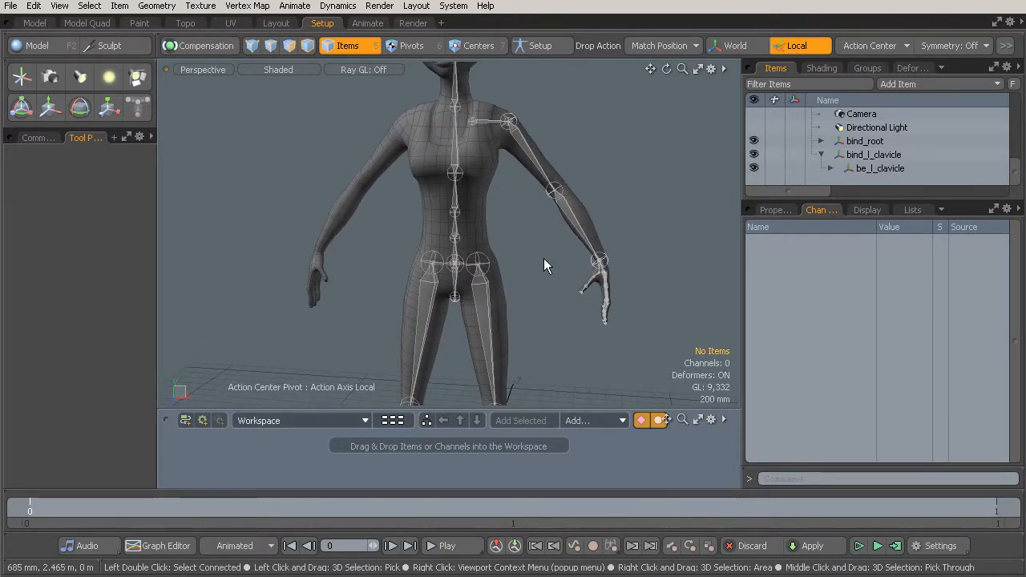
{"action": "left_click_drag", "start_coordinate": [545, 260], "coordinate": [565, 265], "text": "alt"}
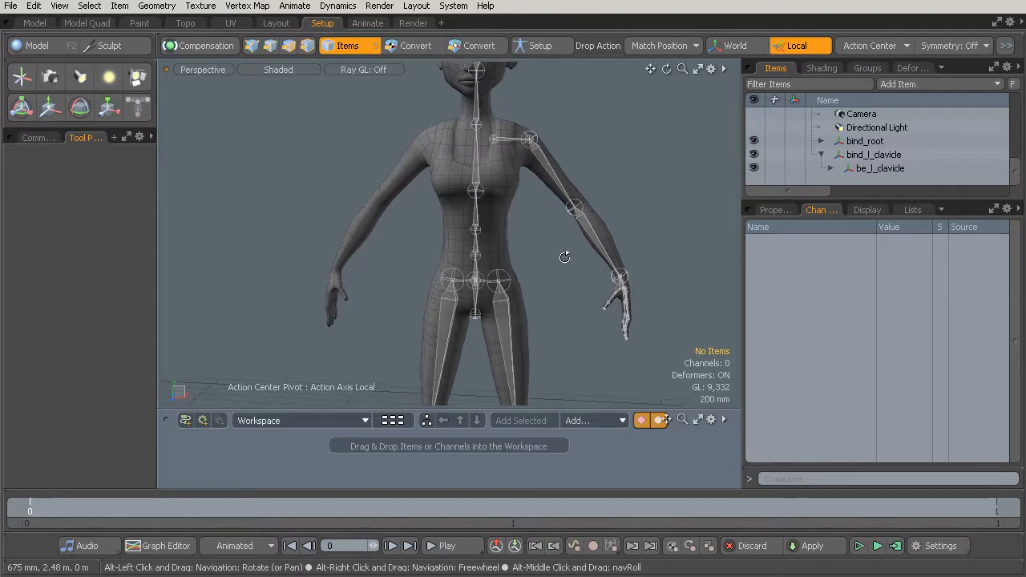
{"action": "left_click", "coordinate": [503, 140]}
{"action": "left_click_drag", "start_coordinate": [497, 170], "coordinate": [525, 170], "text": "ctrl+alt"}
{"action": "left_click", "coordinate": [469, 157], "text": "shift"}
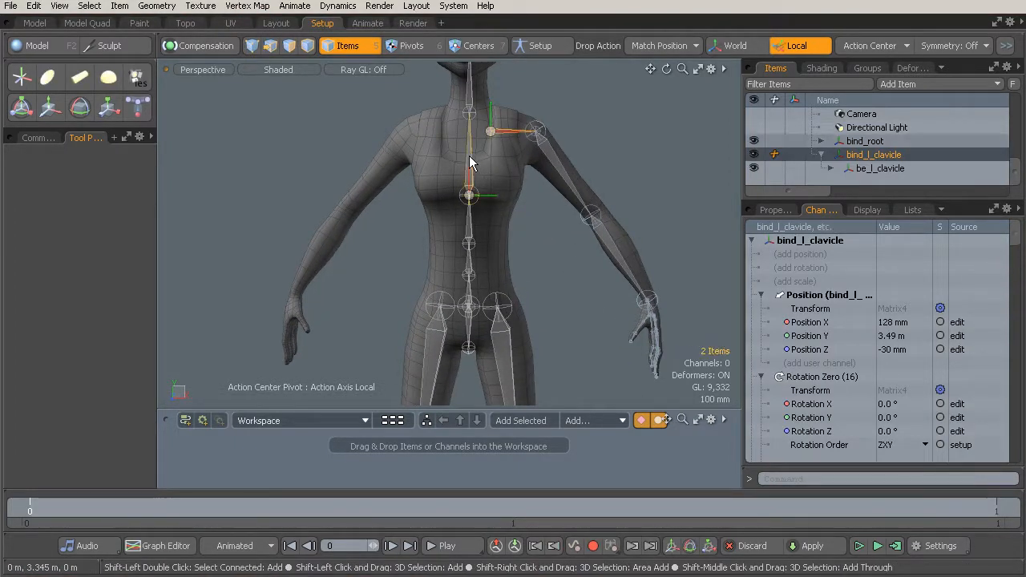
{"action": "left_click", "coordinate": [469, 155]}
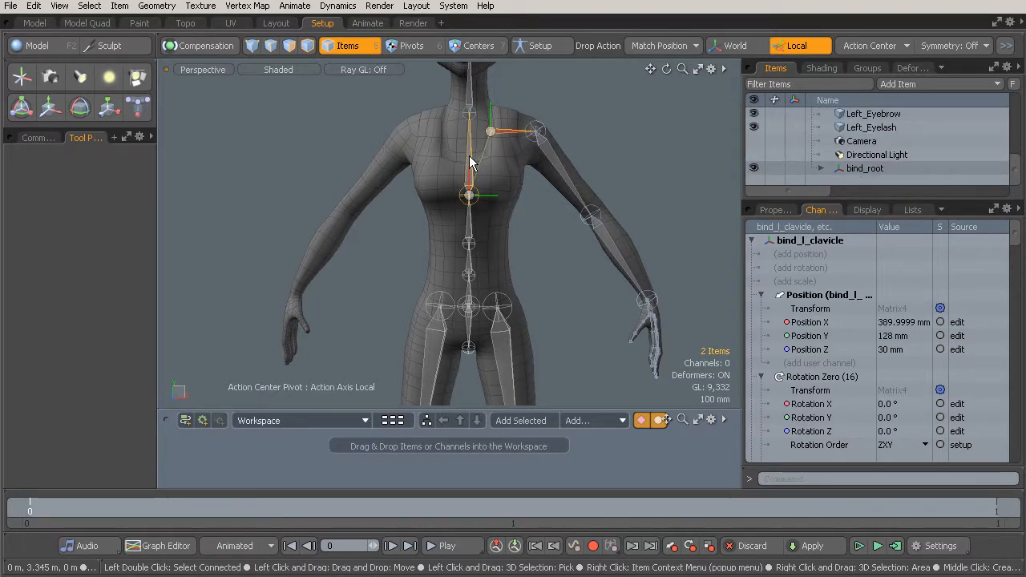
Step: Test-rotate the chest joint to check that the left arm chain follows, and undo the rotation
{"action": "key", "text": "e"}
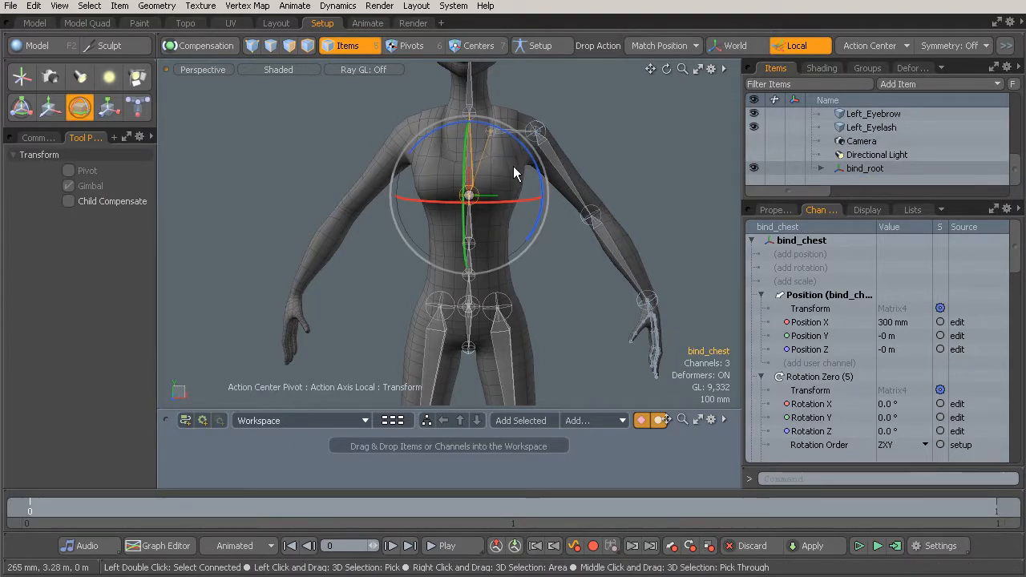
{"action": "left_click_drag", "start_coordinate": [469, 195], "coordinate": [436, 228]}
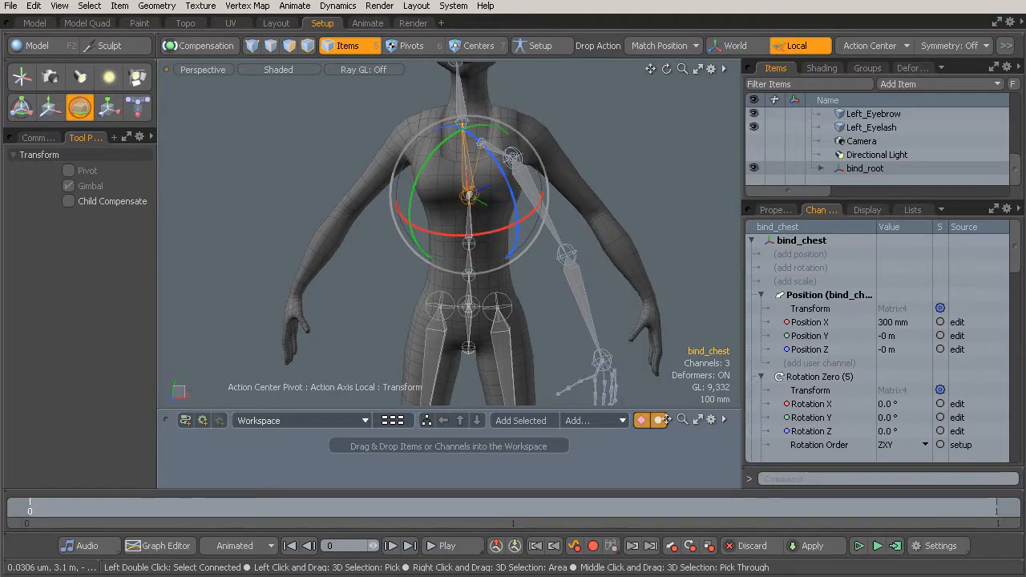
{"action": "key", "text": "ctrl+z"}
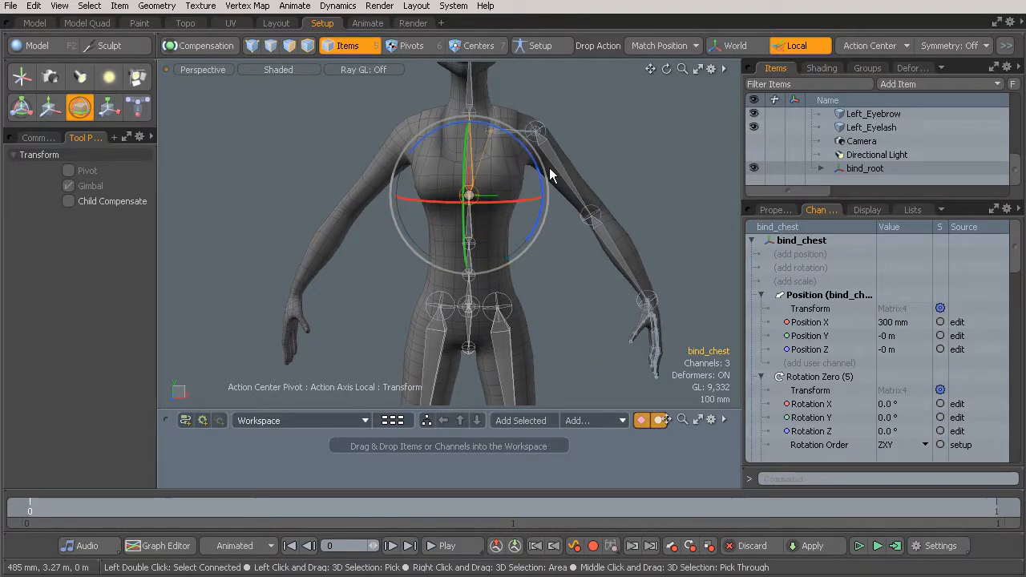
Step: Mirror the whole joint hierarchy of bind_l_clavicle across X onto the right arm
{"action": "left_click", "coordinate": [508, 134]}
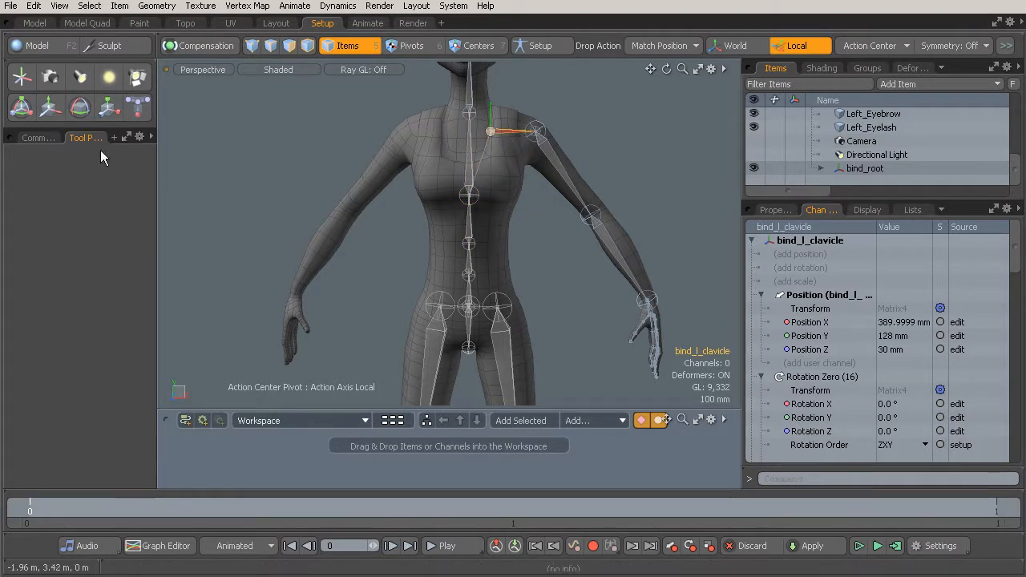
{"action": "left_click", "coordinate": [36, 138]}
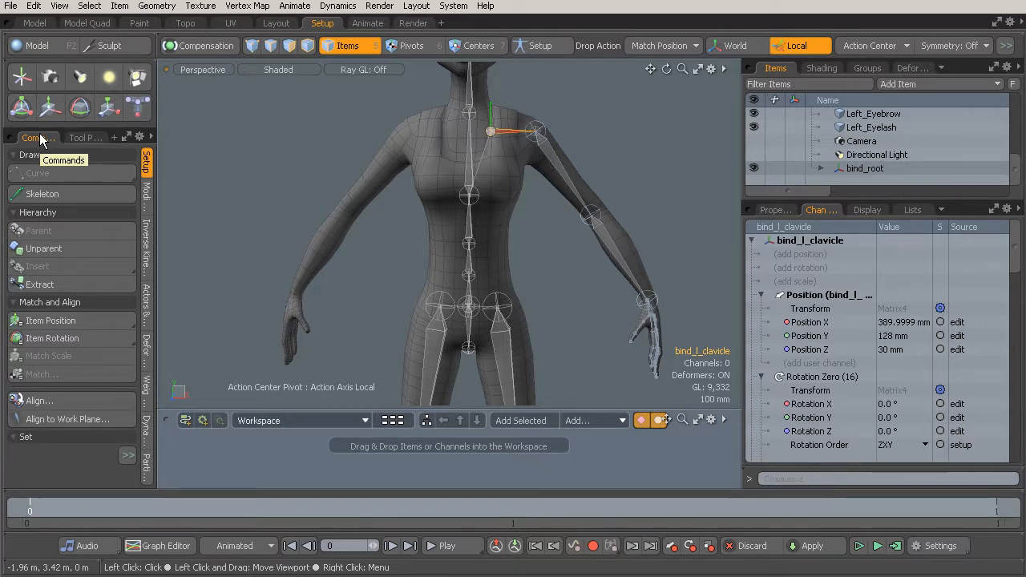
{"action": "left_click", "coordinate": [125, 455]}
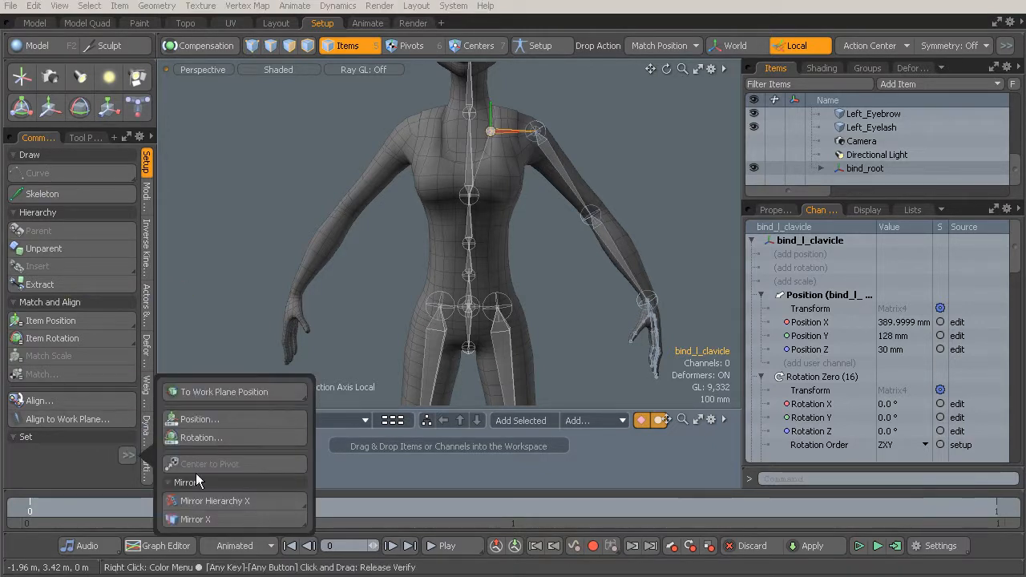
{"action": "left_click", "coordinate": [248, 502]}
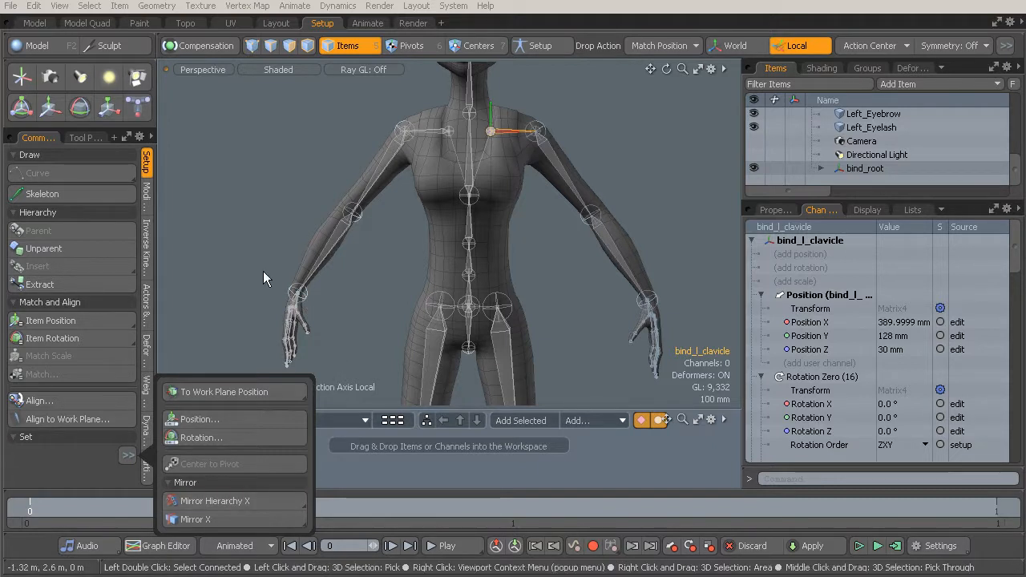
{"action": "left_click", "coordinate": [242, 246]}
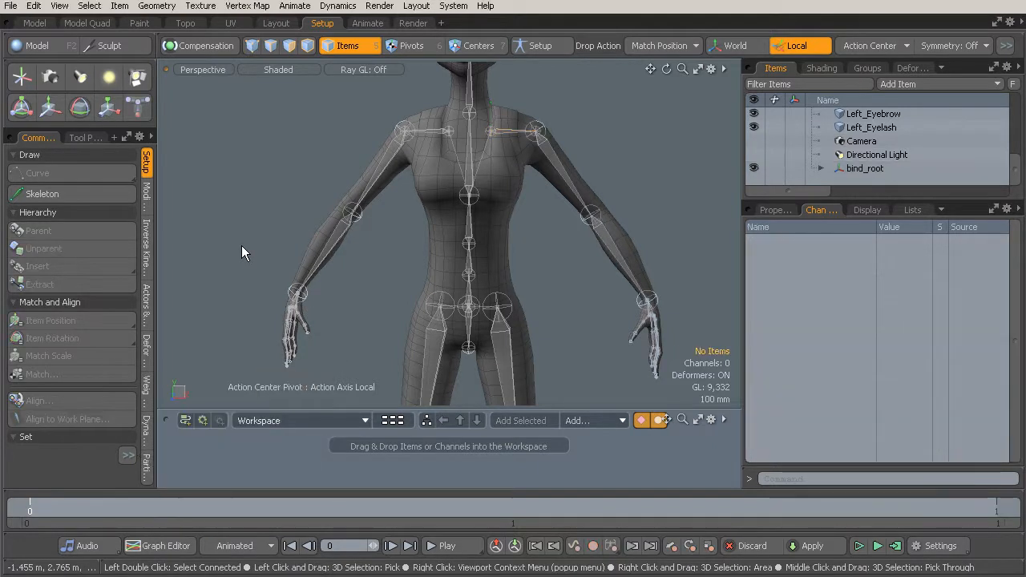
Step: Rename the mirrored arm and finger joints from the clavicle down with _r_ in place of _l_, ending with be_r_pinky_e
{"action": "left_click", "coordinate": [428, 130]}
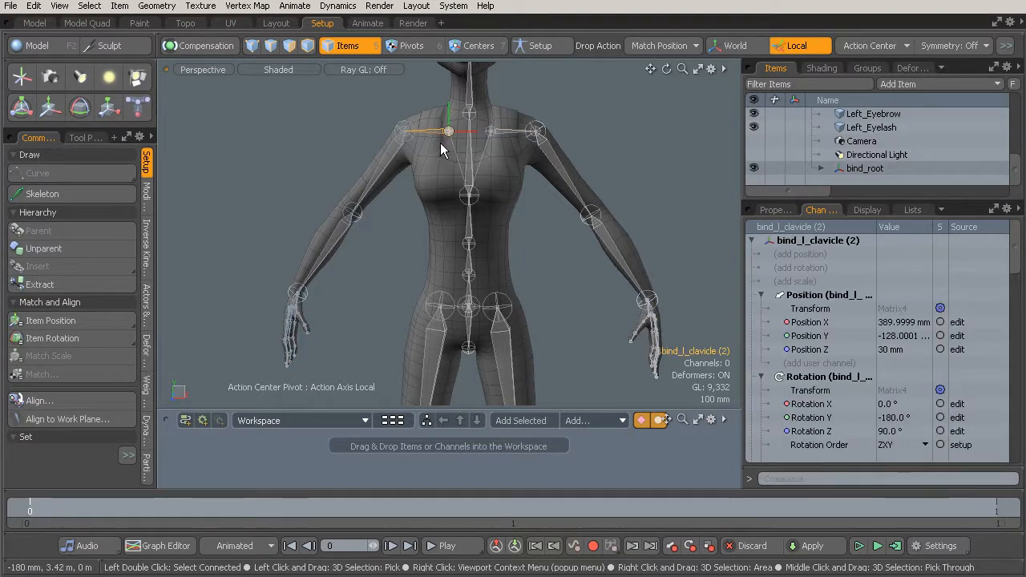
{"action": "left_click", "coordinate": [775, 210]}
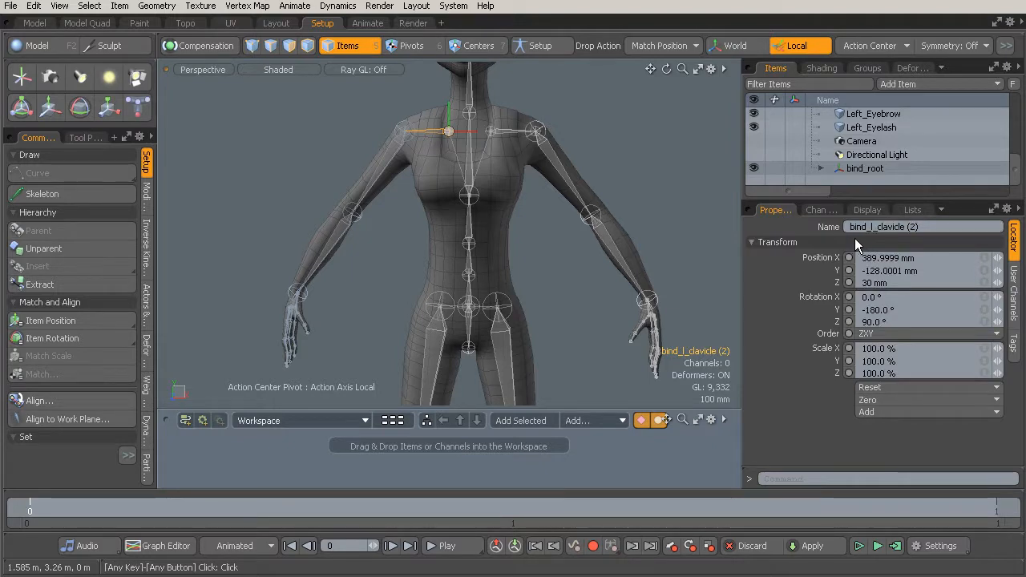
{"action": "left_click_drag", "start_coordinate": [441, 212], "coordinate": [510, 210], "text": "alt"}
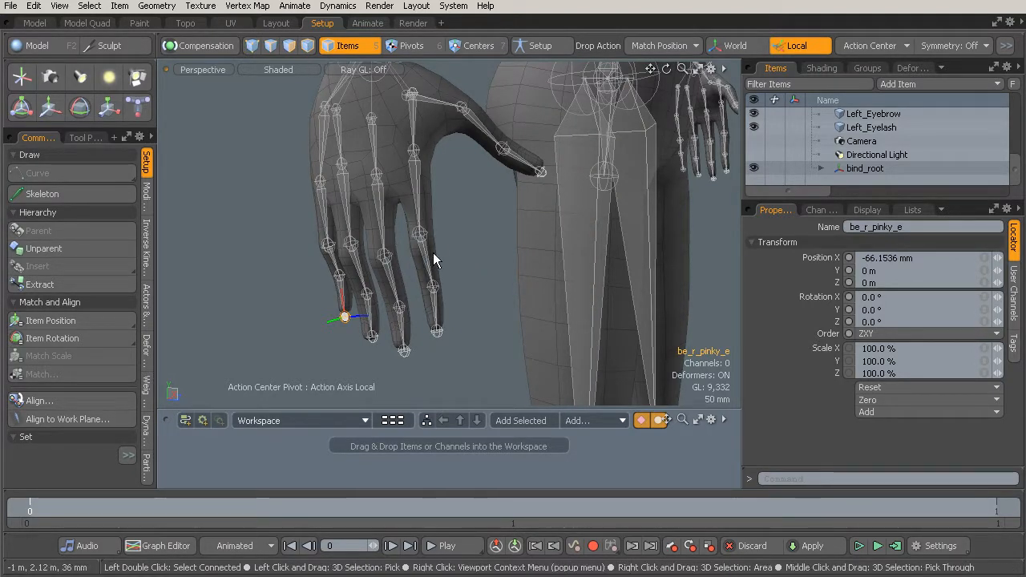
{"action": "left_click_drag", "start_coordinate": [424, 222], "coordinate": [484, 234], "text": "alt"}
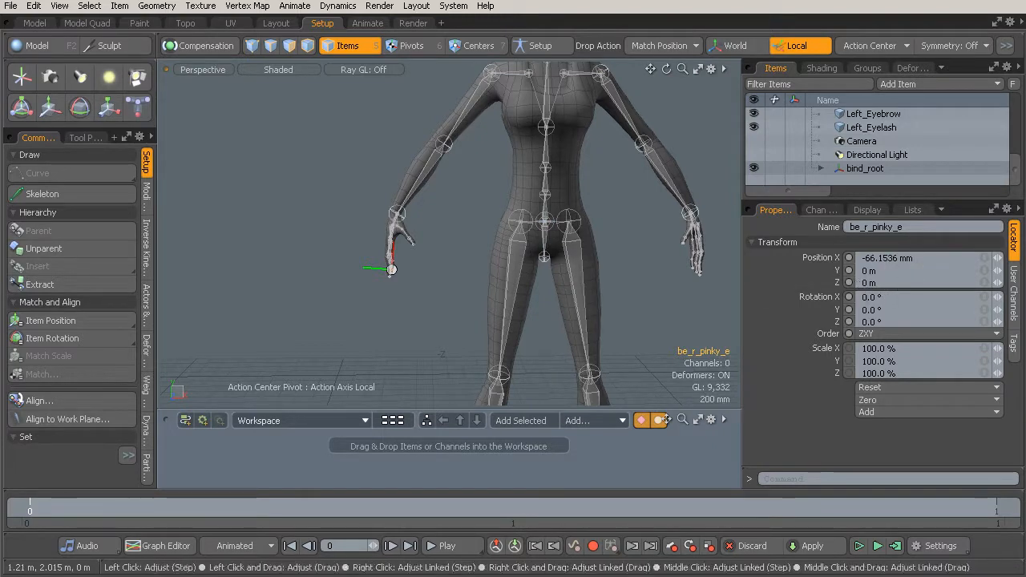
Step: Select the entire item hierarchy of bind_root and zero all transforms on its joints
{"action": "left_click_drag", "start_coordinate": [553, 234], "coordinate": [582, 236], "text": "ctrl+alt"}
{"action": "left_click", "coordinate": [889, 170]}
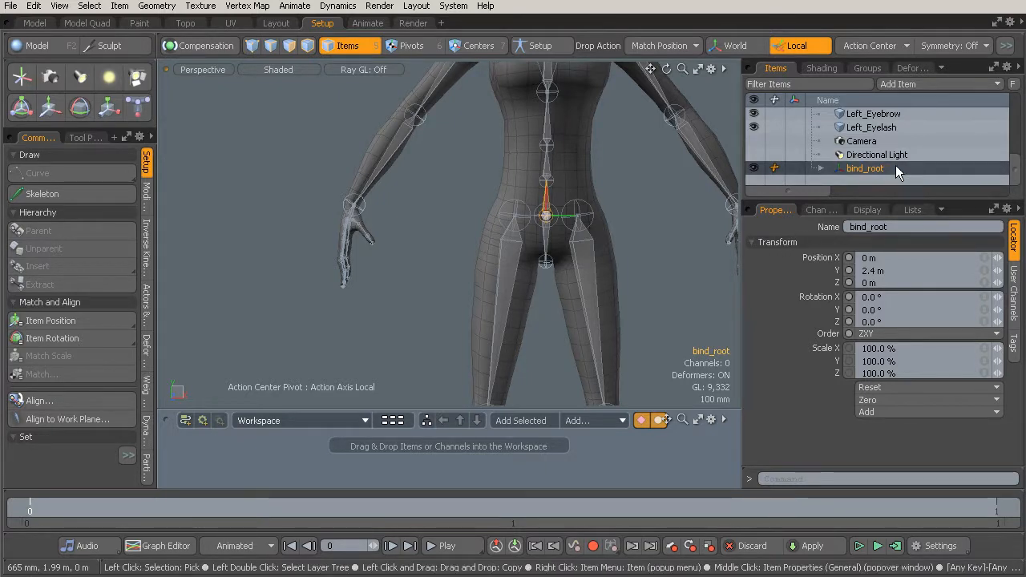
{"action": "right_click", "coordinate": [896, 165]}
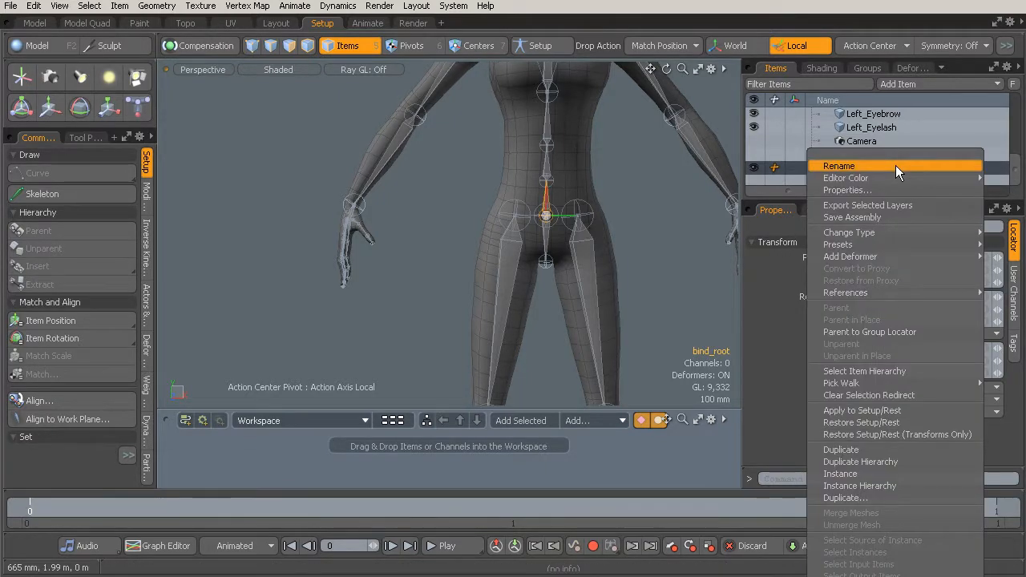
{"action": "left_click", "coordinate": [906, 371]}
{"action": "left_click_drag", "start_coordinate": [592, 224], "coordinate": [476, 206], "text": "ctrl+alt"}
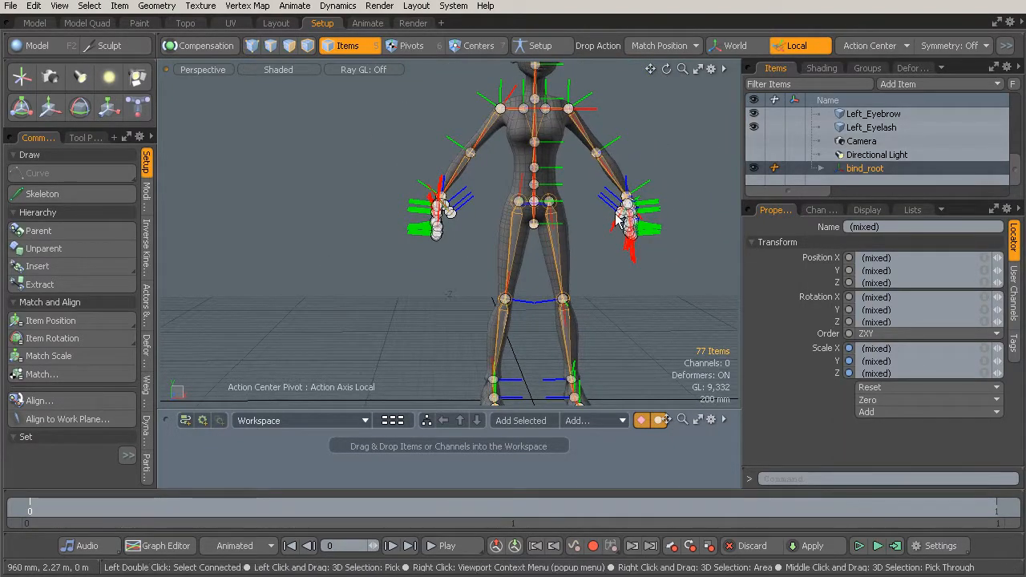
{"action": "left_click", "coordinate": [900, 400]}
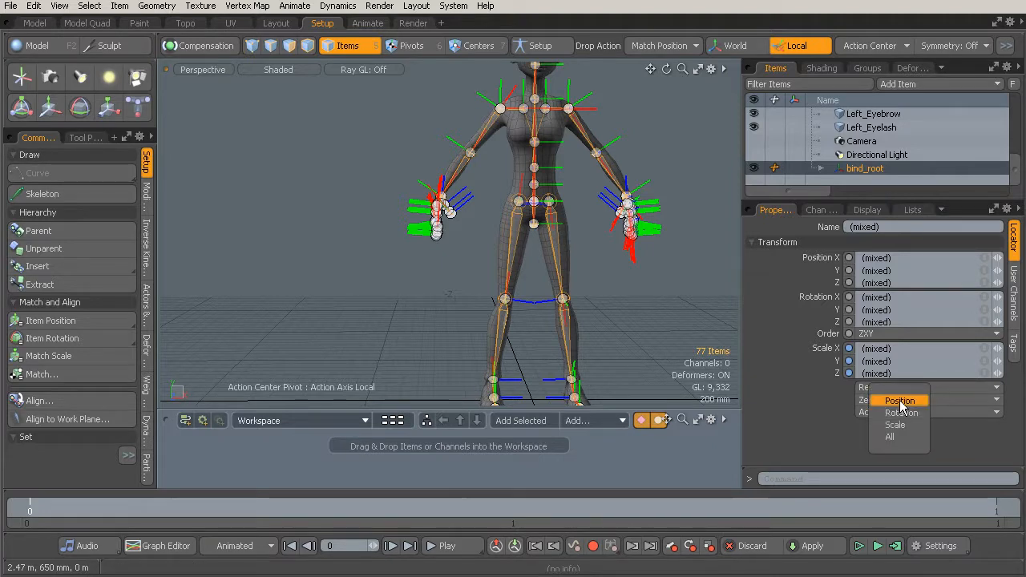
{"action": "left_click", "coordinate": [899, 437]}
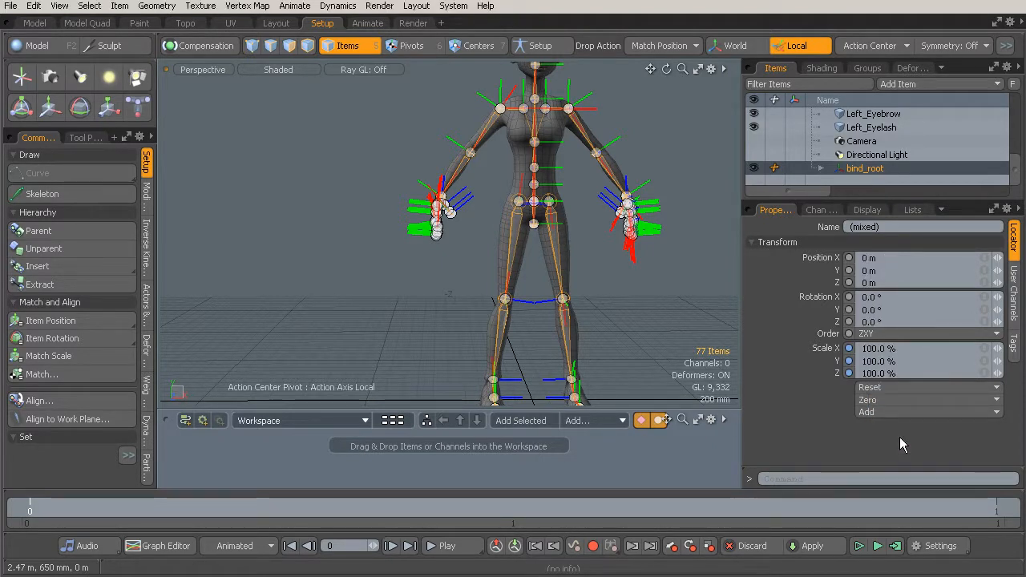
Step: Test-rotate the left thigh joint from its zeroed pose, undo the rotation and clear the selection
{"action": "left_click_drag", "start_coordinate": [570, 253], "coordinate": [569, 246], "text": "ctrl+alt"}
{"action": "left_click", "coordinate": [560, 246]}
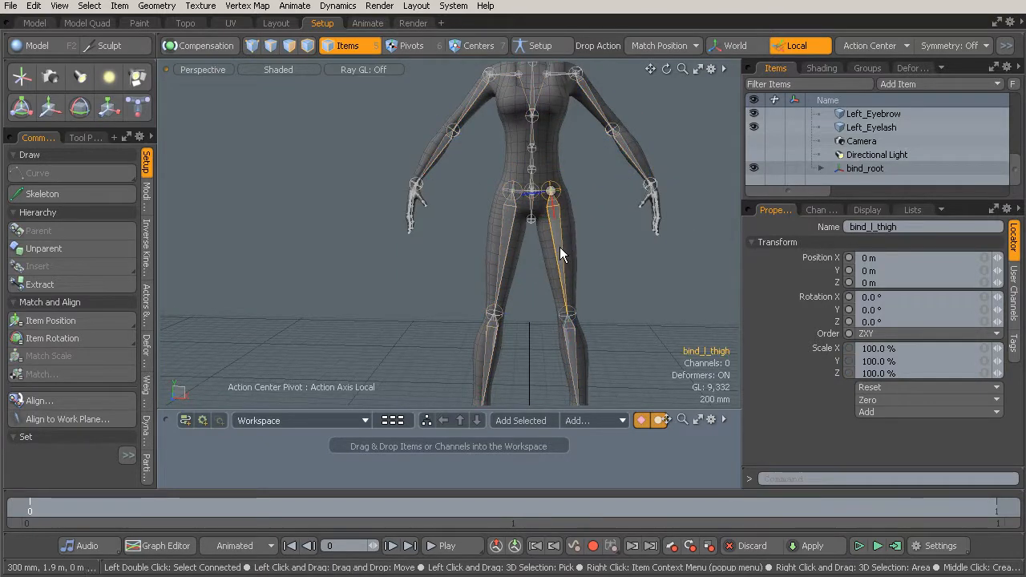
{"action": "key", "text": "e"}
{"action": "mouse_move", "coordinate": [593, 228]}
{"action": "left_mouse_down"}
{"action": "mouse_move", "coordinate": [629, 210]}
{"action": "mouse_move", "coordinate": [611, 192]}
{"action": "mouse_move", "coordinate": [579, 228]}
{"action": "mouse_move", "coordinate": [587, 238]}
{"action": "mouse_move", "coordinate": [599, 214]}
{"action": "left_mouse_up"}
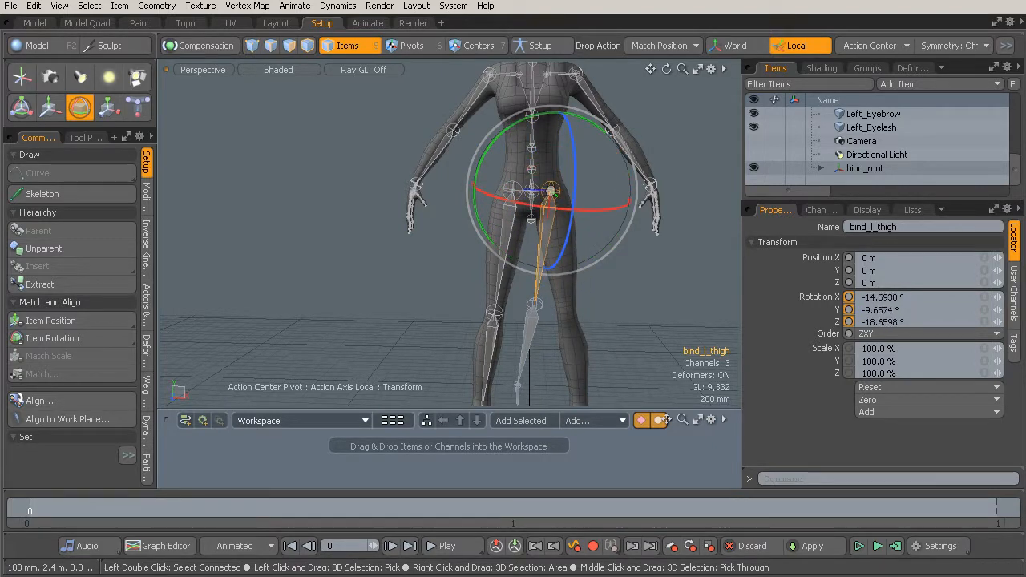
{"action": "key", "text": "ctrl+z"}
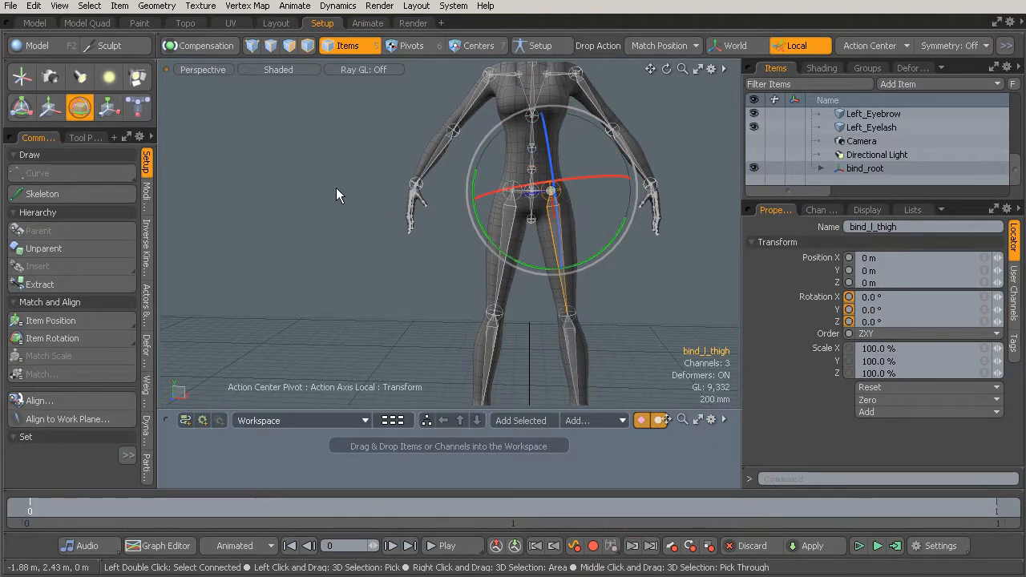
{"action": "key", "text": "q"}
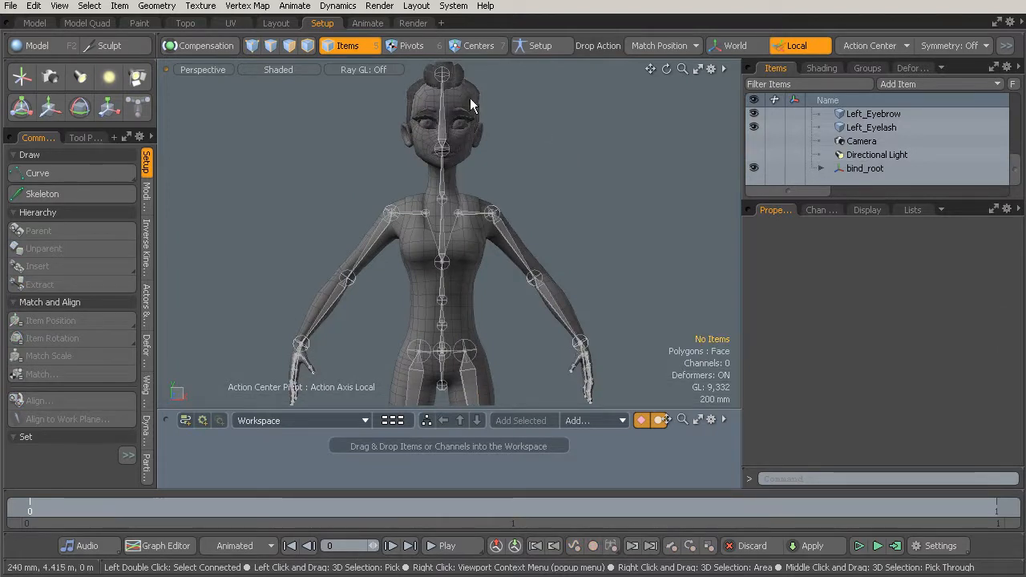
{"action": "left_click_drag", "start_coordinate": [468, 135], "coordinate": [507, 159], "text": "alt"}
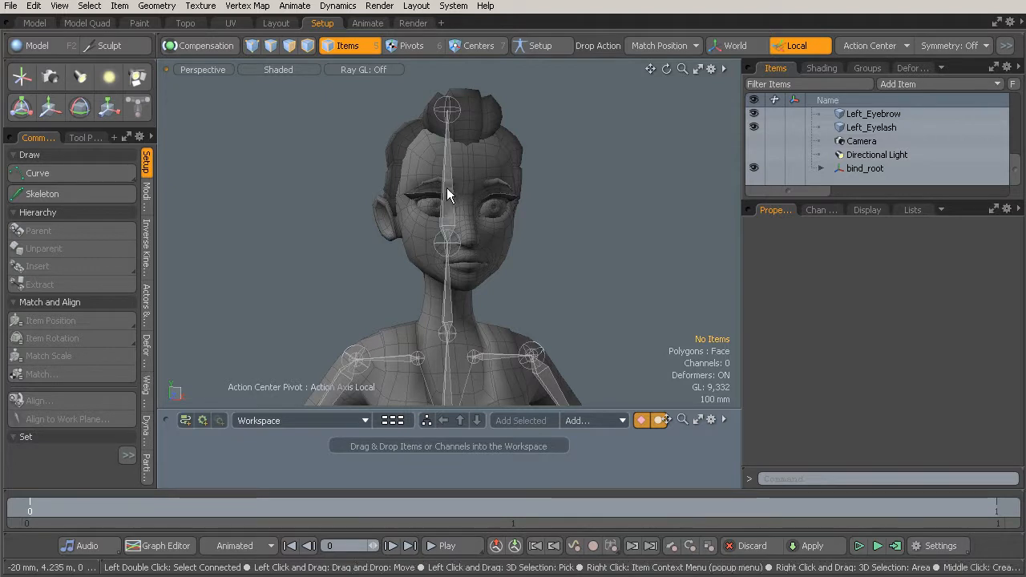
{"action": "left_click_drag", "start_coordinate": [494, 232], "coordinate": [510, 215], "text": "alt"}
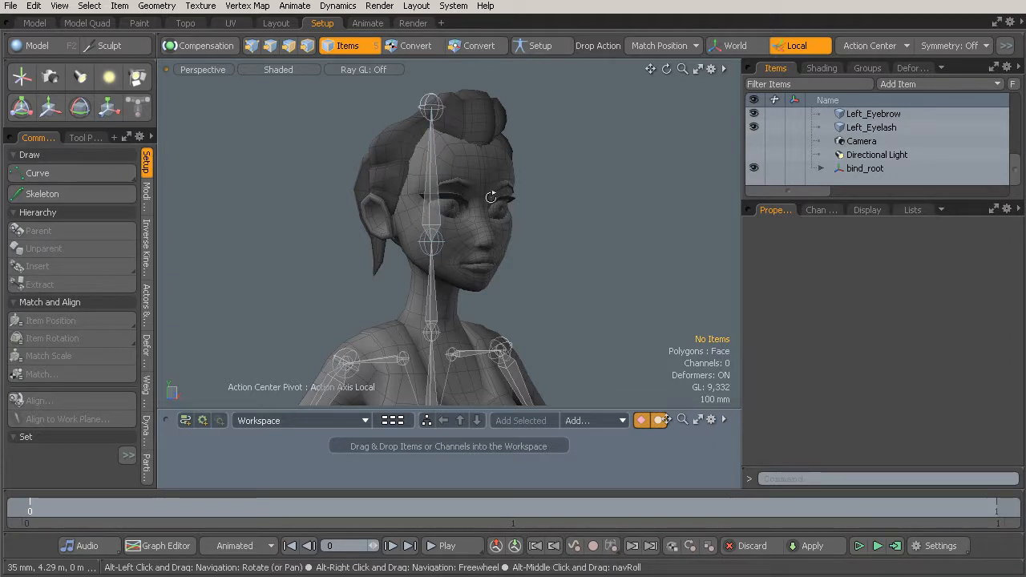
{"action": "left_click_drag", "start_coordinate": [432, 176], "coordinate": [431, 208], "text": "alt"}
{"action": "left_click_drag", "start_coordinate": [516, 242], "coordinate": [503, 180], "text": "alt"}
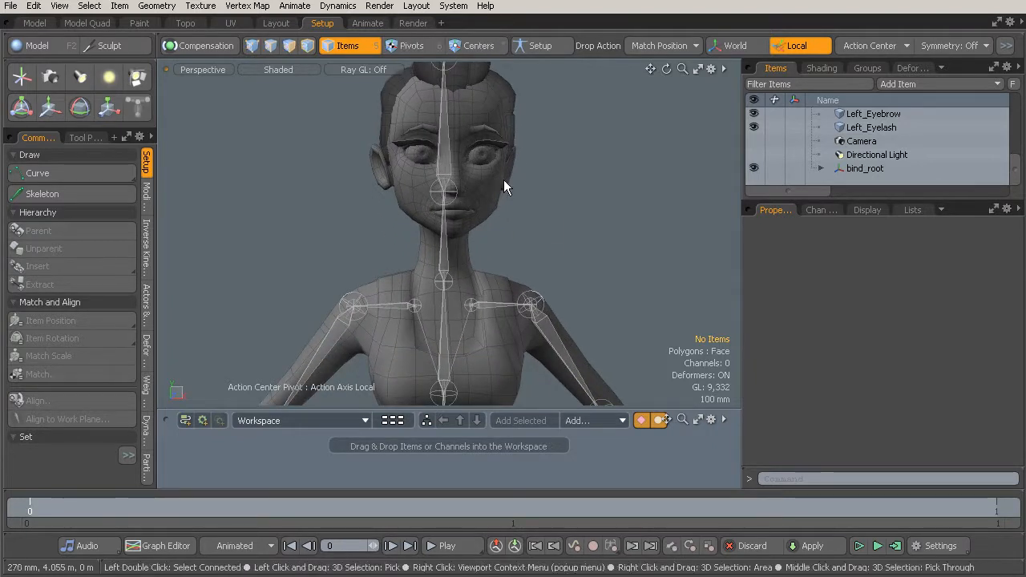
{"action": "left_click_drag", "start_coordinate": [437, 216], "coordinate": [481, 271], "text": "alt"}
{"action": "left_click_drag", "start_coordinate": [481, 271], "coordinate": [439, 215], "text": "alt+shift"}
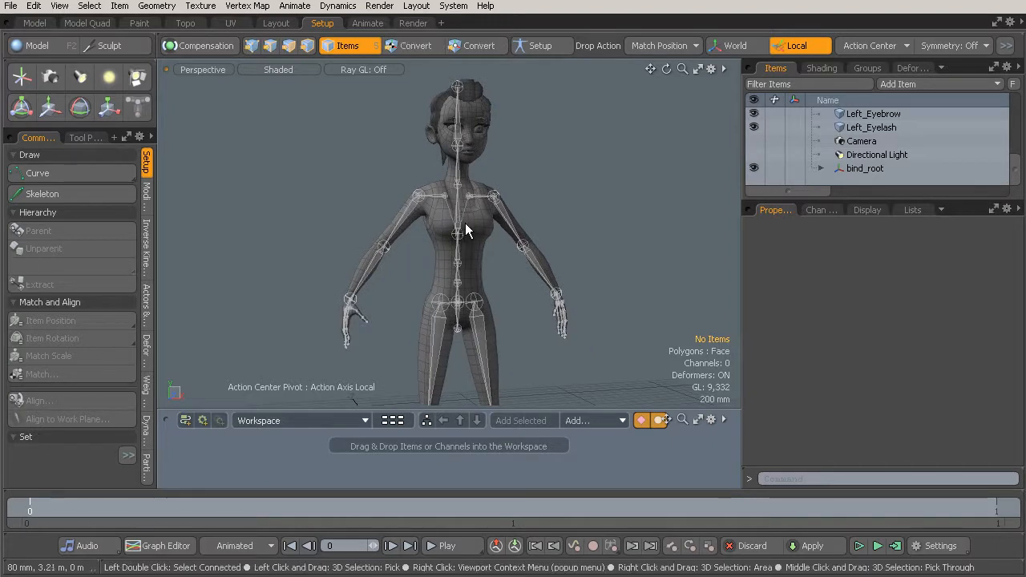
{"action": "left_click_drag", "start_coordinate": [459, 222], "coordinate": [486, 264], "text": "alt"}
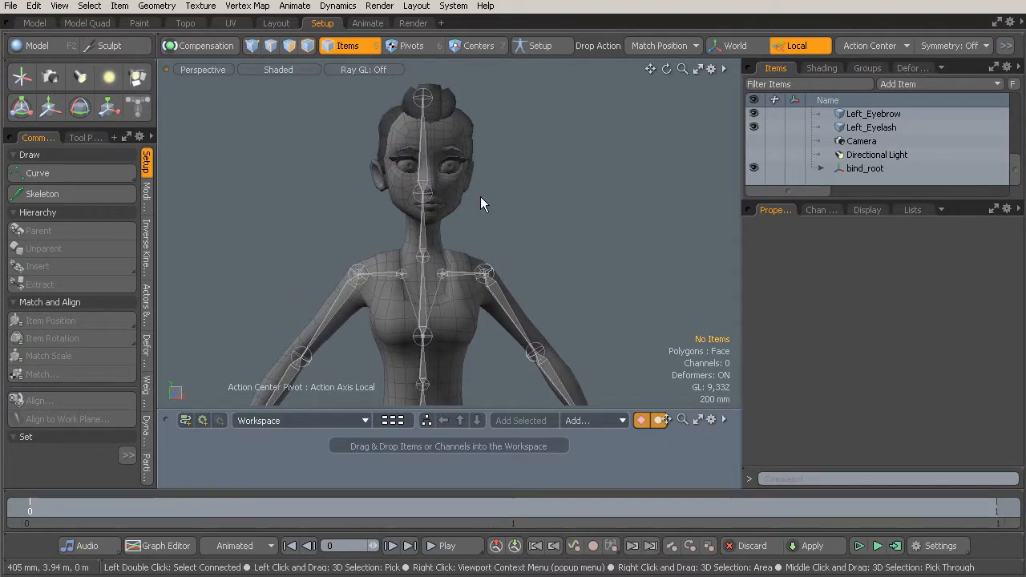
Step: Set Members Selectable to default for the mesh group
{"action": "left_click", "coordinate": [866, 69]}
{"action": "left_click", "coordinate": [895, 118]}
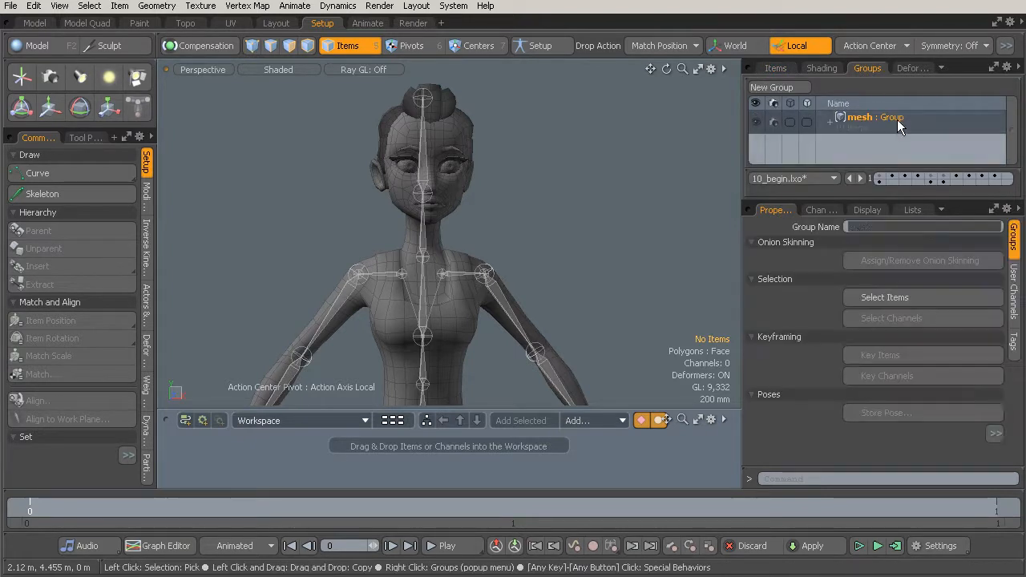
{"action": "right_click", "coordinate": [897, 119]}
{"action": "mouse_move", "coordinate": [921, 258]}
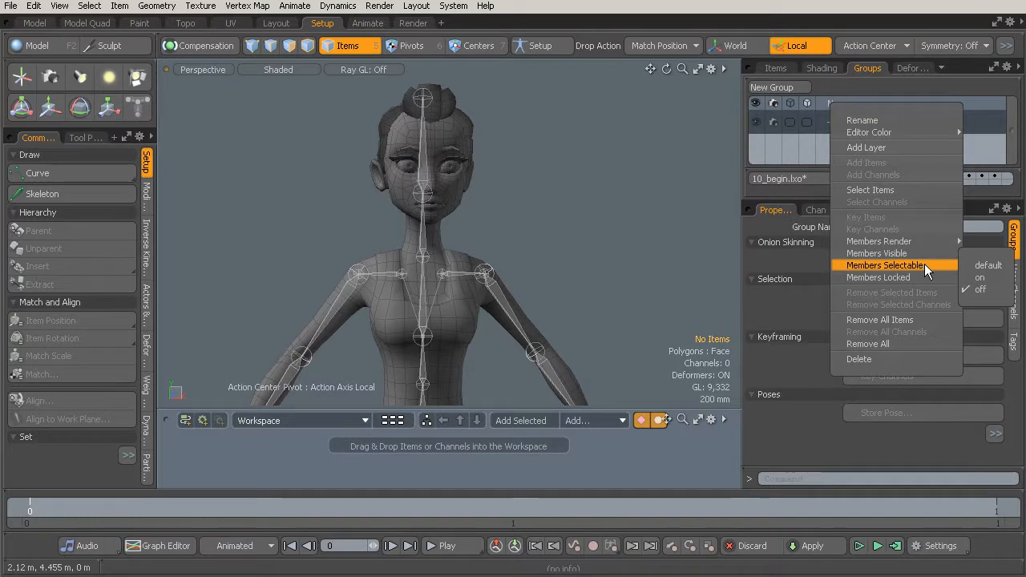
{"action": "left_click", "coordinate": [990, 267]}
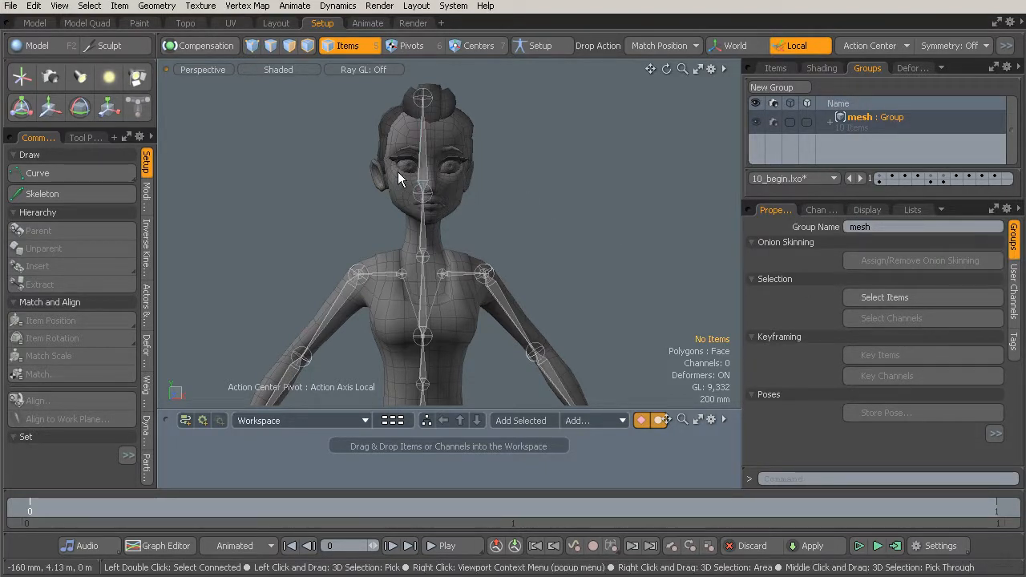
Step: Pick the left eyelash, body and both eyebrow meshes one after another to check that they are selectable
{"action": "left_click", "coordinate": [777, 70]}
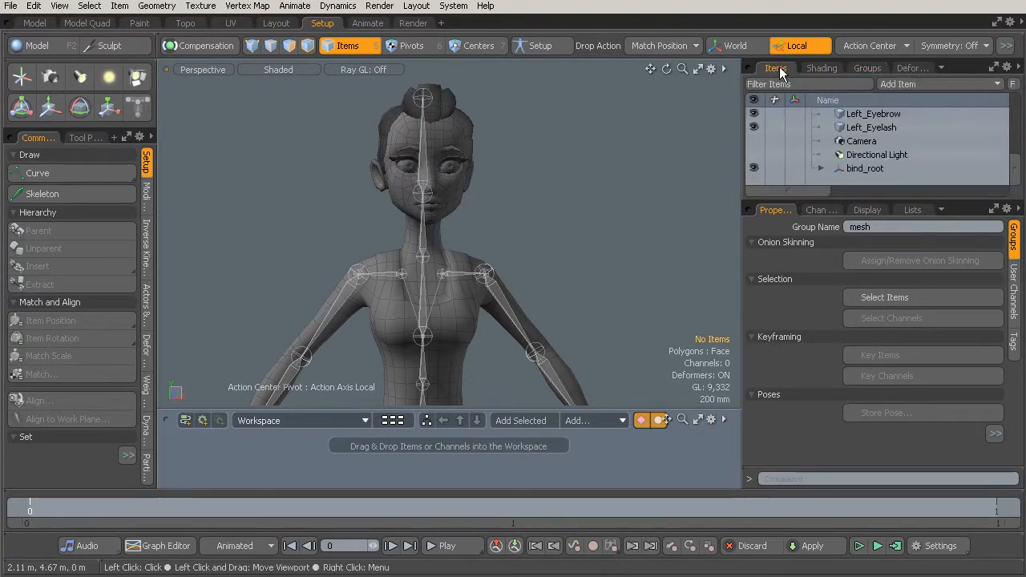
{"action": "left_click", "coordinate": [882, 126]}
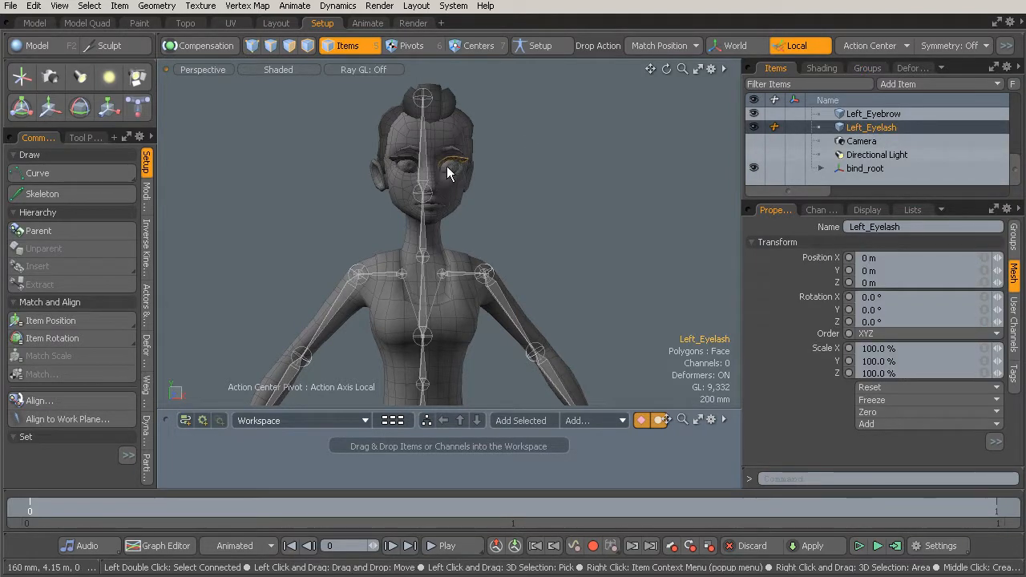
{"action": "mouse_move", "coordinate": [459, 169]}
{"action": "left_mouse_down", "text": "ctrl+alt"}
{"action": "mouse_move", "coordinate": [516, 133]}
{"action": "mouse_move", "coordinate": [462, 179]}
{"action": "left_mouse_up", "text": "ctrl+alt"}
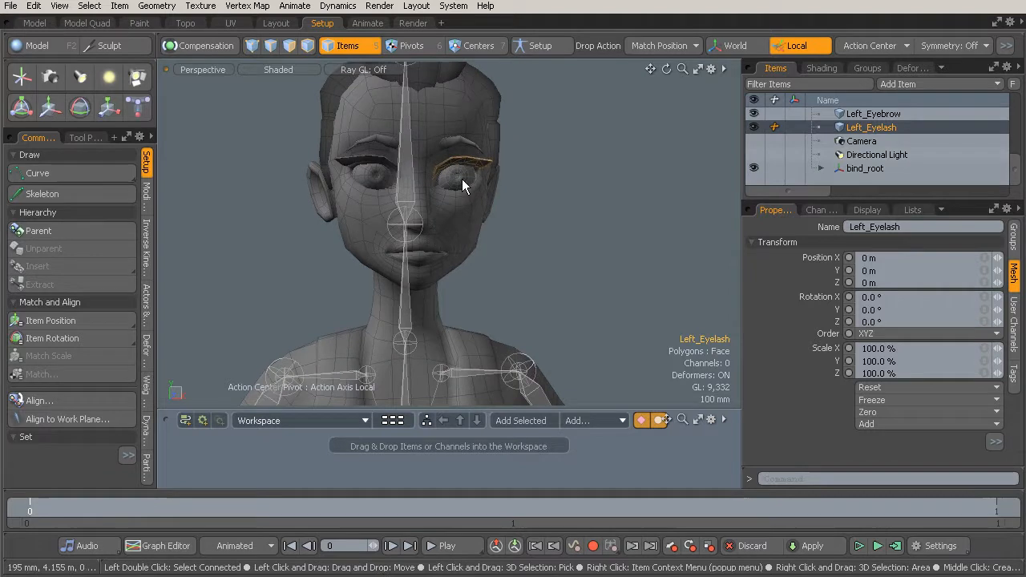
{"action": "left_click", "coordinate": [461, 179]}
{"action": "left_click", "coordinate": [442, 185]}
{"action": "left_click", "coordinate": [477, 149]}
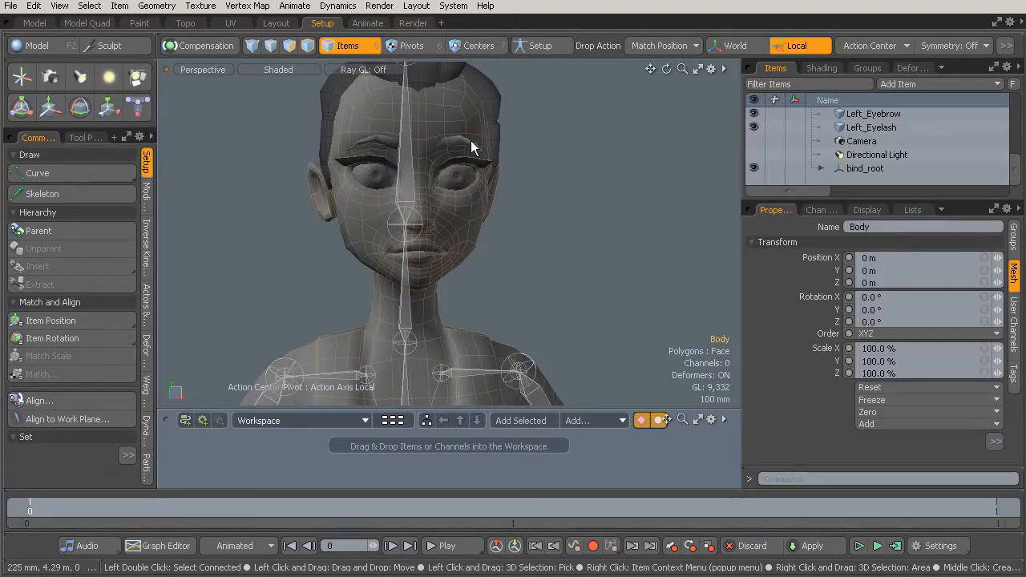
{"action": "left_click", "coordinate": [463, 142]}
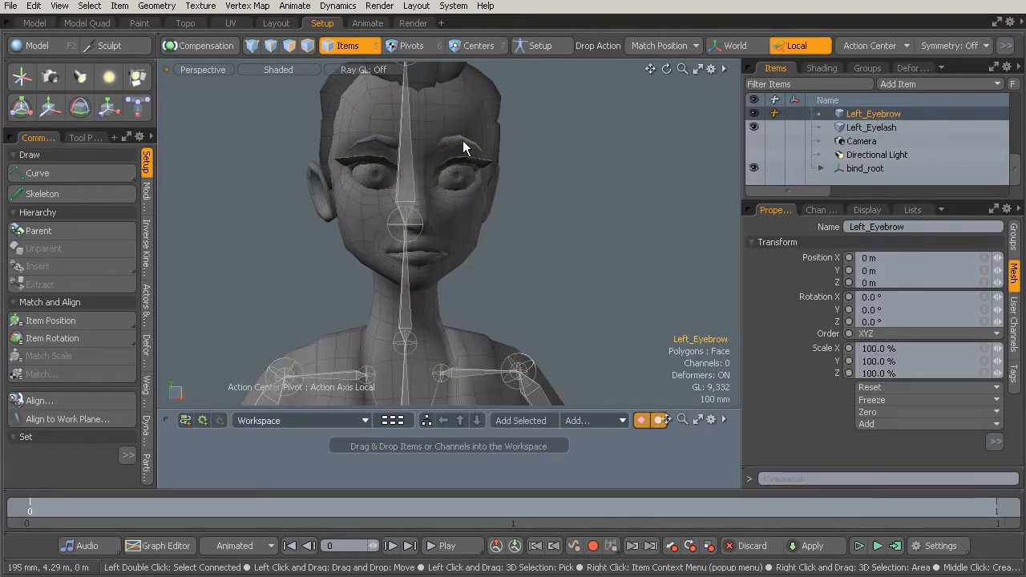
{"action": "left_click", "coordinate": [362, 144]}
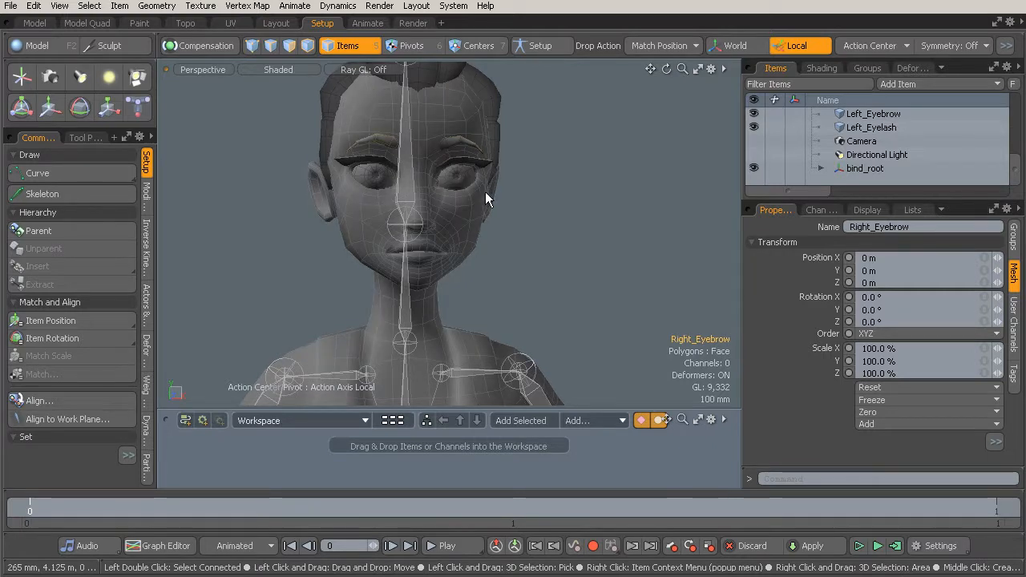
Step: Select both eyes, eyelashes and eyebrows and the hair mesh, and add the head joint to the selection
{"action": "left_click", "coordinate": [361, 171]}
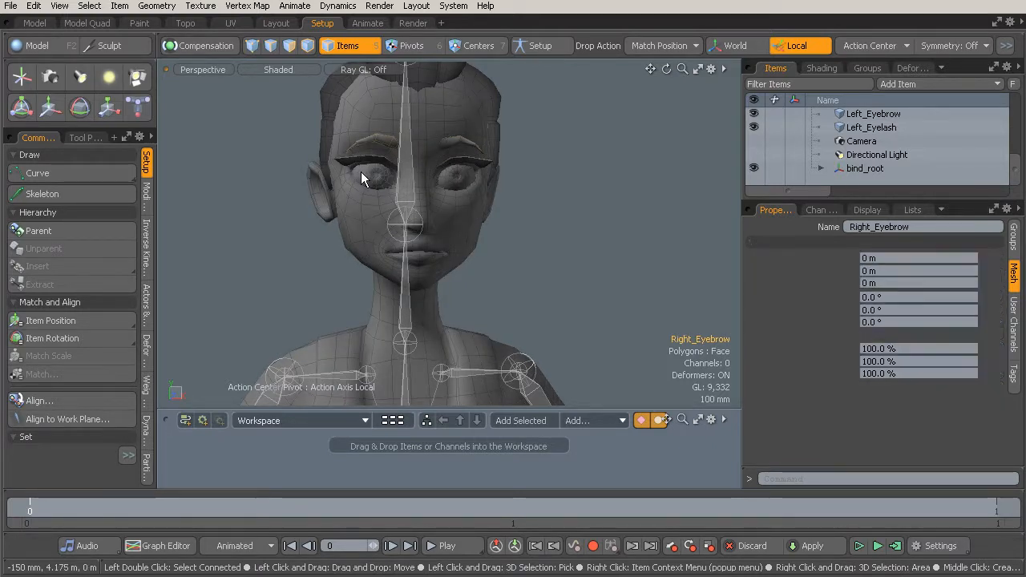
{"action": "left_click", "coordinate": [459, 174], "text": "shift"}
{"action": "left_click", "coordinate": [479, 163], "text": "shift"}
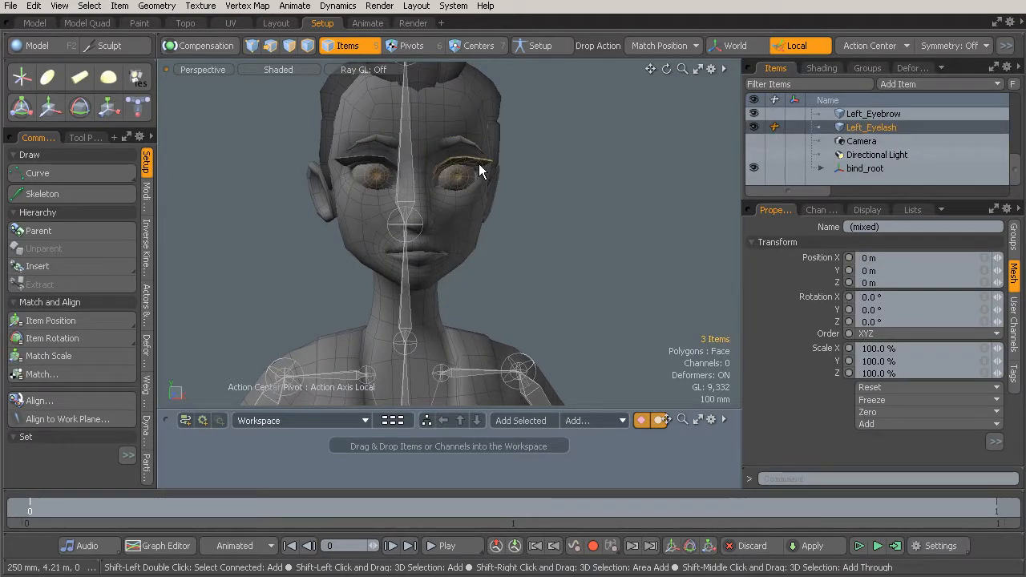
{"action": "left_click", "coordinate": [348, 163], "text": "shift"}
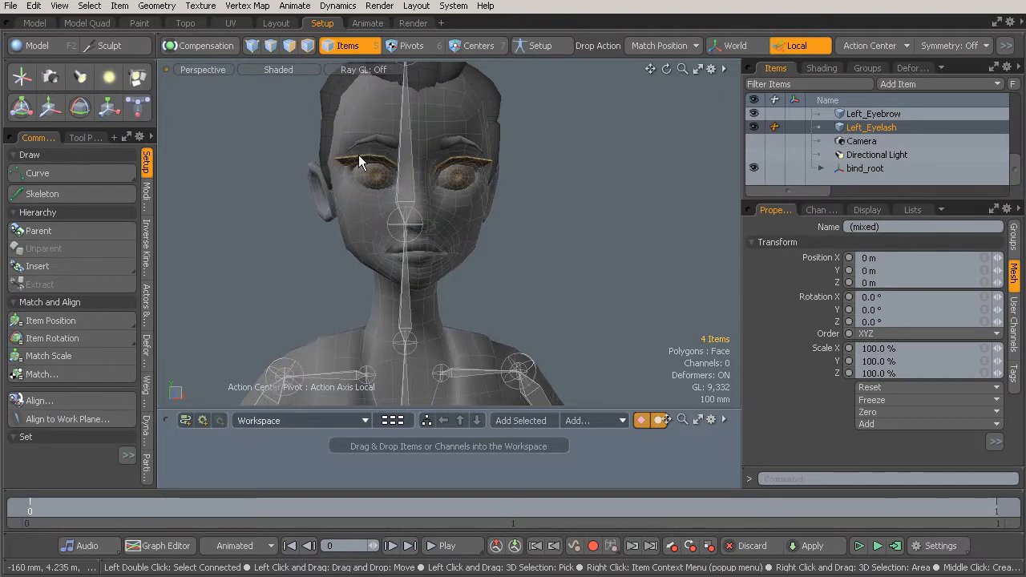
{"action": "left_click", "coordinate": [379, 147], "text": "shift"}
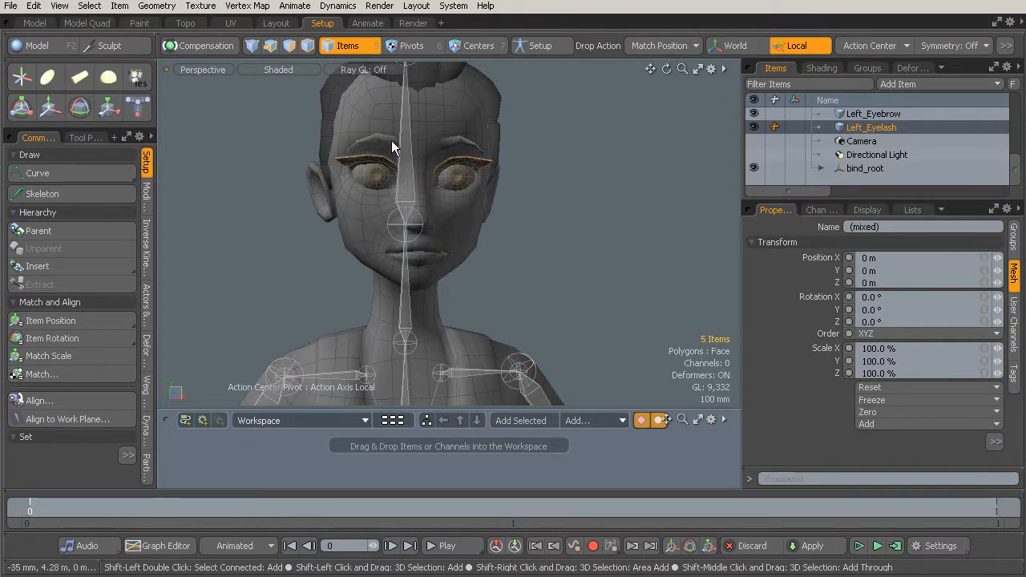
{"action": "left_click", "coordinate": [458, 147], "text": "shift"}
{"action": "left_click", "coordinate": [439, 78], "text": "shift"}
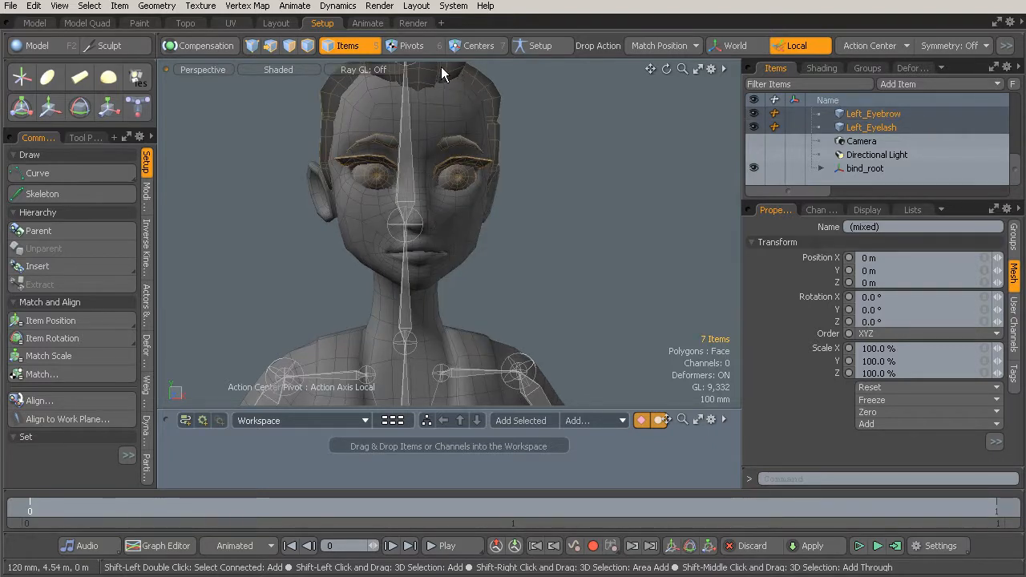
{"action": "left_click_drag", "start_coordinate": [404, 177], "coordinate": [471, 206], "text": "alt"}
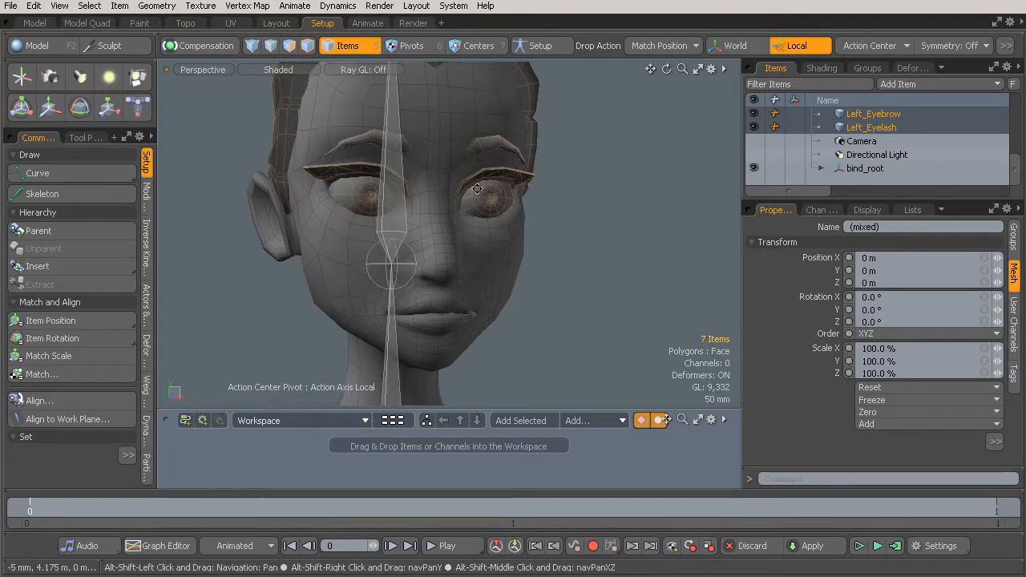
{"action": "left_click", "coordinate": [393, 133], "text": "shift"}
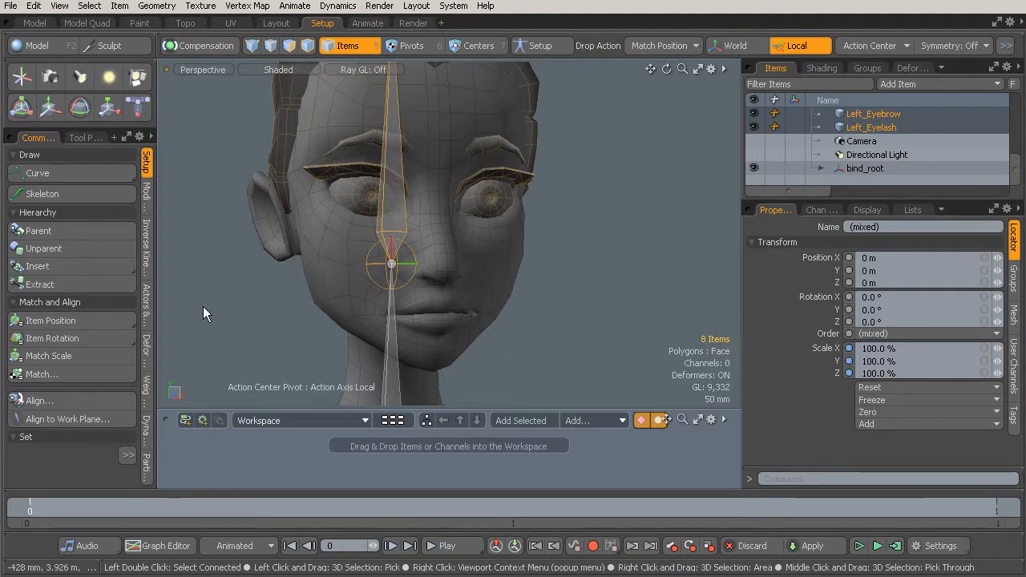
Step: Turn on Setup mode and open the Bind options for the selected head meshes and head joint
{"action": "left_click", "coordinate": [145, 352]}
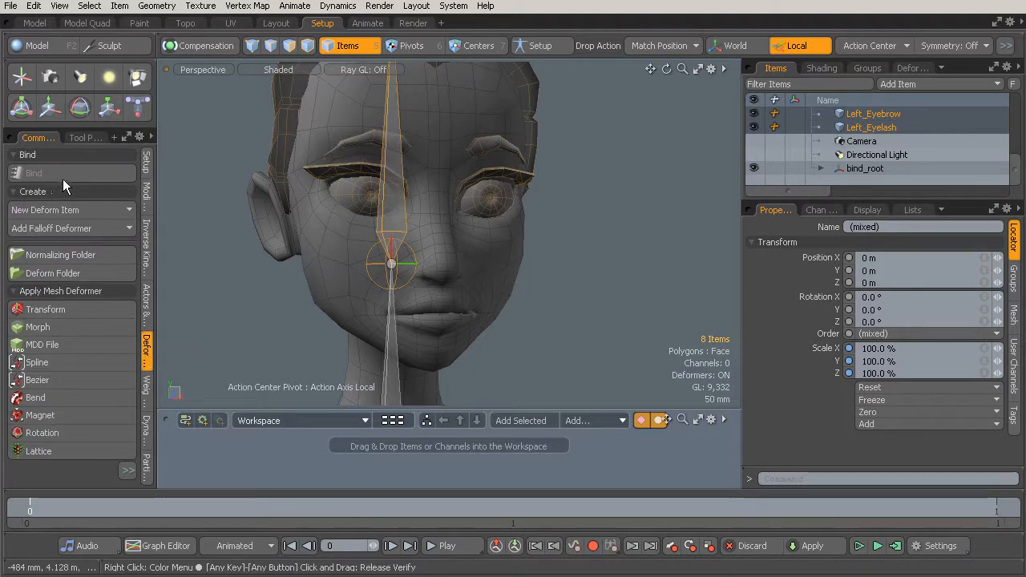
{"action": "left_click", "coordinate": [555, 46]}
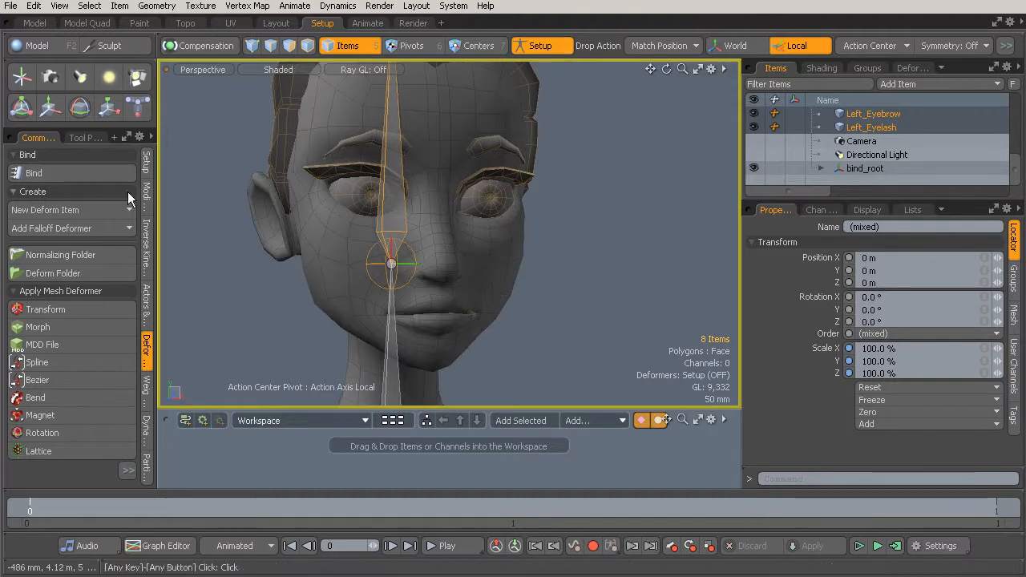
{"action": "left_click", "coordinate": [66, 172]}
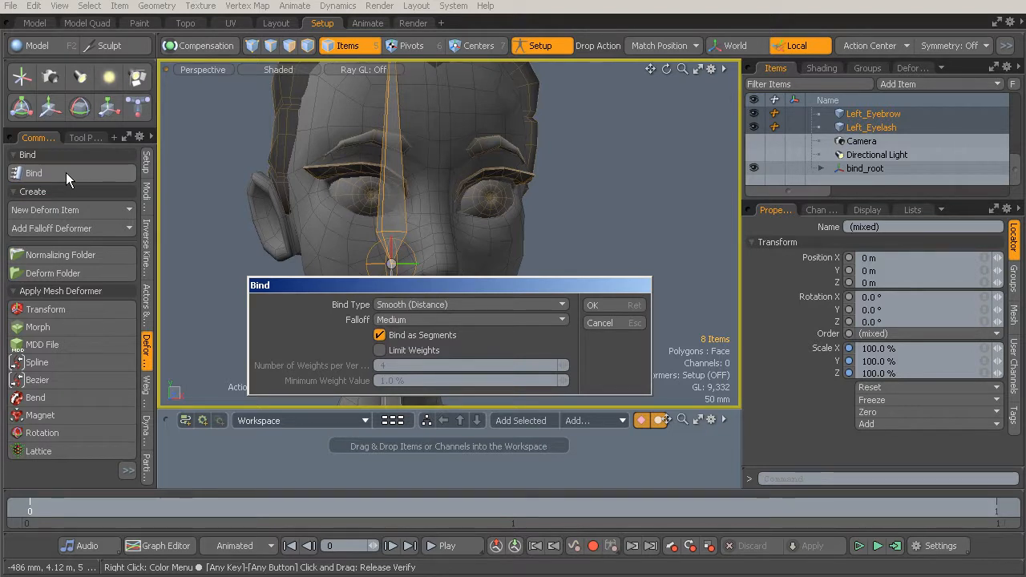
{"action": "left_click_drag", "start_coordinate": [347, 287], "coordinate": [346, 216]}
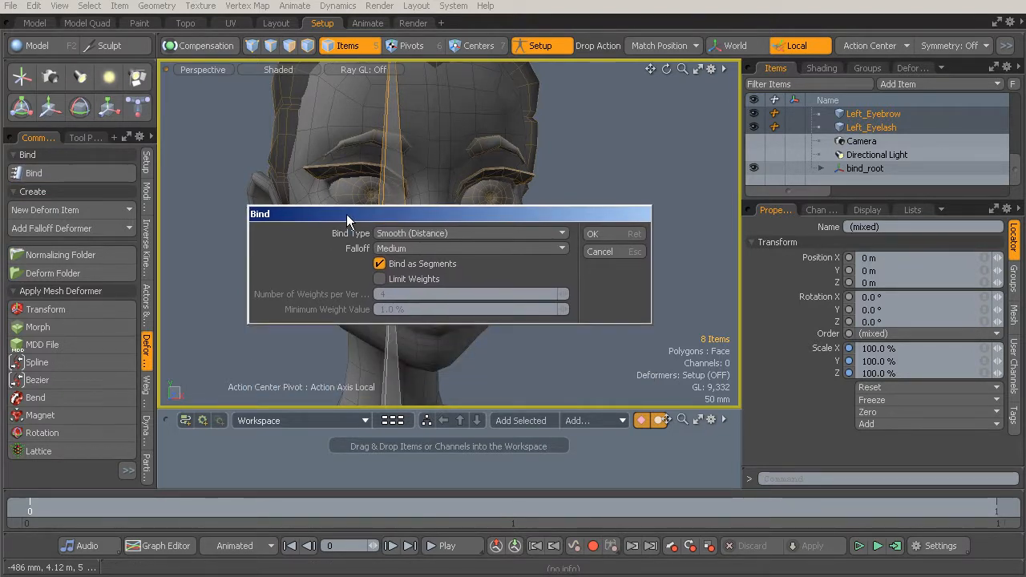
Step: Examine the available bind types, including Rigid, Smooth and Heat, without changing the current choice
{"action": "left_click", "coordinate": [429, 234]}
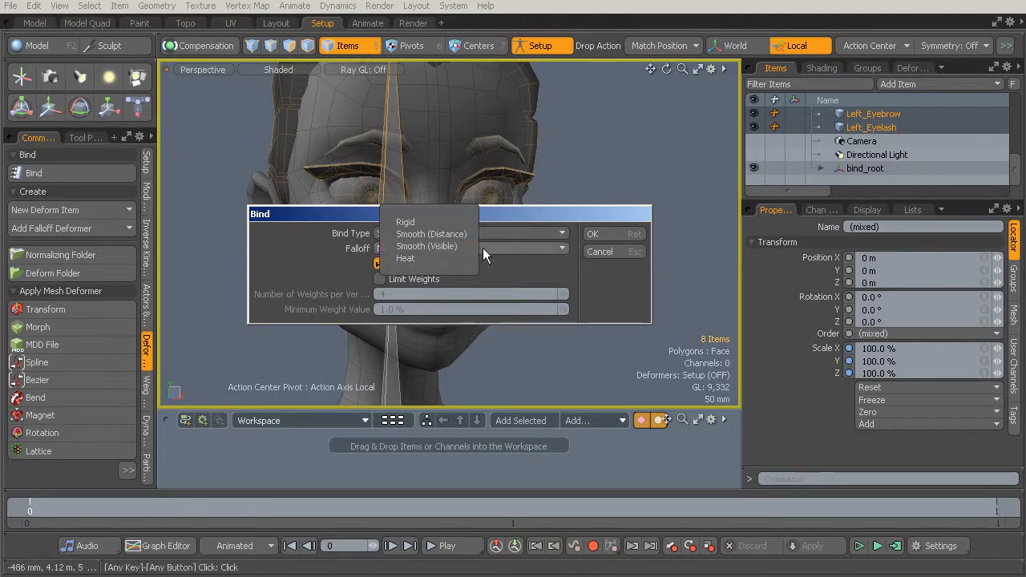
{"action": "left_click", "coordinate": [523, 215]}
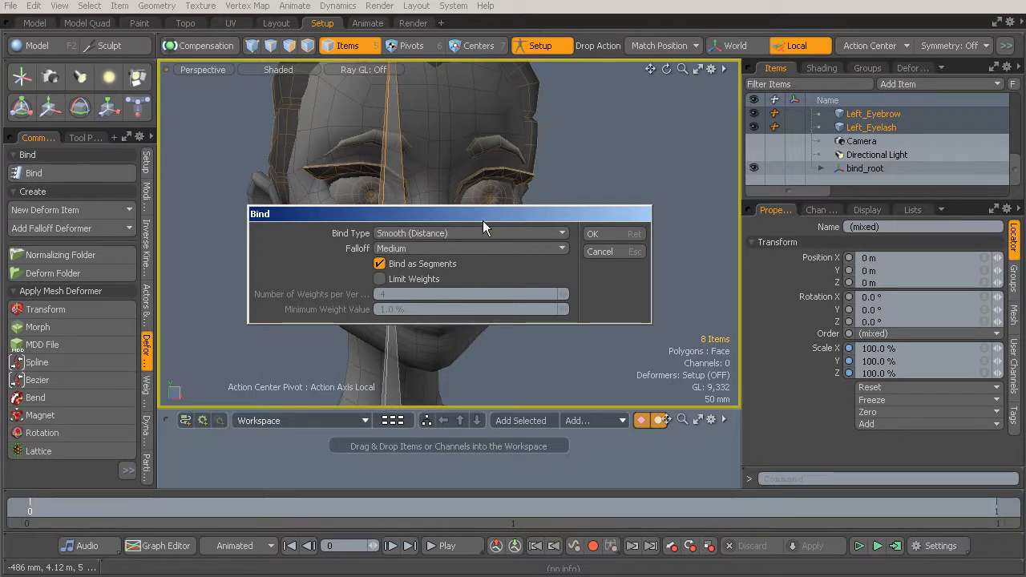
{"action": "left_click_drag", "start_coordinate": [495, 215], "coordinate": [497, 206]}
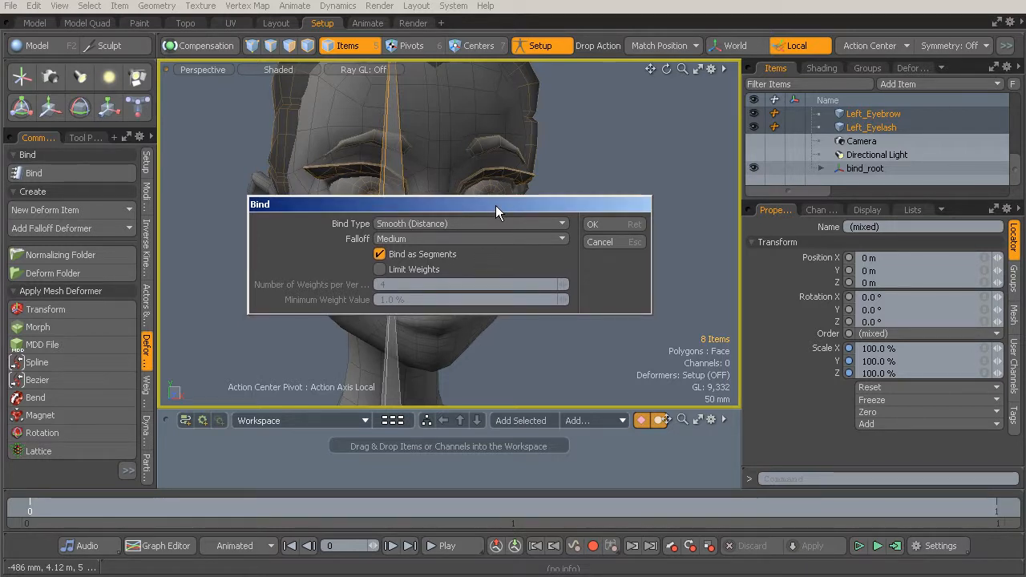
{"action": "left_click", "coordinate": [440, 224]}
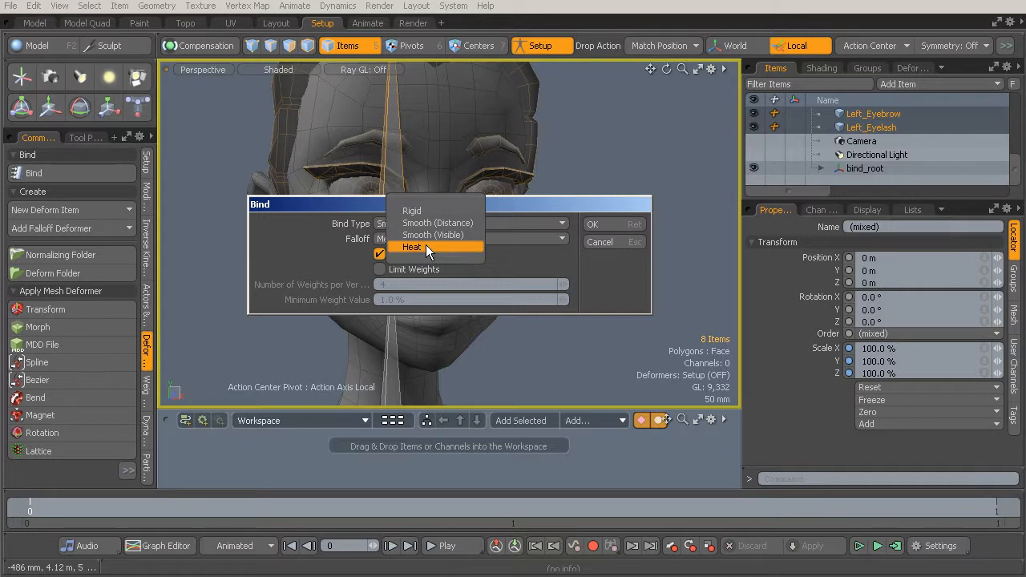
{"action": "left_click", "coordinate": [532, 203]}
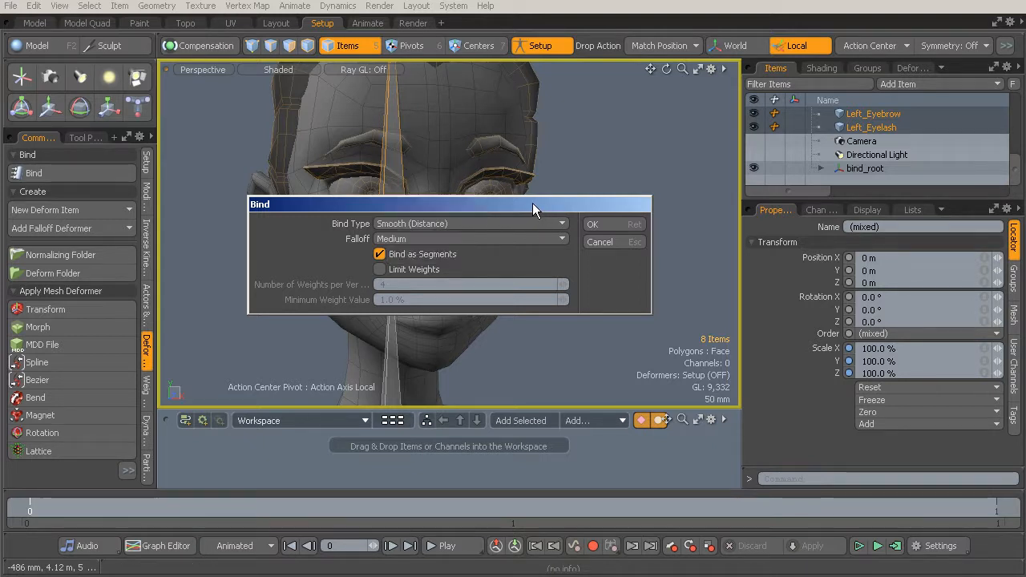
{"action": "left_click", "coordinate": [453, 220]}
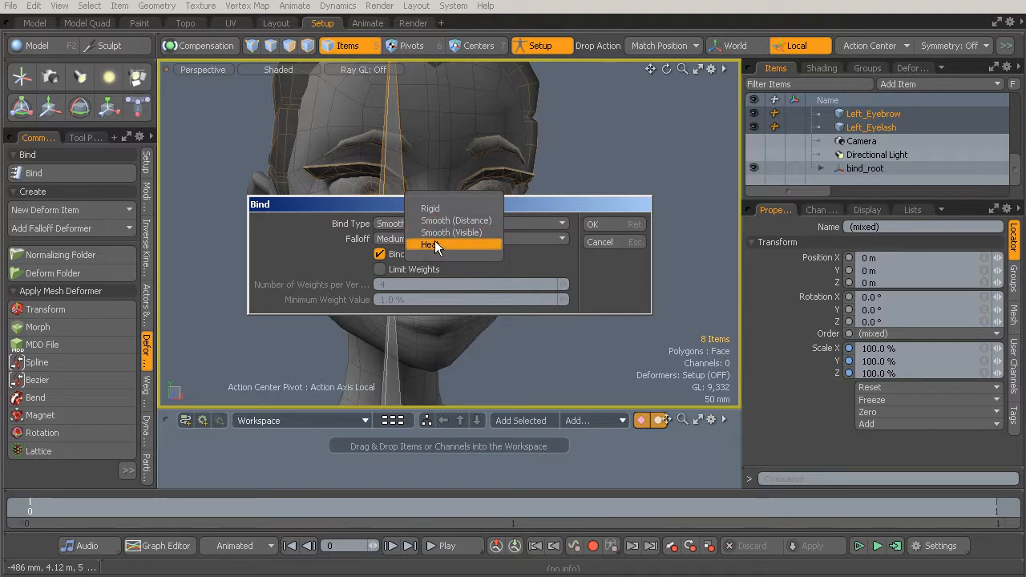
{"action": "left_click", "coordinate": [356, 202]}
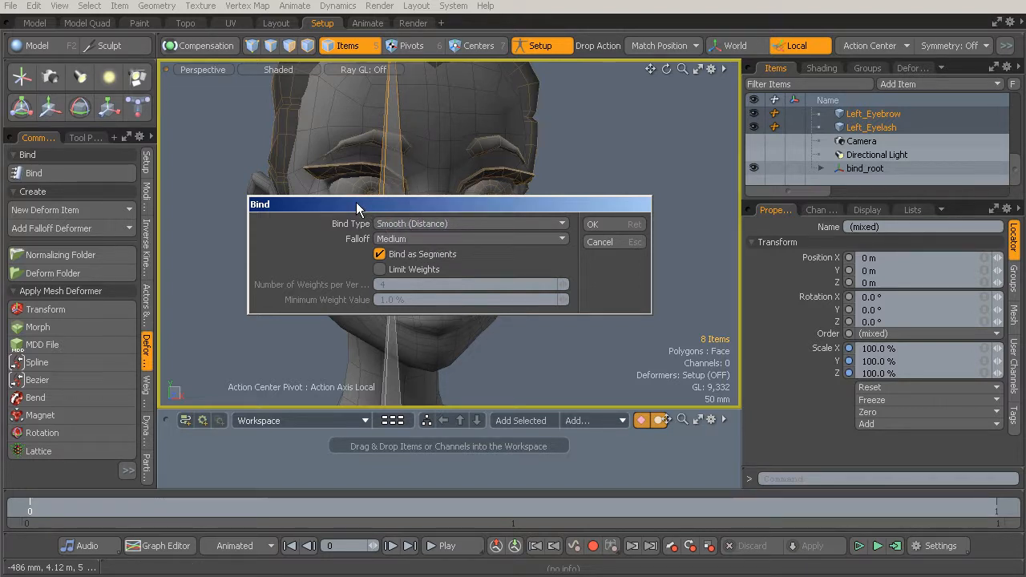
{"action": "mouse_move", "coordinate": [356, 202]}
{"action": "left_mouse_down"}
{"action": "mouse_move", "coordinate": [400, 177]}
{"action": "mouse_move", "coordinate": [358, 191]}
{"action": "mouse_move", "coordinate": [356, 211]}
{"action": "left_mouse_up"}
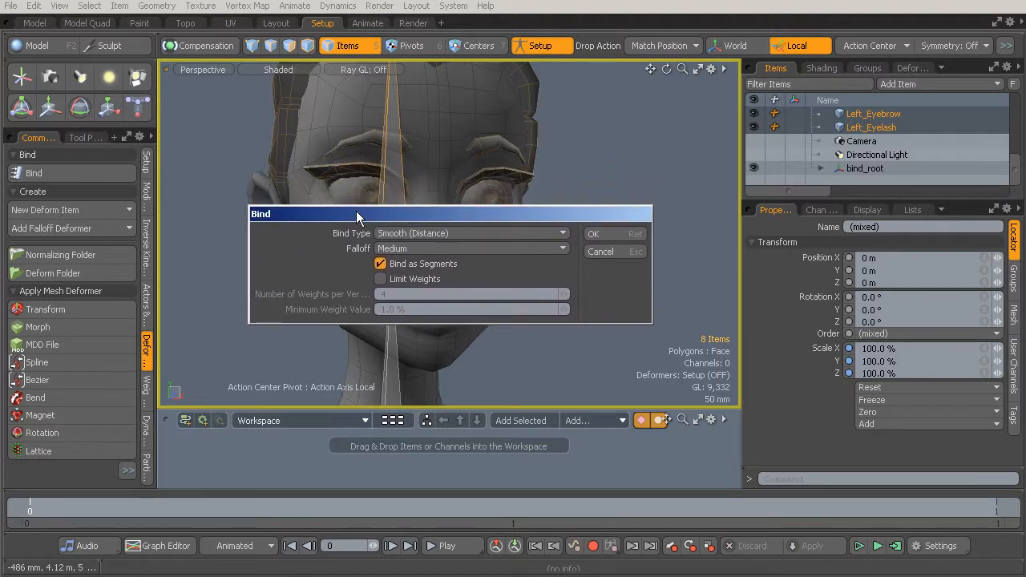
{"action": "left_click", "coordinate": [456, 231]}
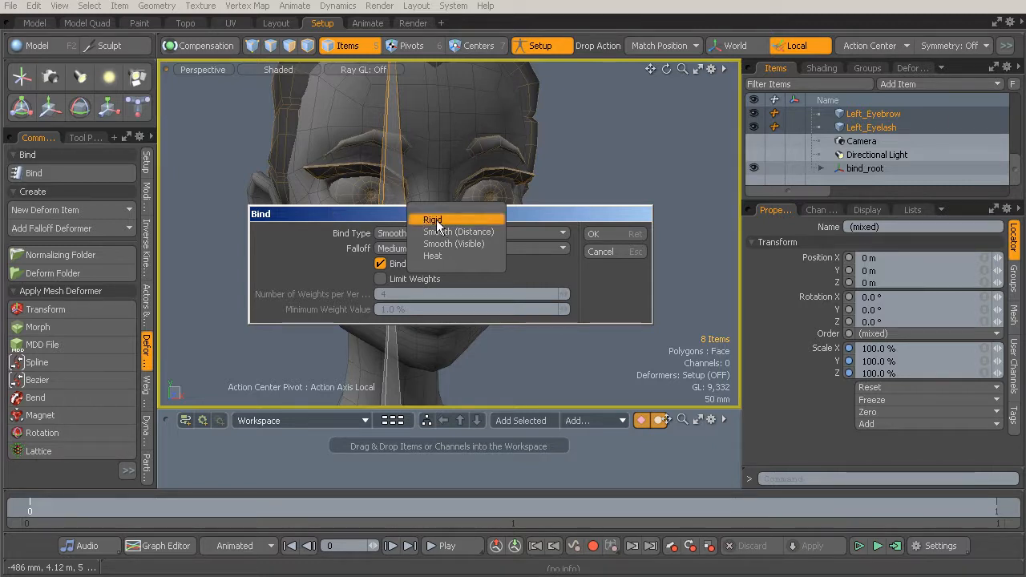
{"action": "left_click", "coordinate": [364, 213]}
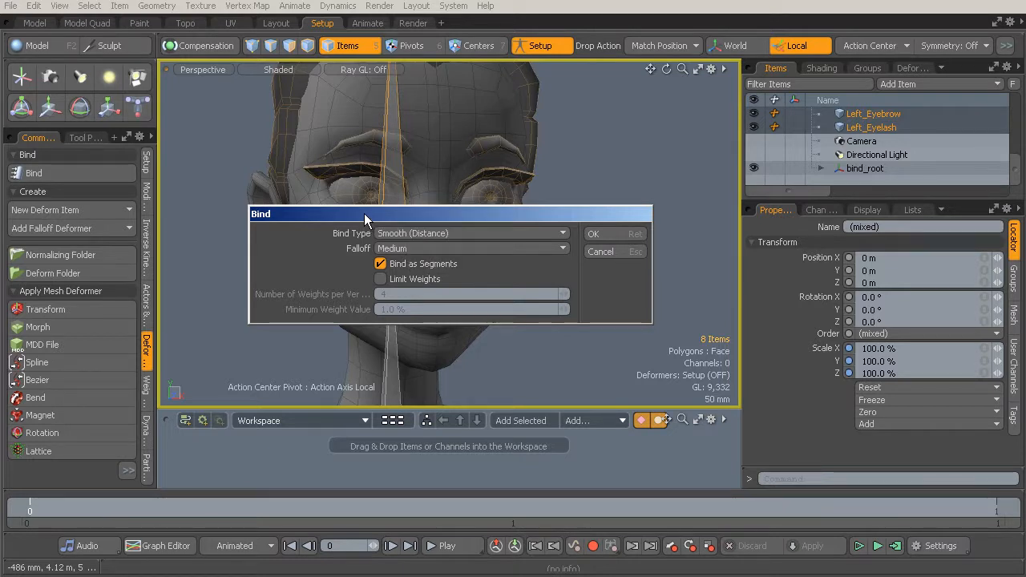
{"action": "mouse_move", "coordinate": [367, 213]}
{"action": "left_mouse_down"}
{"action": "mouse_move", "coordinate": [340, 197]}
{"action": "mouse_move", "coordinate": [361, 214]}
{"action": "left_mouse_up"}
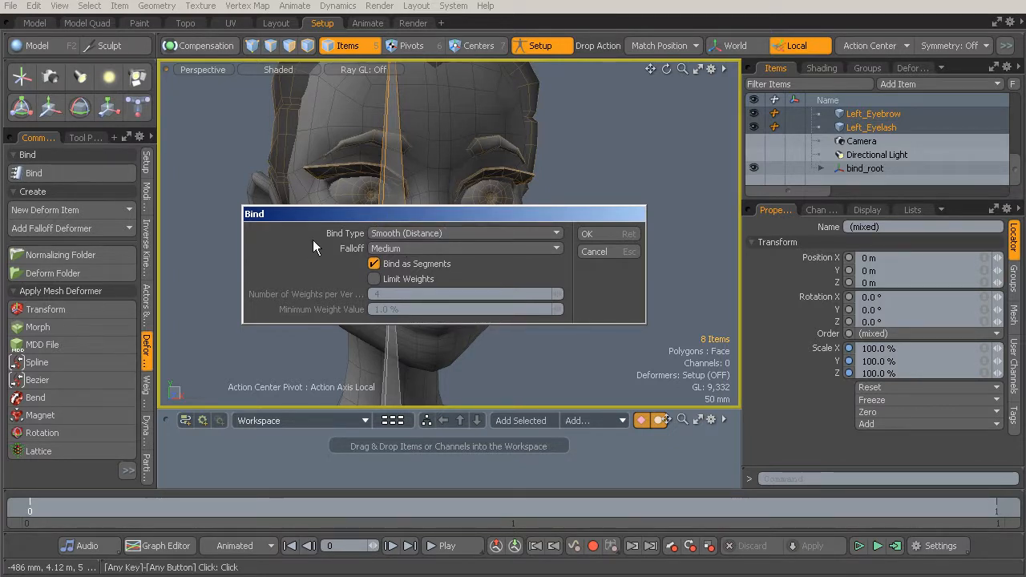
Step: Examine the Falloff choices in the Bind options and uncover the head joint behind the dialog
{"action": "left_click_drag", "start_coordinate": [440, 216], "coordinate": [418, 207]}
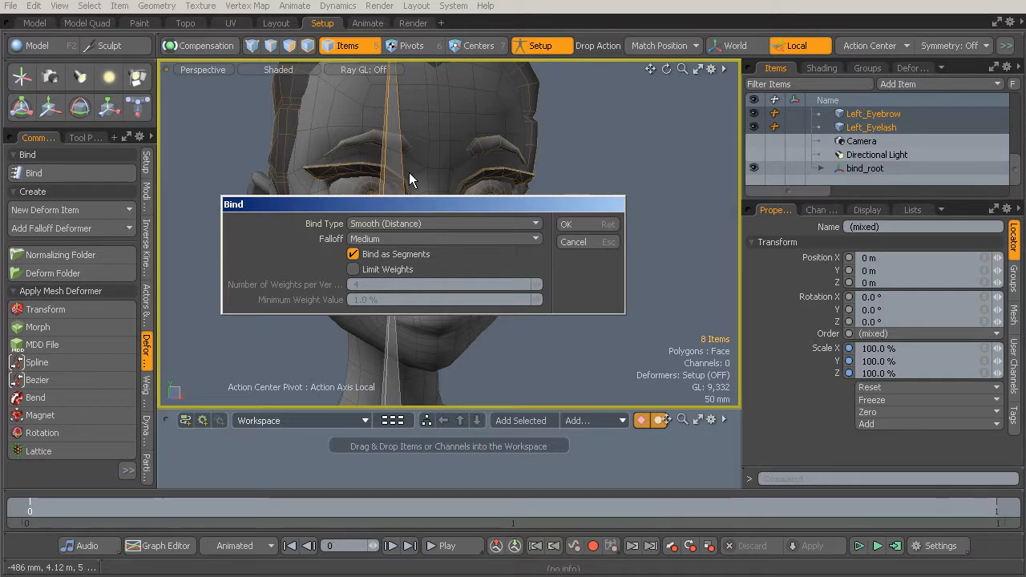
{"action": "left_click", "coordinate": [402, 240]}
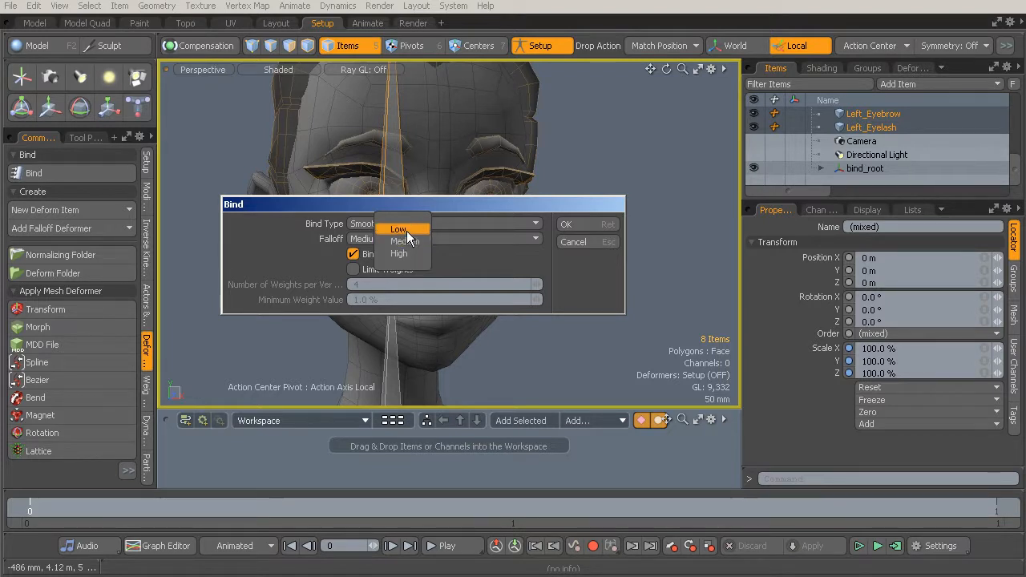
{"action": "left_click", "coordinate": [460, 201]}
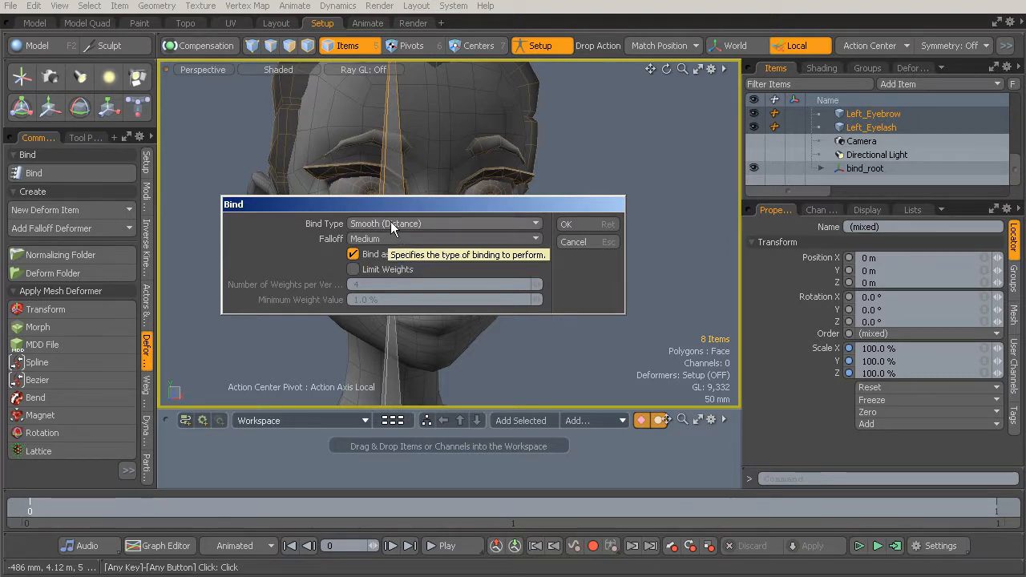
{"action": "left_click_drag", "start_coordinate": [408, 207], "coordinate": [391, 287]}
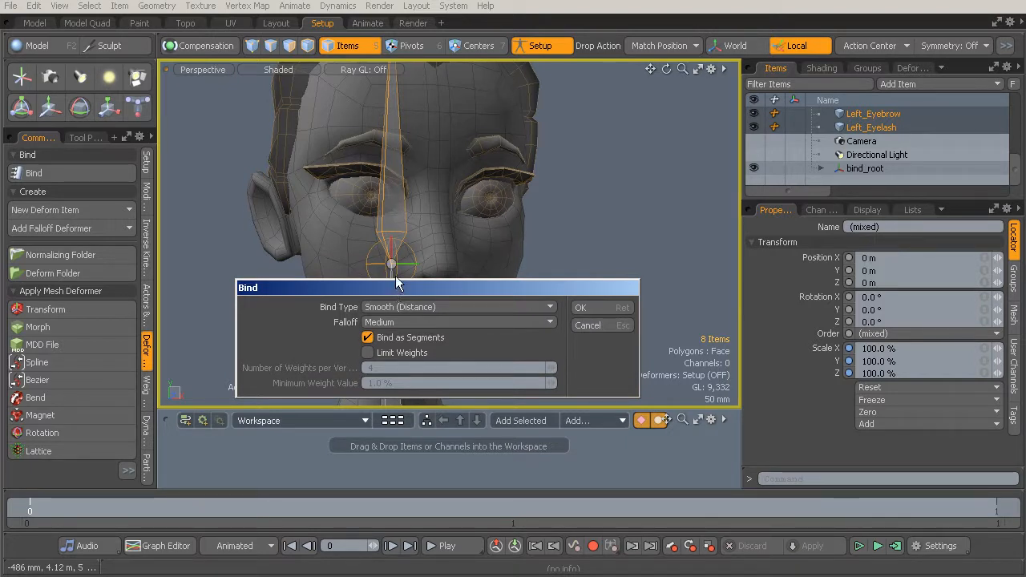
{"action": "left_click_drag", "start_coordinate": [401, 285], "coordinate": [363, 301]}
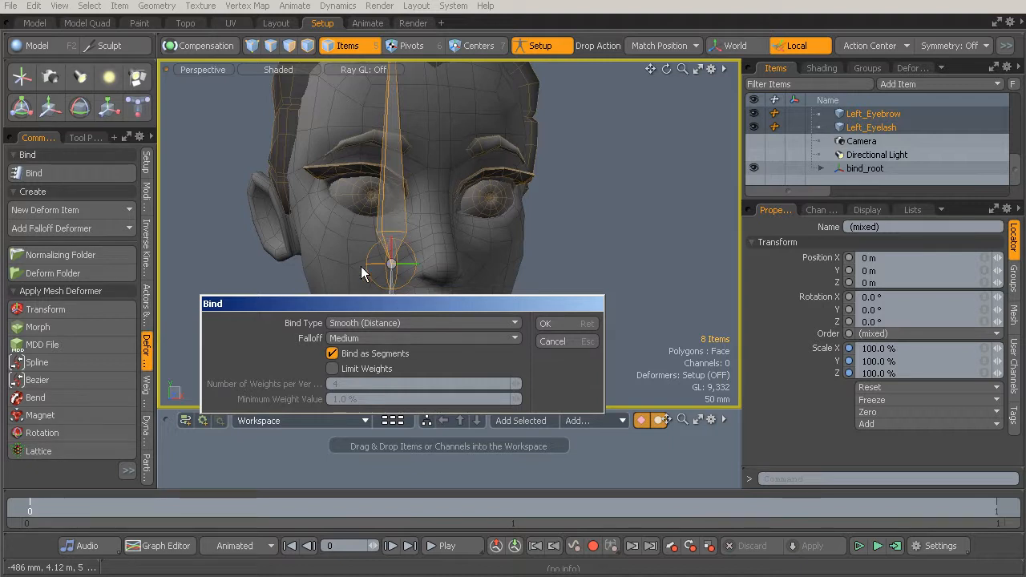
{"action": "left_click_drag", "start_coordinate": [390, 301], "coordinate": [396, 283]}
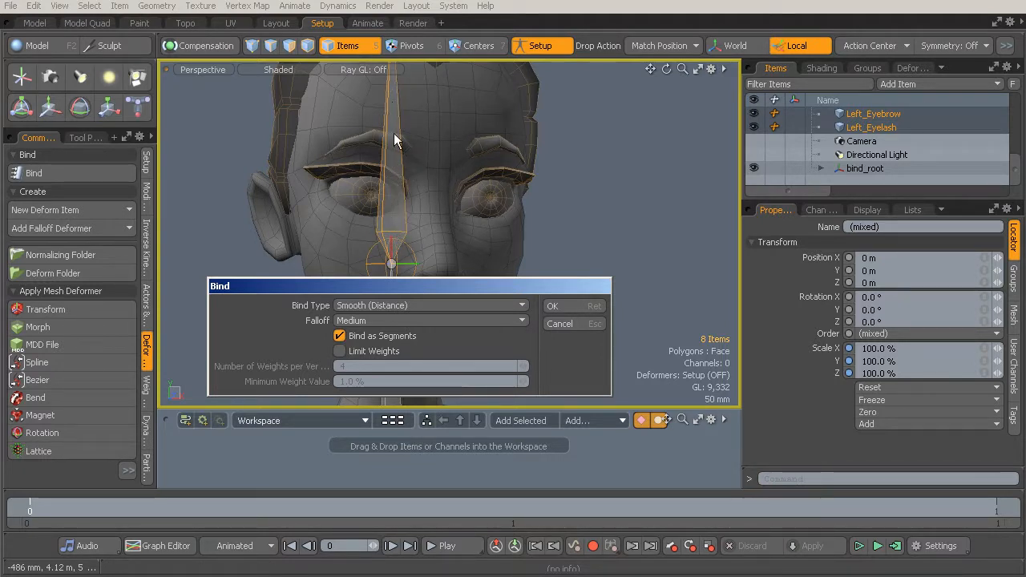
Step: Bind the selected head meshes to the head joint using Smooth (Distance), Medium falloff and Bind as Segments, with Limit Weights off
{"action": "left_click", "coordinate": [344, 350]}
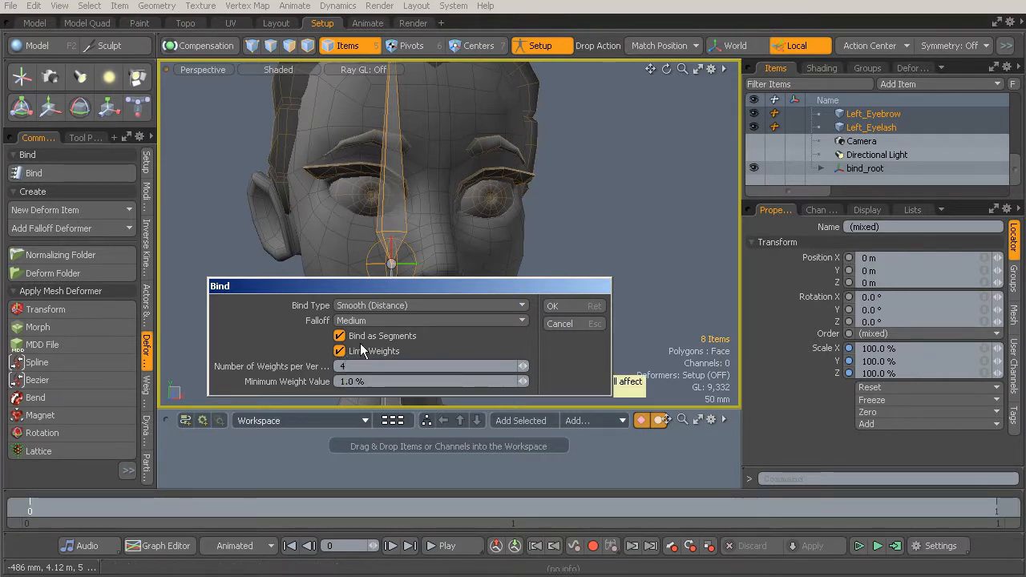
{"action": "left_click_drag", "start_coordinate": [406, 288], "coordinate": [411, 250]}
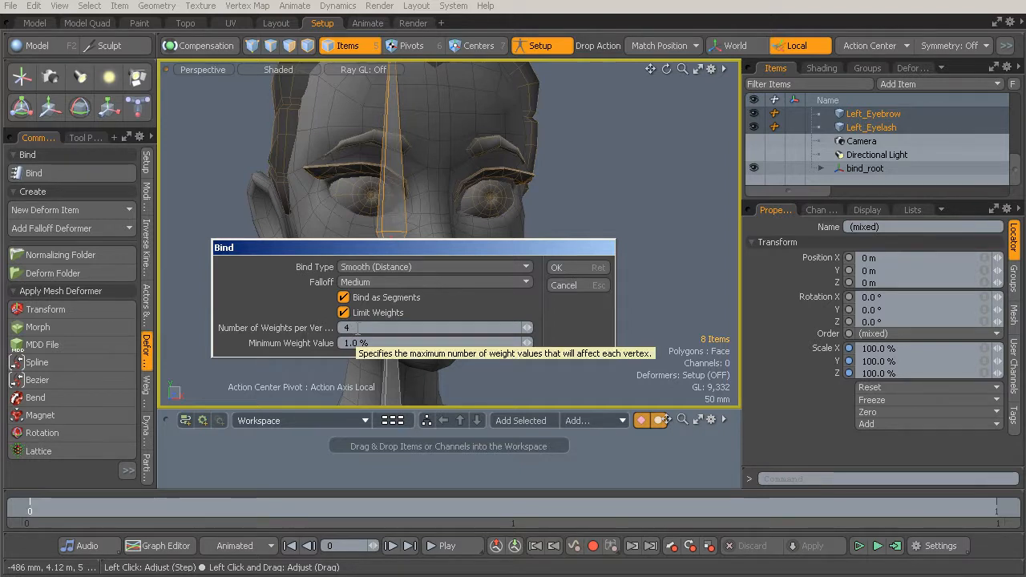
{"action": "left_click", "coordinate": [344, 315]}
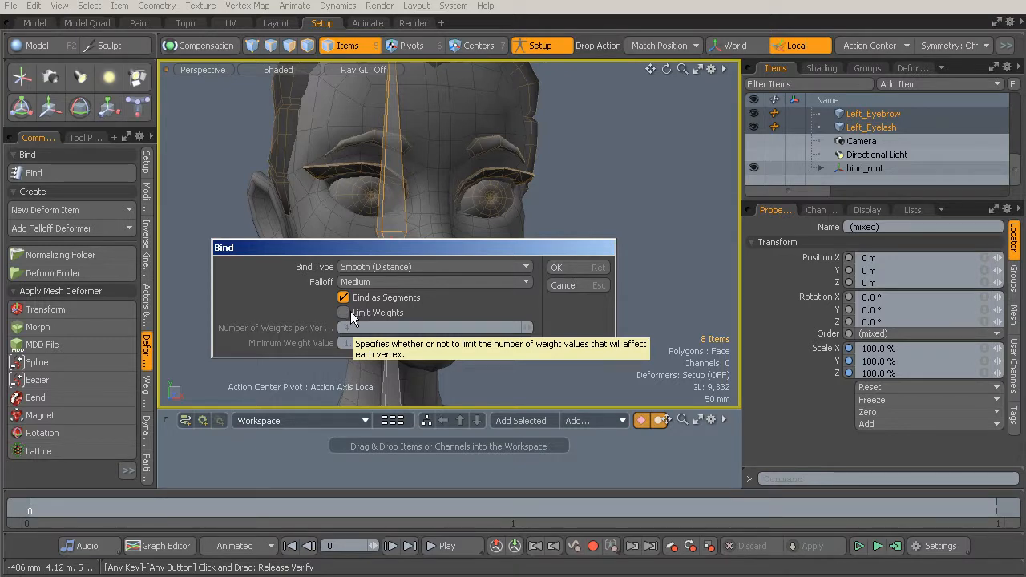
{"action": "left_click", "coordinate": [566, 266]}
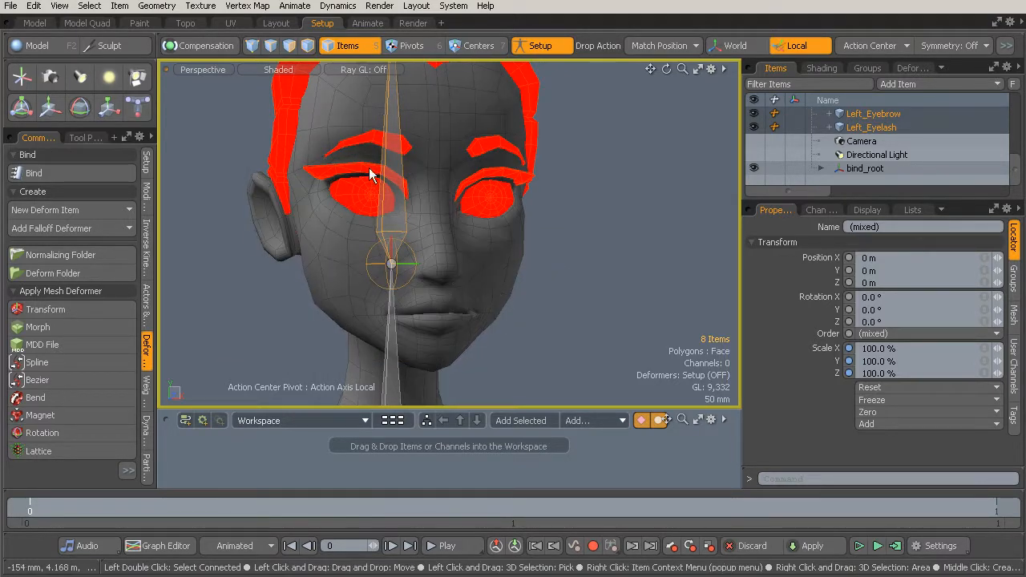
Step: Turn off Setup mode, rotate the head joint to test the binding, and undo the rotation
{"action": "left_click_drag", "start_coordinate": [363, 200], "coordinate": [388, 270], "text": "alt"}
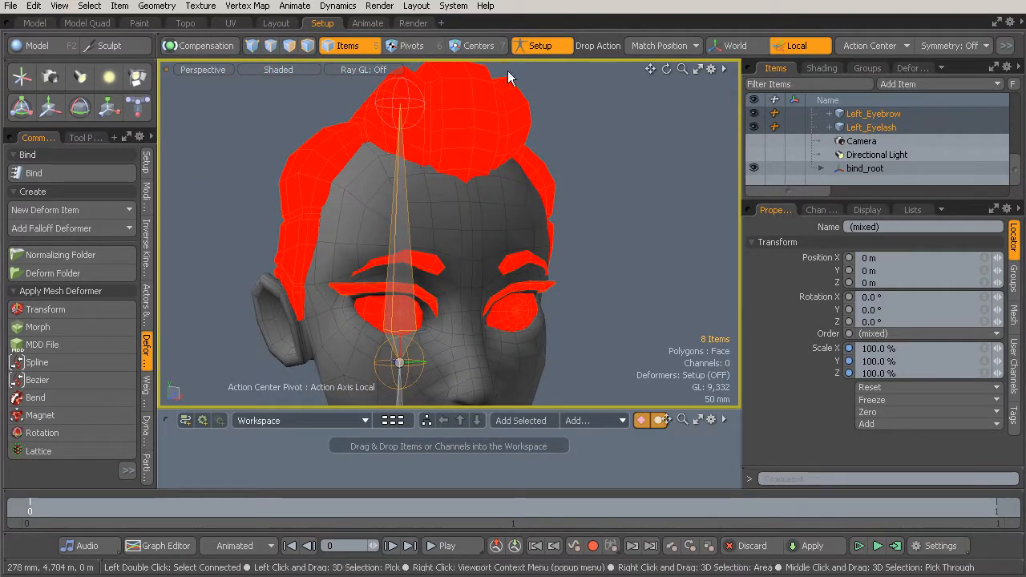
{"action": "left_click", "coordinate": [543, 47]}
{"action": "left_click", "coordinate": [398, 211]}
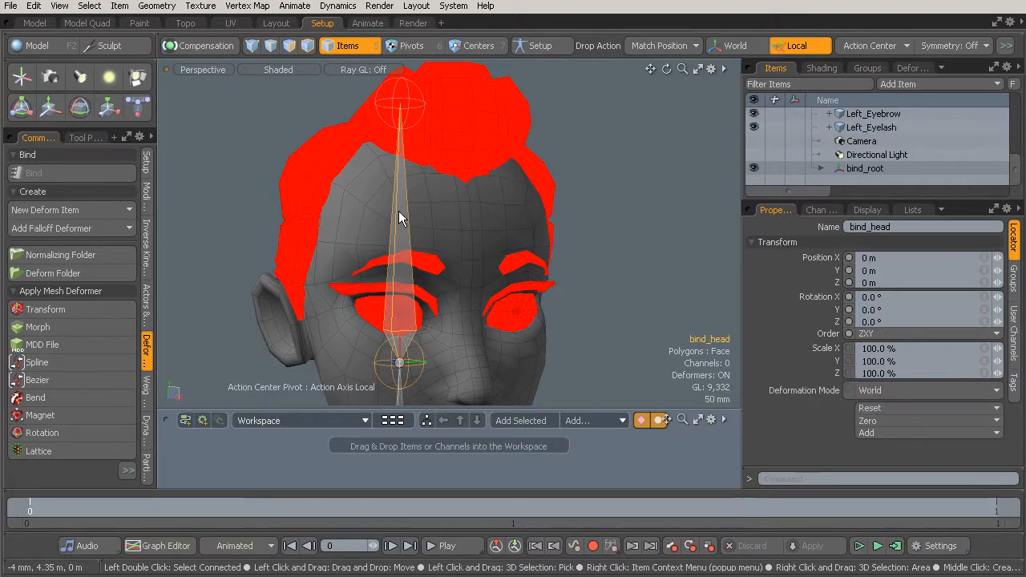
{"action": "key", "text": "e"}
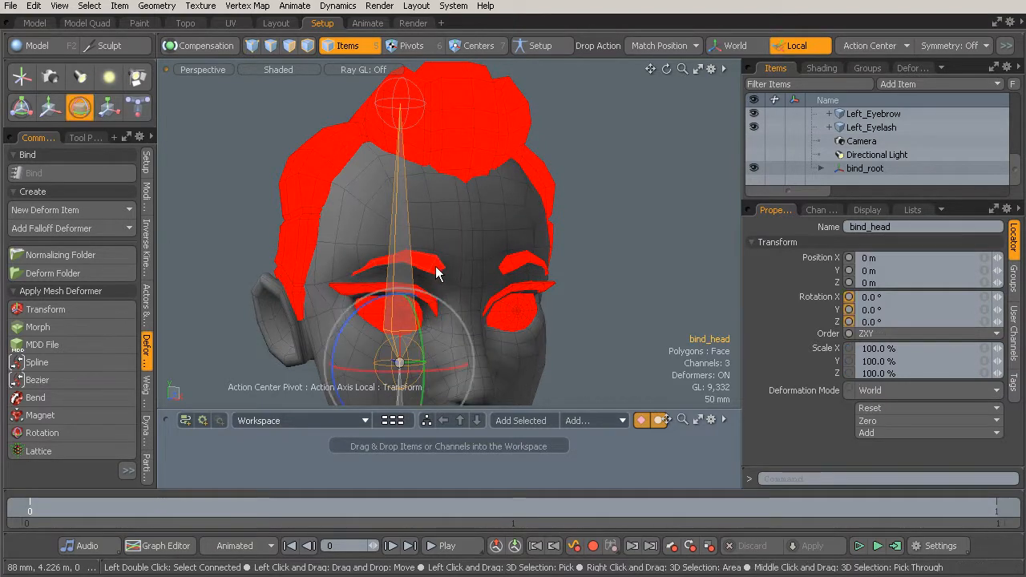
{"action": "left_click_drag", "start_coordinate": [460, 332], "coordinate": [524, 261], "text": "alt"}
{"action": "mouse_move", "coordinate": [410, 256]}
{"action": "left_mouse_down"}
{"action": "mouse_move", "coordinate": [440, 261]}
{"action": "mouse_move", "coordinate": [355, 277]}
{"action": "mouse_move", "coordinate": [422, 272]}
{"action": "left_mouse_up"}
{"action": "left_click_drag", "start_coordinate": [638, 277], "coordinate": [609, 270]}
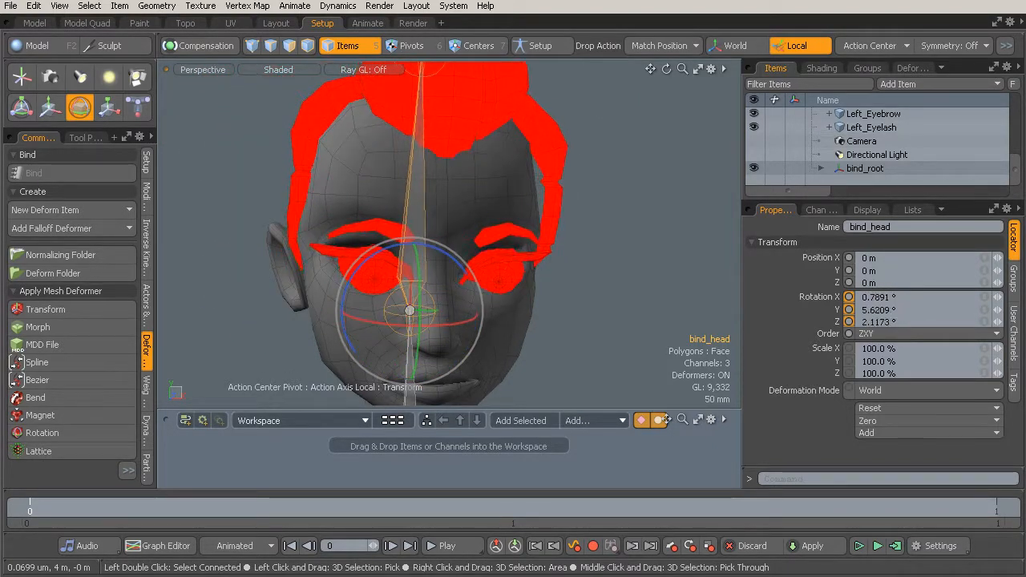
{"action": "key", "text": "ctrl+z"}
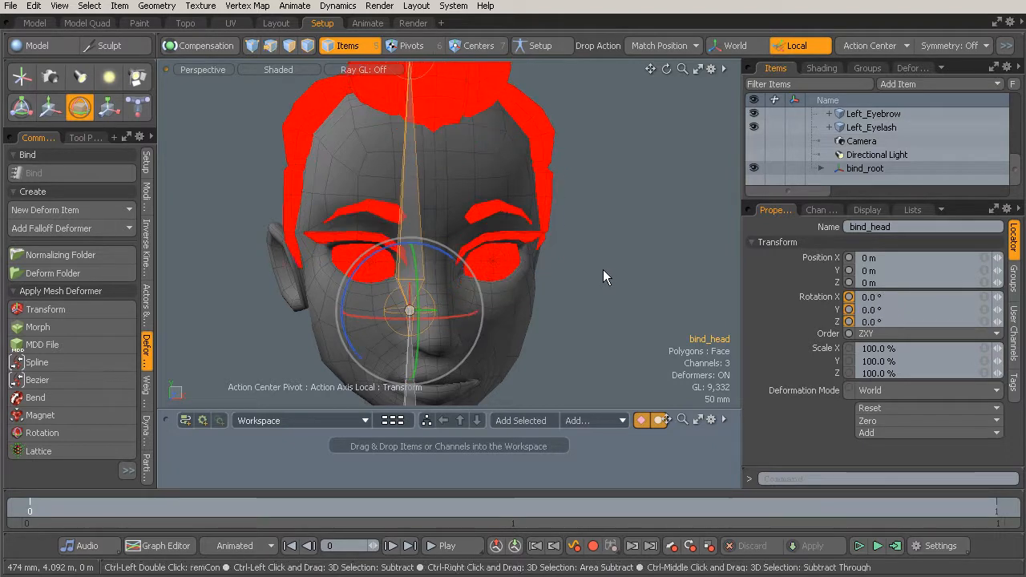
Step: Turn on Setup mode and rotate the head joint about 40.5° around its Z axis
{"action": "left_click", "coordinate": [539, 51]}
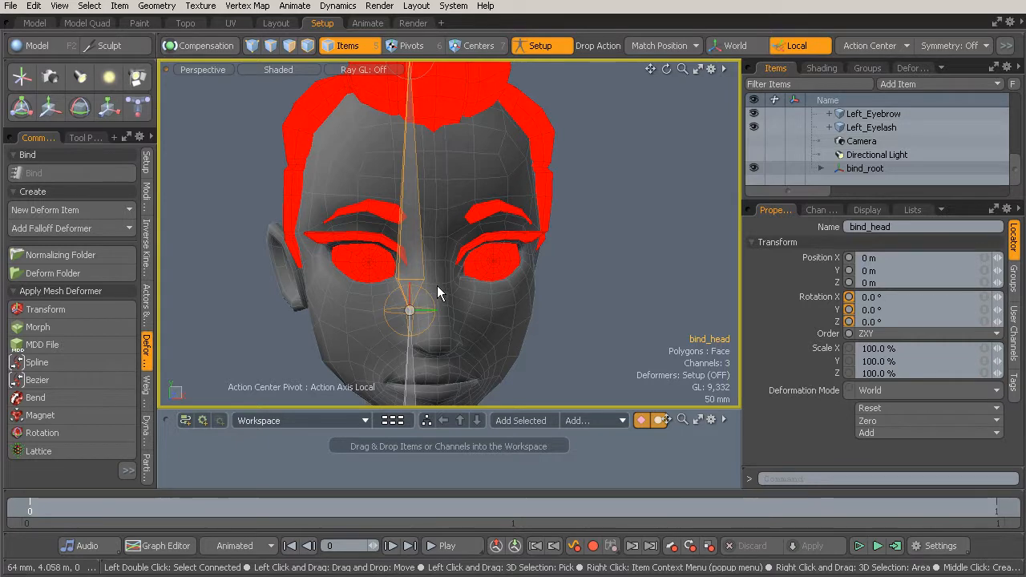
{"action": "key", "text": "e"}
{"action": "left_click_drag", "start_coordinate": [448, 267], "coordinate": [481, 282]}
{"action": "left_click_drag", "start_coordinate": [603, 152], "coordinate": [570, 118]}
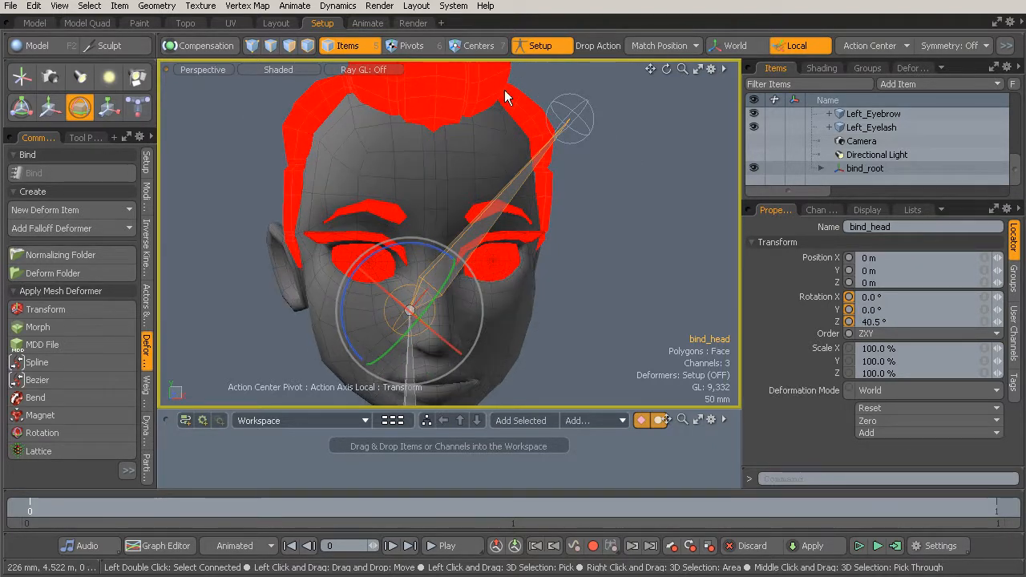
Step: Test-rotate the head joint outside Setup mode, and undo both this rotation and the one made in Setup mode
{"action": "left_click", "coordinate": [542, 46]}
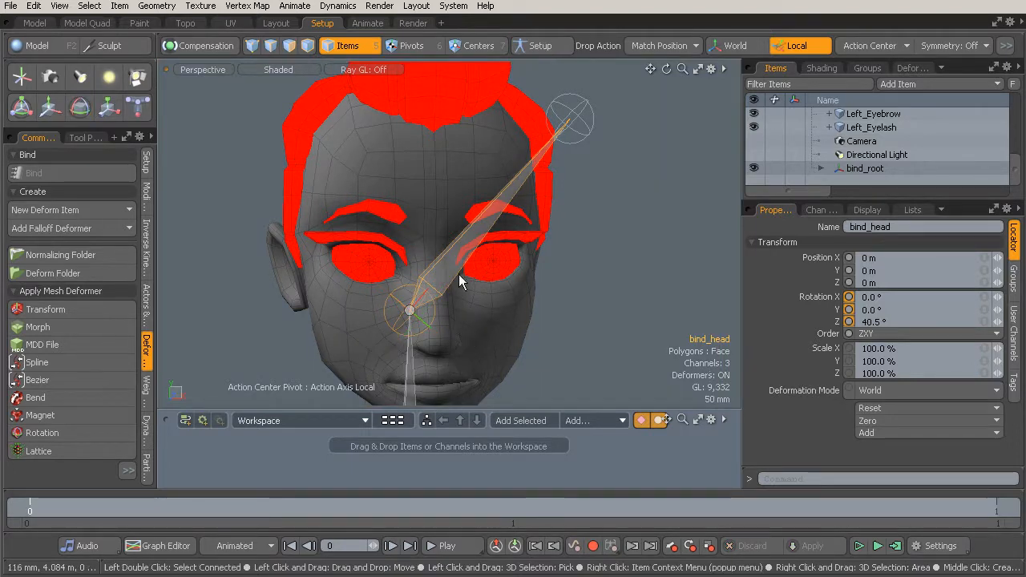
{"action": "key", "text": "e"}
{"action": "left_click_drag", "start_coordinate": [418, 243], "coordinate": [364, 243]}
{"action": "key", "text": "ctrl+z"}
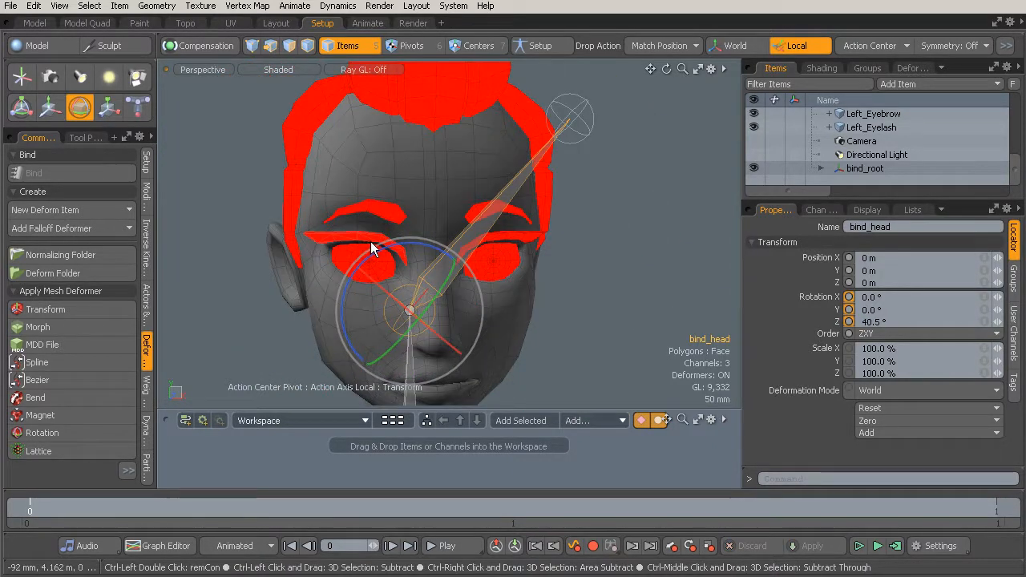
{"action": "key", "text": "q"}
{"action": "key", "text": "ctrl+z"}
{"action": "key", "text": "ctrl+z"}
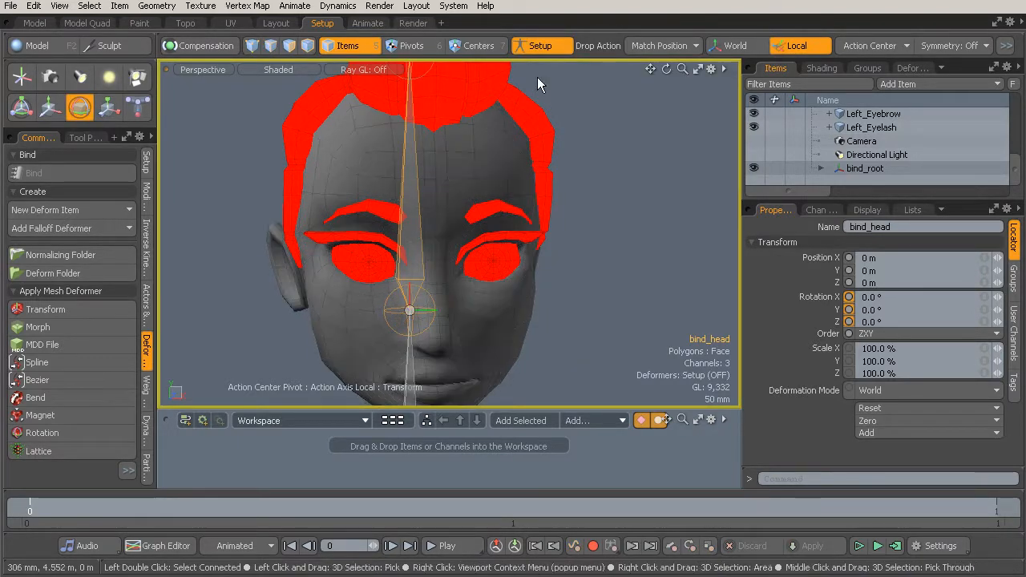
Step: Turn off Setup mode and select bind_root together with its entire joint hierarchy
{"action": "left_click", "coordinate": [541, 45]}
{"action": "left_click_drag", "start_coordinate": [414, 189], "coordinate": [516, 207], "text": "alt"}
{"action": "left_click_drag", "start_coordinate": [517, 206], "coordinate": [380, 230], "text": "ctrl+alt"}
{"action": "left_click_drag", "start_coordinate": [470, 235], "coordinate": [445, 170], "text": "alt+shift"}
{"action": "left_click_drag", "start_coordinate": [478, 250], "coordinate": [419, 260], "text": "alt"}
{"action": "left_click_drag", "start_coordinate": [471, 281], "coordinate": [465, 240], "text": "alt+shift"}
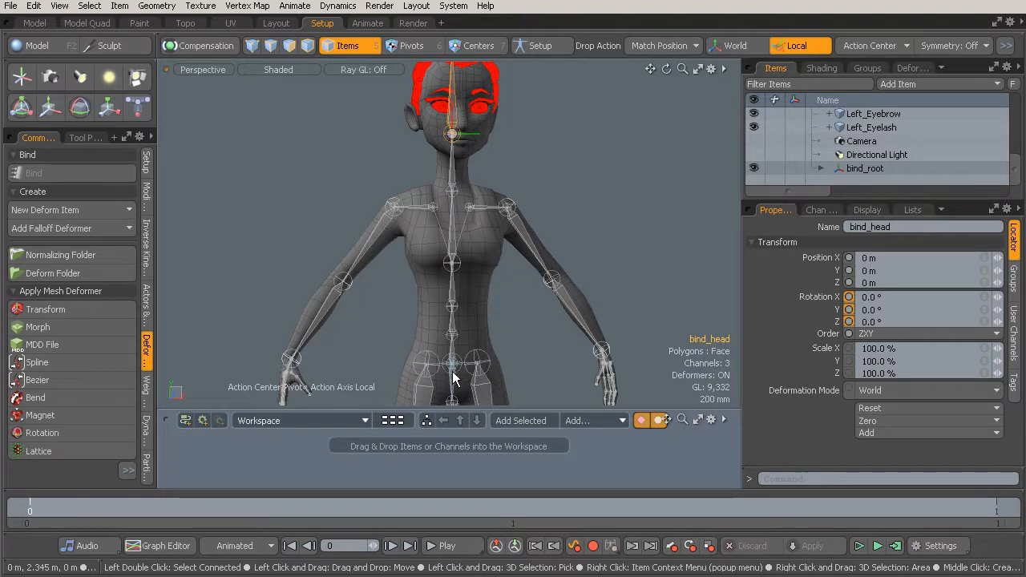
{"action": "left_click", "coordinate": [873, 169]}
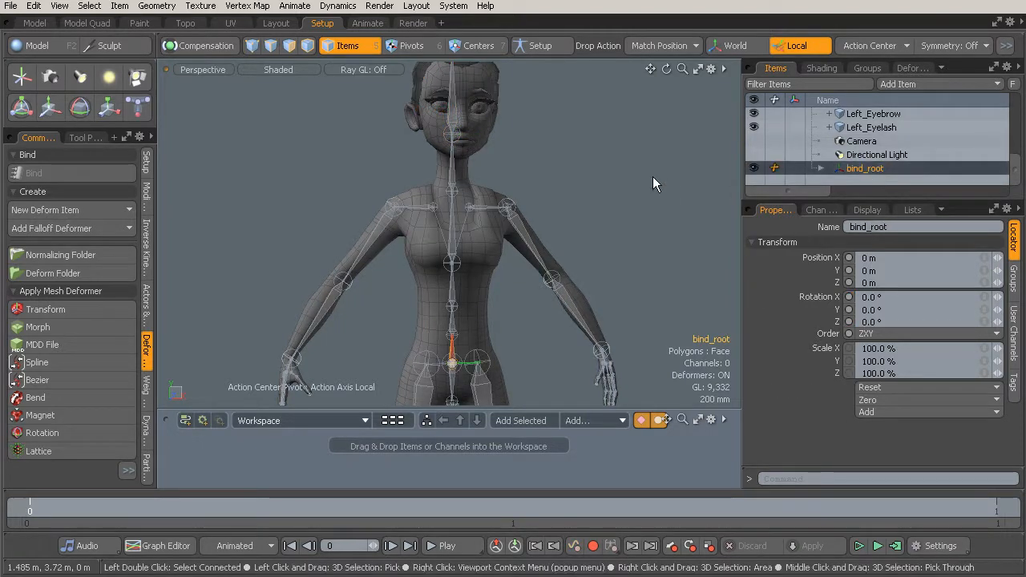
{"action": "right_click", "coordinate": [594, 167]}
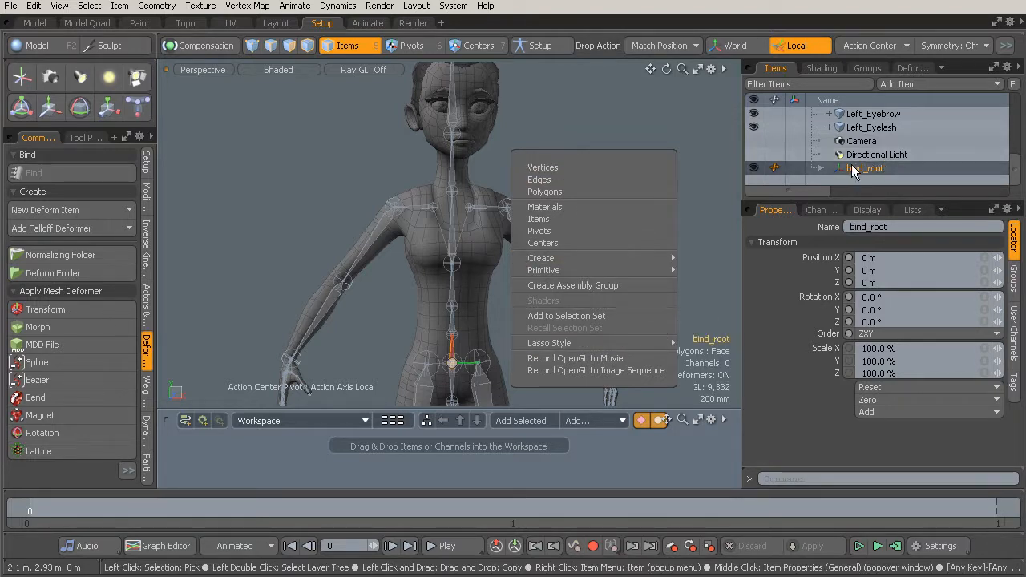
{"action": "left_click", "coordinate": [880, 163]}
{"action": "right_click", "coordinate": [878, 168]}
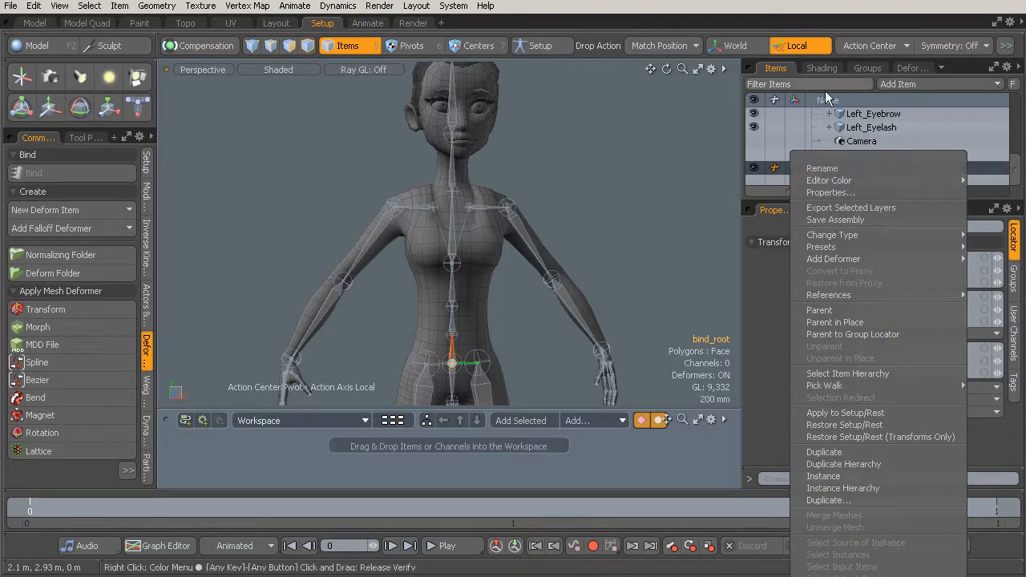
{"action": "left_click", "coordinate": [872, 374]}
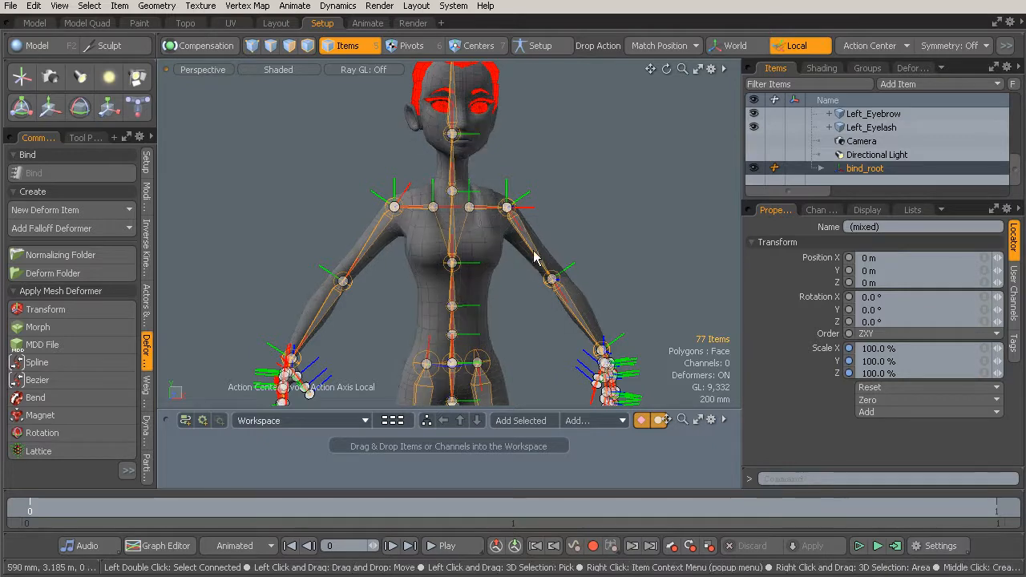
Step: Create a Standard group named skeleton from the selected joints
{"action": "left_click", "coordinate": [868, 69]}
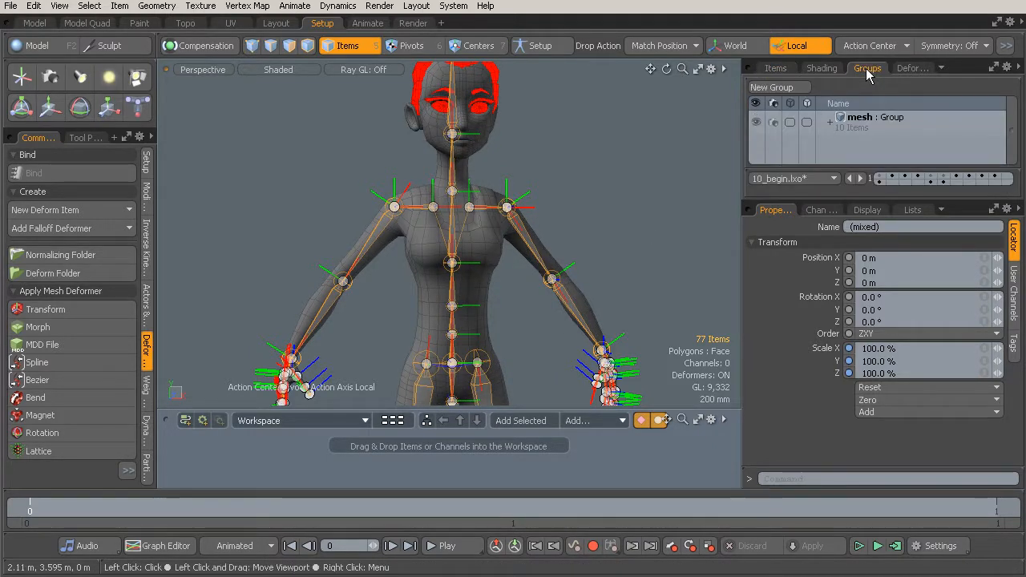
{"action": "left_click", "coordinate": [775, 94]}
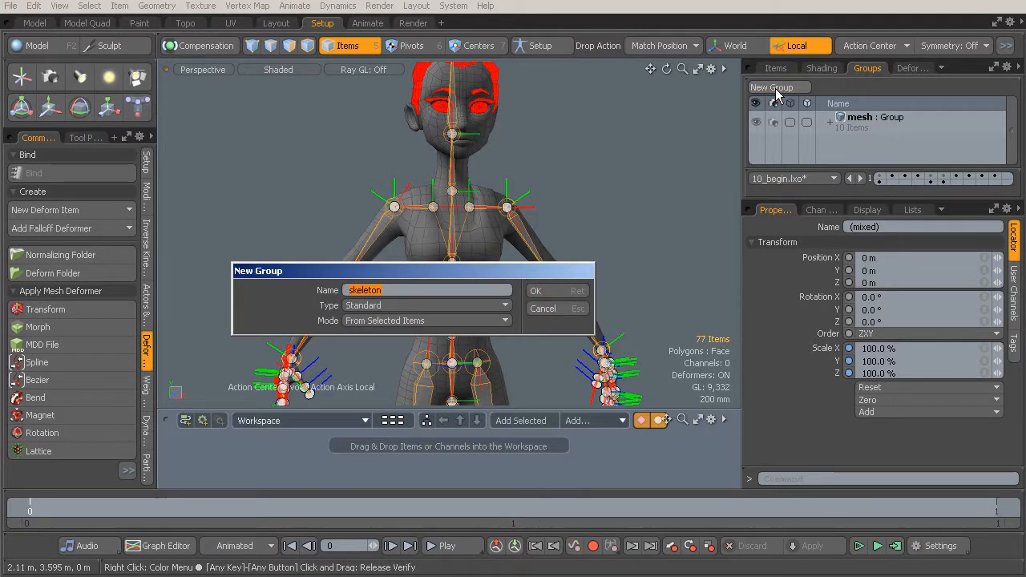
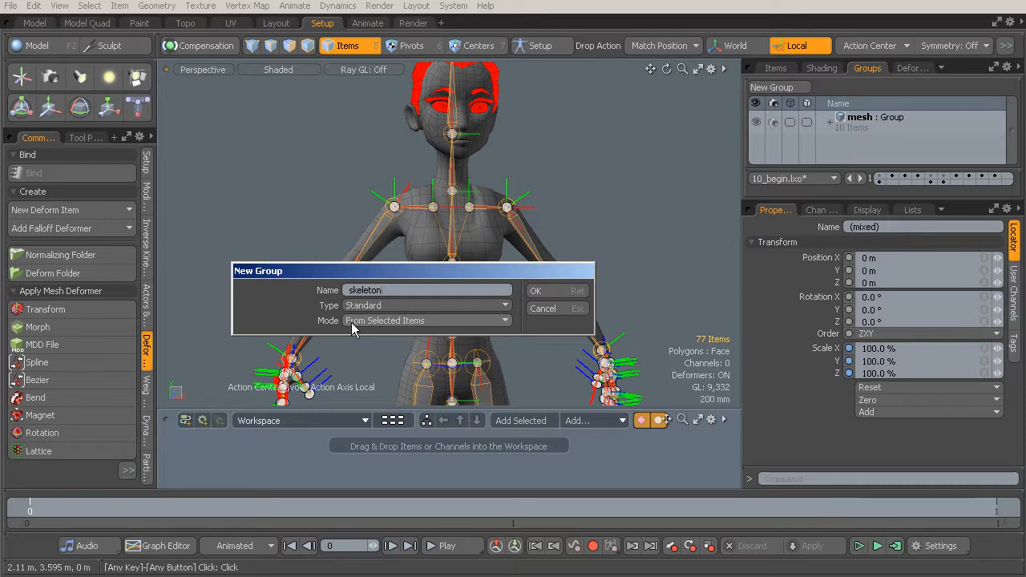
{"action": "left_click", "coordinate": [549, 295]}
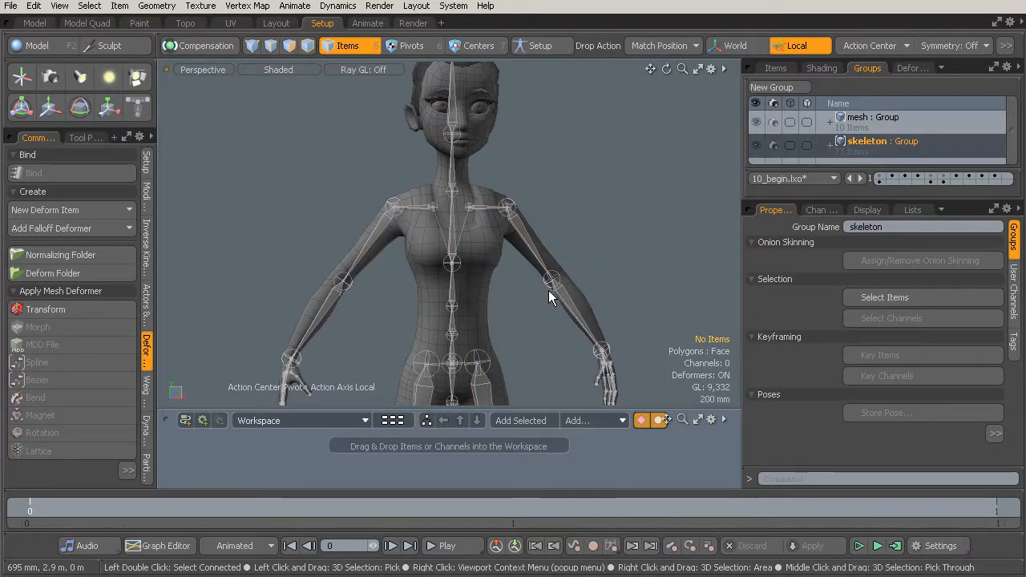
Step: Set the skeleton group's member visibility to off and return it to default
{"action": "right_click", "coordinate": [913, 142]}
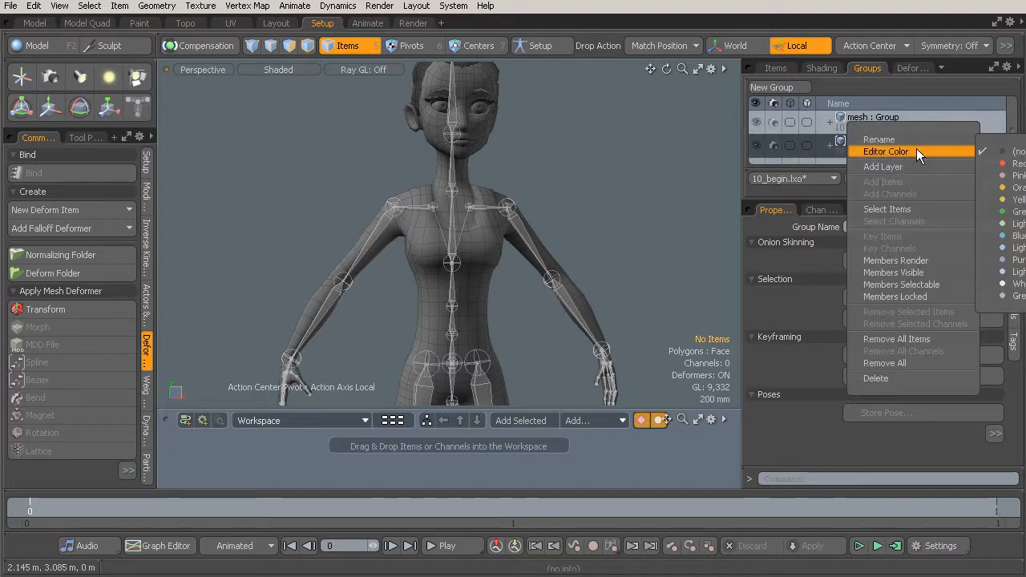
{"action": "mouse_move", "coordinate": [939, 273]}
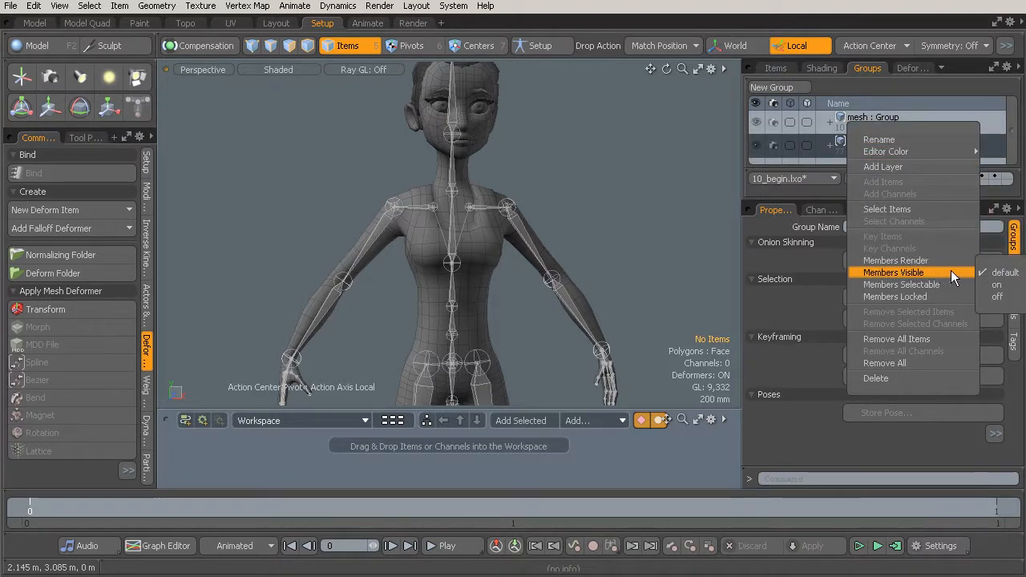
{"action": "left_click", "coordinate": [1001, 297]}
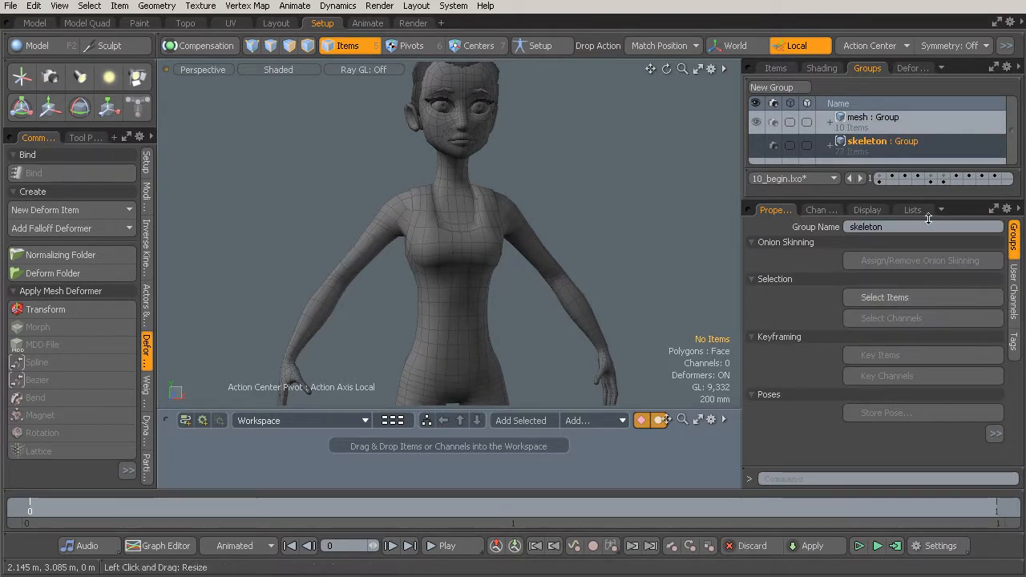
{"action": "right_click", "coordinate": [912, 143]}
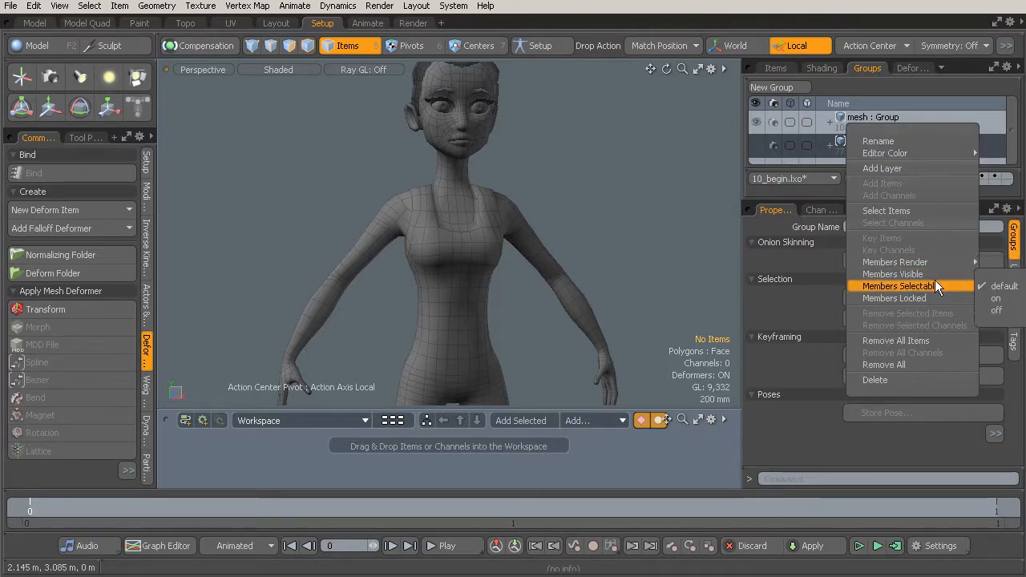
{"action": "mouse_move", "coordinate": [941, 275]}
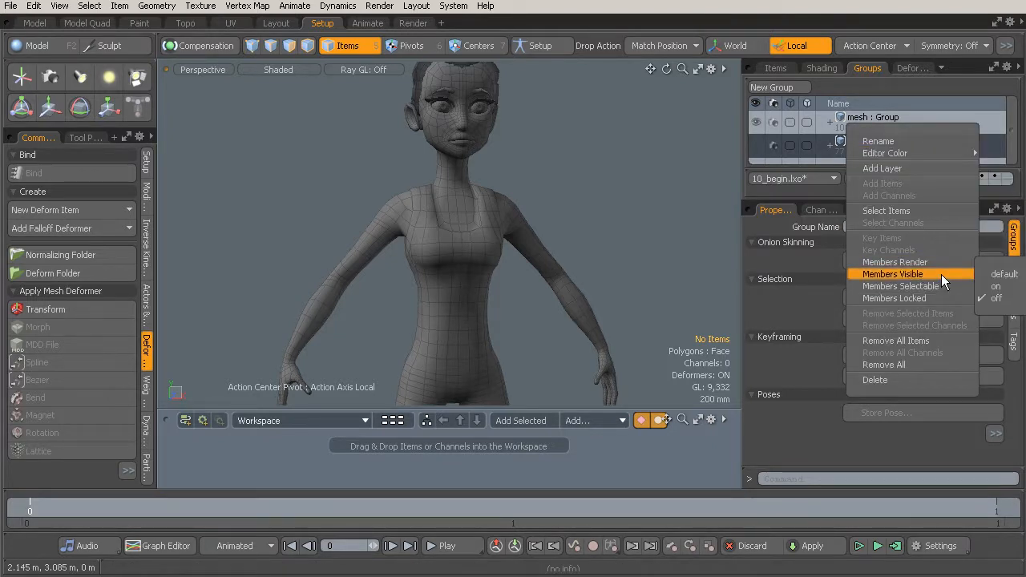
{"action": "left_click", "coordinate": [999, 276]}
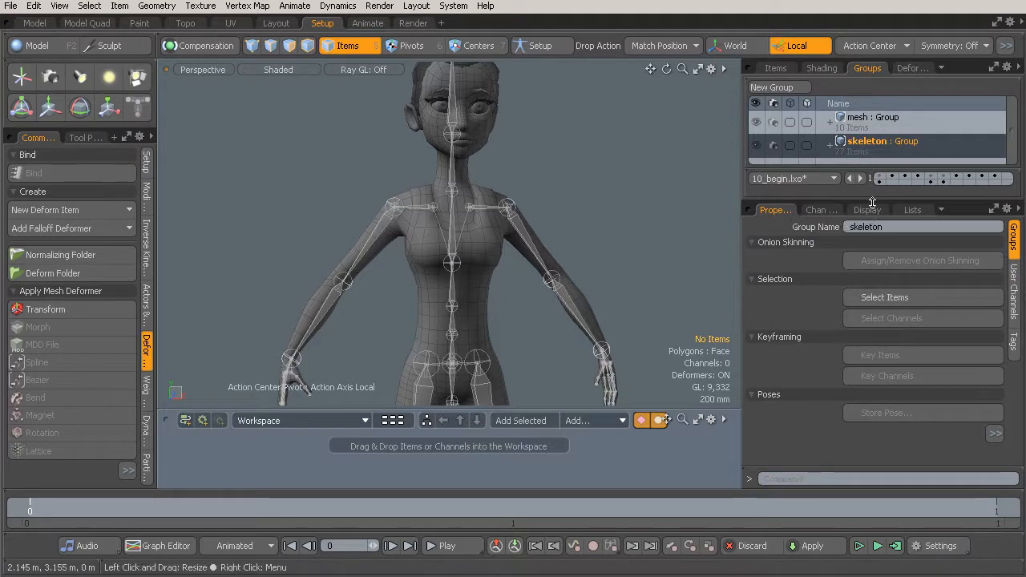
Step: Select all items in the skeleton group, add the body mesh to the selection, and turn on Setup mode
{"action": "right_click", "coordinate": [912, 143]}
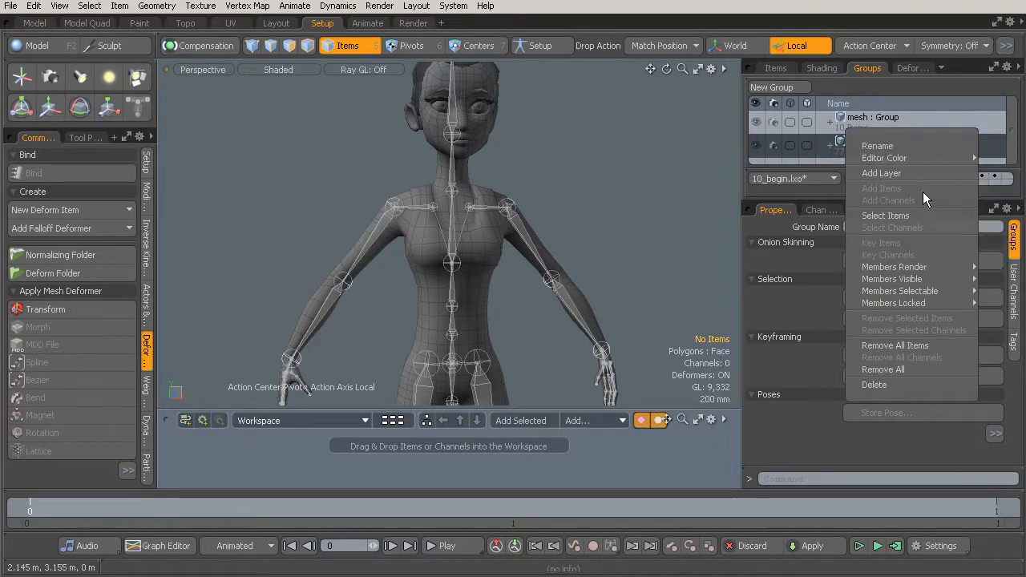
{"action": "left_click", "coordinate": [920, 215]}
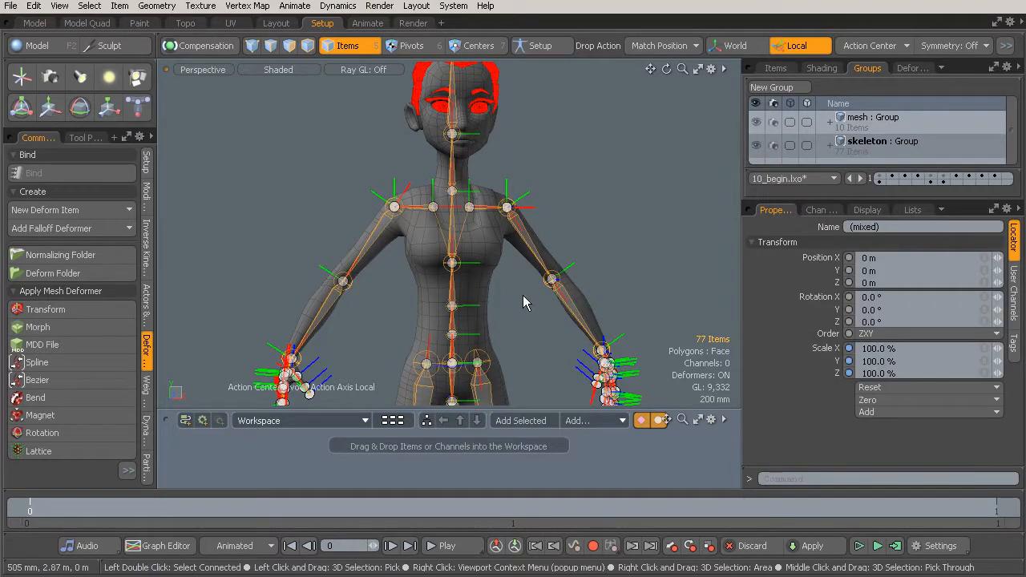
{"action": "left_click_drag", "start_coordinate": [496, 294], "coordinate": [490, 259], "text": "alt"}
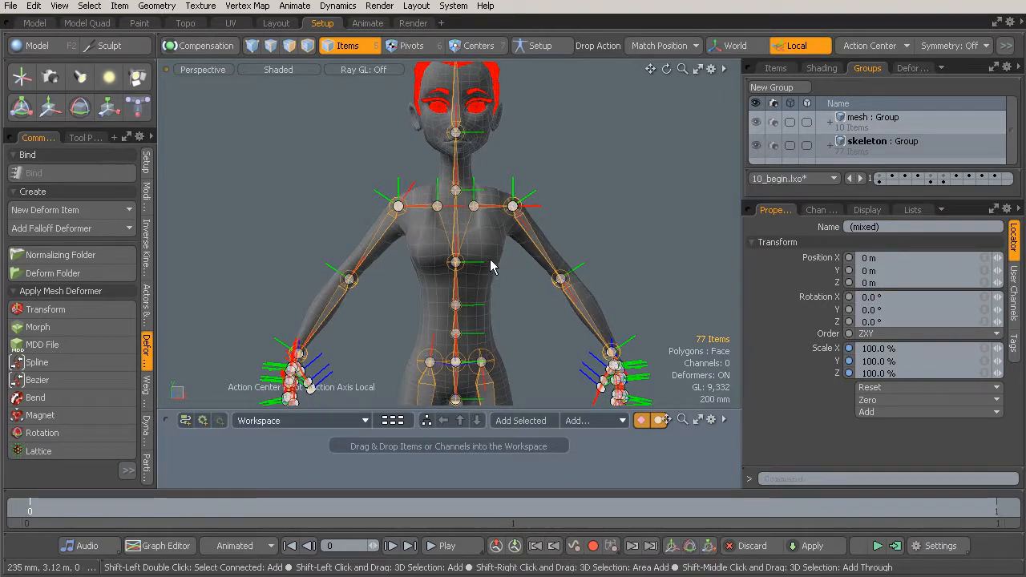
{"action": "left_click", "coordinate": [493, 250], "text": "shift"}
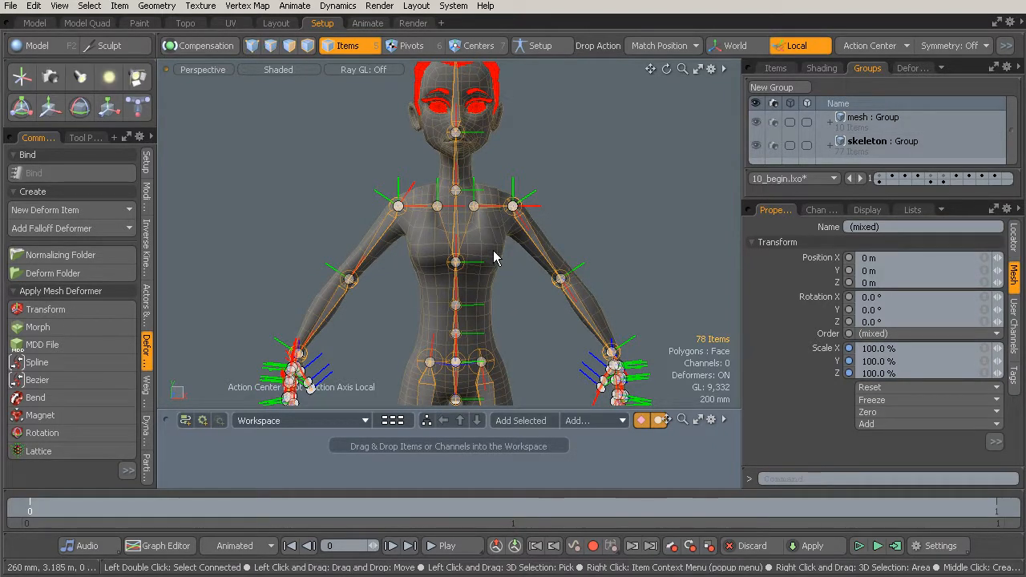
{"action": "left_click", "coordinate": [542, 49]}
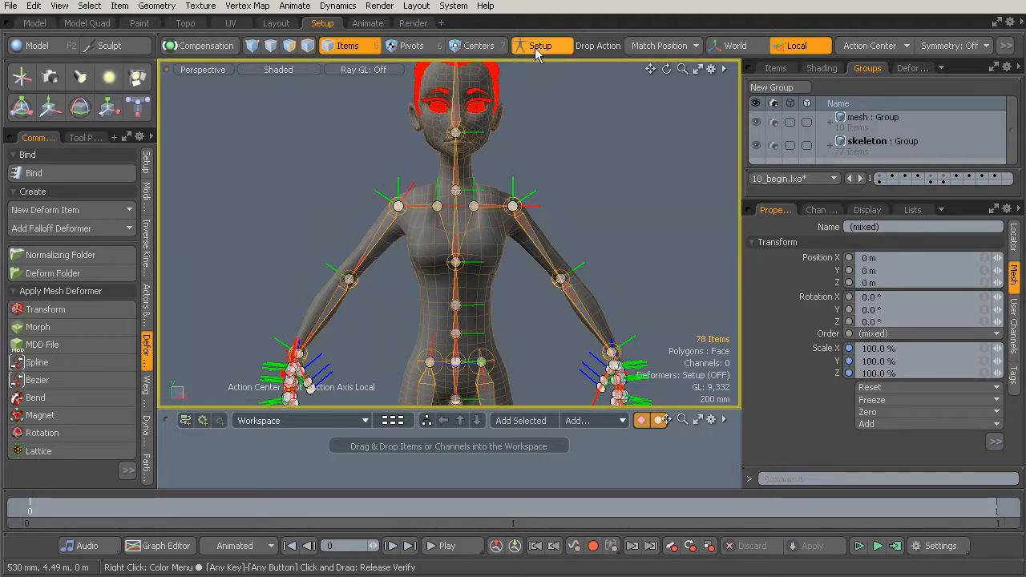
Step: Bind the body mesh to the selected joints with the Heat bind type and turn off Setup mode
{"action": "left_click", "coordinate": [59, 175]}
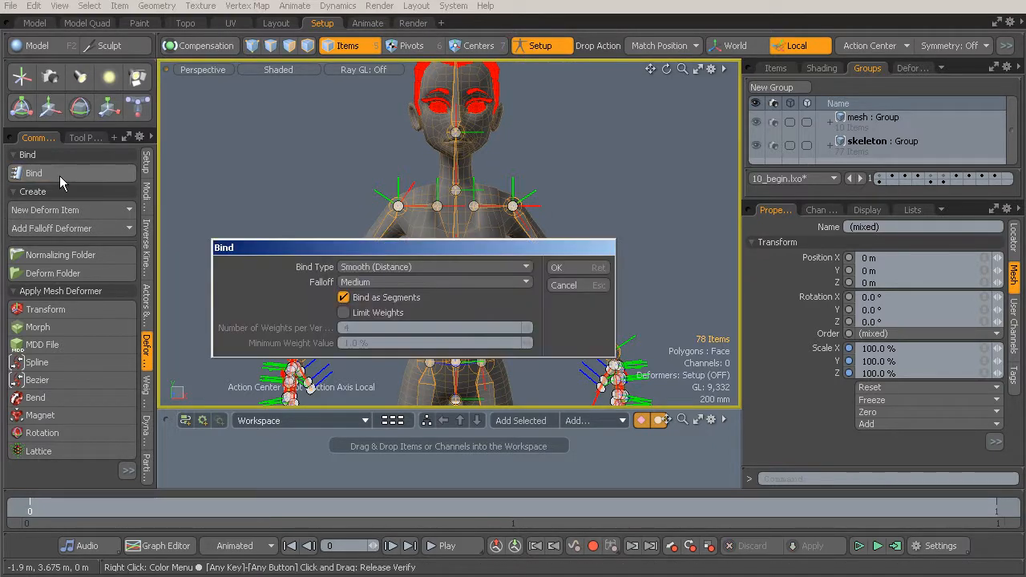
{"action": "left_click", "coordinate": [386, 281]}
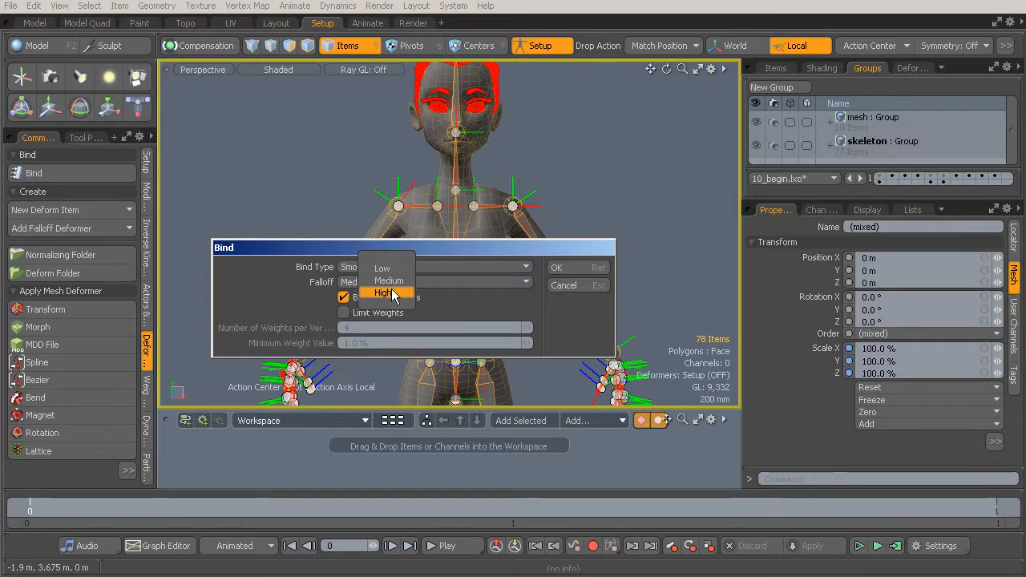
{"action": "left_click", "coordinate": [440, 266]}
{"action": "left_click", "coordinate": [447, 266]}
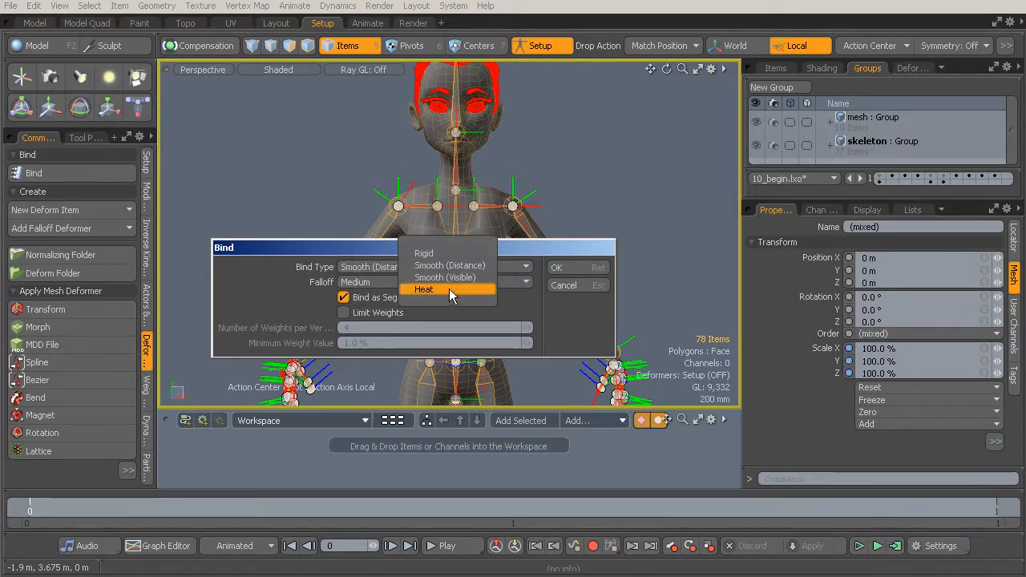
{"action": "left_click", "coordinate": [449, 290]}
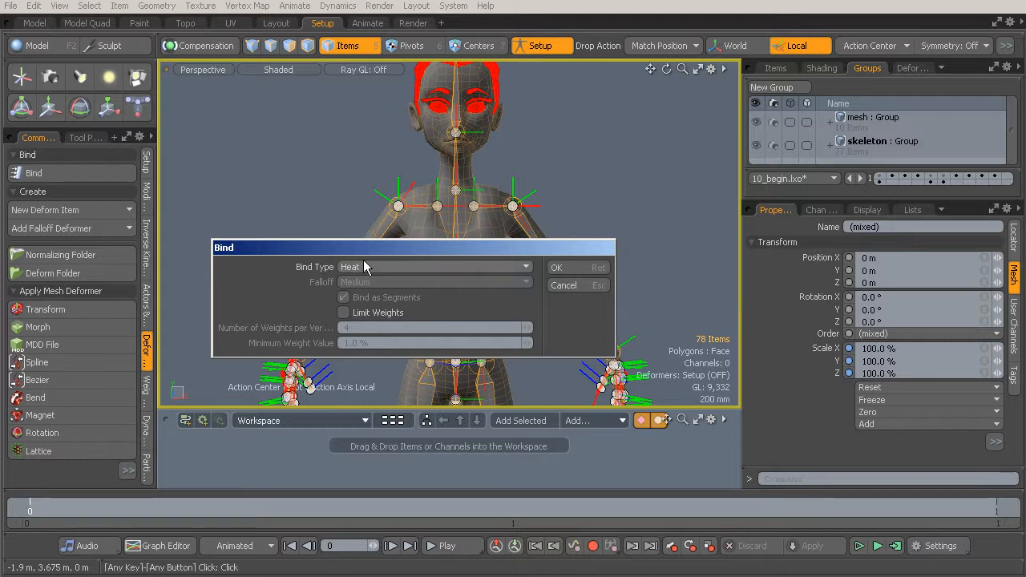
{"action": "left_click_drag", "start_coordinate": [413, 246], "coordinate": [427, 232]}
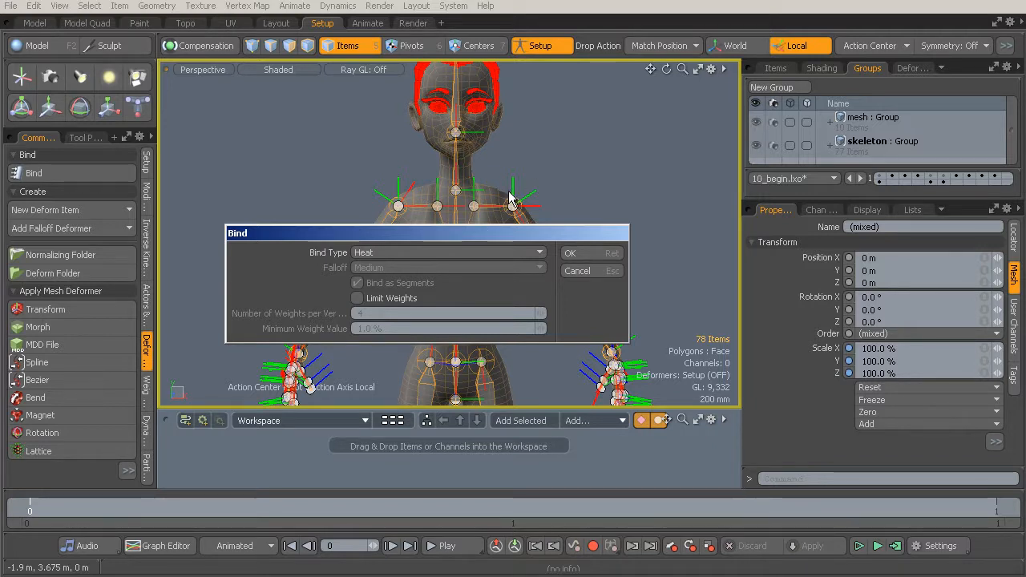
{"action": "left_click_drag", "start_coordinate": [468, 234], "coordinate": [475, 308]}
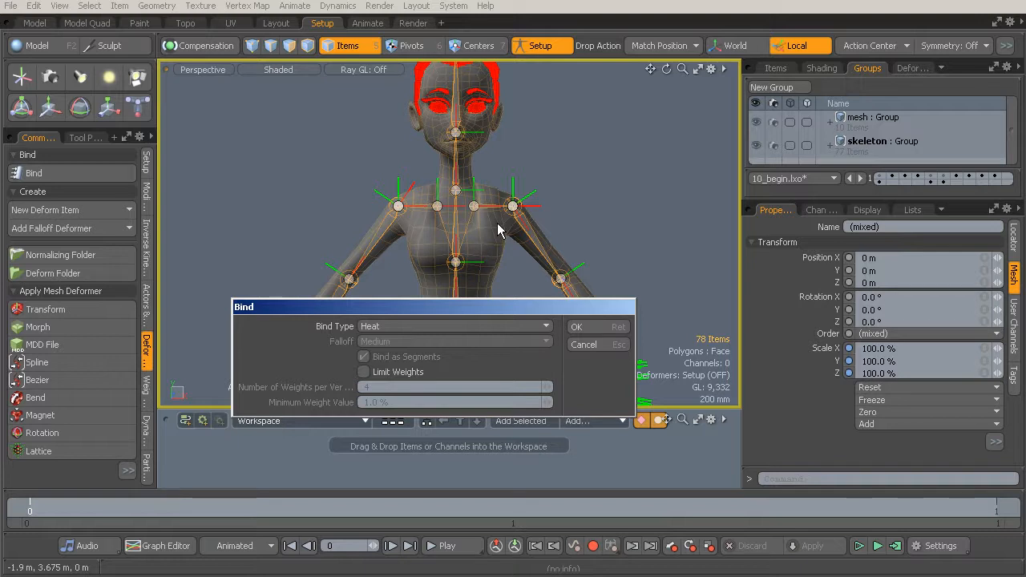
{"action": "left_click_drag", "start_coordinate": [466, 307], "coordinate": [476, 243]}
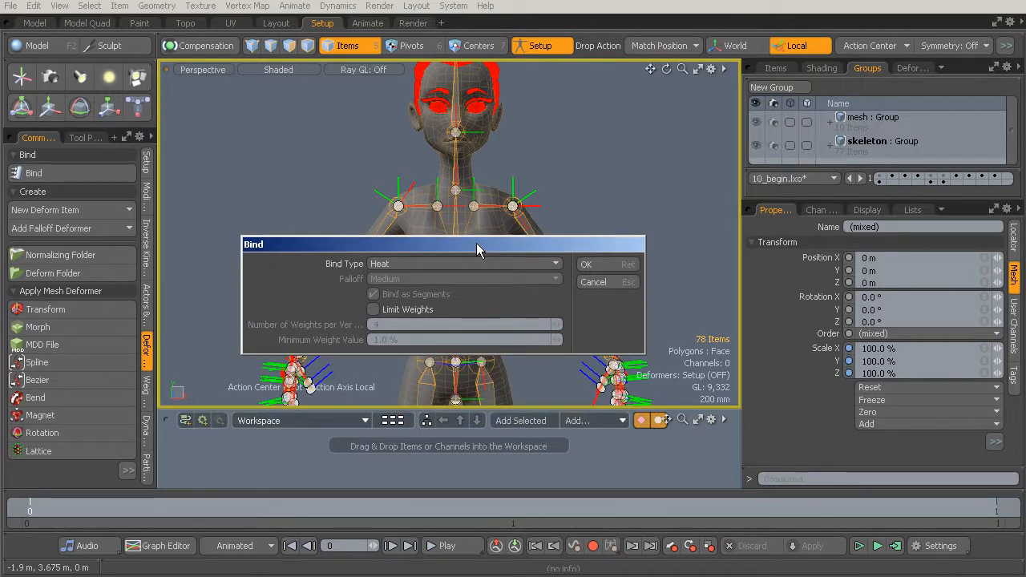
{"action": "left_click", "coordinate": [597, 262]}
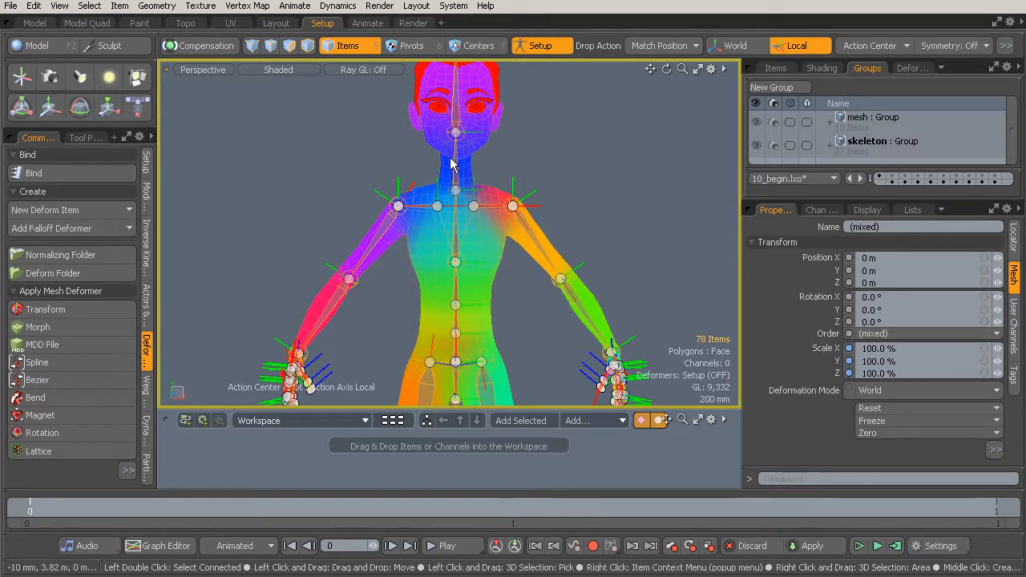
{"action": "left_click_drag", "start_coordinate": [405, 259], "coordinate": [404, 236], "text": "alt"}
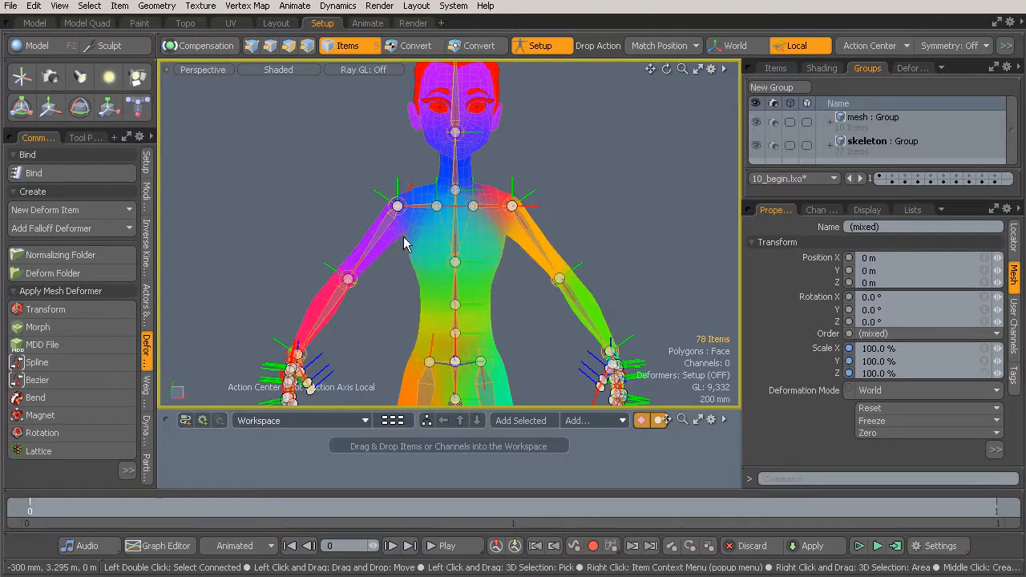
{"action": "left_click", "coordinate": [540, 46]}
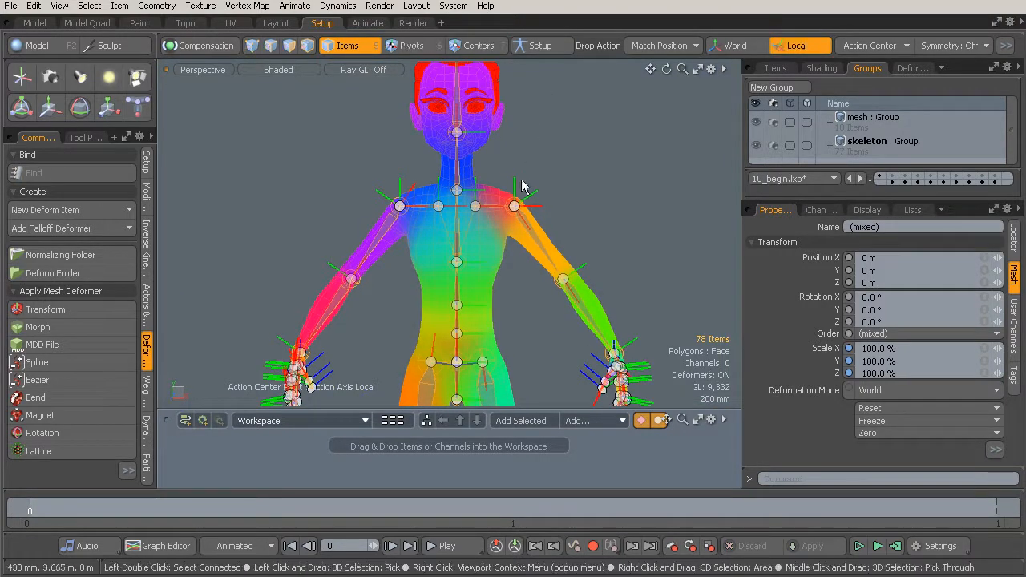
Step: Test-rotate the bind_l_clavicle joint to check the shoulder deformation, and undo the rotation
{"action": "left_click", "coordinate": [491, 204]}
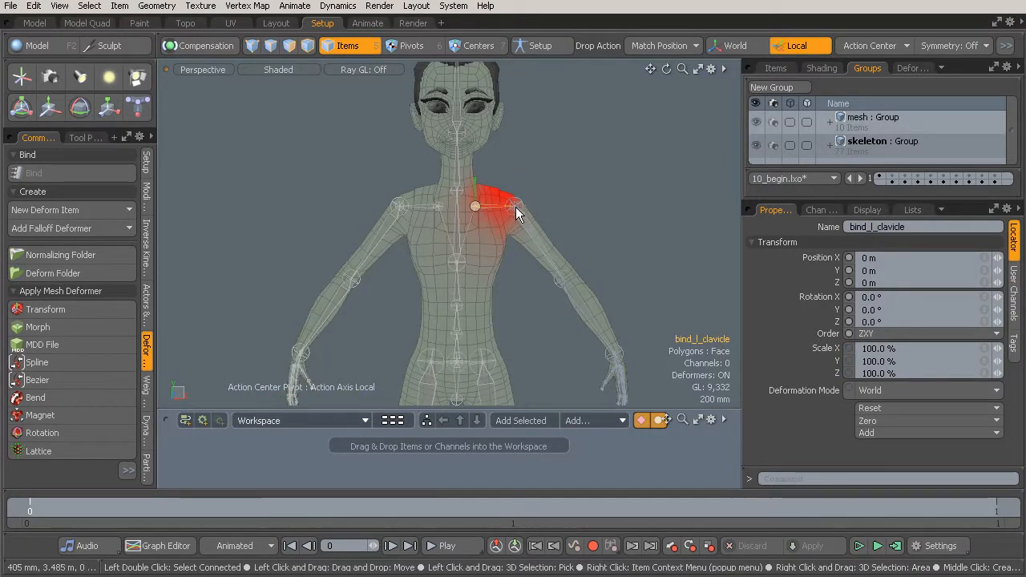
{"action": "key", "text": "e"}
{"action": "left_click_drag", "start_coordinate": [538, 155], "coordinate": [479, 126]}
{"action": "key", "text": "ctrl+z"}
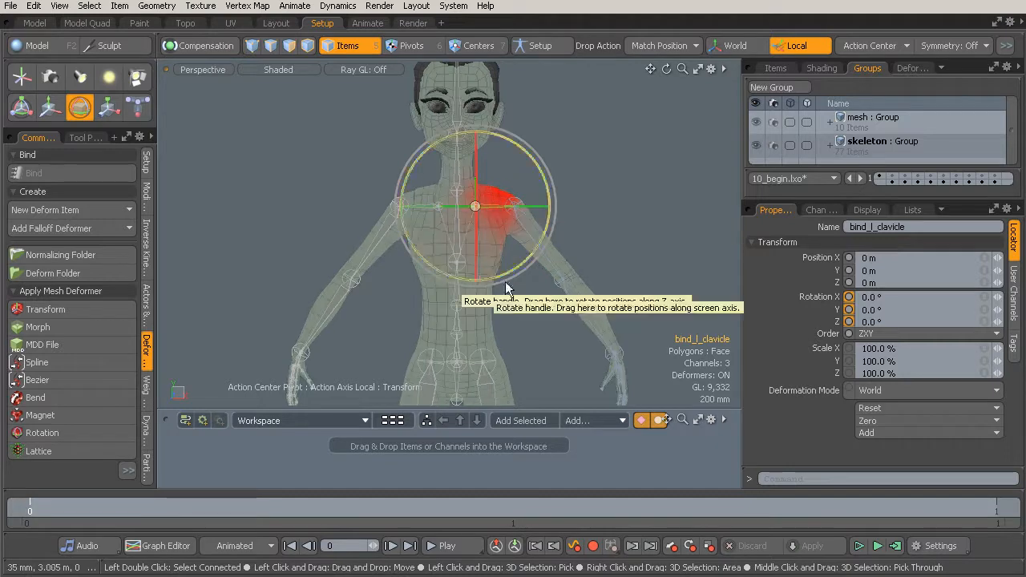
{"action": "left_click_drag", "start_coordinate": [482, 230], "coordinate": [481, 228], "text": "alt"}
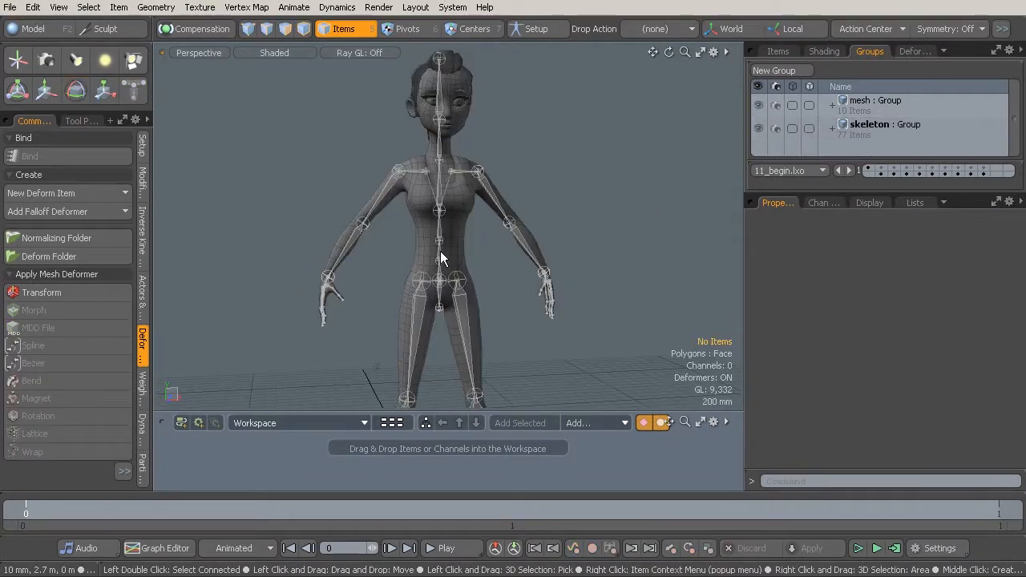
{"action": "left_click_drag", "start_coordinate": [440, 251], "coordinate": [481, 243], "text": "alt"}
{"action": "left_click_drag", "start_coordinate": [481, 243], "coordinate": [497, 280], "text": "alt+shift"}
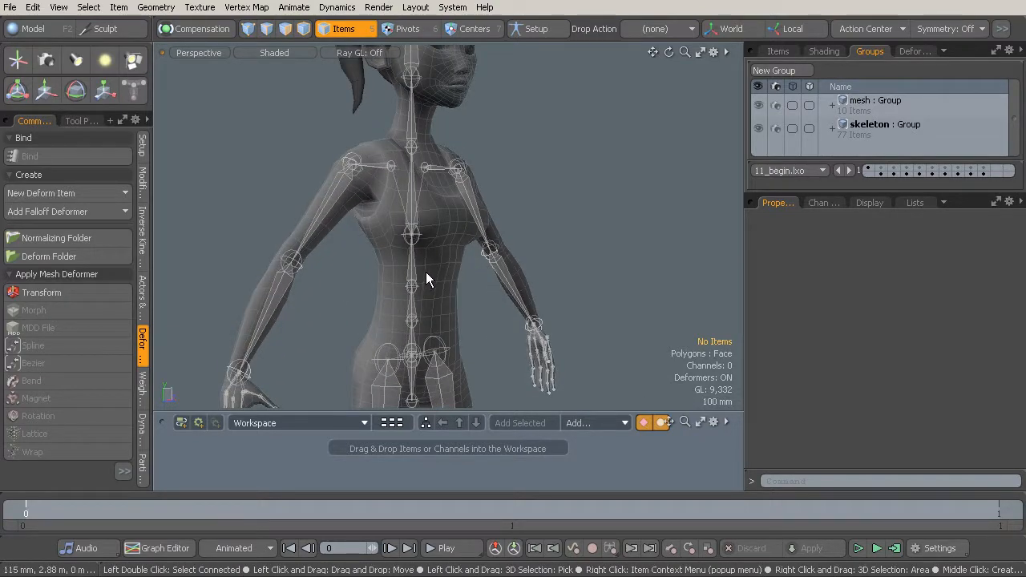
{"action": "left_click_drag", "start_coordinate": [458, 252], "coordinate": [362, 257], "text": "alt"}
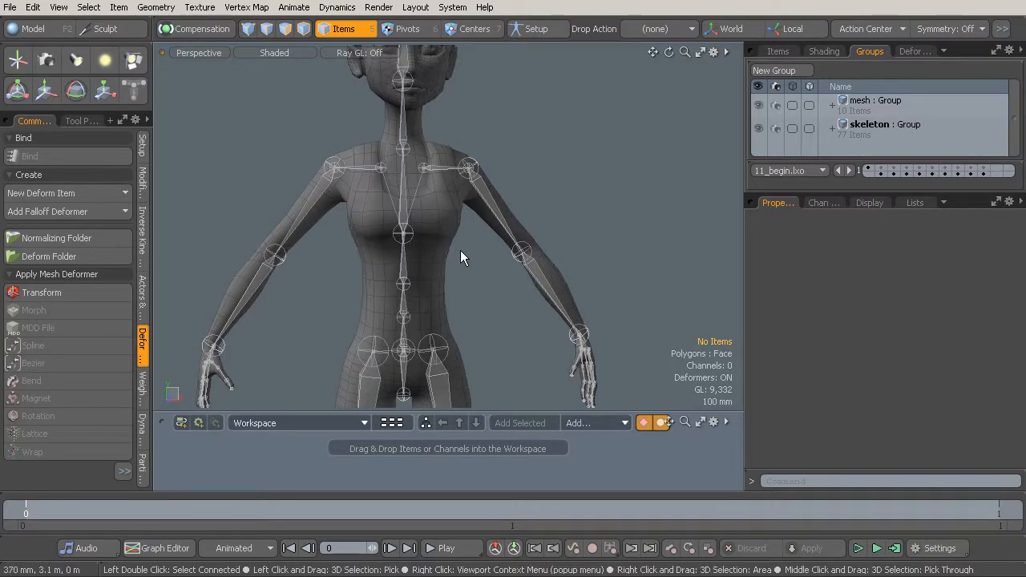
{"action": "mouse_move", "coordinate": [421, 304]}
{"action": "left_mouse_down", "text": "alt"}
{"action": "mouse_move", "coordinate": [436, 327]}
{"action": "mouse_move", "coordinate": [449, 325]}
{"action": "mouse_move", "coordinate": [406, 301]}
{"action": "mouse_move", "coordinate": [404, 320]}
{"action": "mouse_move", "coordinate": [405, 294]}
{"action": "left_mouse_up", "text": "alt"}
{"action": "left_click_drag", "start_coordinate": [463, 273], "coordinate": [554, 268], "text": "alt"}
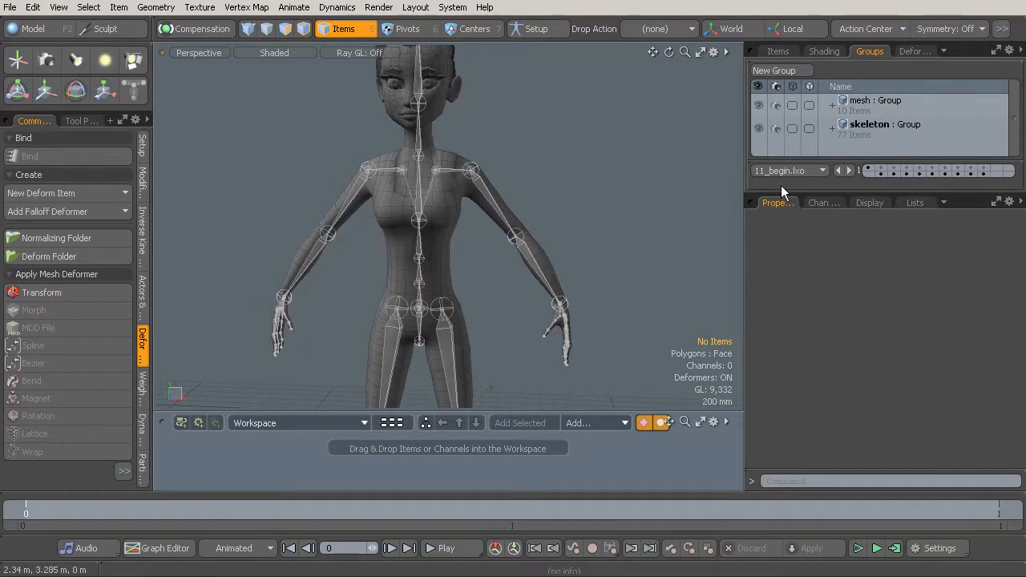
Step: Examine the weighting of several normalizing folders in the deformer list and the contents of Normalizing Folder (7)
{"action": "left_click", "coordinate": [915, 52]}
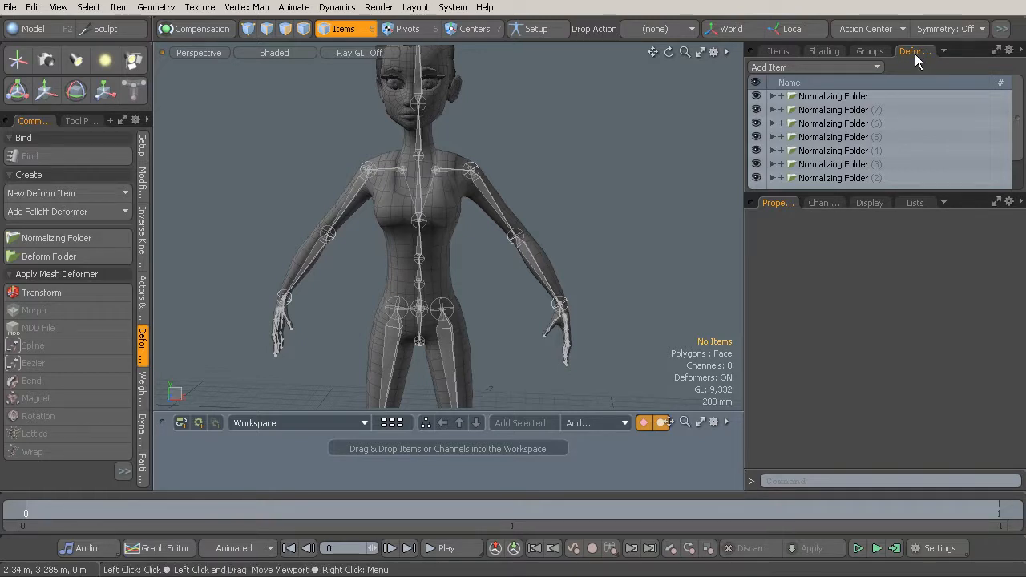
{"action": "left_click", "coordinate": [818, 172]}
{"action": "left_click", "coordinate": [836, 137]}
{"action": "left_click", "coordinate": [841, 122]}
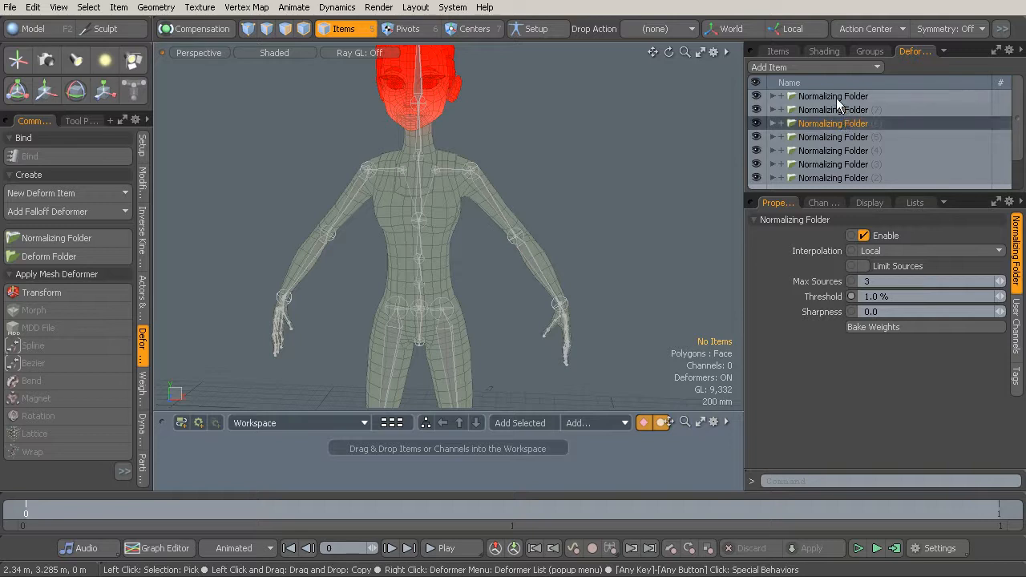
{"action": "left_click", "coordinate": [834, 97]}
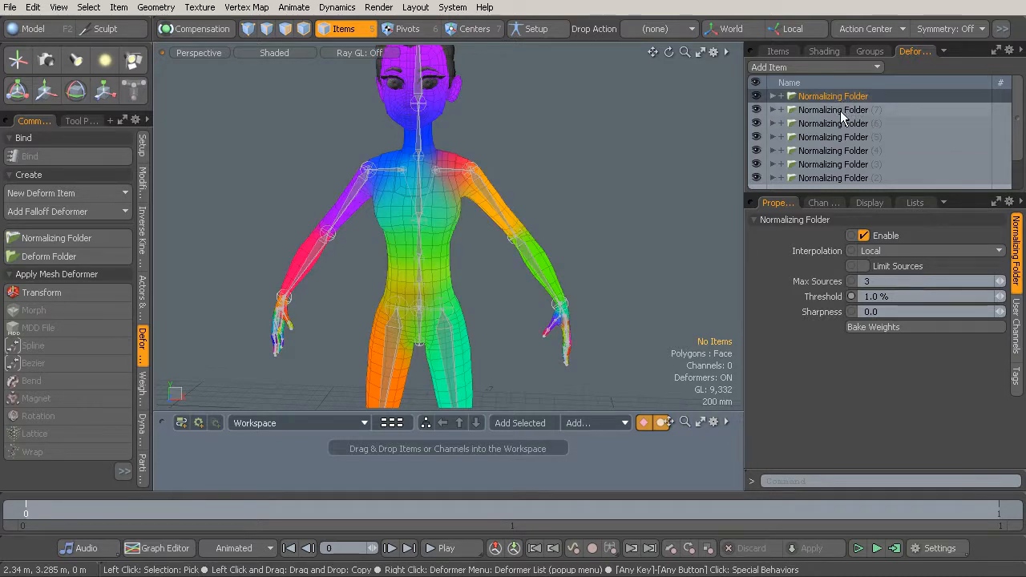
{"action": "left_click", "coordinate": [782, 110]}
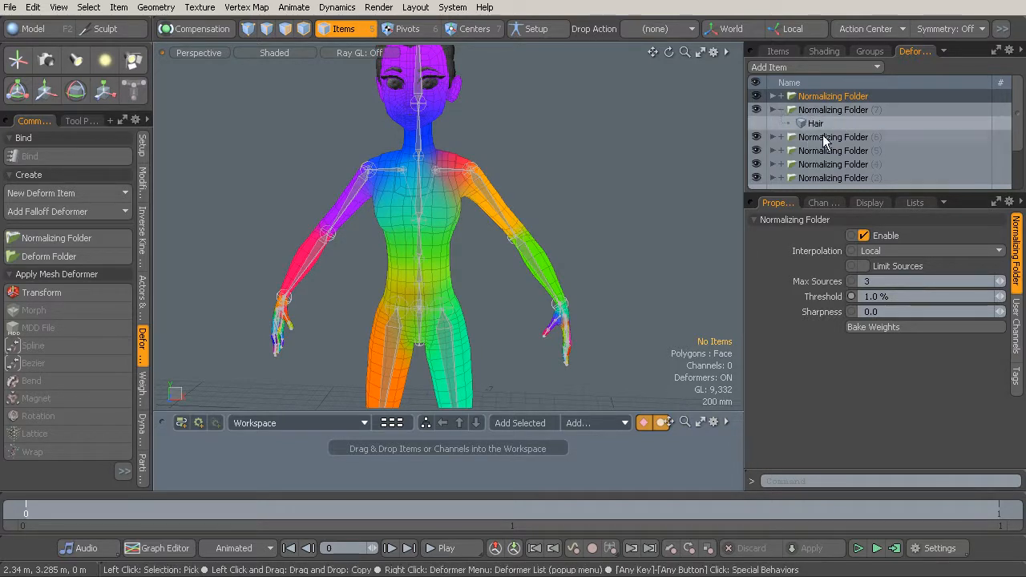
{"action": "left_click", "coordinate": [781, 110]}
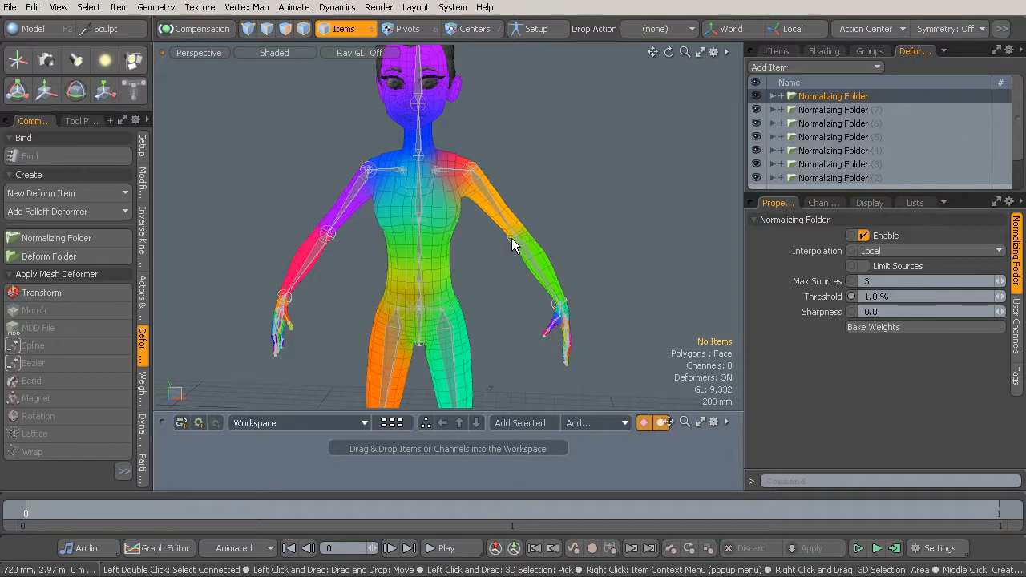
Step: Draw a short two-joint skeleton in the Right view, behind the character's back, from a root at about Y 2.69 m and Z -930 mm
{"action": "left_click_drag", "start_coordinate": [438, 270], "coordinate": [512, 213], "text": "alt"}
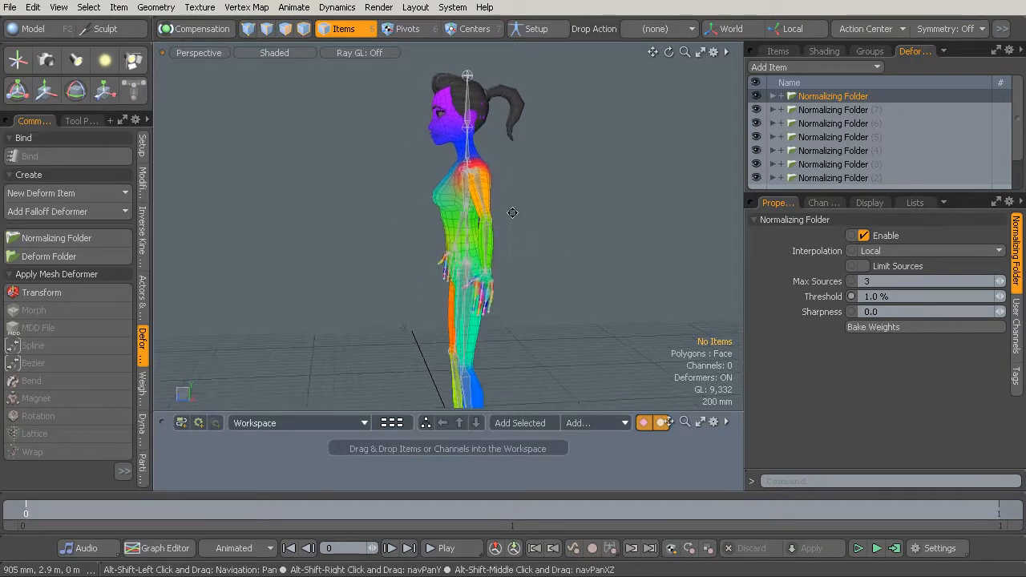
{"action": "left_click", "coordinate": [142, 145]}
{"action": "left_click", "coordinate": [68, 177]}
{"action": "left_click_drag", "start_coordinate": [505, 221], "coordinate": [427, 220], "text": "alt+shift"}
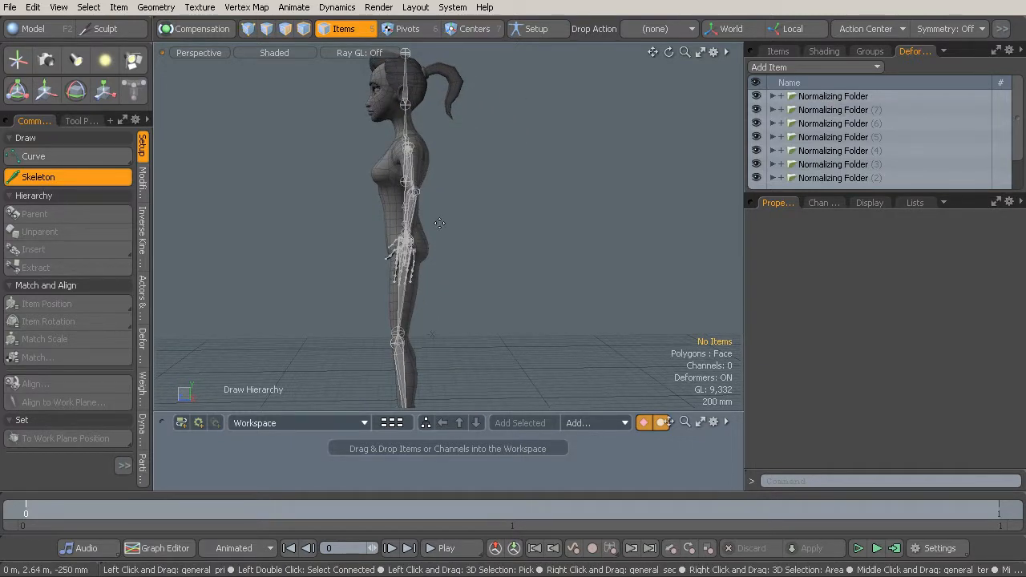
{"action": "key", "text": "KP_3"}
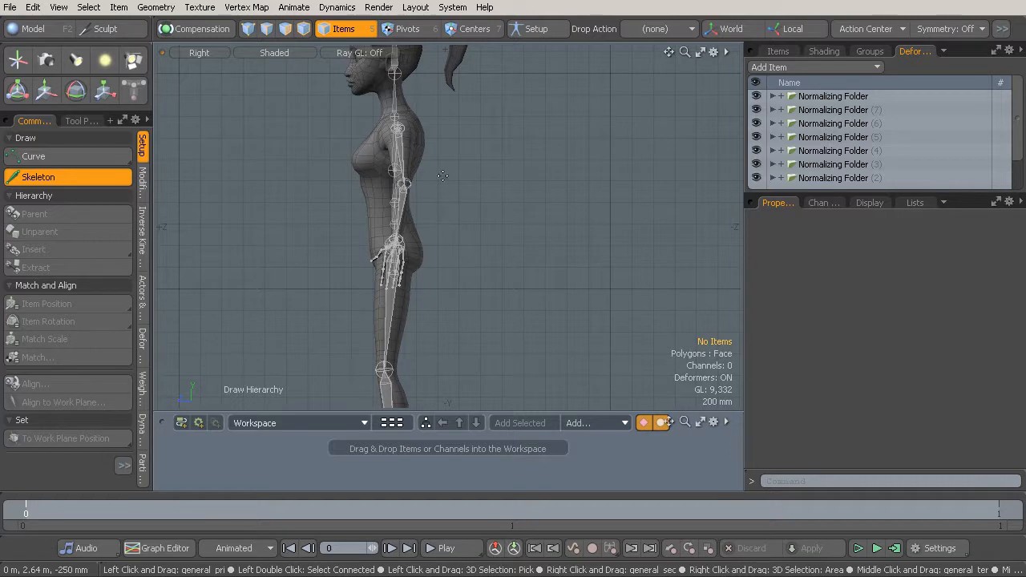
{"action": "left_click", "coordinate": [496, 215]}
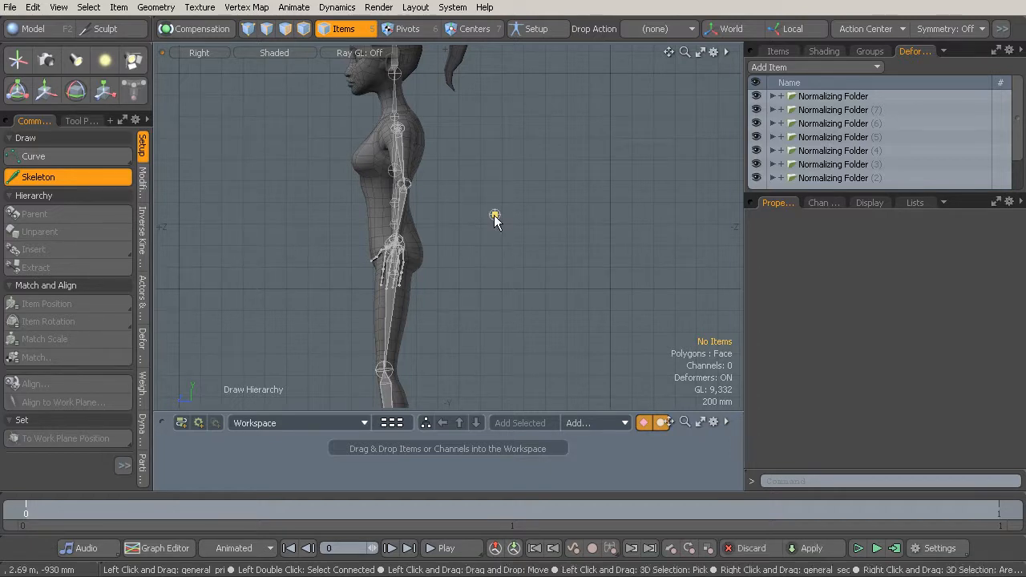
{"action": "left_click", "coordinate": [448, 209]}
{"action": "key", "text": "space"}
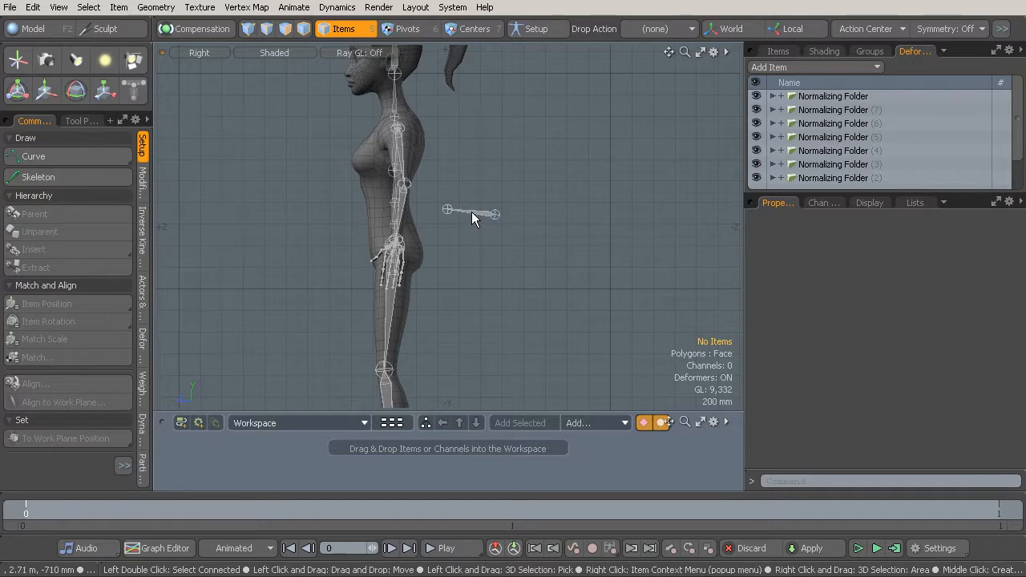
Step: Move the new short skeleton's root joint into the right side of the waist, at X -135 mm, Y 2.69 m, Z 10 mm
{"action": "left_click", "coordinate": [472, 213]}
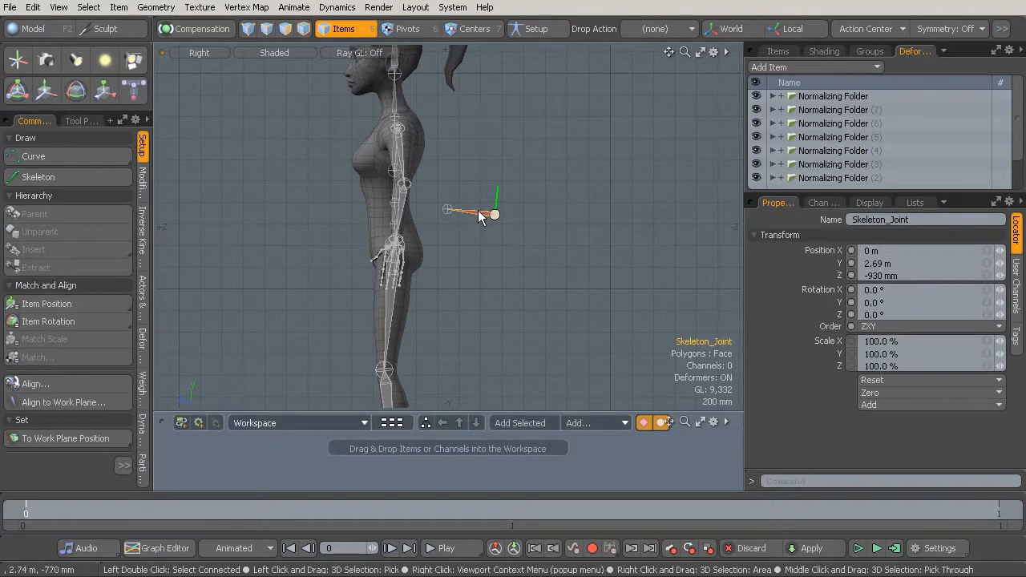
{"action": "left_click_drag", "start_coordinate": [476, 204], "coordinate": [468, 233], "text": "alt"}
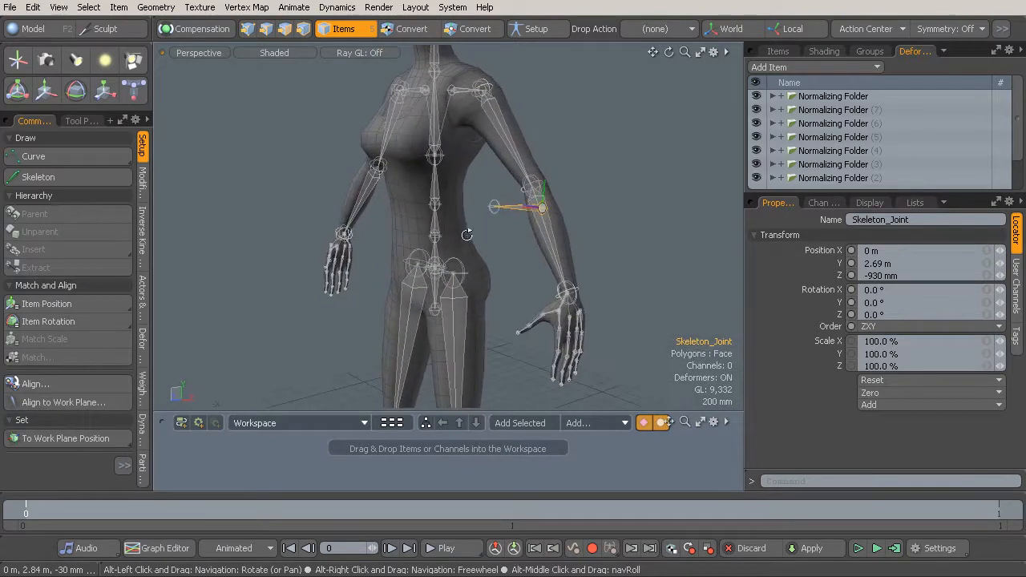
{"action": "left_click_drag", "start_coordinate": [541, 245], "coordinate": [495, 230], "text": "alt"}
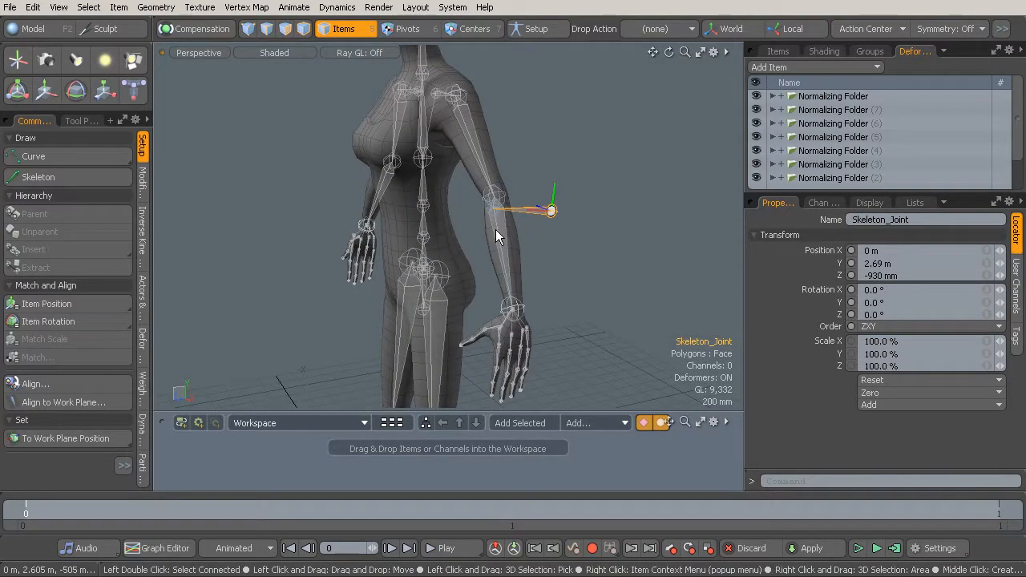
{"action": "key", "text": "y"}
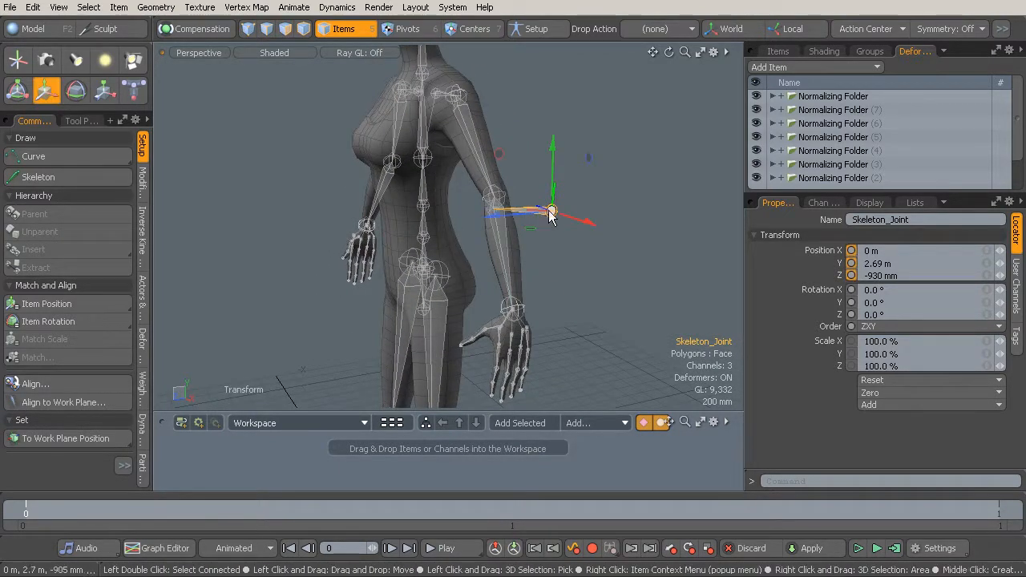
{"action": "left_click_drag", "start_coordinate": [495, 223], "coordinate": [474, 255]}
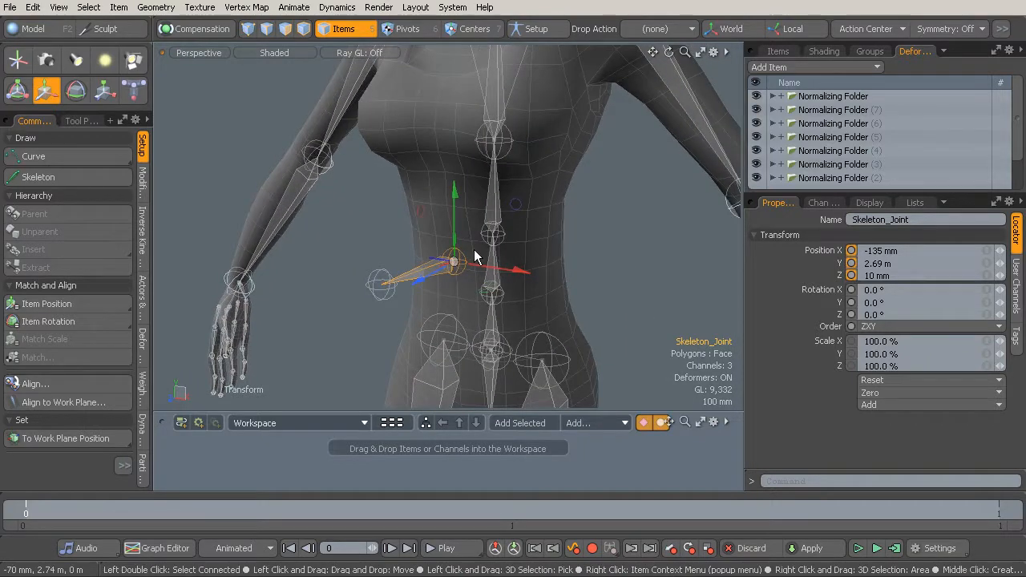
Step: In Setup mode, bind the Body mesh to the extra joint using Smooth (Distance) with Medium falloff and Bind as Segments
{"action": "left_click", "coordinate": [417, 184], "text": "shift"}
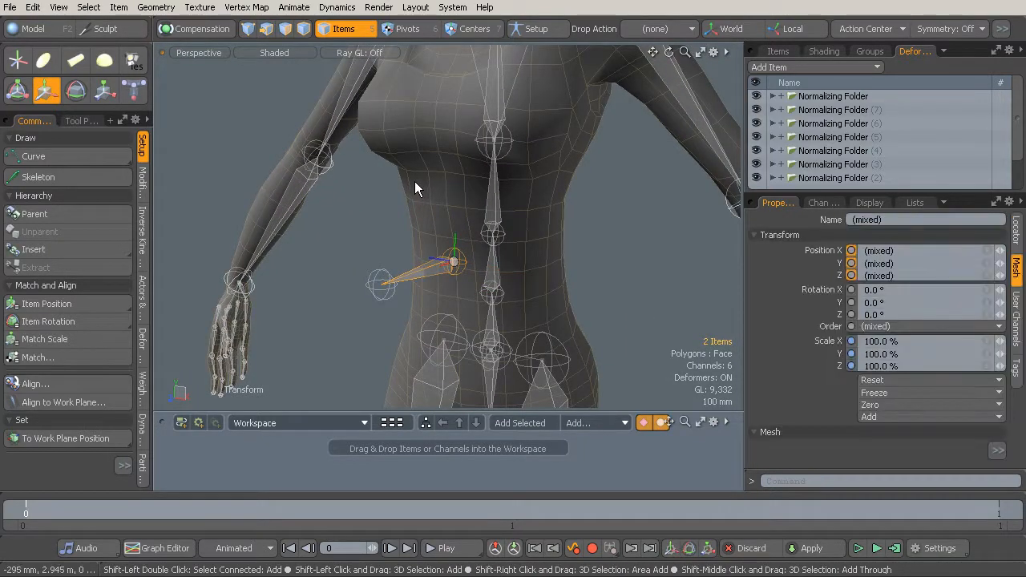
{"action": "left_click", "coordinate": [534, 28]}
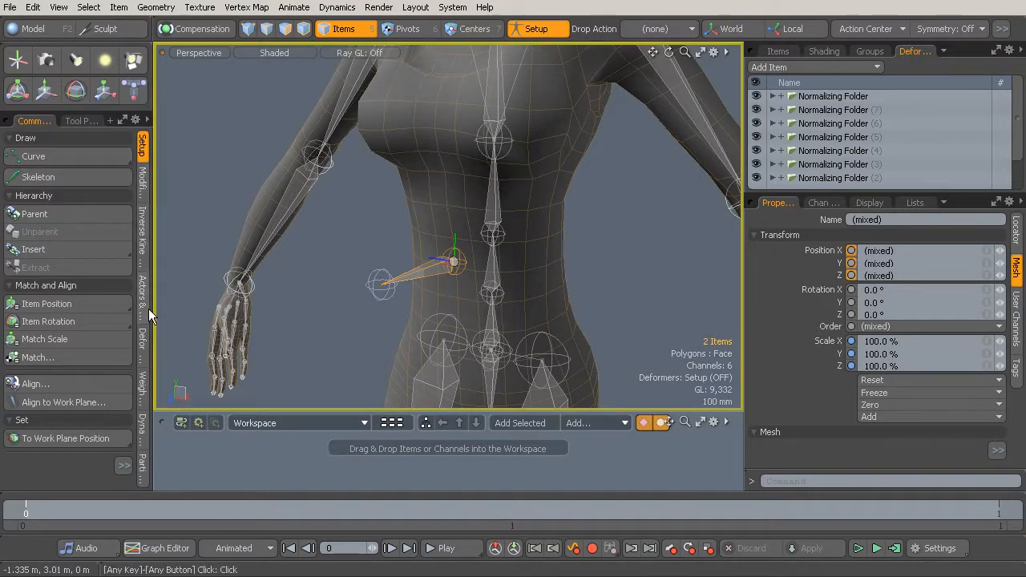
{"action": "left_click", "coordinate": [142, 337]}
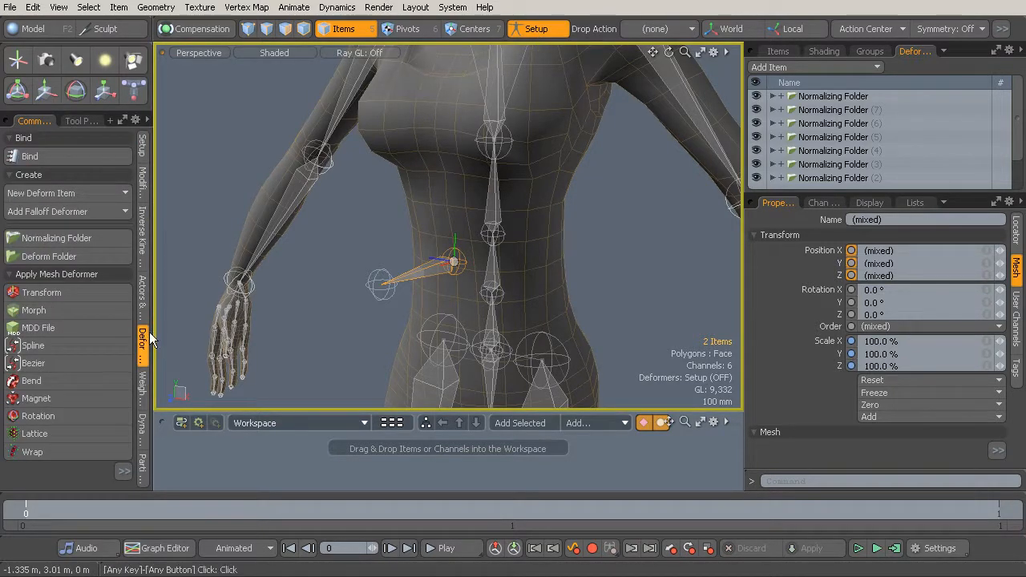
{"action": "left_click", "coordinate": [37, 159]}
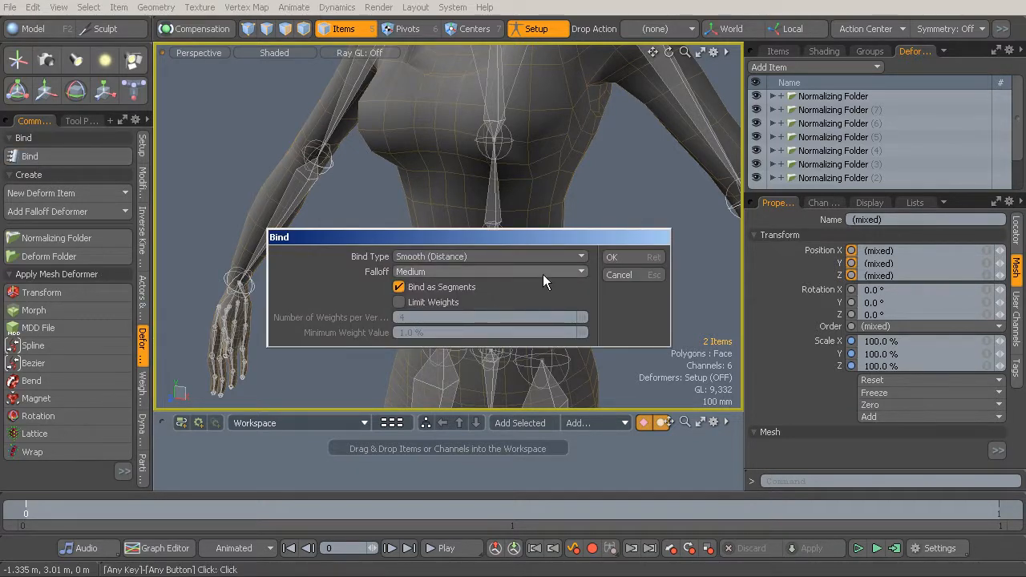
{"action": "left_click", "coordinate": [611, 256]}
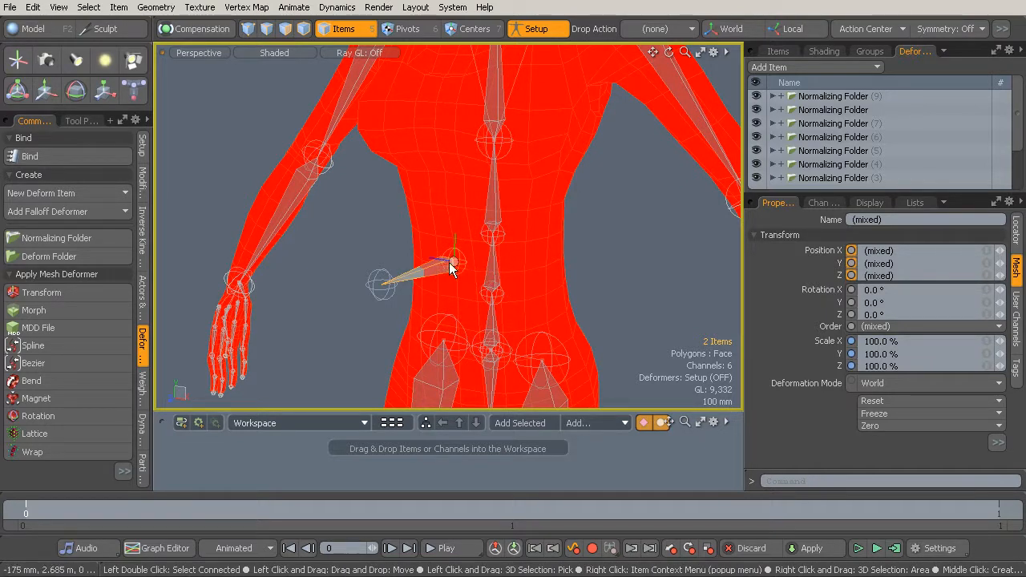
{"action": "left_click_drag", "start_coordinate": [420, 237], "coordinate": [469, 231], "text": "alt"}
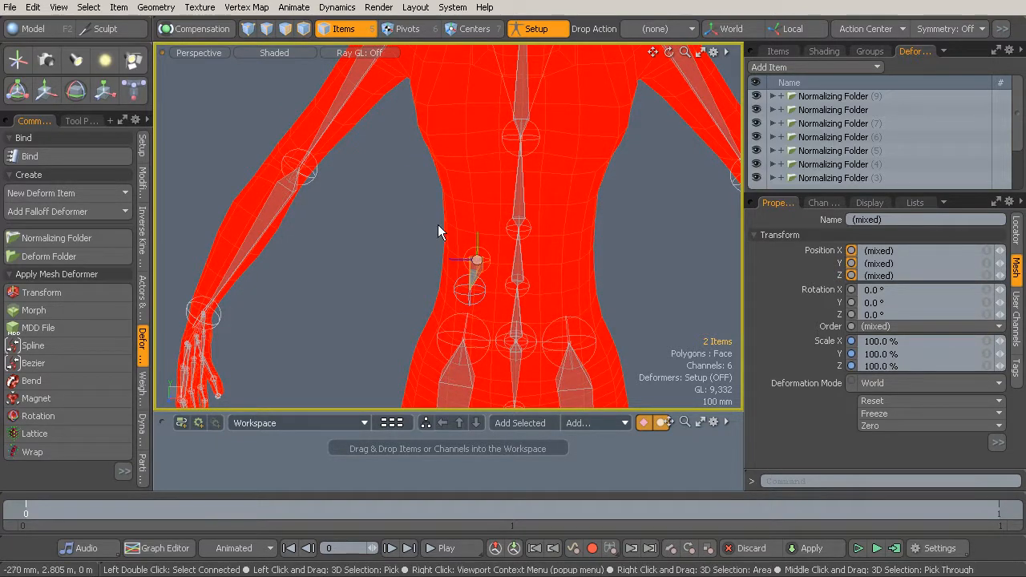
Step: Bring up the weight tools and turn off Setup mode
{"action": "left_click", "coordinate": [143, 383]}
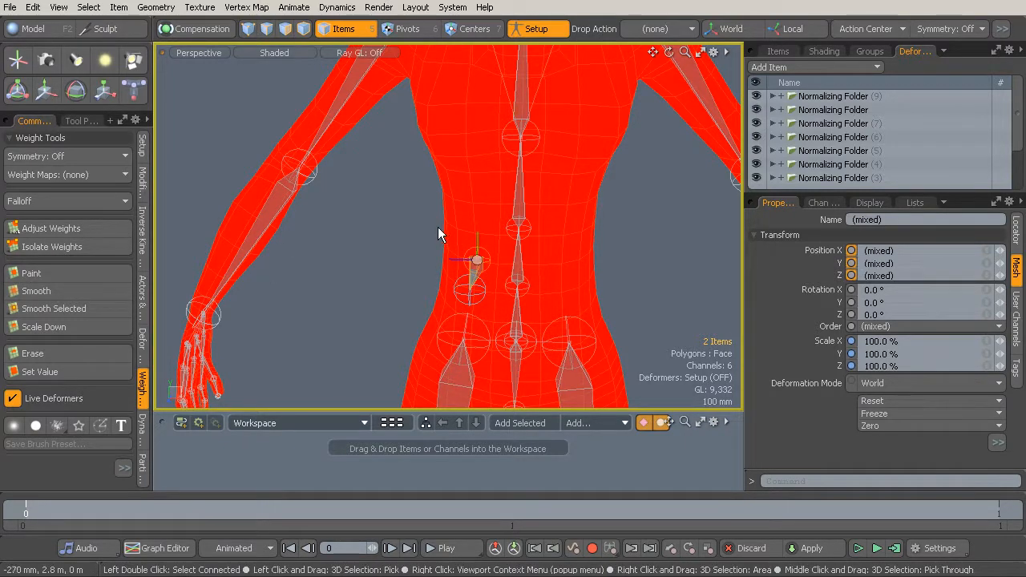
{"action": "left_click_drag", "start_coordinate": [459, 237], "coordinate": [414, 266], "text": "alt+shift"}
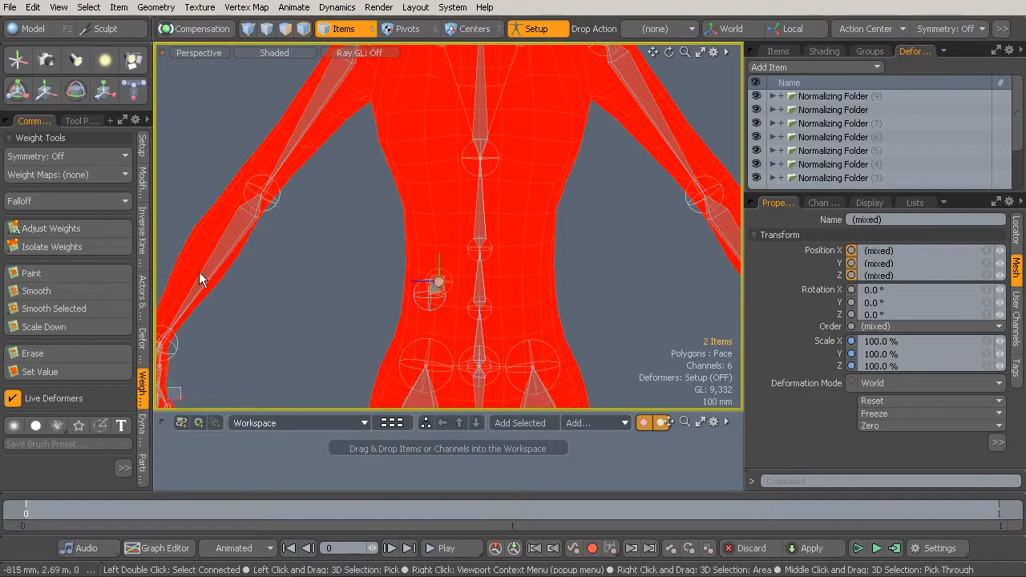
{"action": "left_click_drag", "start_coordinate": [447, 261], "coordinate": [414, 249], "text": "alt"}
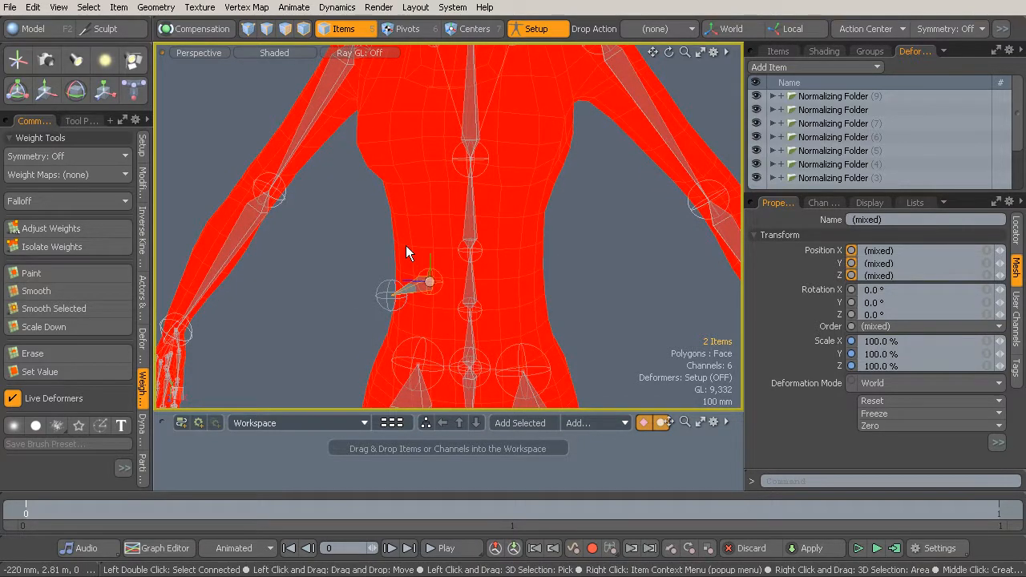
{"action": "left_click", "coordinate": [532, 30]}
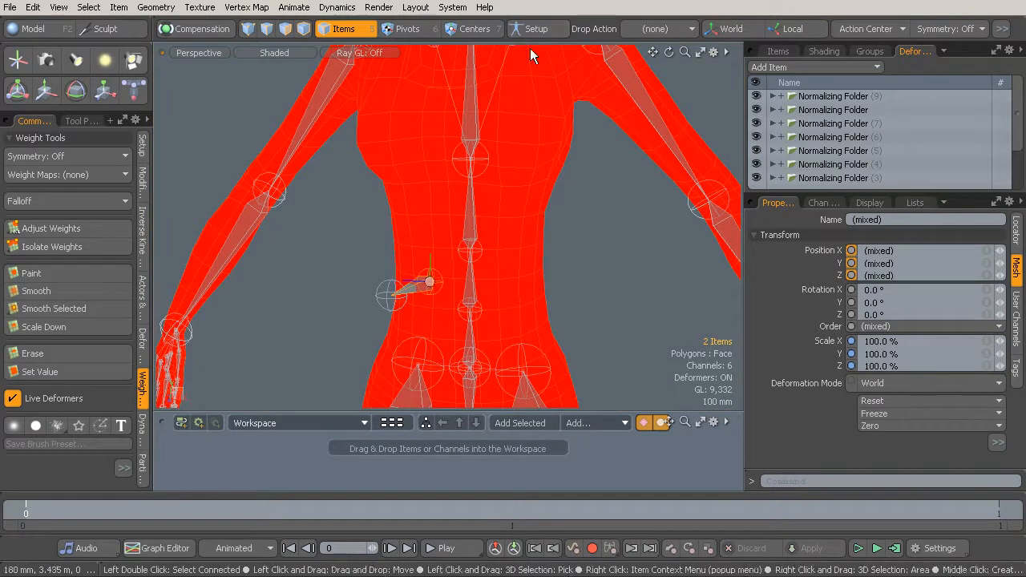
Step: Lasso-select a small patch of Body vertices on the side of the waist around the extra joint
{"action": "left_click", "coordinate": [406, 253]}
{"action": "left_click_drag", "start_coordinate": [406, 253], "coordinate": [395, 269], "text": "alt"}
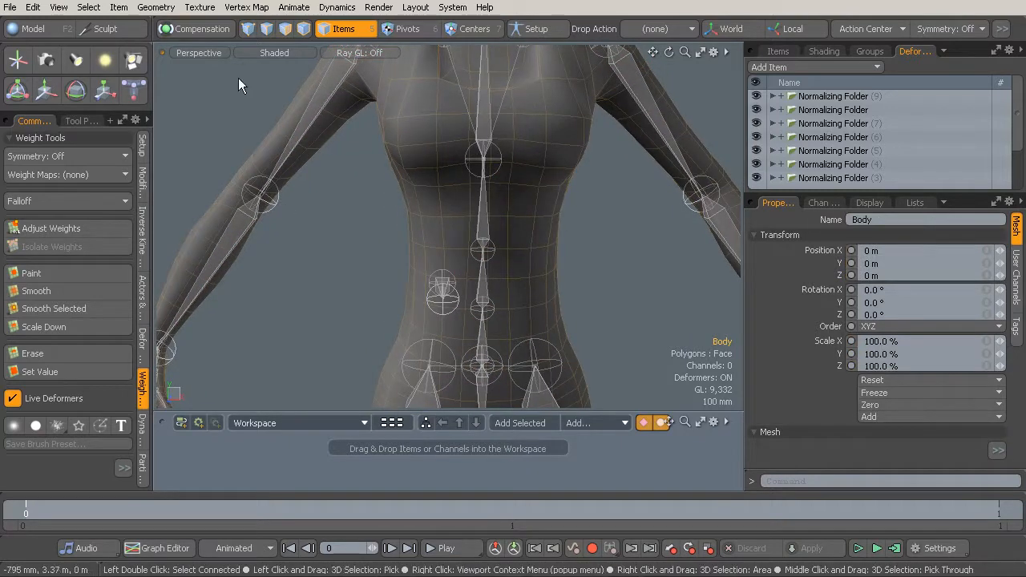
{"action": "left_click", "coordinate": [247, 29]}
{"action": "left_click_drag", "start_coordinate": [333, 218], "coordinate": [361, 244], "text": "alt"}
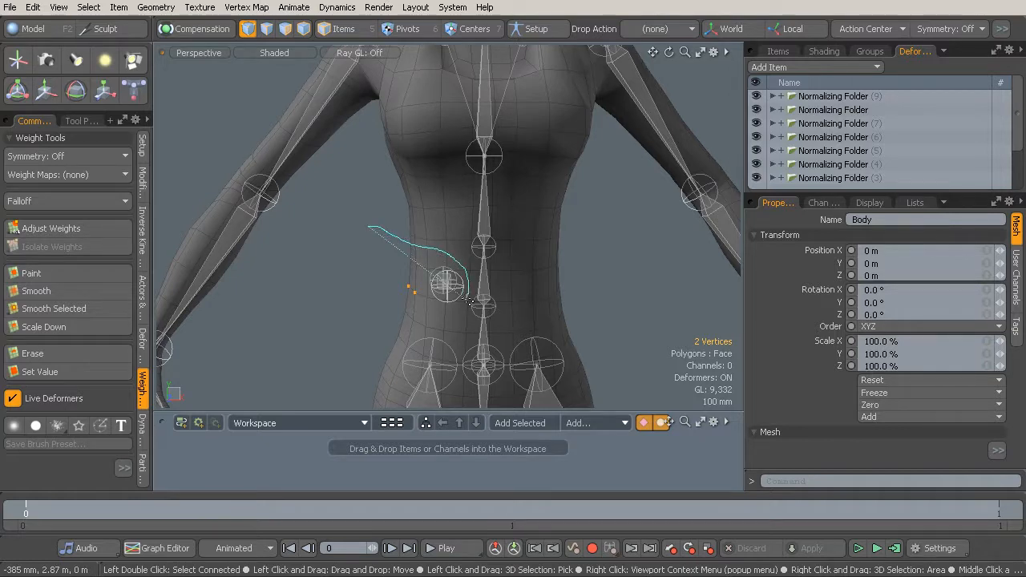
{"action": "right_click_drag", "start_coordinate": [350, 263], "coordinate": [353, 255]}
{"action": "left_click_drag", "start_coordinate": [452, 280], "coordinate": [326, 264], "text": "alt"}
{"action": "left_click_drag", "start_coordinate": [392, 287], "coordinate": [353, 295], "text": "alt"}
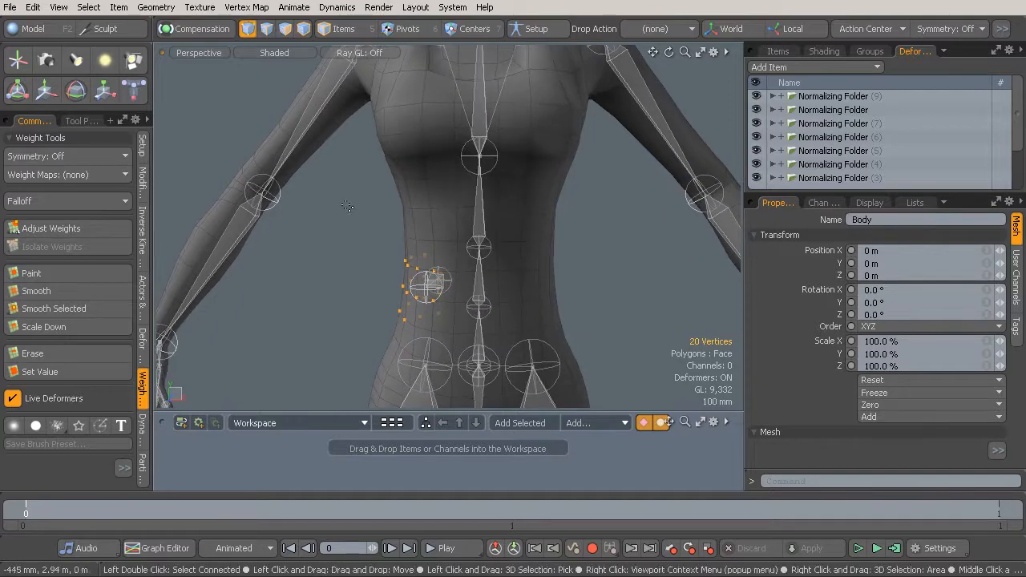
Step: Isolate the extra joint's weights to the selected waist vertices and inspect the weighted patch from several angles
{"action": "left_click", "coordinate": [352, 31]}
{"action": "left_click_drag", "start_coordinate": [385, 297], "coordinate": [321, 310], "text": "alt"}
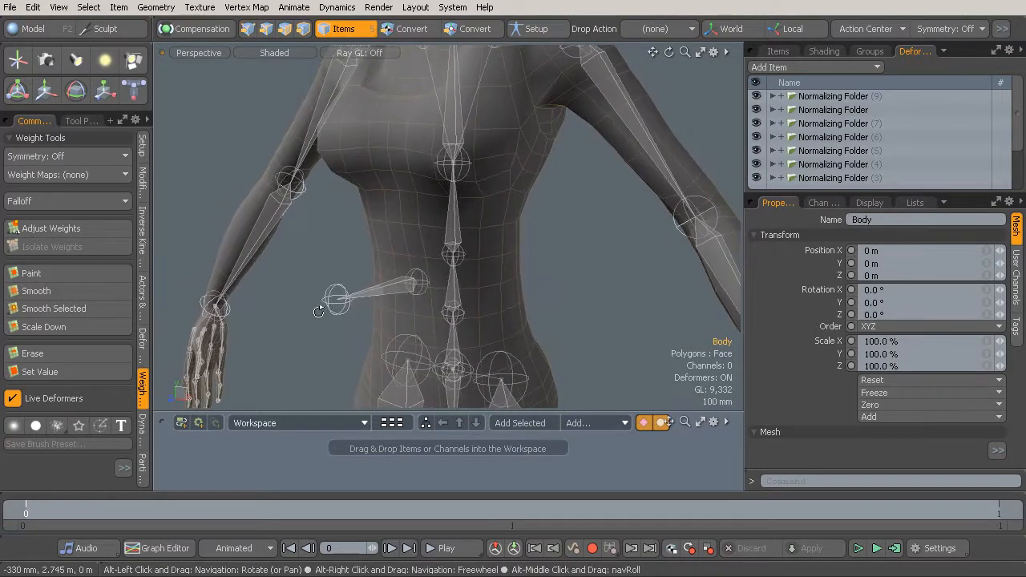
{"action": "left_click", "coordinate": [381, 295]}
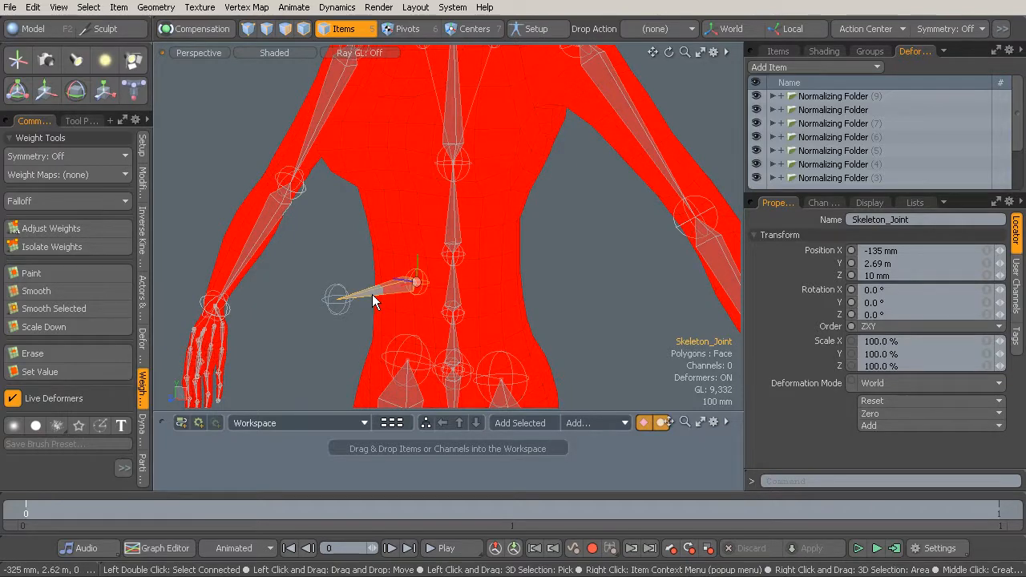
{"action": "left_click", "coordinate": [247, 29]}
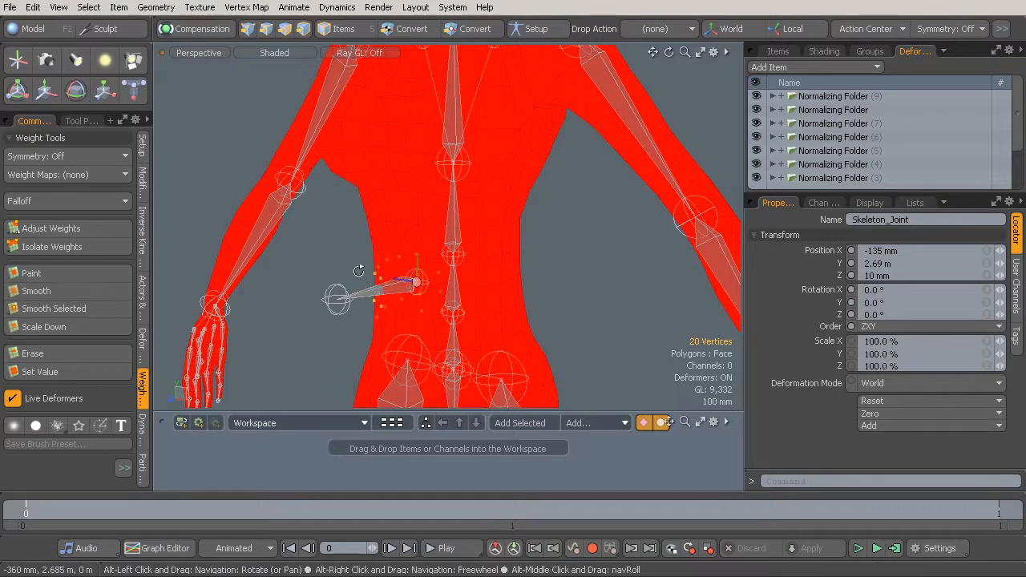
{"action": "left_click_drag", "start_coordinate": [388, 353], "coordinate": [279, 258], "text": "alt"}
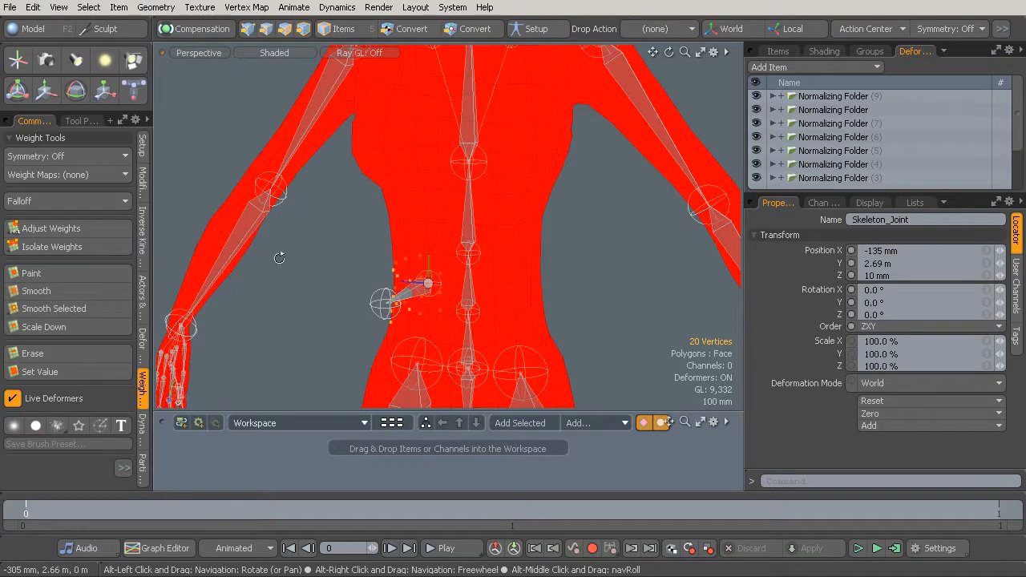
{"action": "left_click", "coordinate": [71, 247]}
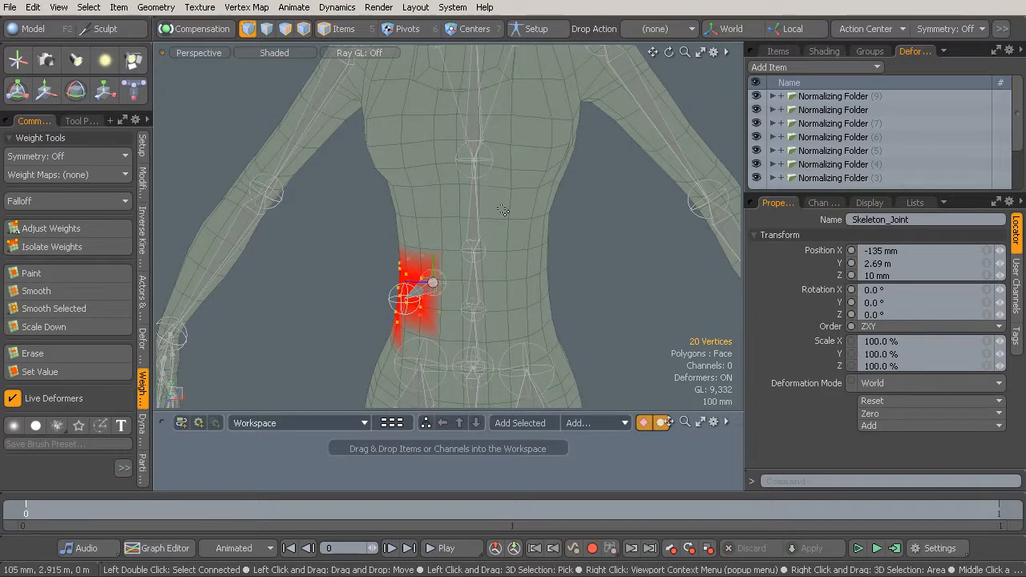
{"action": "left_click_drag", "start_coordinate": [441, 268], "coordinate": [429, 265], "text": "alt"}
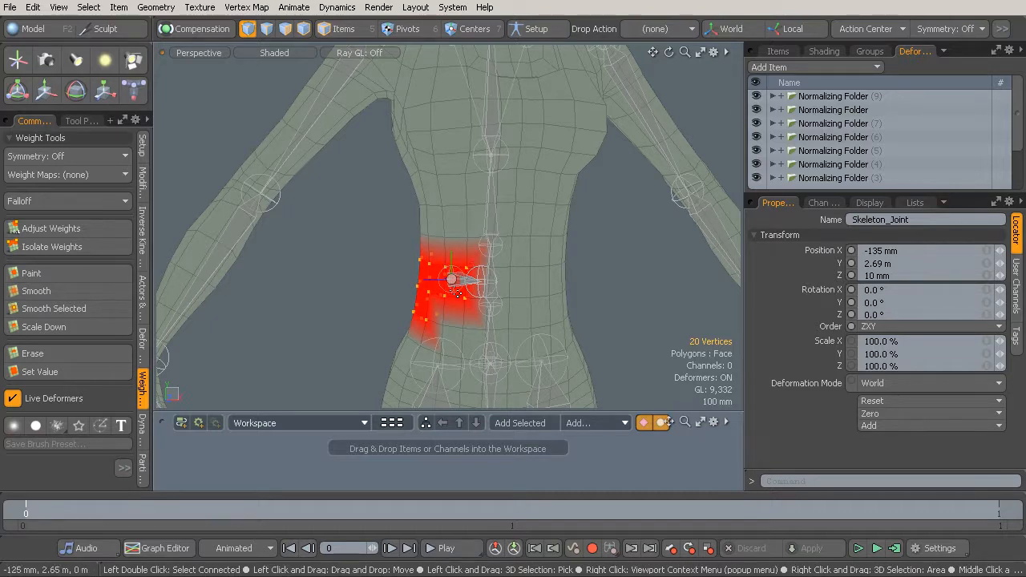
{"action": "left_click_drag", "start_coordinate": [457, 295], "coordinate": [405, 290], "text": "alt"}
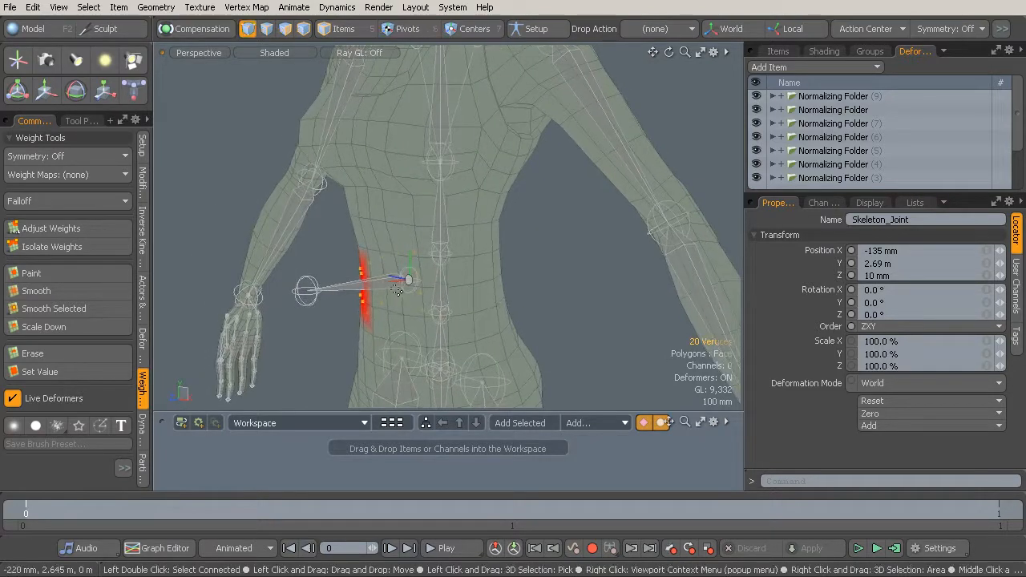
{"action": "left_click_drag", "start_coordinate": [481, 276], "coordinate": [438, 269], "text": "ctrl+alt"}
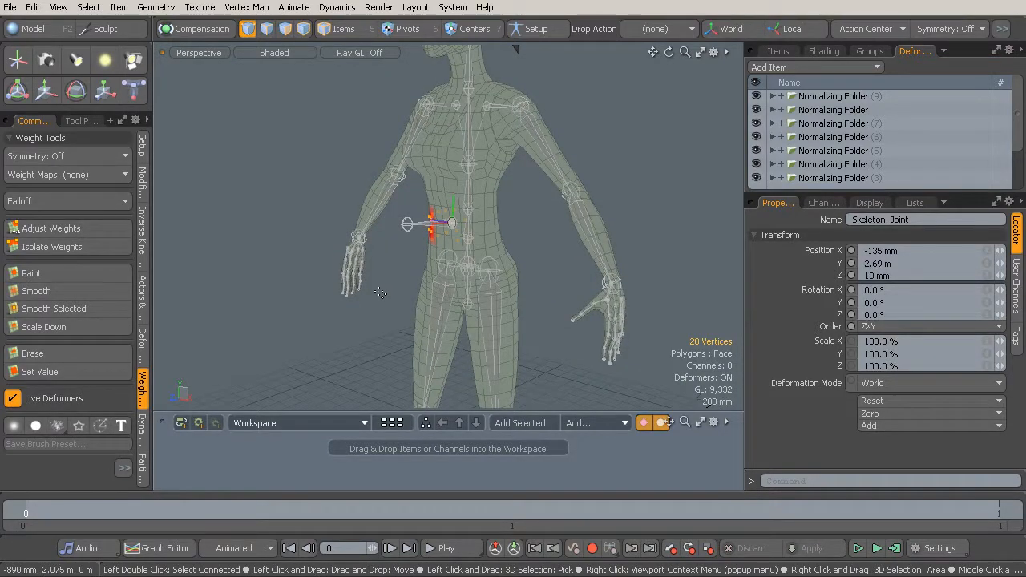
{"action": "left_click_drag", "start_coordinate": [381, 293], "coordinate": [433, 291], "text": "alt"}
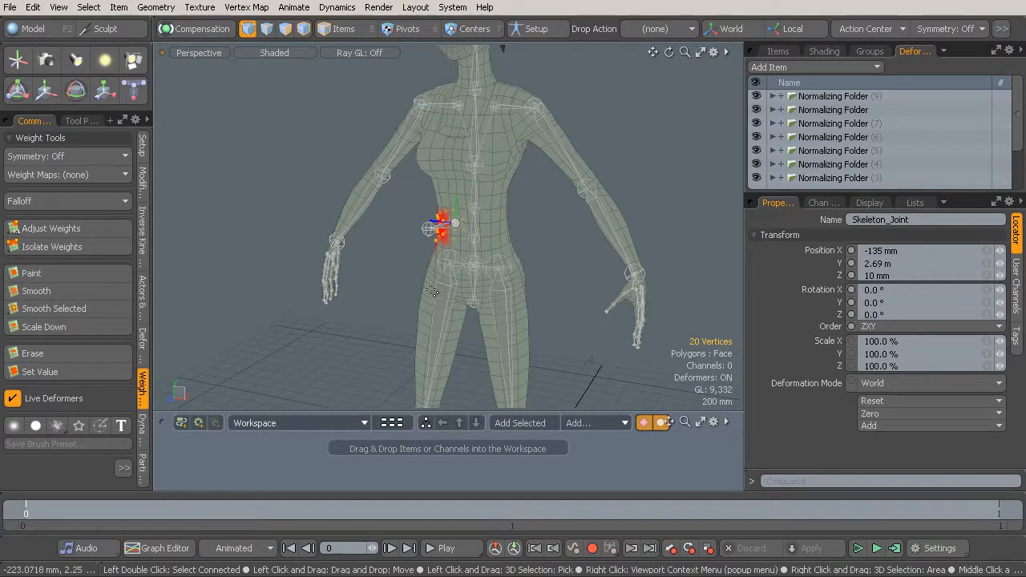
Step: Undo the weight isolation, the Body binding and the creation of the extra waist skeleton
{"action": "key", "text": "5"}
{"action": "left_click", "coordinate": [426, 293]}
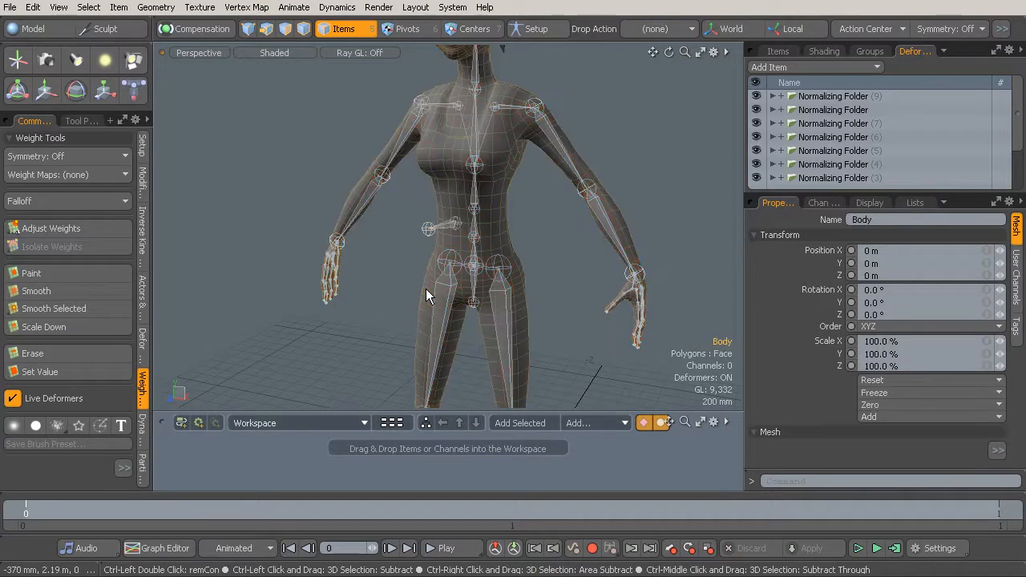
{"action": "key", "text": "1"}
{"action": "key", "text": "ctrl+z"}
{"action": "key", "text": "ctrl+z"}
{"action": "key", "text": "ctrl+z"}
{"action": "key", "text": "ctrl+z"}
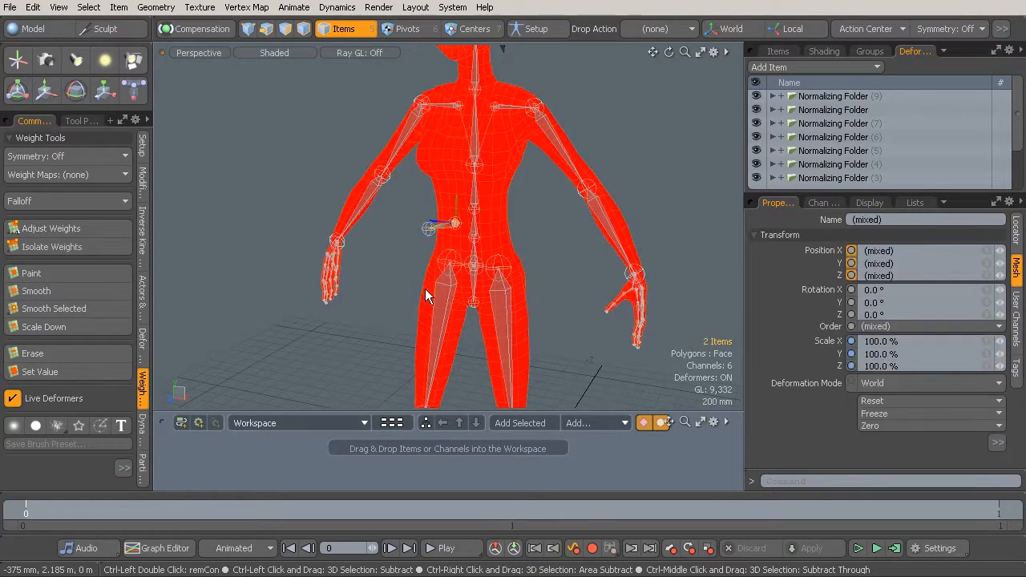
{"action": "key", "text": "ctrl+z"}
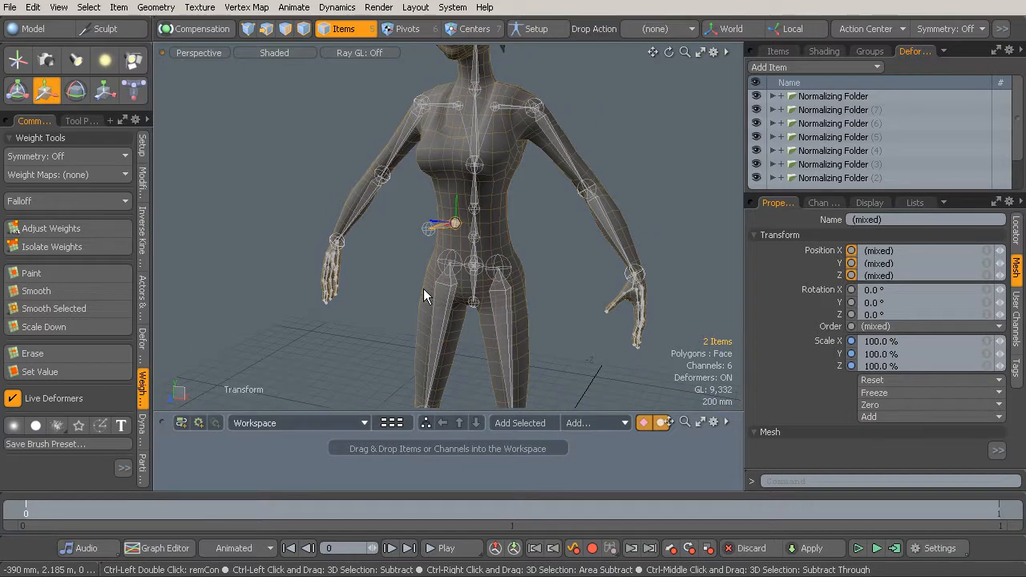
{"action": "key", "text": "ctrl+z"}
{"action": "key", "text": "ctrl+z"}
Step: Clear the selection, then select the Scrunchy mesh, the Ponytail mesh and the head joint together
{"action": "left_click_drag", "start_coordinate": [537, 216], "coordinate": [563, 225], "text": "alt"}
{"action": "left_click", "coordinate": [487, 244]}
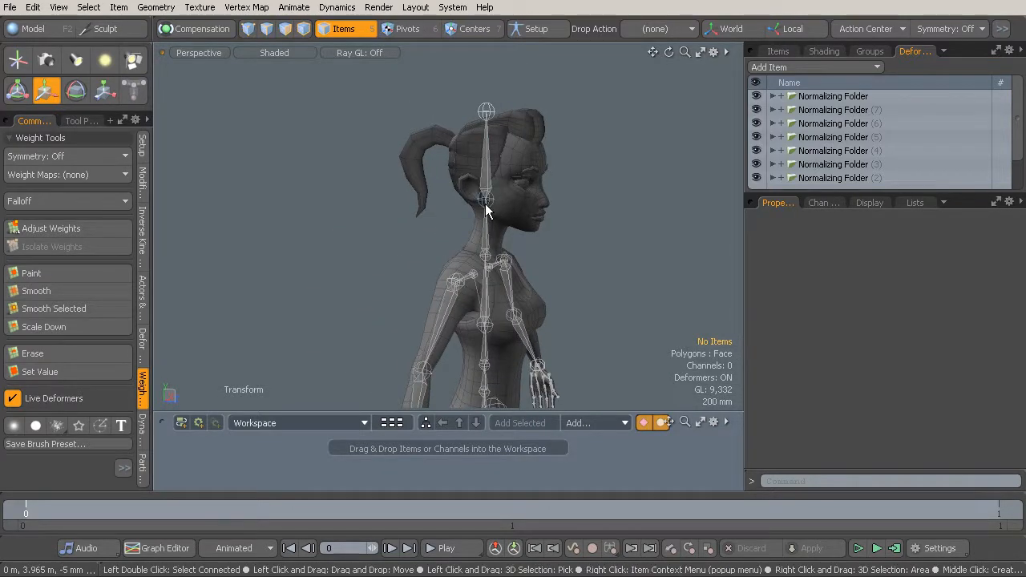
{"action": "mouse_move", "coordinate": [462, 167]}
{"action": "left_mouse_down", "text": "alt"}
{"action": "mouse_move", "coordinate": [502, 184]}
{"action": "mouse_move", "coordinate": [494, 197]}
{"action": "mouse_move", "coordinate": [506, 177]}
{"action": "mouse_move", "coordinate": [473, 170]}
{"action": "left_mouse_up", "text": "alt"}
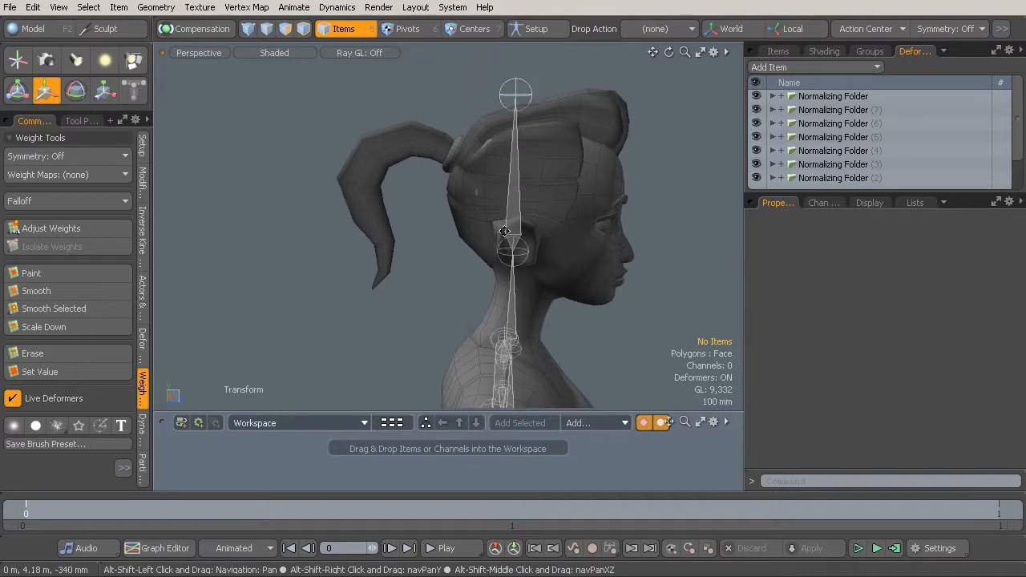
{"action": "left_click", "coordinate": [452, 160]}
{"action": "left_click", "coordinate": [407, 138]}
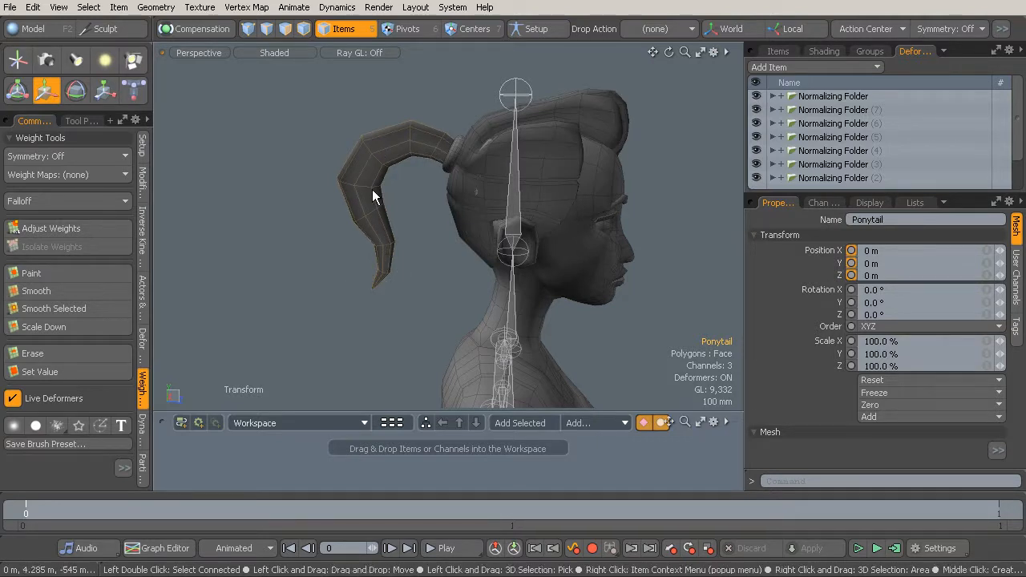
{"action": "left_click", "coordinate": [454, 147]}
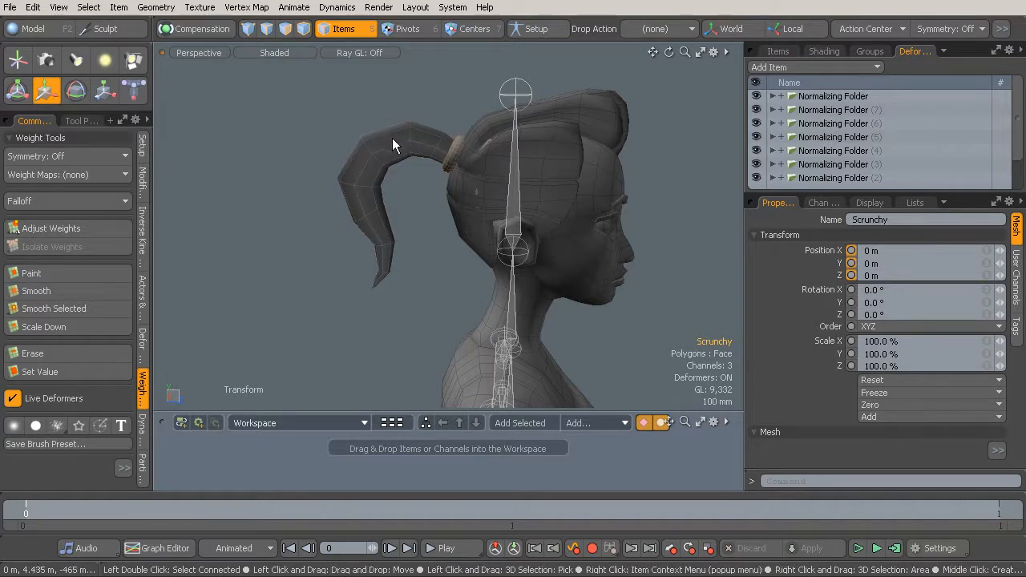
{"action": "left_click", "coordinate": [392, 142], "text": "shift"}
{"action": "left_click", "coordinate": [517, 186], "text": "shift"}
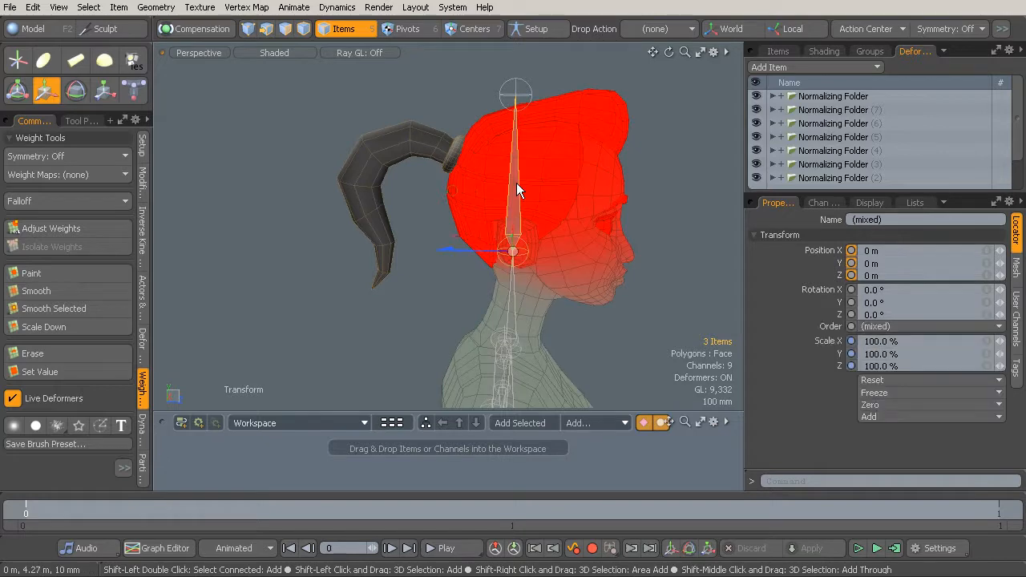
Step: Turn on Setup mode and bind the selected meshes to the head joint using Smooth (Distance), Medium falloff and Bind as Segments
{"action": "left_click", "coordinate": [538, 30]}
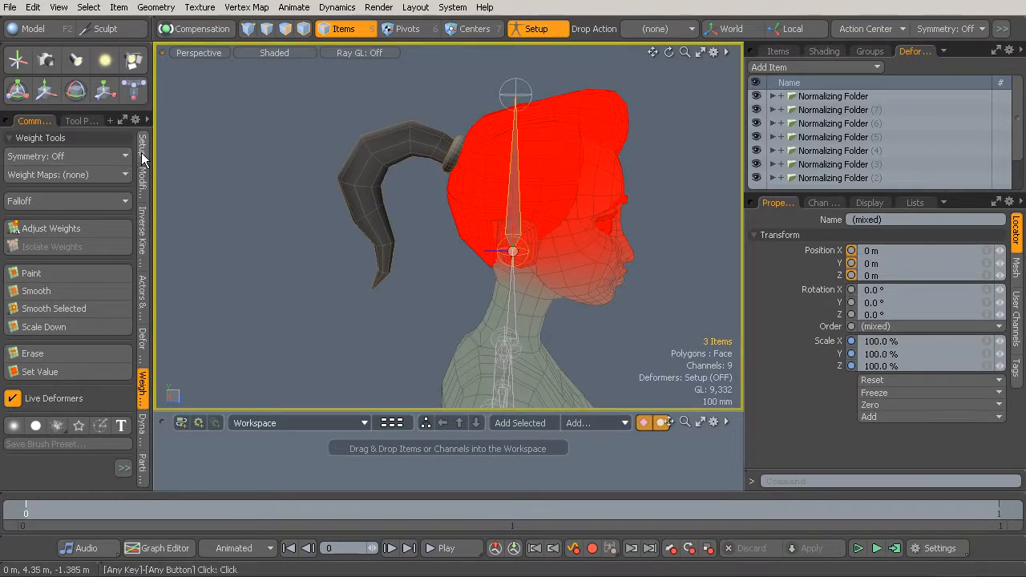
{"action": "left_click", "coordinate": [144, 336]}
{"action": "left_click", "coordinate": [68, 160]}
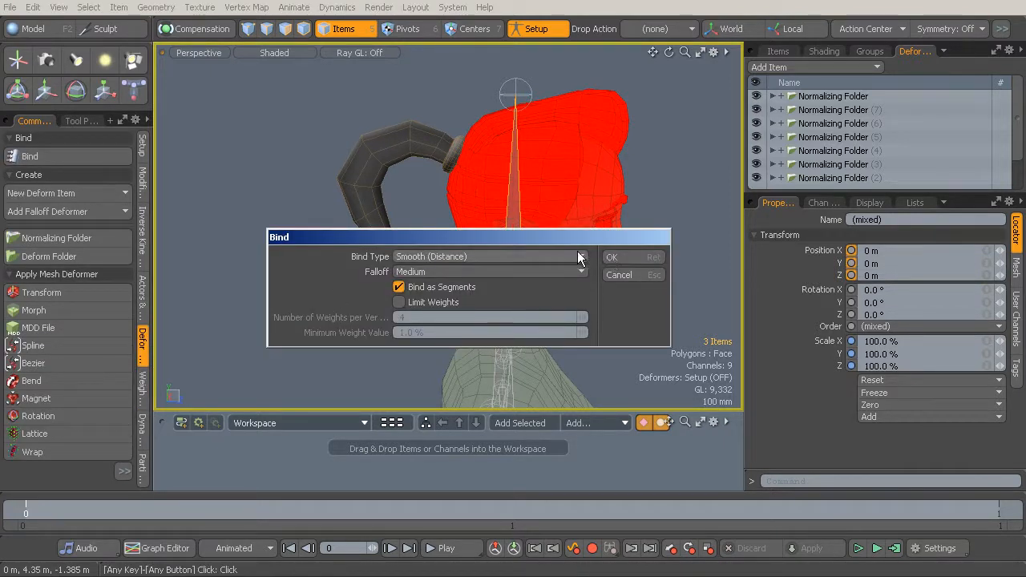
{"action": "left_click", "coordinate": [529, 255]}
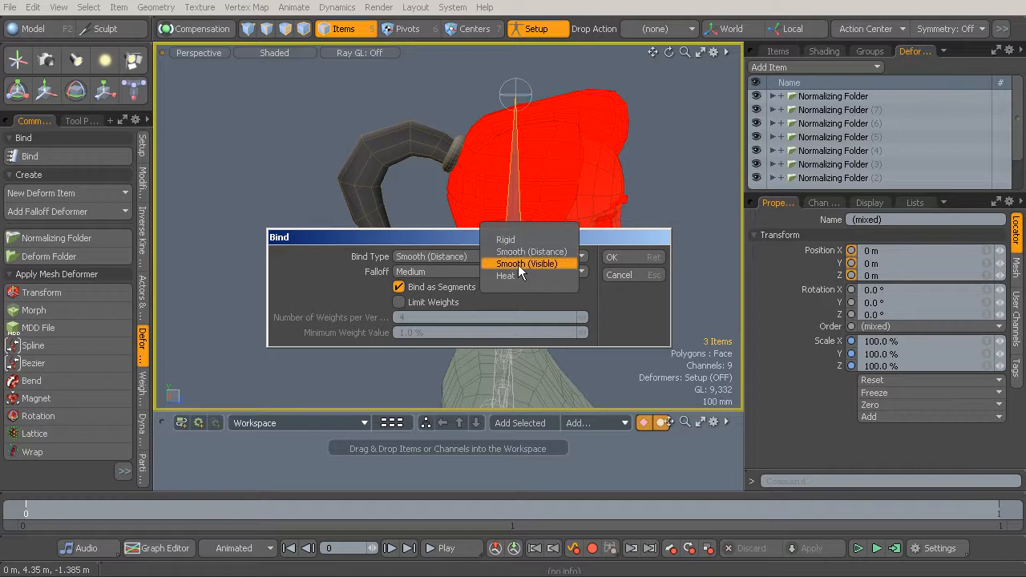
{"action": "left_click", "coordinate": [391, 234]}
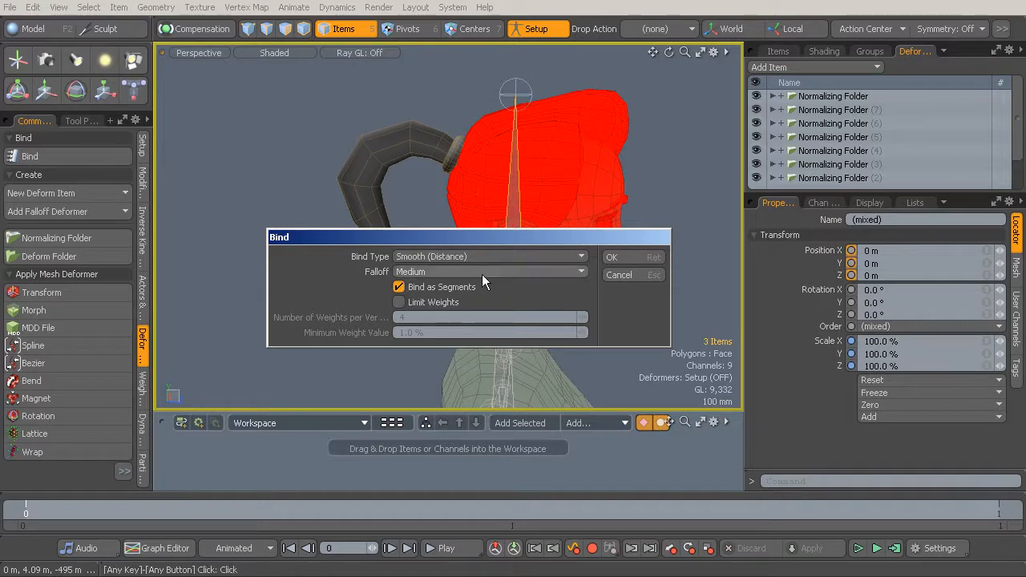
{"action": "left_click", "coordinate": [617, 258]}
Step: Select only the head joint, turn off Setup mode and ready the Rotate tool with the Local action axis
{"action": "mouse_move", "coordinate": [498, 200]}
{"action": "left_mouse_down", "text": "alt"}
{"action": "mouse_move", "coordinate": [585, 245]}
{"action": "mouse_move", "coordinate": [418, 237]}
{"action": "mouse_move", "coordinate": [539, 265]}
{"action": "left_mouse_up", "text": "alt"}
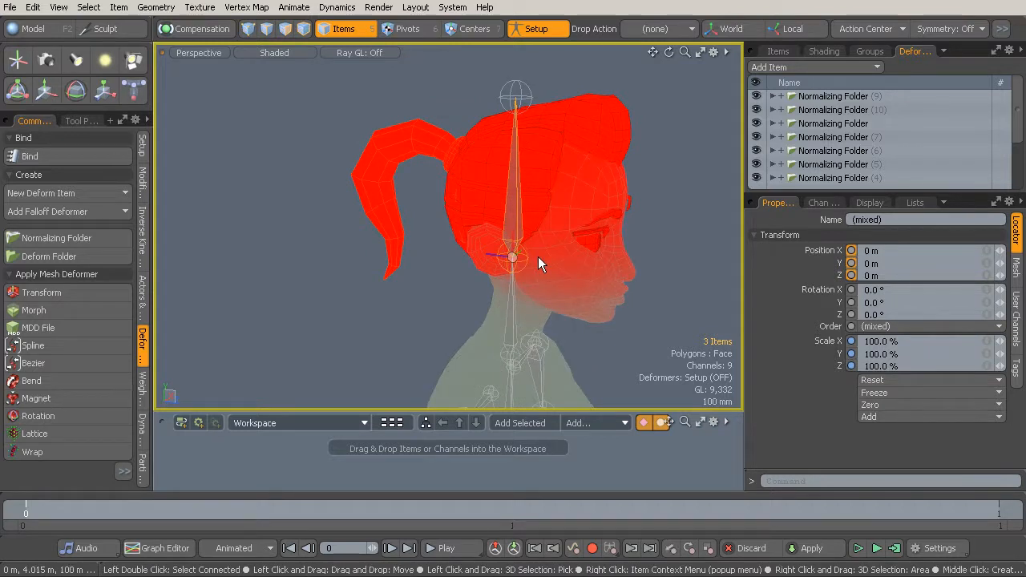
{"action": "left_click", "coordinate": [517, 220]}
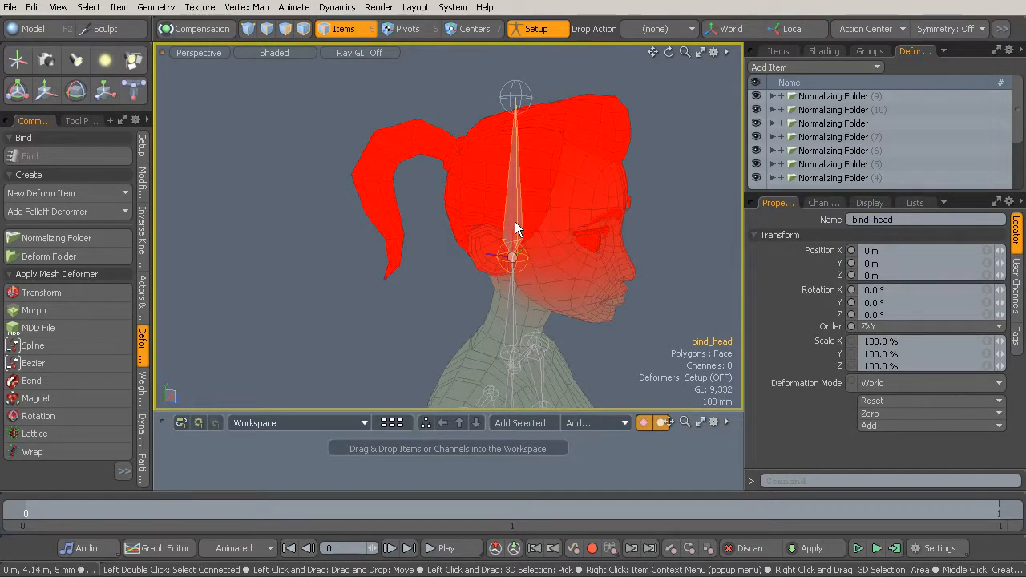
{"action": "left_click", "coordinate": [536, 29]}
{"action": "left_click_drag", "start_coordinate": [592, 187], "coordinate": [501, 240], "text": "alt"}
{"action": "key", "text": "e"}
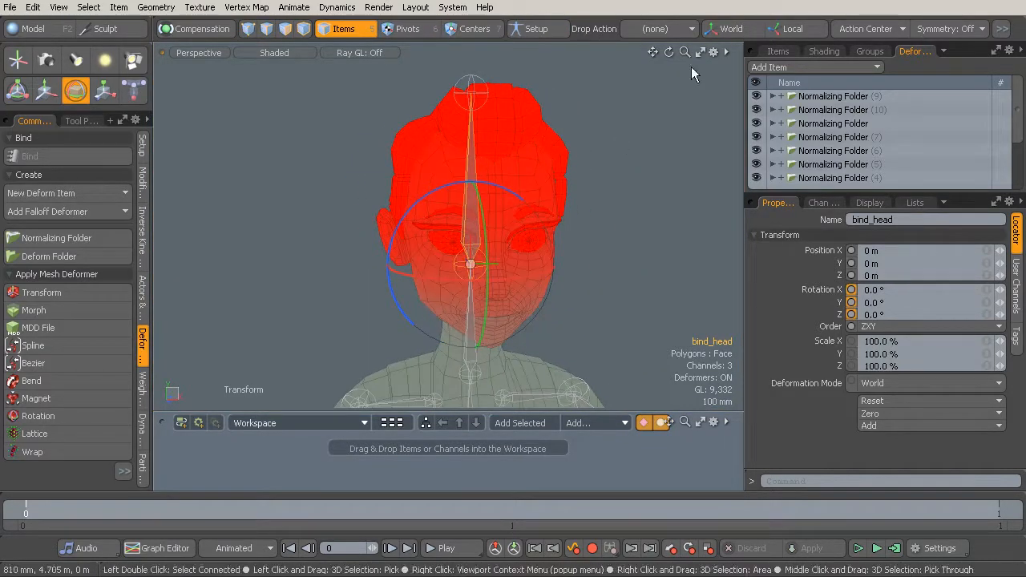
{"action": "left_click", "coordinate": [793, 29]}
Step: Test-rotate the head joint to about X -52.8°, Y 26.1°, Z -34.2°, and undo the rotation
{"action": "left_click_drag", "start_coordinate": [486, 202], "coordinate": [433, 204], "text": "alt"}
{"action": "left_click_drag", "start_coordinate": [620, 250], "coordinate": [547, 251]}
{"action": "left_click_drag", "start_coordinate": [465, 262], "coordinate": [624, 260]}
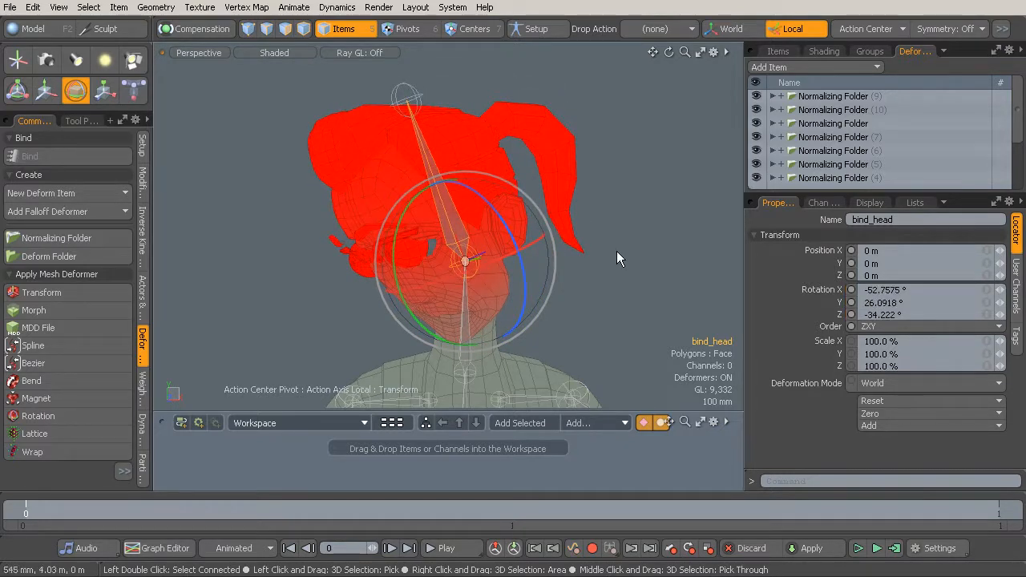
{"action": "key", "text": "ctrl"}
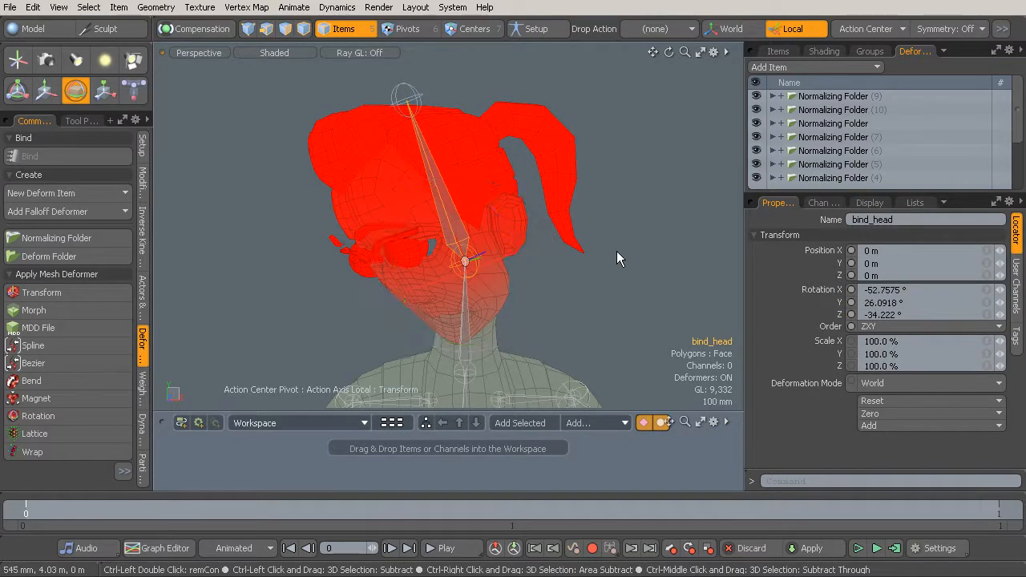
{"action": "key", "text": "ctrl+z"}
Step: Rotate the head joint to about X -35.2°, Y 4.4°, Z -15.0°, reset all its transforms and drop the Rotate tool
{"action": "left_click_drag", "start_coordinate": [580, 286], "coordinate": [432, 199], "text": "alt"}
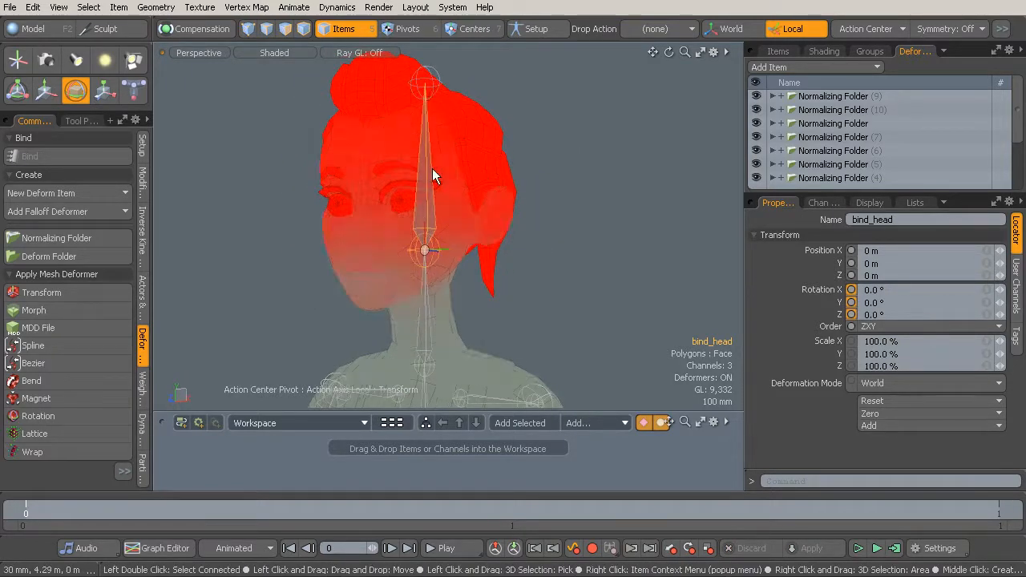
{"action": "left_click_drag", "start_coordinate": [499, 259], "coordinate": [575, 280], "text": "alt"}
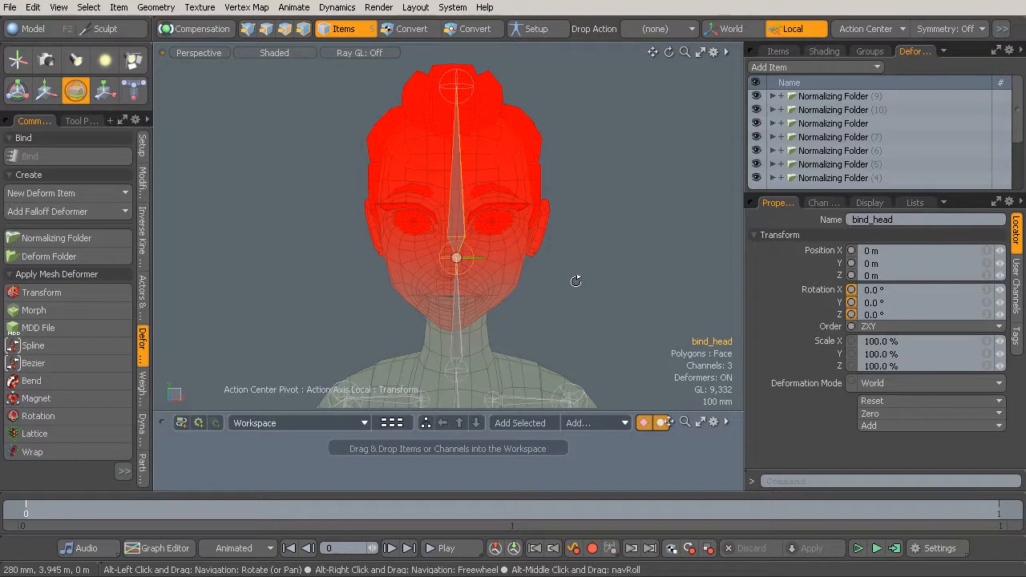
{"action": "key", "text": "space"}
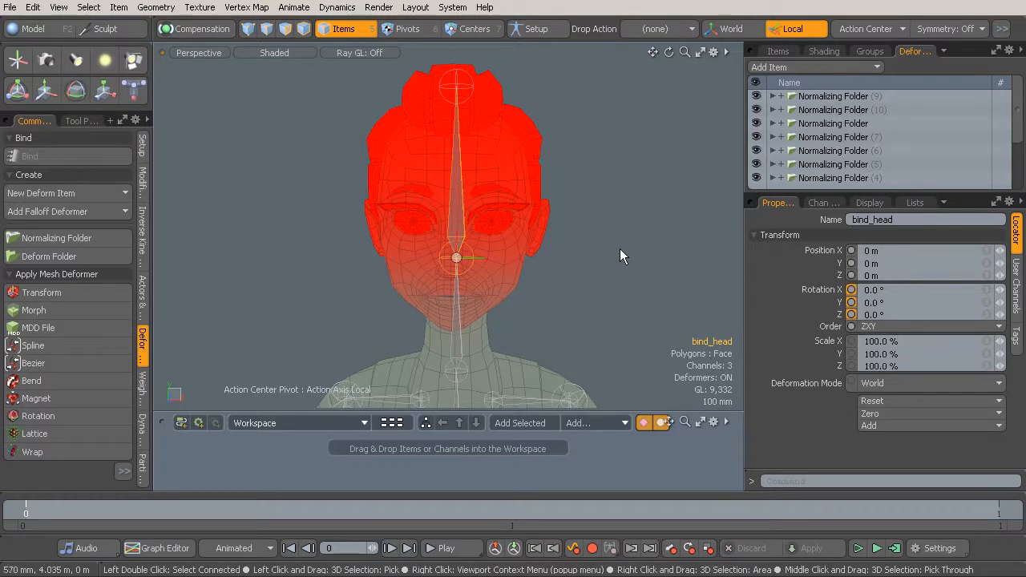
{"action": "key", "text": "e"}
{"action": "mouse_move", "coordinate": [619, 238]}
{"action": "left_mouse_down"}
{"action": "mouse_move", "coordinate": [563, 234]}
{"action": "mouse_move", "coordinate": [571, 264]}
{"action": "mouse_move", "coordinate": [619, 256]}
{"action": "left_mouse_up"}
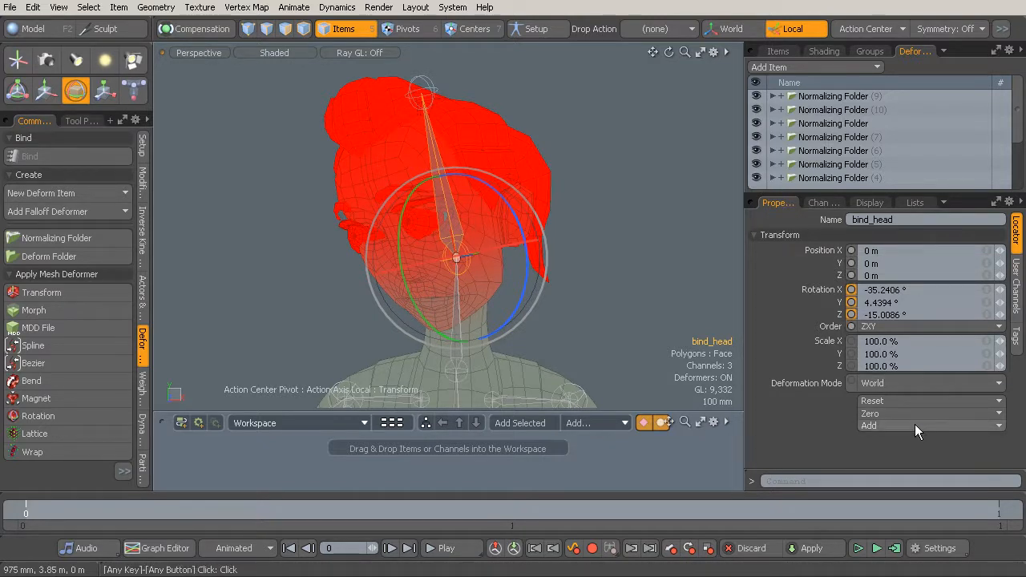
{"action": "left_click", "coordinate": [919, 402]}
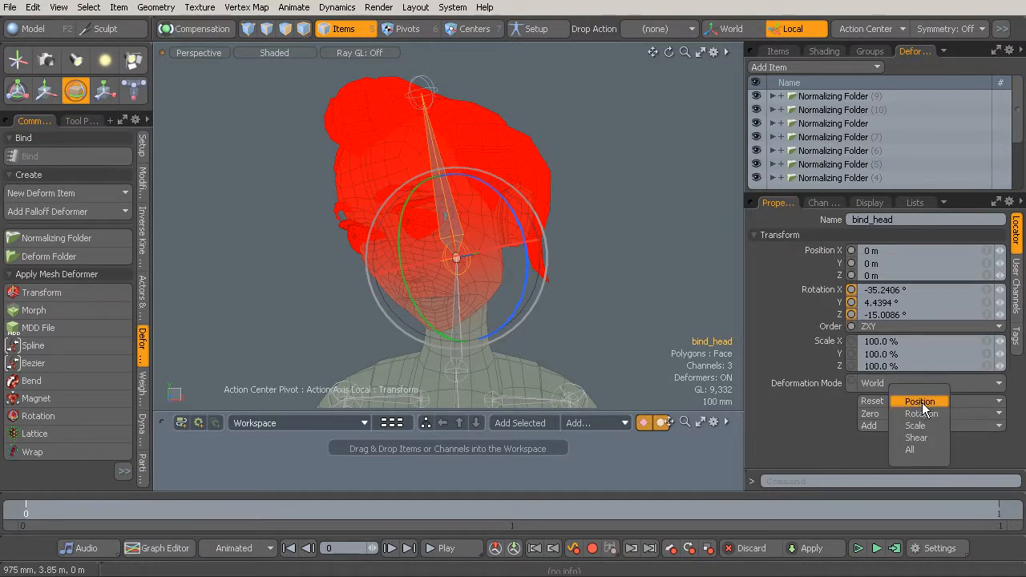
{"action": "left_click", "coordinate": [916, 449]}
{"action": "left_click_drag", "start_coordinate": [428, 271], "coordinate": [482, 317], "text": "alt"}
{"action": "left_click_drag", "start_coordinate": [584, 267], "coordinate": [464, 273], "text": "alt"}
{"action": "key", "text": "space"}
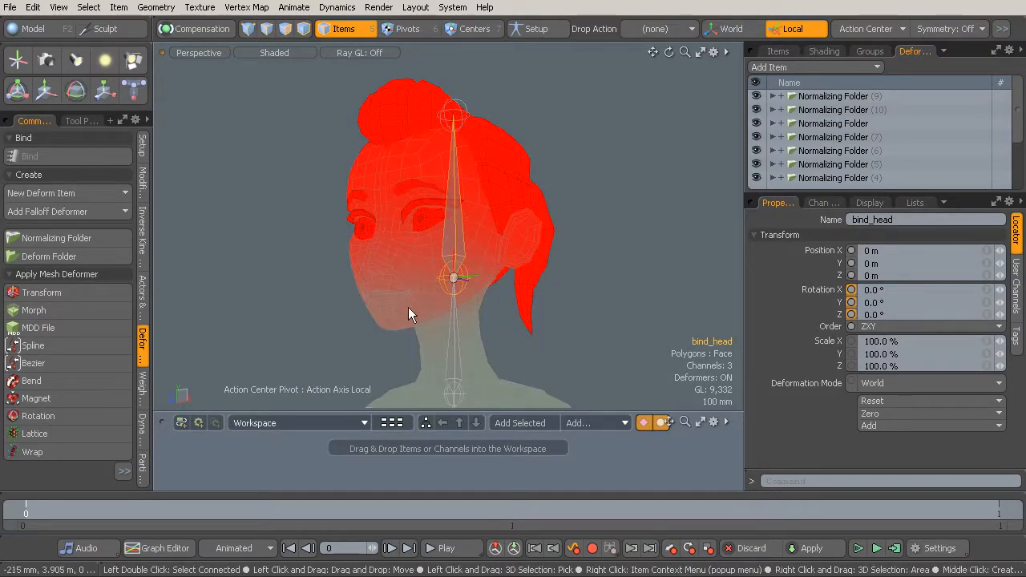
Step: Add the Body mesh to the head joint selection and lasso-select the Body's head vertices down to the jawline
{"action": "left_click", "coordinate": [381, 308], "text": "shift"}
{"action": "left_click_drag", "start_coordinate": [372, 298], "coordinate": [401, 229], "text": "alt"}
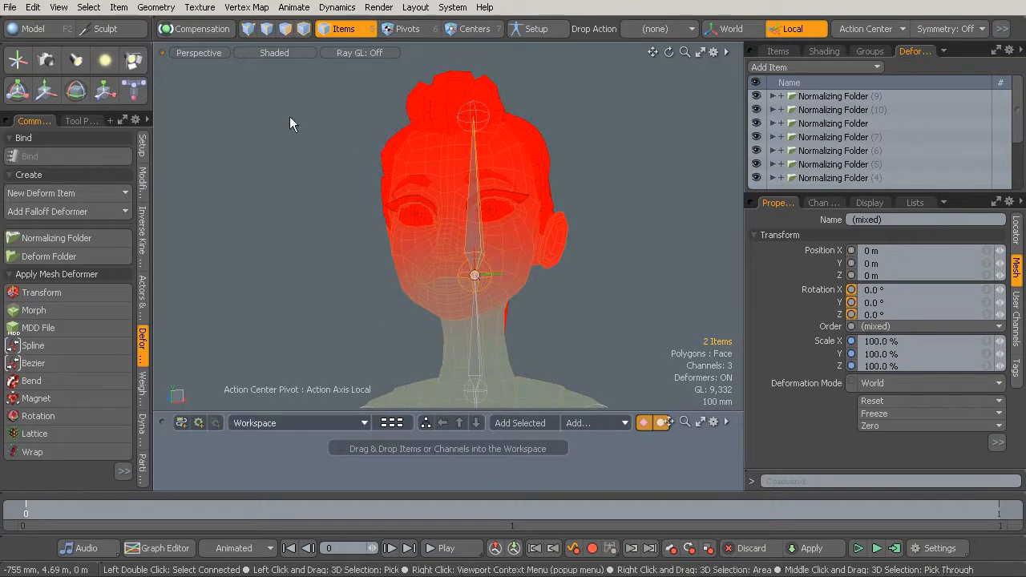
{"action": "left_click", "coordinate": [247, 29]}
{"action": "mouse_move", "coordinate": [556, 286]}
{"action": "left_mouse_down", "text": "alt"}
{"action": "mouse_move", "coordinate": [600, 249]}
{"action": "mouse_move", "coordinate": [562, 293]}
{"action": "left_mouse_up", "text": "alt"}
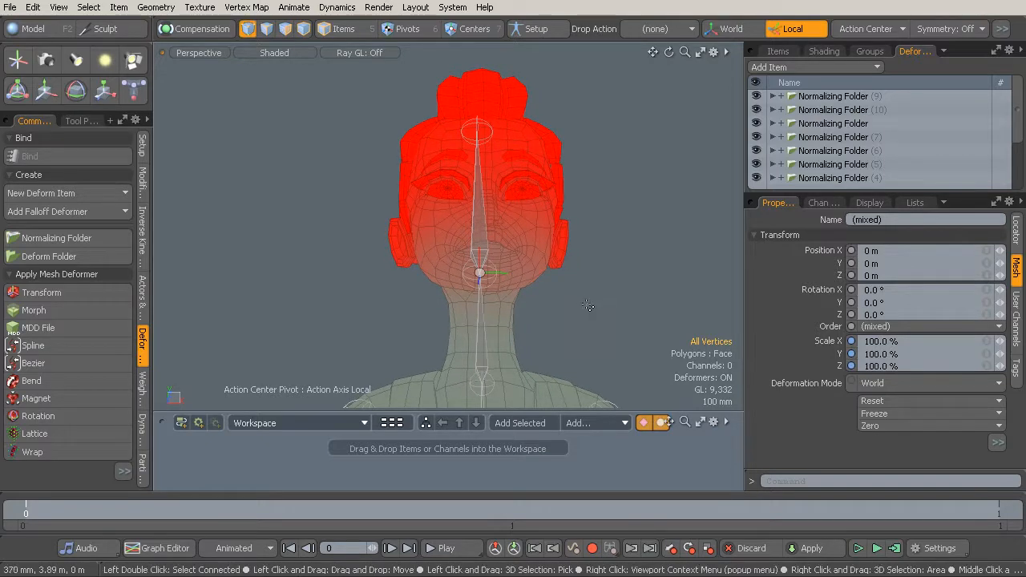
{"action": "mouse_move", "coordinate": [449, 303]}
{"action": "right_mouse_down"}
{"action": "mouse_move", "coordinate": [304, 205]}
{"action": "mouse_move", "coordinate": [473, 44]}
{"action": "mouse_move", "coordinate": [642, 104]}
{"action": "mouse_move", "coordinate": [625, 306]}
{"action": "right_mouse_up"}
{"action": "mouse_move", "coordinate": [231, 236]}
{"action": "left_mouse_down", "text": "alt"}
{"action": "mouse_move", "coordinate": [428, 281]}
{"action": "mouse_move", "coordinate": [586, 339]}
{"action": "mouse_move", "coordinate": [522, 279]}
{"action": "mouse_move", "coordinate": [535, 290]}
{"action": "left_mouse_up", "text": "alt"}
{"action": "left_click_drag", "start_coordinate": [446, 300], "coordinate": [448, 233], "text": "ctrl+alt"}
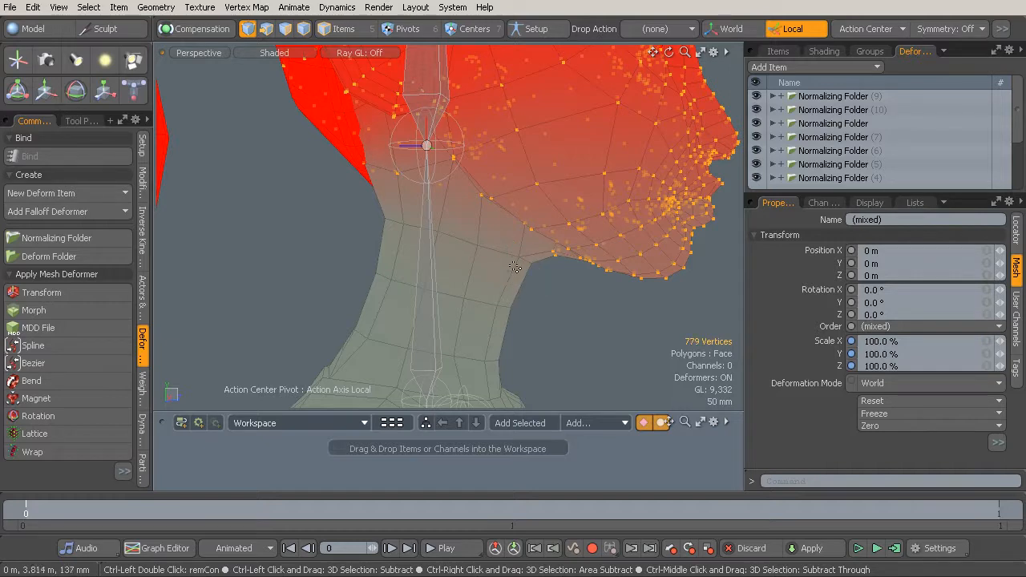
Step: Raise the head joint's weights on the selected head vertices to 100% with Adjust Weights, and drop the tool
{"action": "left_click_drag", "start_coordinate": [416, 226], "coordinate": [518, 277], "text": "alt"}
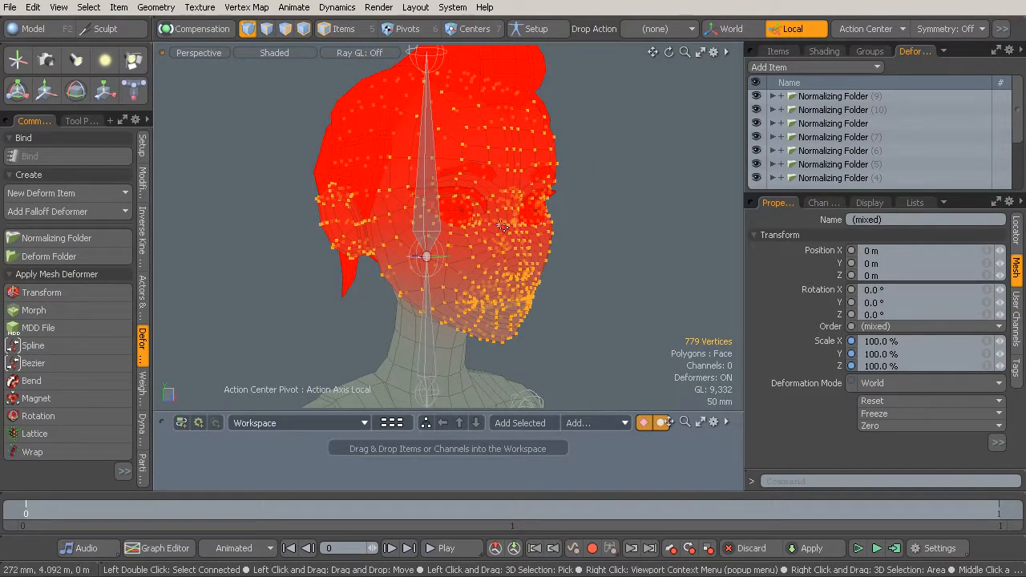
{"action": "left_click_drag", "start_coordinate": [502, 227], "coordinate": [510, 249], "text": "alt"}
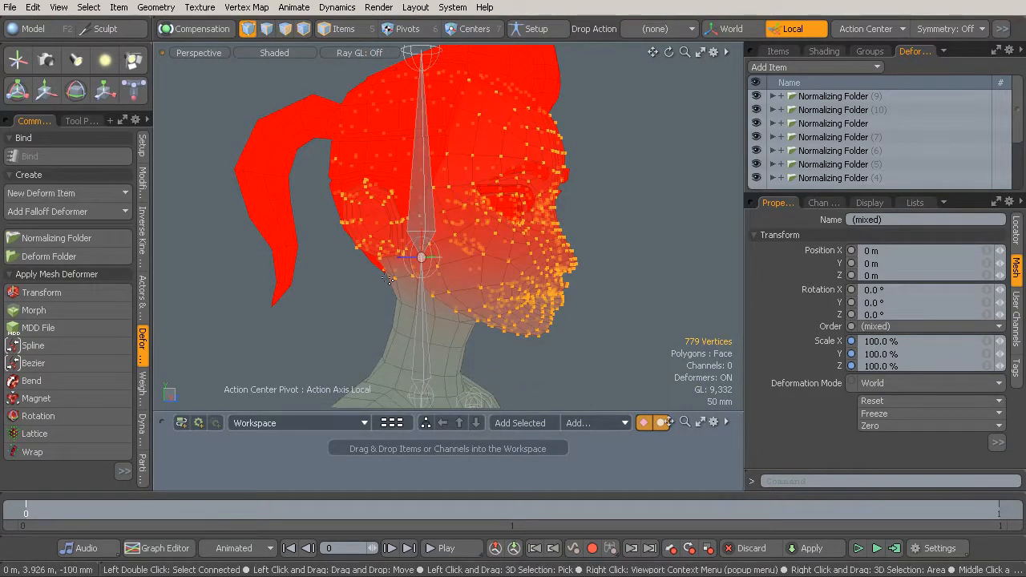
{"action": "left_click_drag", "start_coordinate": [529, 289], "coordinate": [519, 279], "text": "alt"}
{"action": "left_click_drag", "start_coordinate": [431, 267], "coordinate": [472, 181], "text": "alt"}
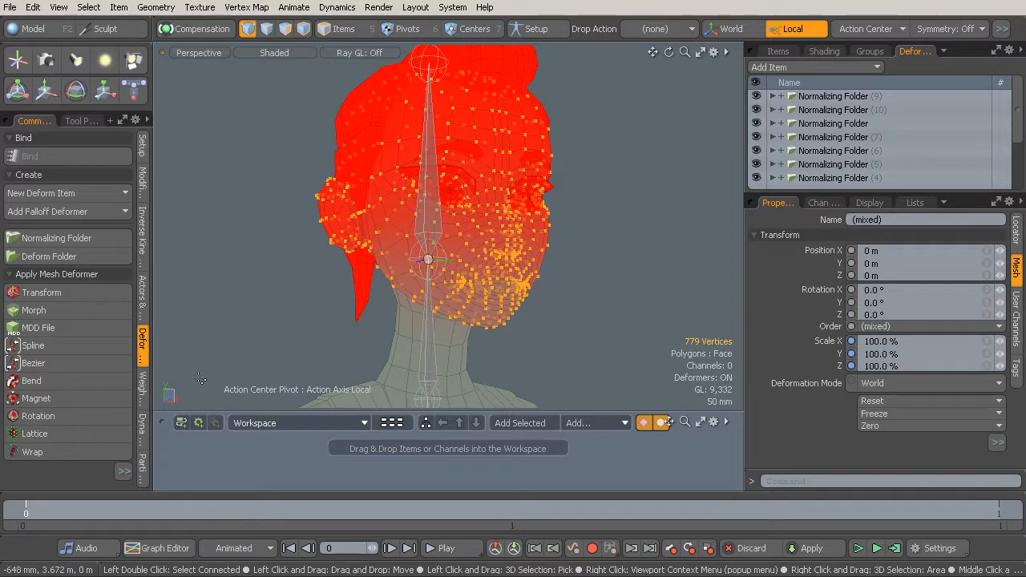
{"action": "left_click", "coordinate": [142, 393]}
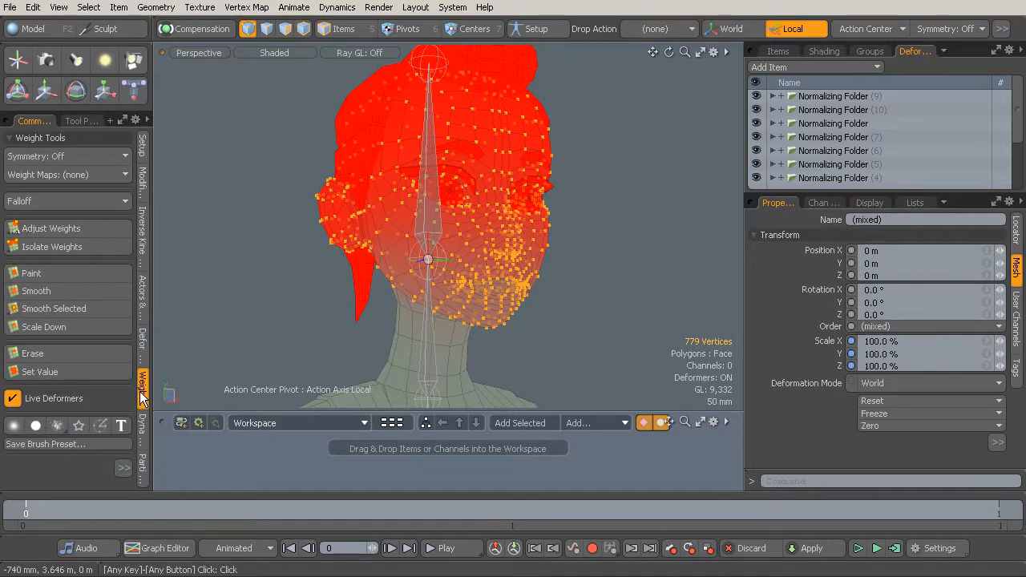
{"action": "left_click", "coordinate": [82, 228]}
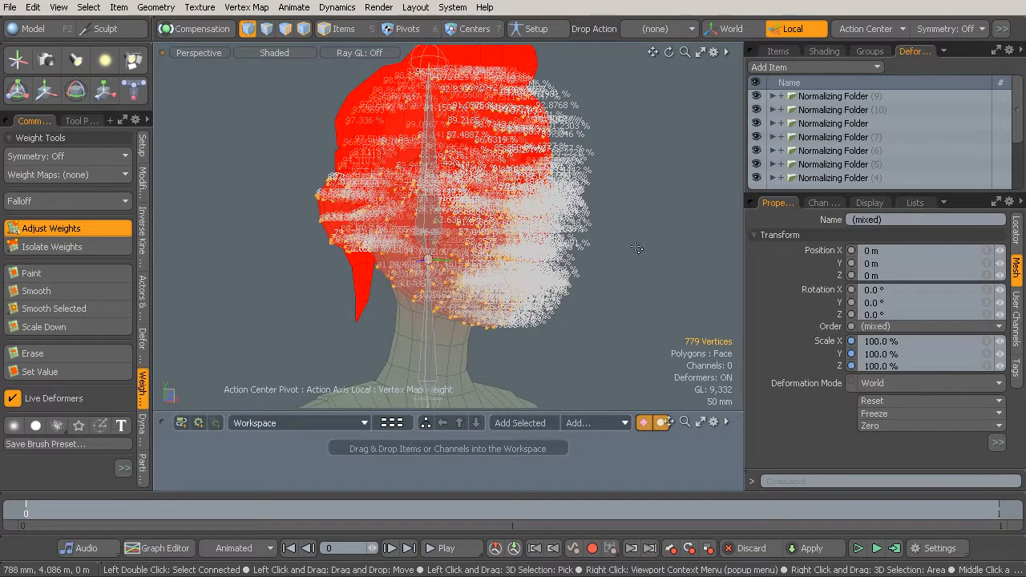
{"action": "left_click_drag", "start_coordinate": [642, 241], "coordinate": [601, 240]}
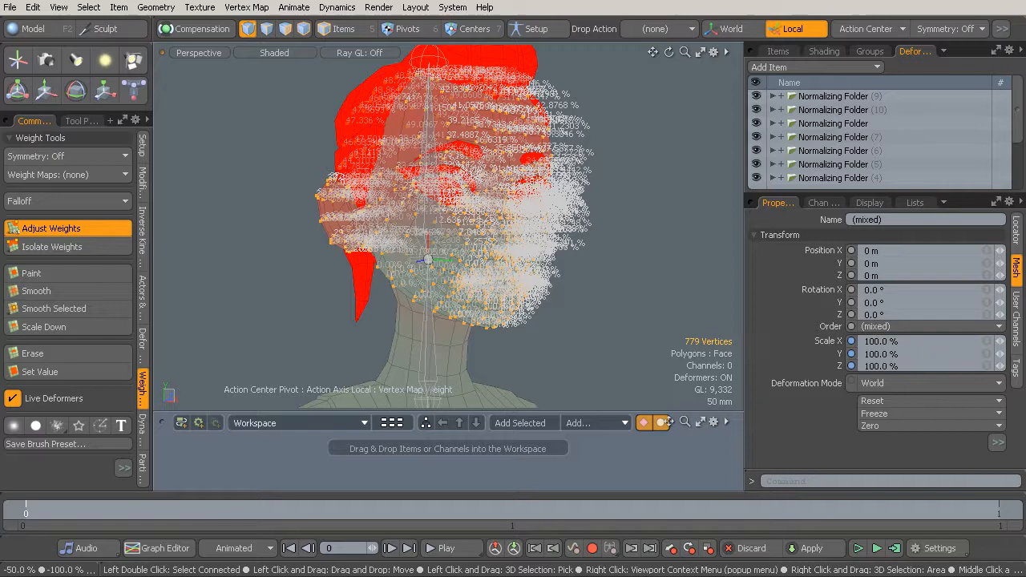
{"action": "left_click_drag", "start_coordinate": [601, 240], "coordinate": [722, 240]}
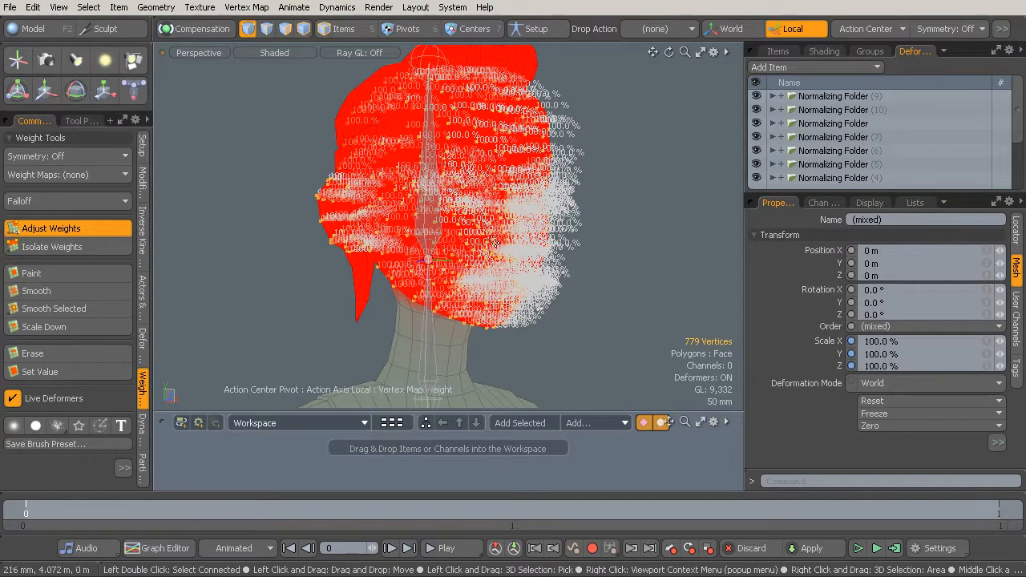
{"action": "key", "text": "q"}
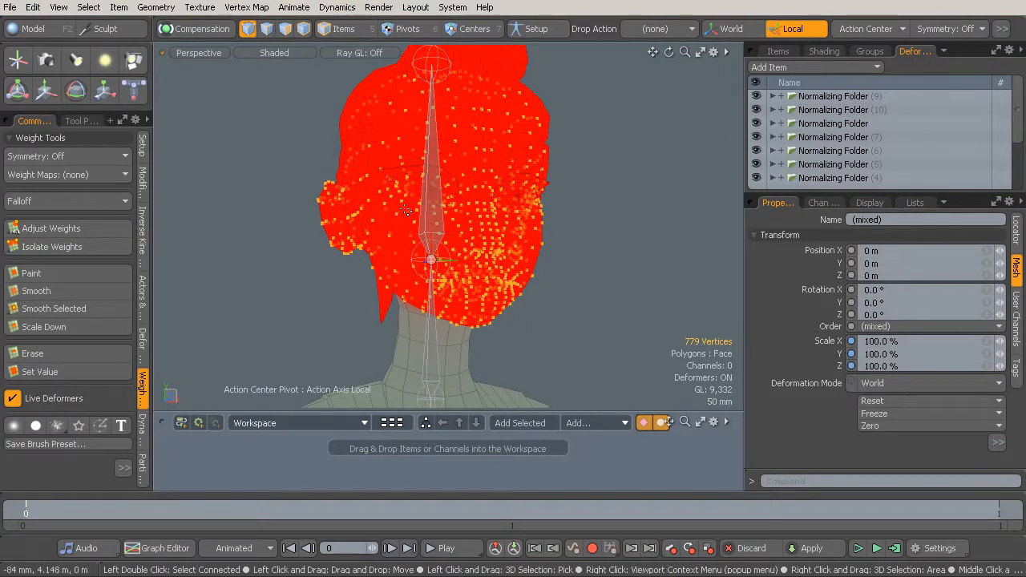
Step: Select only the head joint in item mode and test-rotate it to about X 41.7°, Y -2.3°, Z -1.8°
{"action": "left_click", "coordinate": [357, 26]}
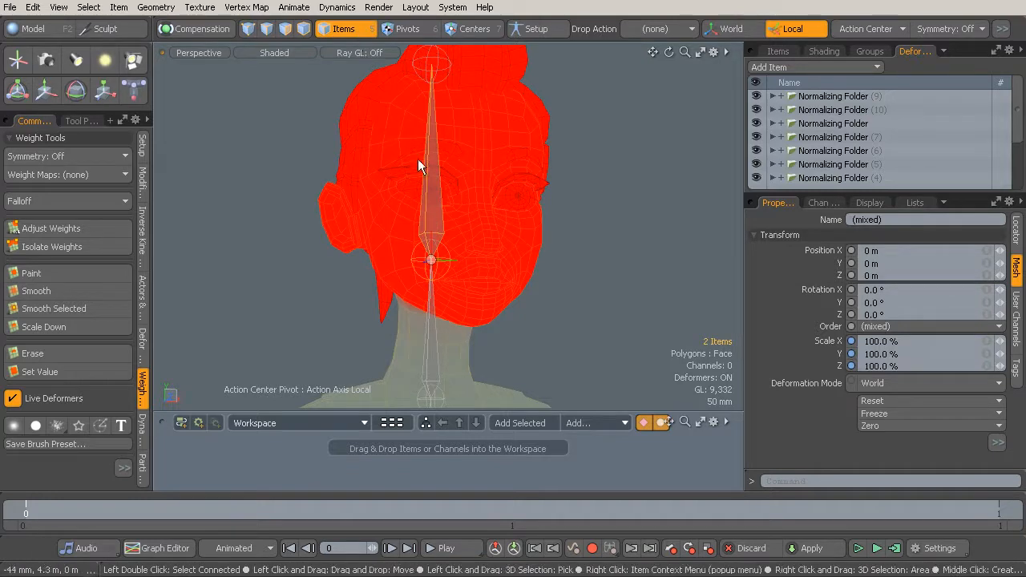
{"action": "left_click", "coordinate": [431, 200]}
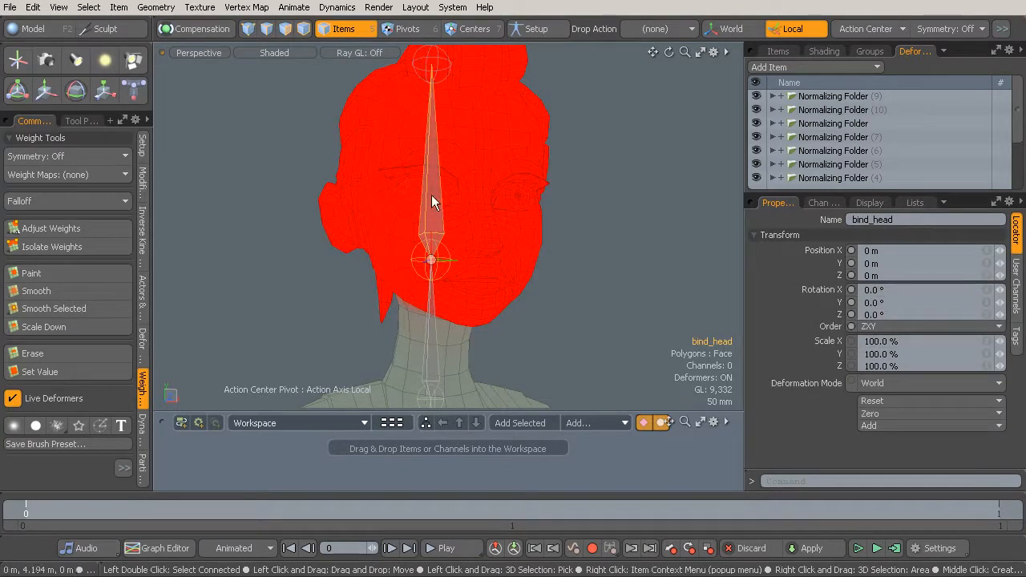
{"action": "key", "text": "e"}
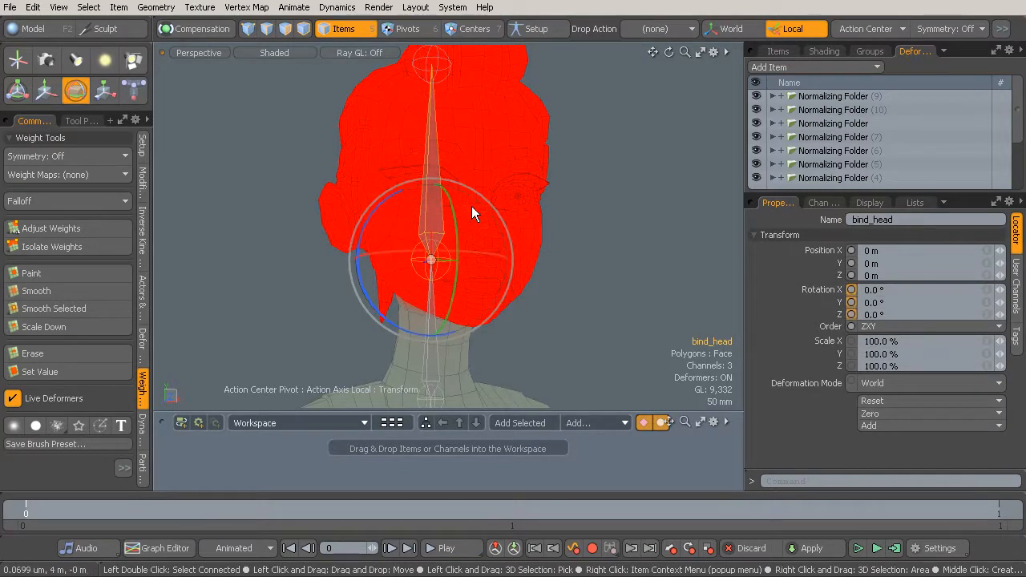
{"action": "left_click_drag", "start_coordinate": [365, 289], "coordinate": [664, 422]}
{"action": "mouse_move", "coordinate": [401, 255]}
{"action": "left_mouse_down"}
{"action": "mouse_move", "coordinate": [529, 258]}
{"action": "mouse_move", "coordinate": [425, 255]}
{"action": "mouse_move", "coordinate": [520, 258]}
{"action": "mouse_move", "coordinate": [458, 255]}
{"action": "mouse_move", "coordinate": [469, 258]}
{"action": "mouse_move", "coordinate": [419, 270]}
{"action": "mouse_move", "coordinate": [508, 284]}
{"action": "mouse_move", "coordinate": [548, 270]}
{"action": "mouse_move", "coordinate": [504, 252]}
{"action": "mouse_move", "coordinate": [461, 259]}
{"action": "left_mouse_up"}
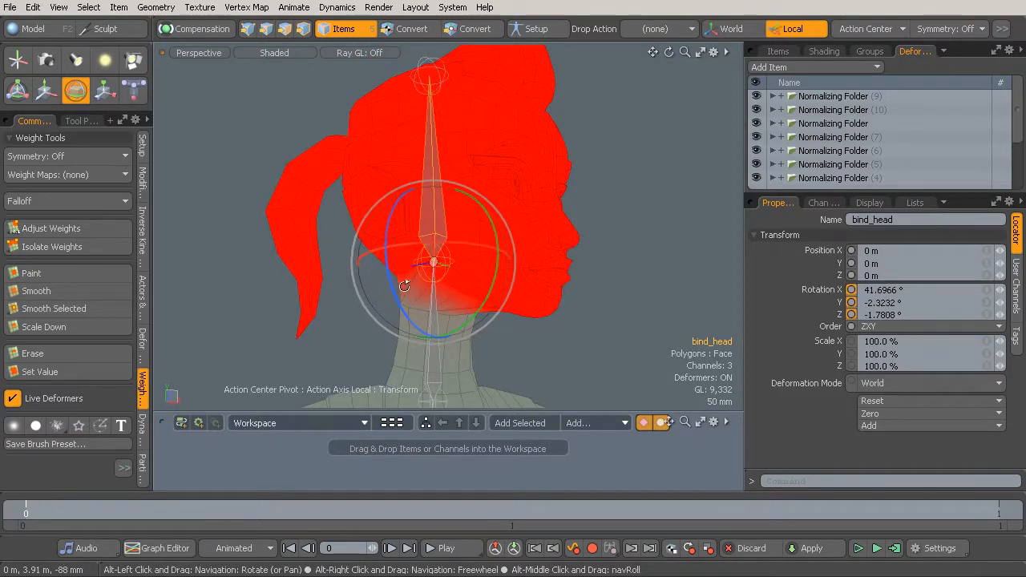
Step: Test-rotate the head joint to about X 41.9°, Y -0.9°, Z -6.6°, check the neck deformation and reset its transforms
{"action": "left_click_drag", "start_coordinate": [390, 277], "coordinate": [392, 287]}
{"action": "left_click_drag", "start_coordinate": [451, 268], "coordinate": [330, 238], "text": "alt"}
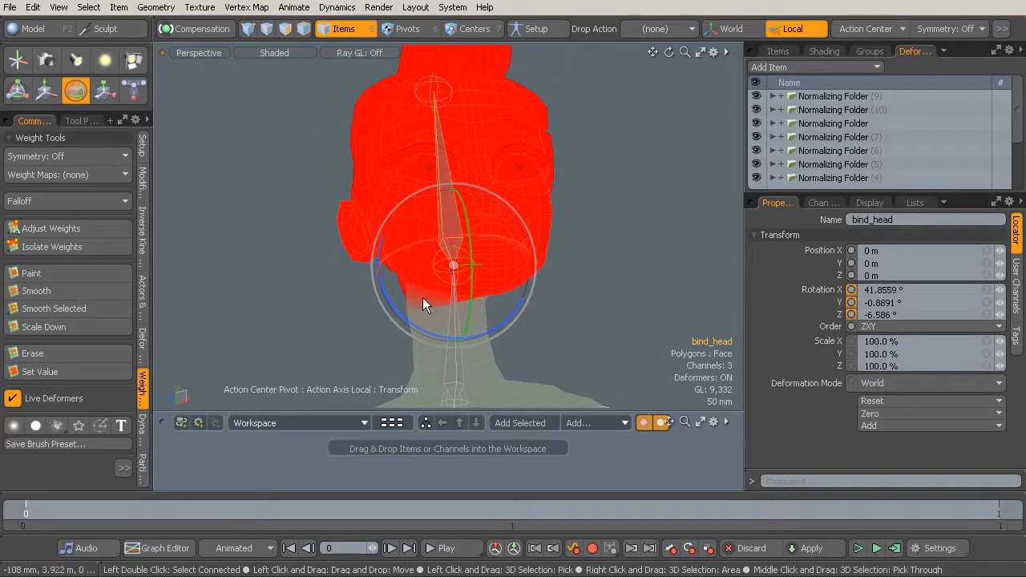
{"action": "left_click_drag", "start_coordinate": [475, 281], "coordinate": [429, 284], "text": "alt"}
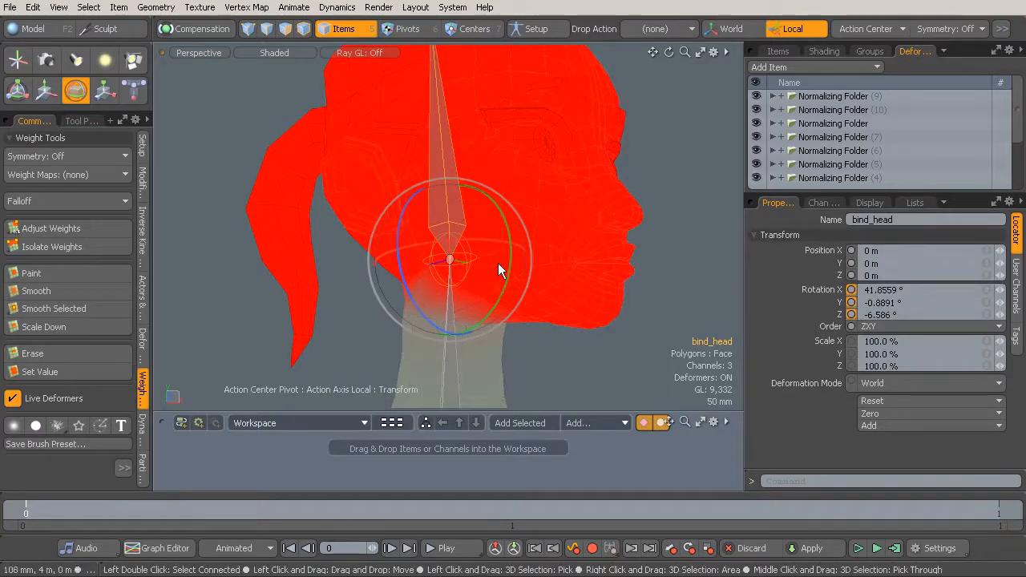
{"action": "left_click_drag", "start_coordinate": [515, 260], "coordinate": [472, 247], "text": "alt"}
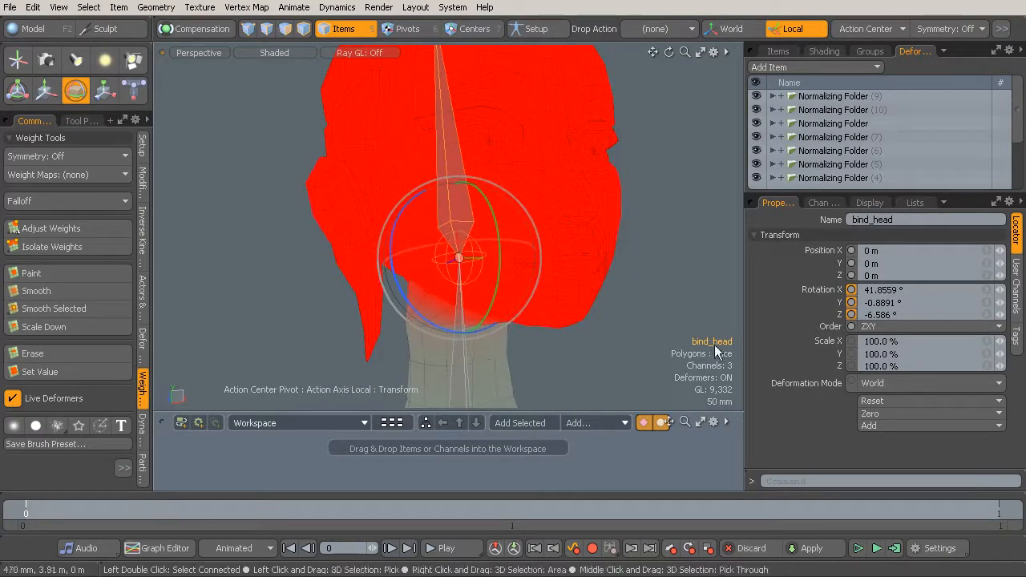
{"action": "left_click", "coordinate": [888, 400]}
{"action": "left_click", "coordinate": [894, 412]}
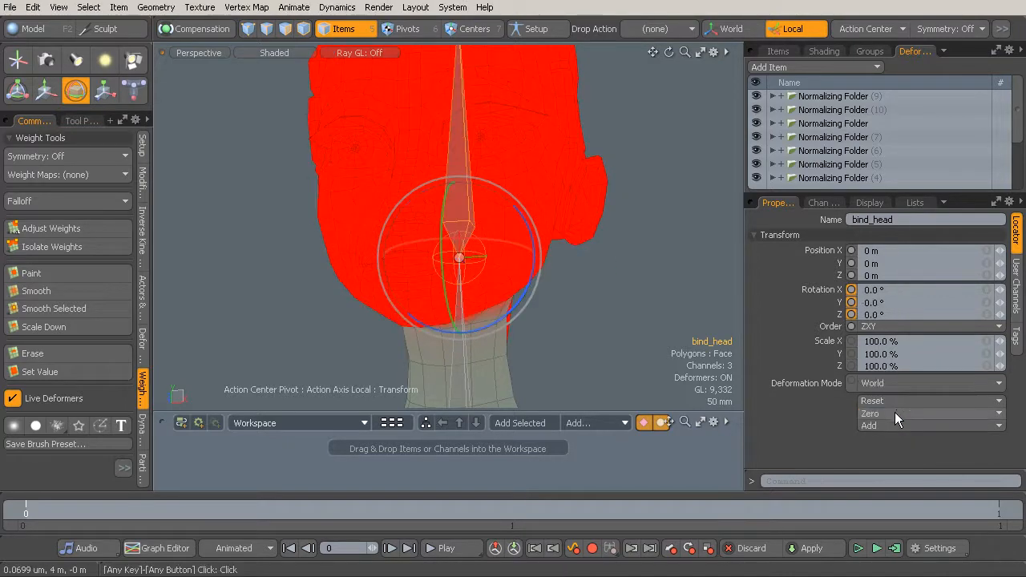
{"action": "left_click_drag", "start_coordinate": [449, 237], "coordinate": [562, 261], "text": "alt"}
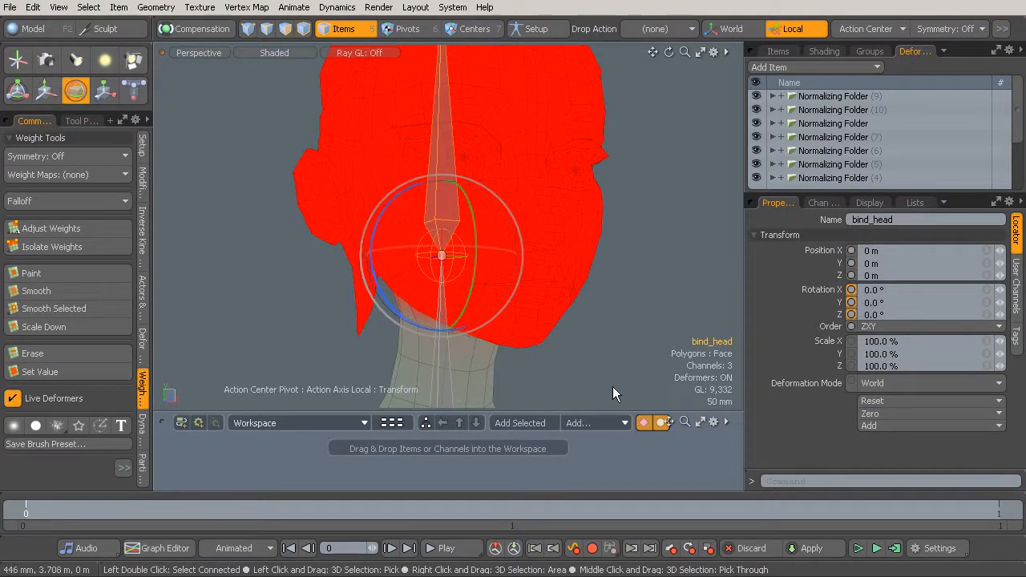
Step: Set both the scene end and the current end of the timeline to frame 20
{"action": "left_click", "coordinate": [939, 550]}
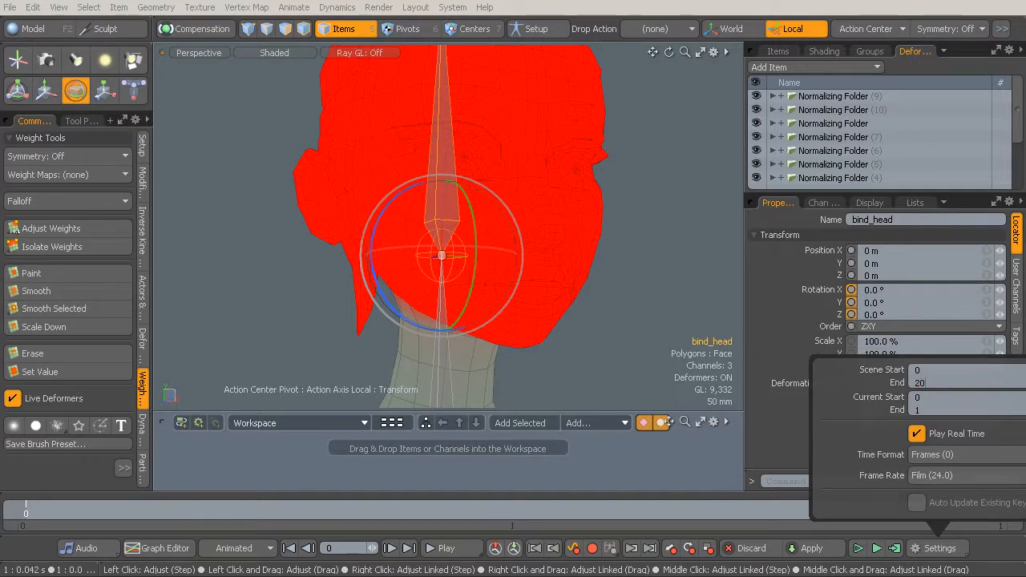
{"action": "left_click", "coordinate": [933, 410]}
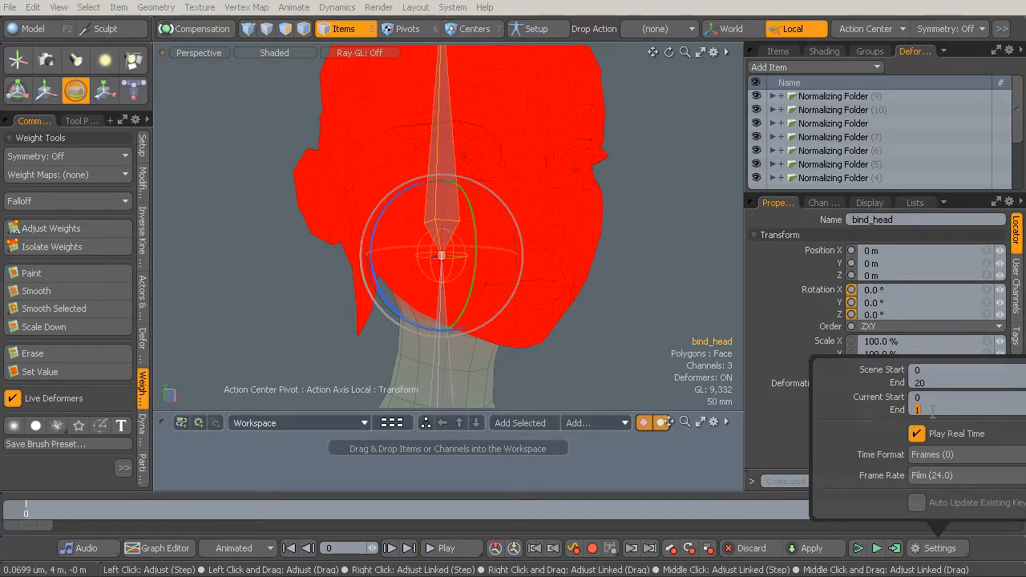
{"action": "type", "text": "20"}
{"action": "key", "text": "Return"}
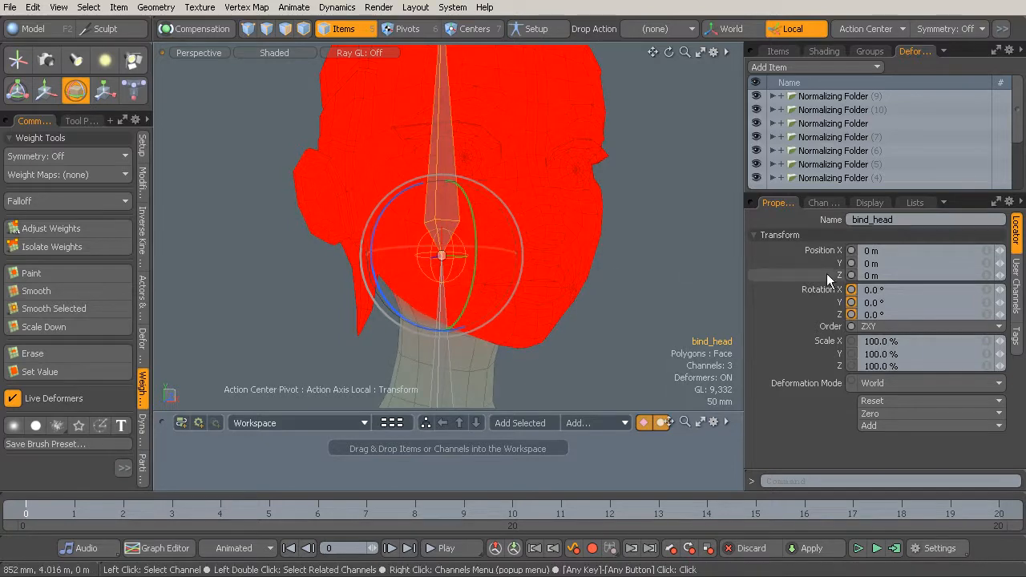
Step: Key the head joint's rotation at 0° on frame 0 and X 51.95° on frame 10, and scrub back to frame 0
{"action": "left_click", "coordinate": [852, 302]}
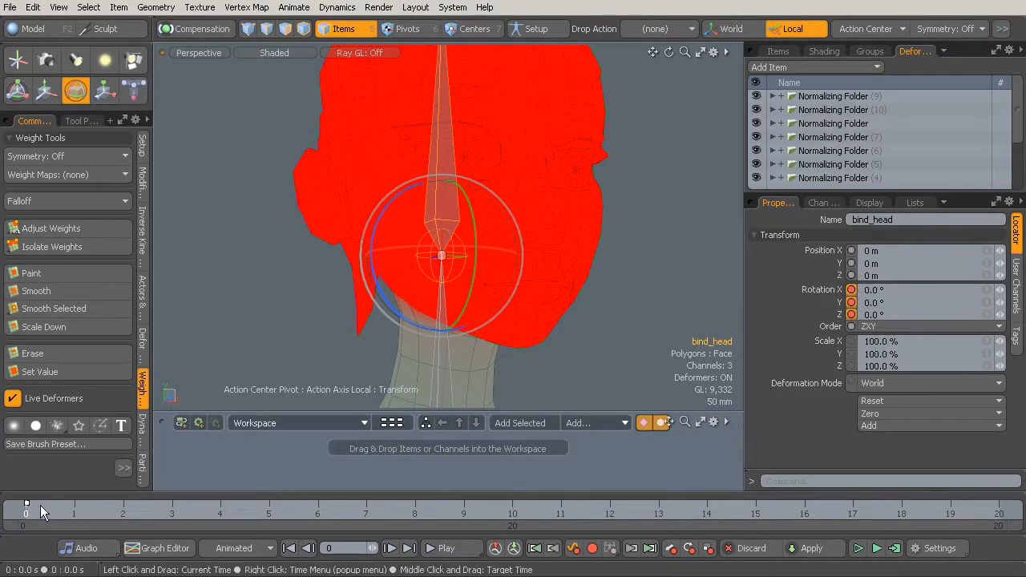
{"action": "left_click", "coordinate": [220, 511]}
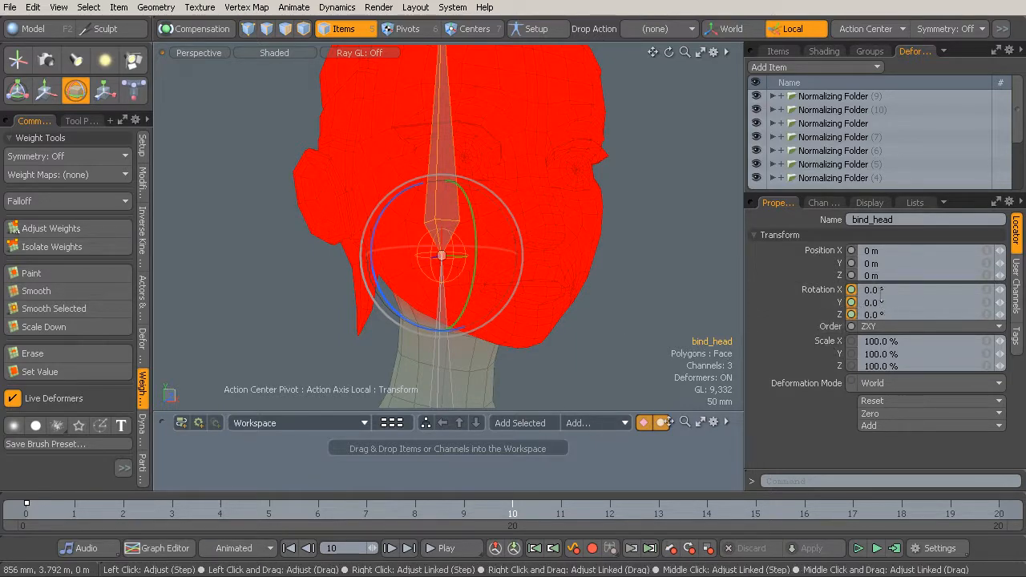
{"action": "left_click_drag", "start_coordinate": [595, 272], "coordinate": [557, 295], "text": "alt"}
{"action": "left_click_drag", "start_coordinate": [393, 248], "coordinate": [401, 207]}
{"action": "left_click_drag", "start_coordinate": [609, 246], "coordinate": [614, 184], "text": "alt"}
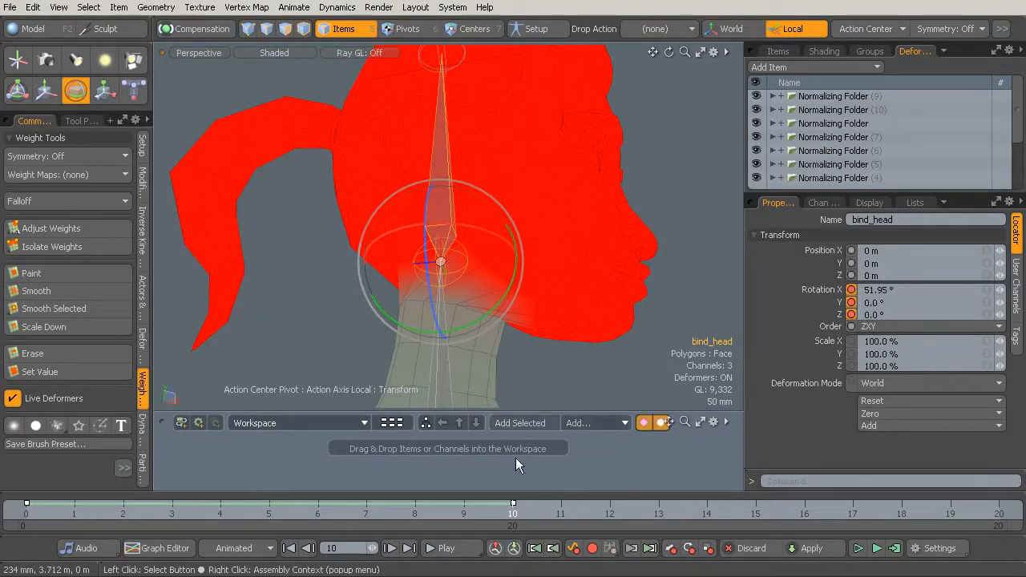
{"action": "left_click_drag", "start_coordinate": [511, 514], "coordinate": [26, 514]}
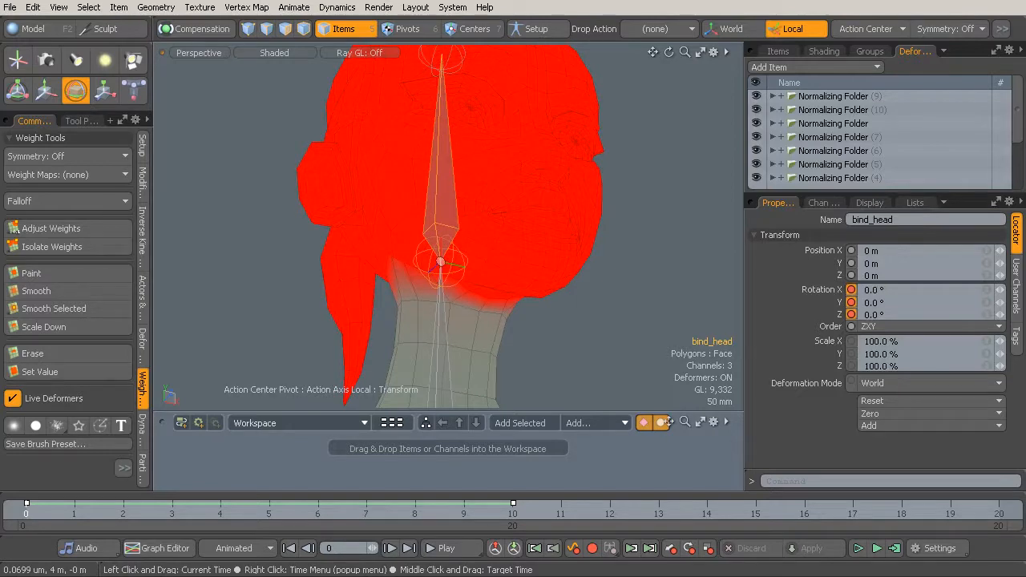
Step: Select the Body mesh and, in edge mode, select the complete edge loop around the neck just below the jaw
{"action": "left_click", "coordinate": [394, 361]}
{"action": "left_click_drag", "start_coordinate": [364, 345], "coordinate": [294, 151], "text": "alt"}
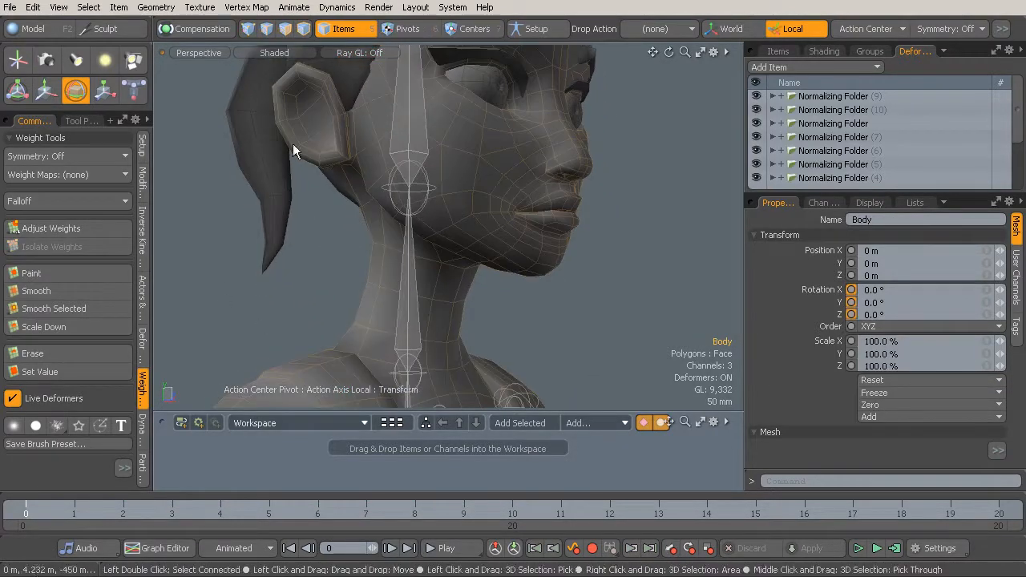
{"action": "left_click", "coordinate": [267, 29]}
{"action": "left_click_drag", "start_coordinate": [376, 231], "coordinate": [310, 230], "text": "alt"}
{"action": "left_click_drag", "start_coordinate": [310, 230], "coordinate": [388, 227], "text": "ctrl+alt"}
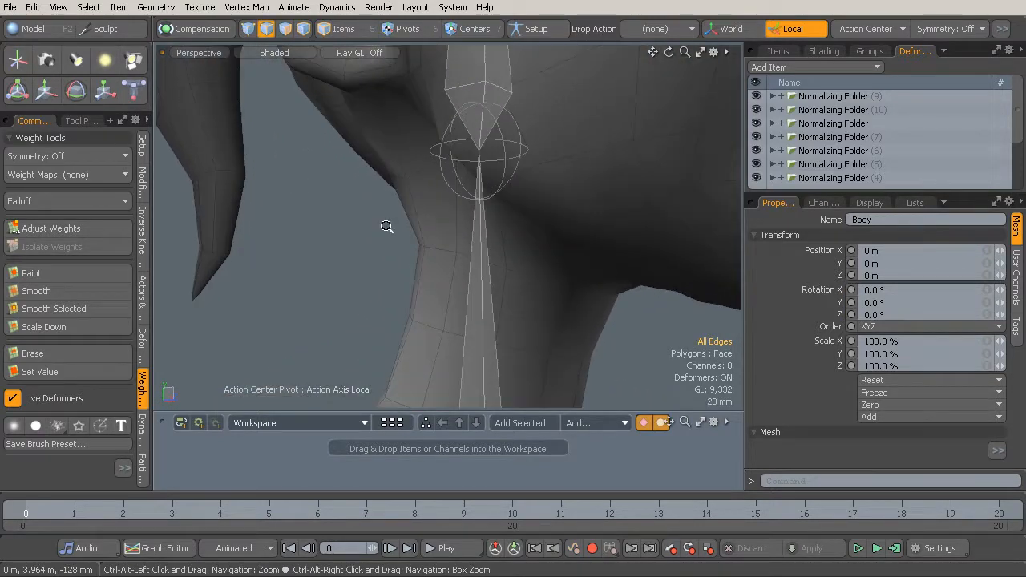
{"action": "double_click", "coordinate": [437, 249]}
{"action": "left_click_drag", "start_coordinate": [556, 282], "coordinate": [351, 236], "text": "alt"}
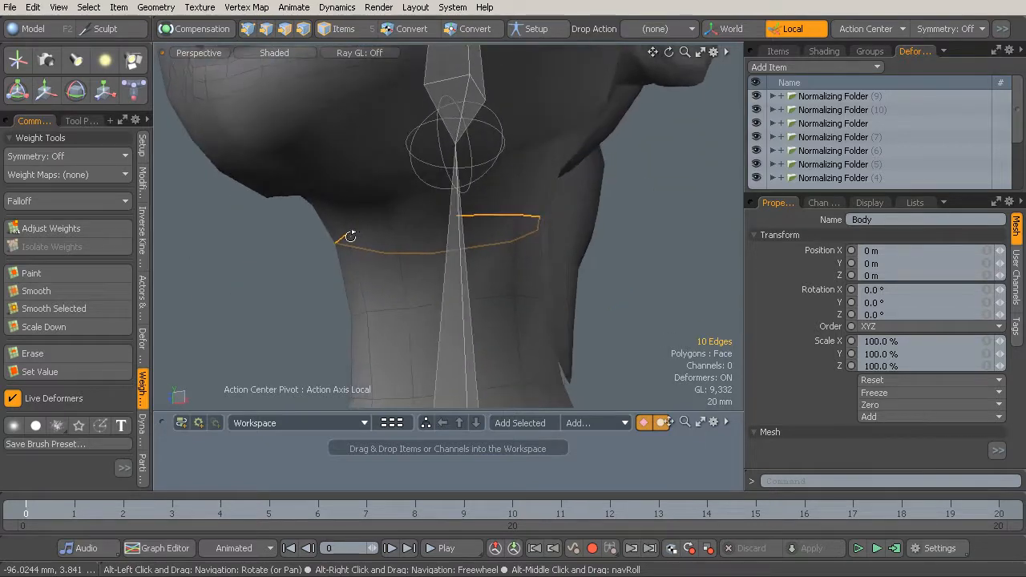
{"action": "left_click", "coordinate": [421, 229], "text": "shift"}
{"action": "left_click", "coordinate": [380, 232], "text": "shift"}
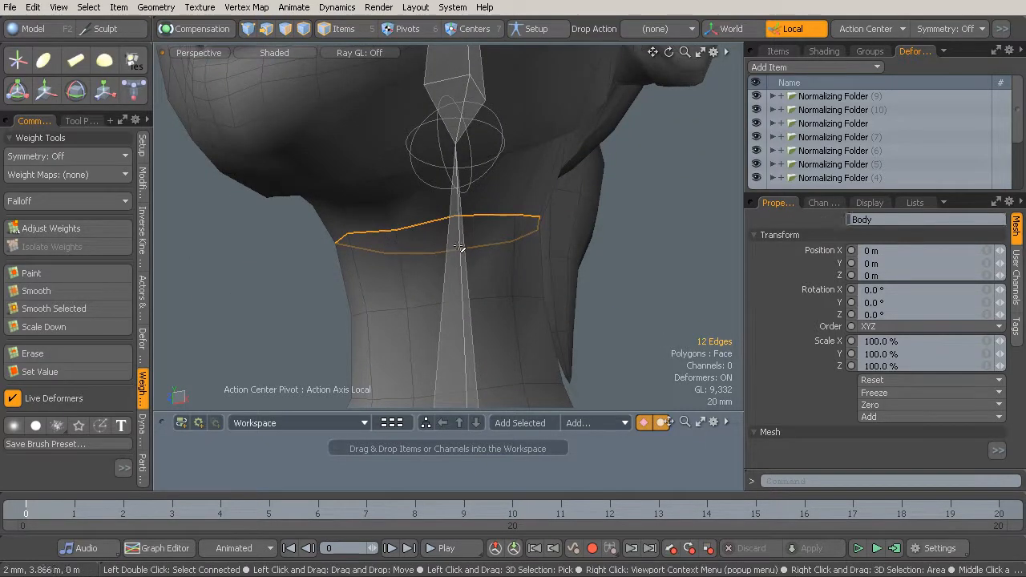
{"action": "left_click_drag", "start_coordinate": [481, 249], "coordinate": [516, 252], "text": "alt"}
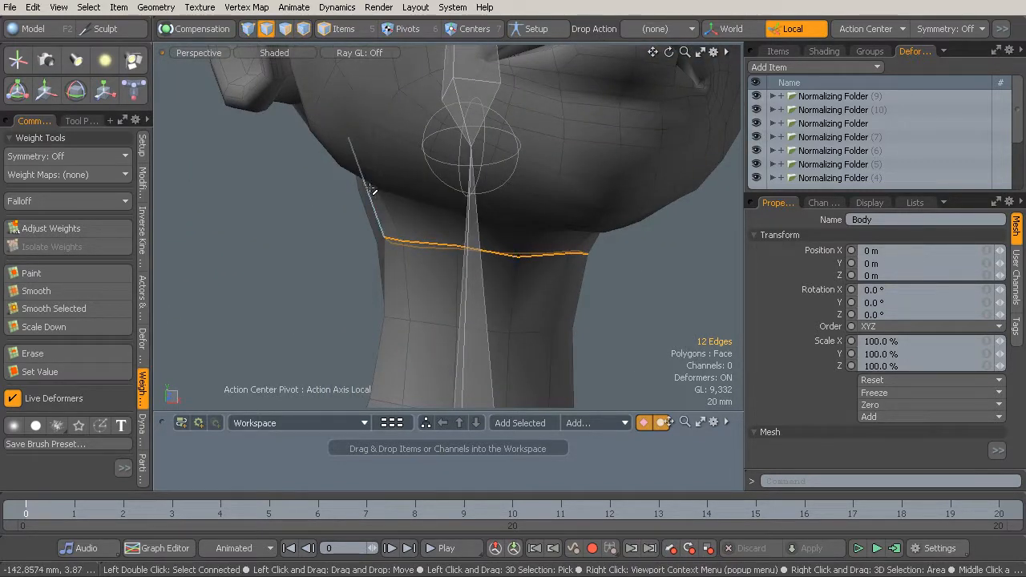
{"action": "left_click_drag", "start_coordinate": [368, 189], "coordinate": [314, 210], "text": "alt"}
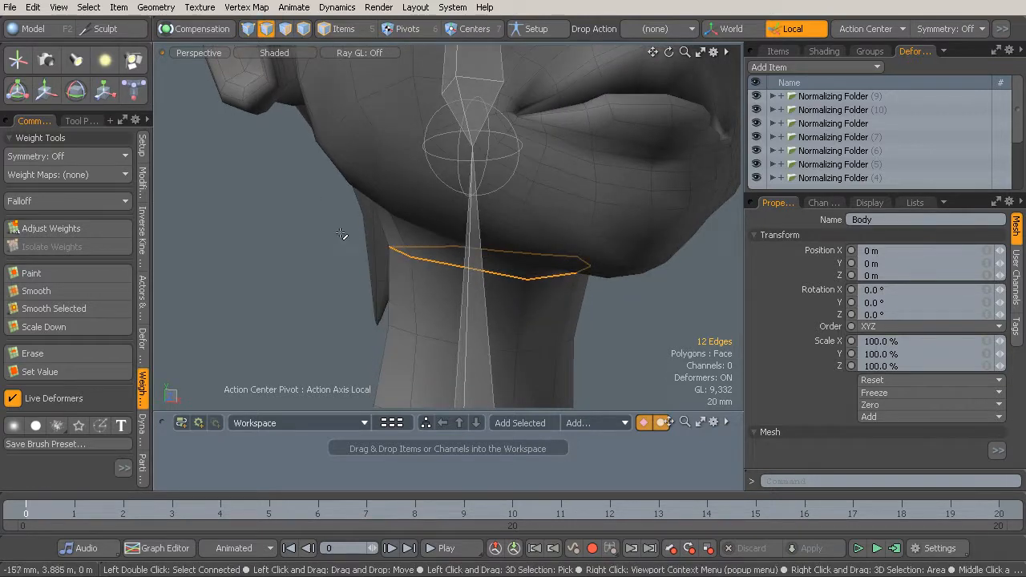
Step: Switch the neck edge loop to its vertices, select the head joint in item mode and return to vertex mode
{"action": "left_click", "coordinate": [250, 29]}
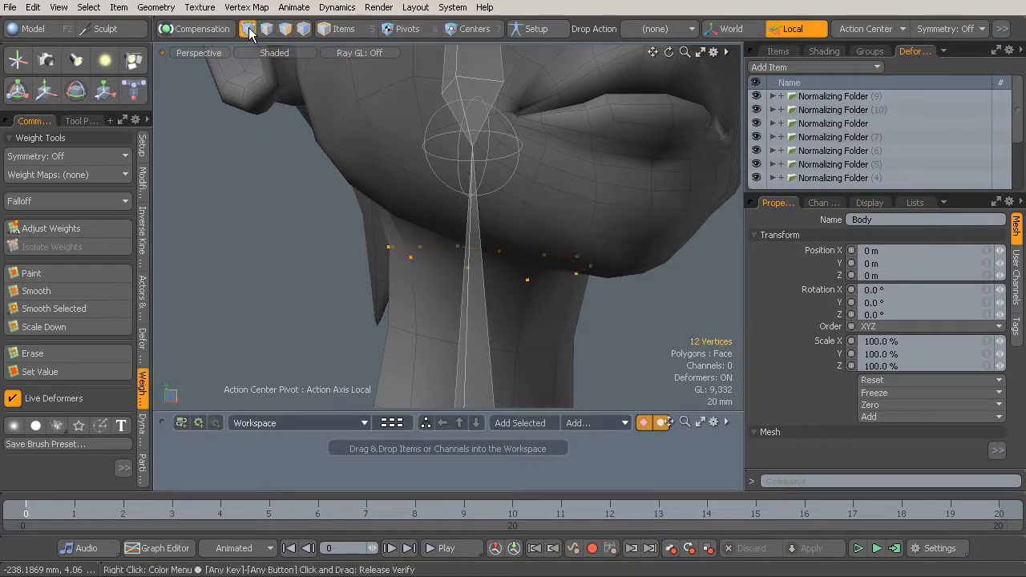
{"action": "left_click_drag", "start_coordinate": [540, 284], "coordinate": [498, 244], "text": "alt"}
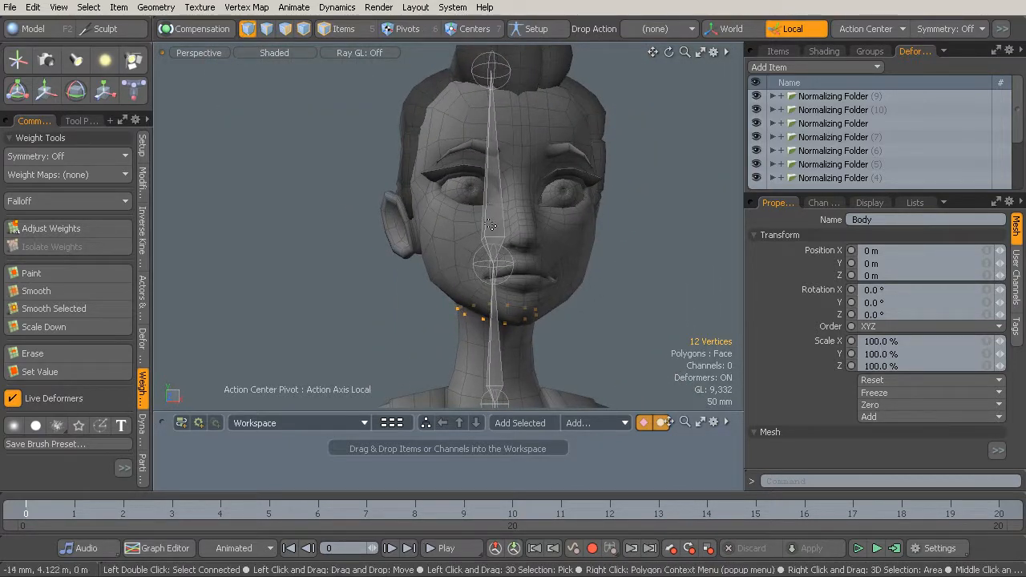
{"action": "left_click", "coordinate": [345, 28]}
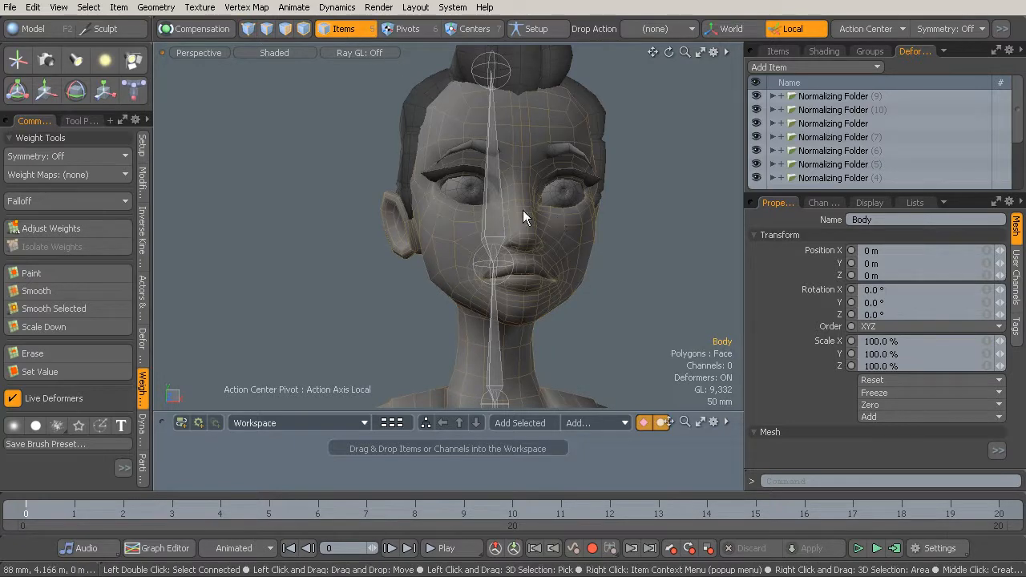
{"action": "left_click", "coordinate": [490, 195]}
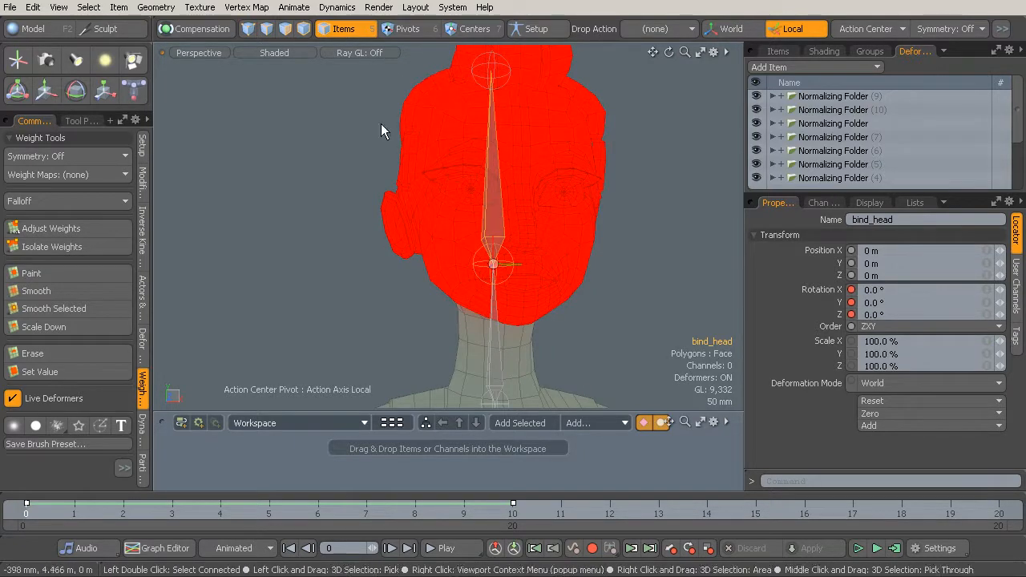
{"action": "left_click", "coordinate": [251, 30]}
{"action": "left_click_drag", "start_coordinate": [441, 269], "coordinate": [401, 233], "text": "alt"}
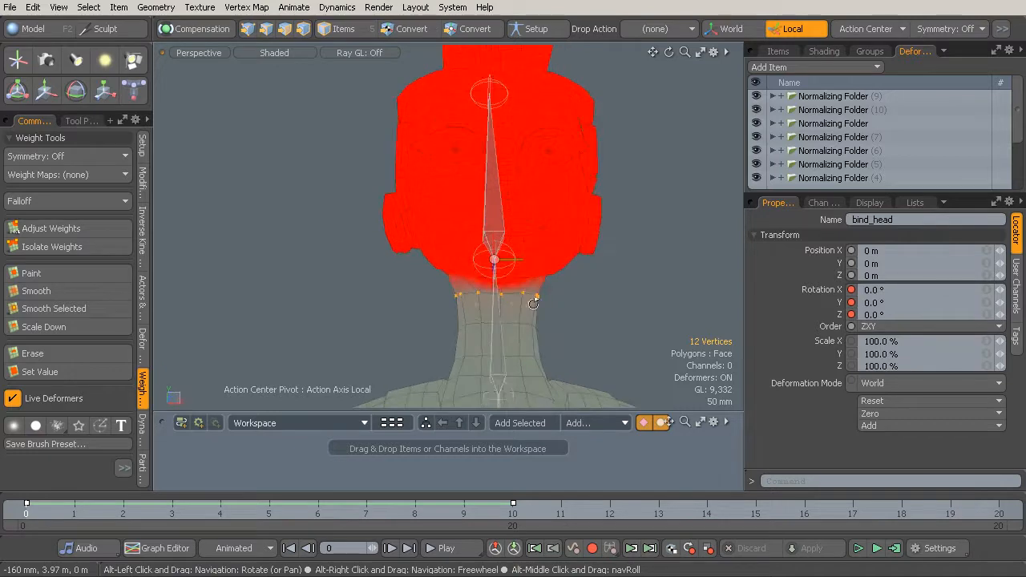
Step: At frame 9, raise the head joint's weights on the neck loop by 16.5% with Adjust Weights, scrub back to frame 0 and drop the tool
{"action": "left_click_drag", "start_coordinate": [40, 512], "coordinate": [464, 513]}
{"action": "left_click_drag", "start_coordinate": [493, 293], "coordinate": [452, 282], "text": "alt"}
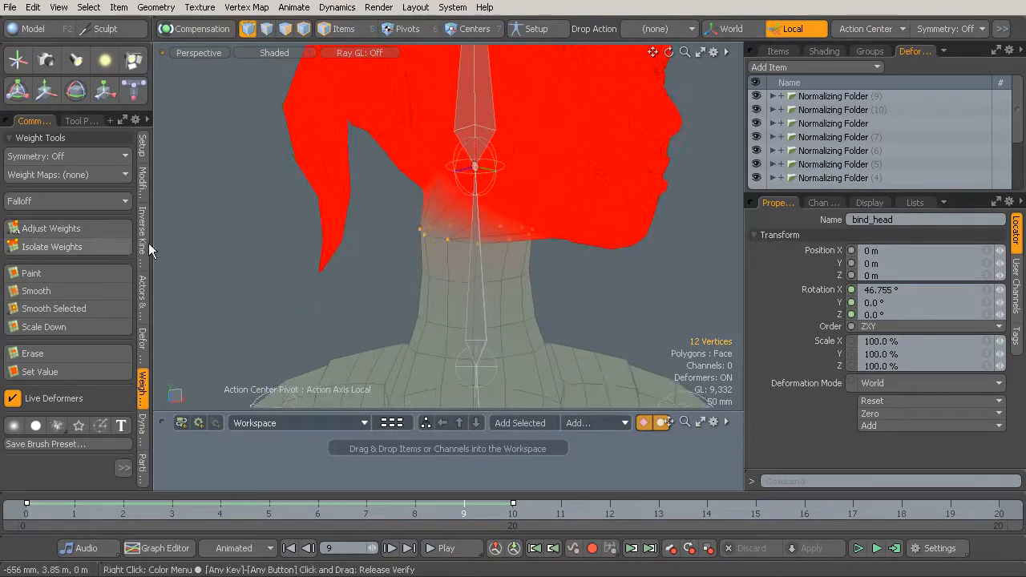
{"action": "left_click", "coordinate": [73, 228]}
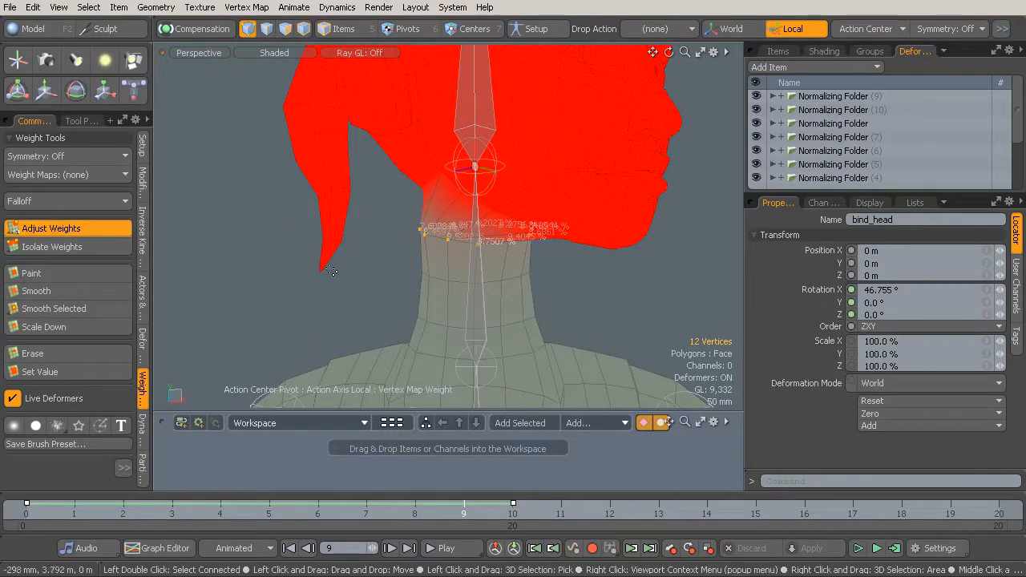
{"action": "left_click_drag", "start_coordinate": [321, 269], "coordinate": [290, 266], "text": "alt"}
{"action": "left_click_drag", "start_coordinate": [497, 264], "coordinate": [508, 265]}
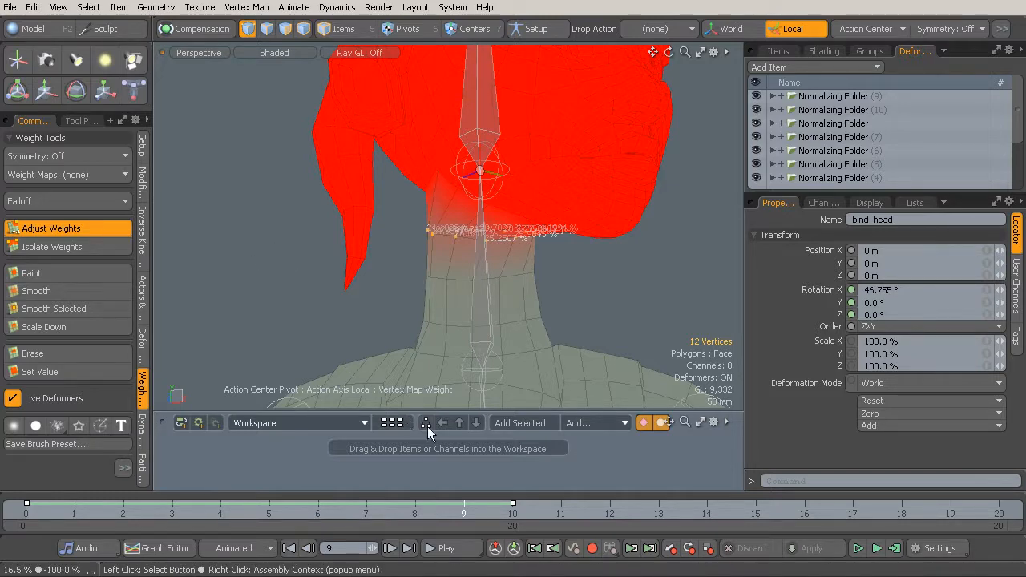
{"action": "left_click_drag", "start_coordinate": [460, 510], "coordinate": [27, 512]}
{"action": "left_click_drag", "start_coordinate": [562, 511], "coordinate": [27, 512]}
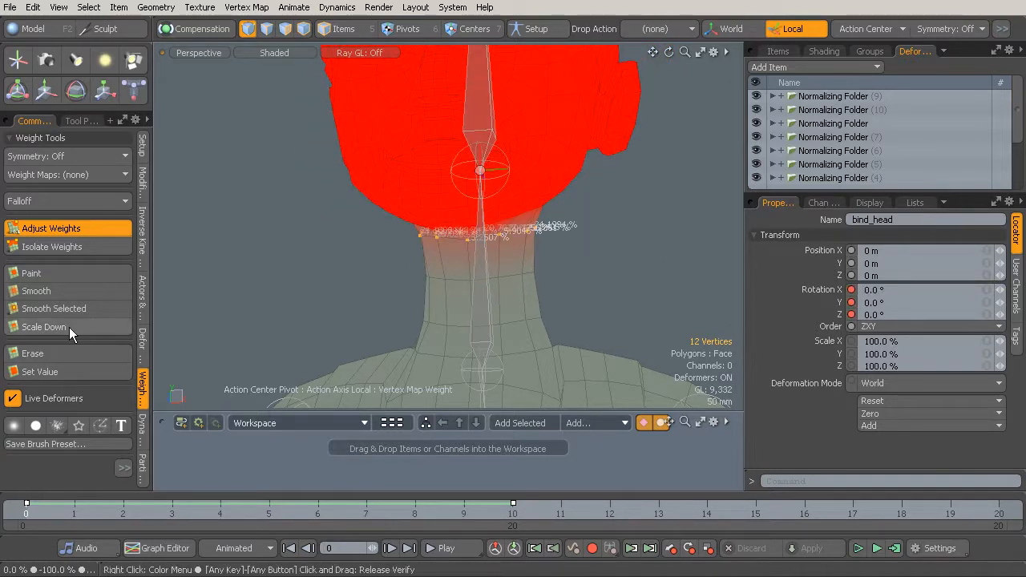
{"action": "left_click_drag", "start_coordinate": [337, 339], "coordinate": [435, 360], "text": "alt"}
{"action": "left_click_drag", "start_coordinate": [435, 360], "coordinate": [398, 259], "text": "alt+shift"}
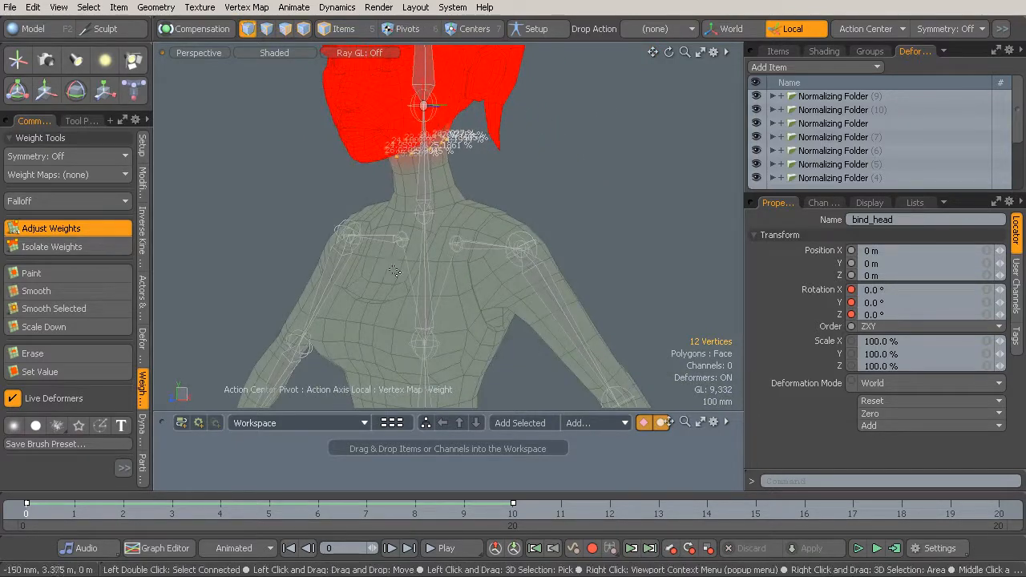
{"action": "left_click", "coordinate": [88, 228]}
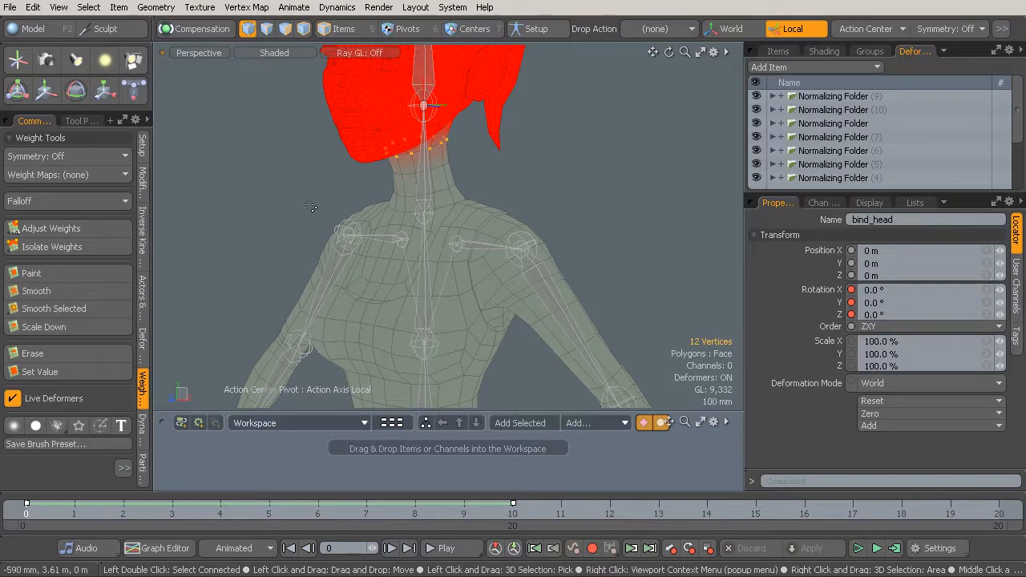
Step: Examine the head joint's weighting around the neck from several sides and return to item mode
{"action": "left_click_drag", "start_coordinate": [288, 219], "coordinate": [430, 226], "text": "alt"}
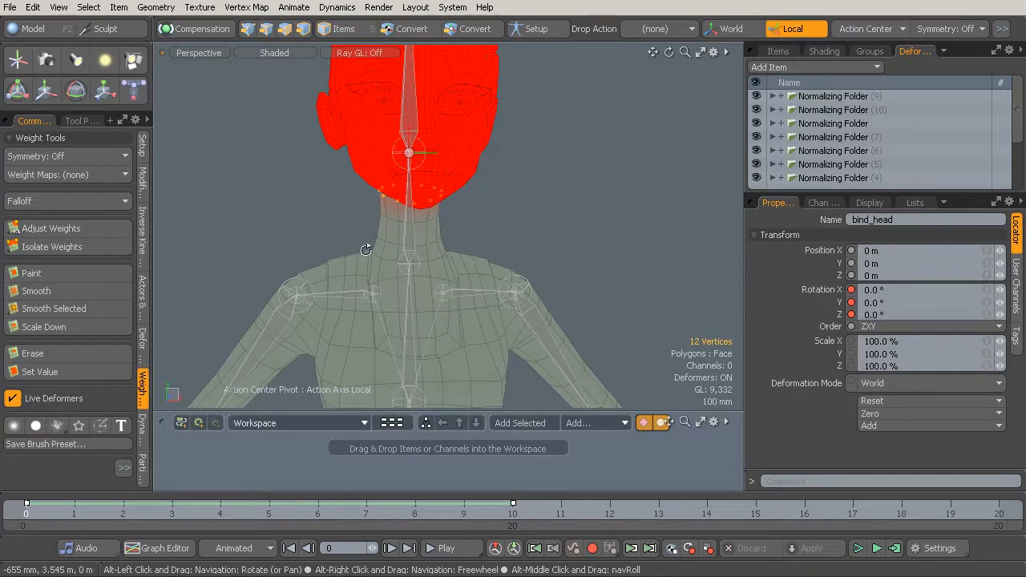
{"action": "left_click_drag", "start_coordinate": [360, 234], "coordinate": [468, 213], "text": "alt"}
{"action": "left_click_drag", "start_coordinate": [567, 241], "coordinate": [381, 272], "text": "alt"}
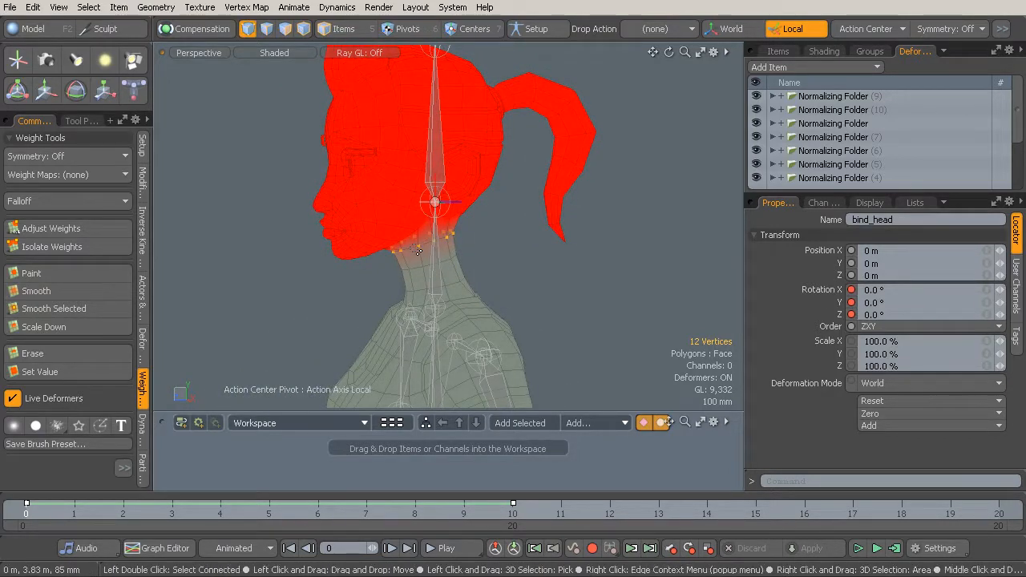
{"action": "left_click_drag", "start_coordinate": [416, 250], "coordinate": [585, 270], "text": "alt"}
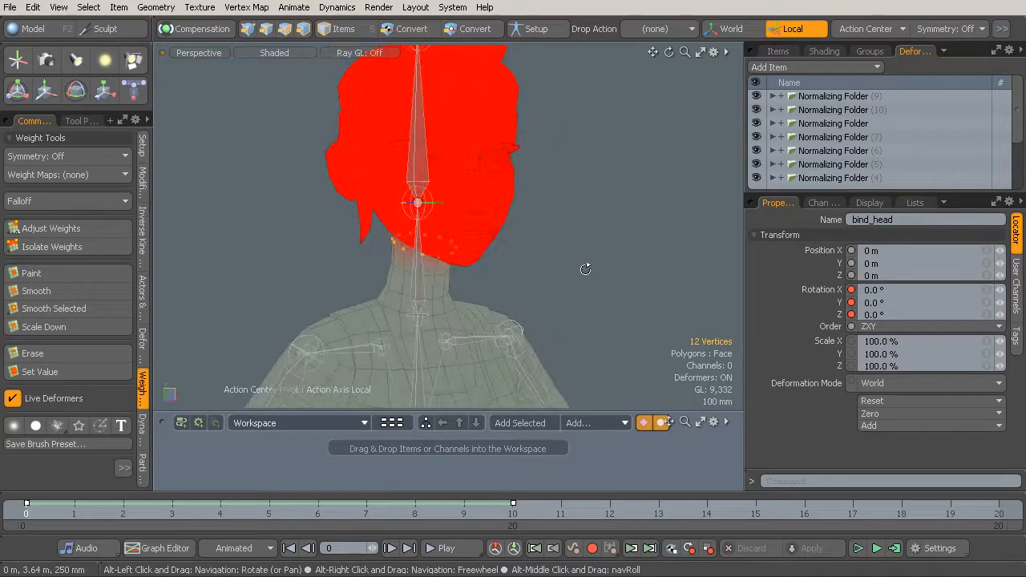
{"action": "left_click", "coordinate": [351, 30]}
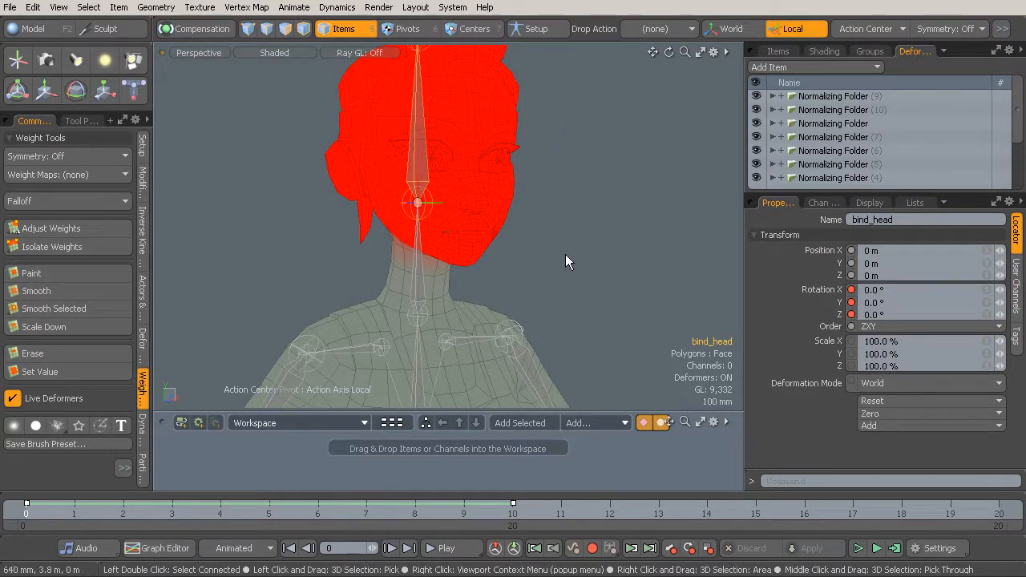